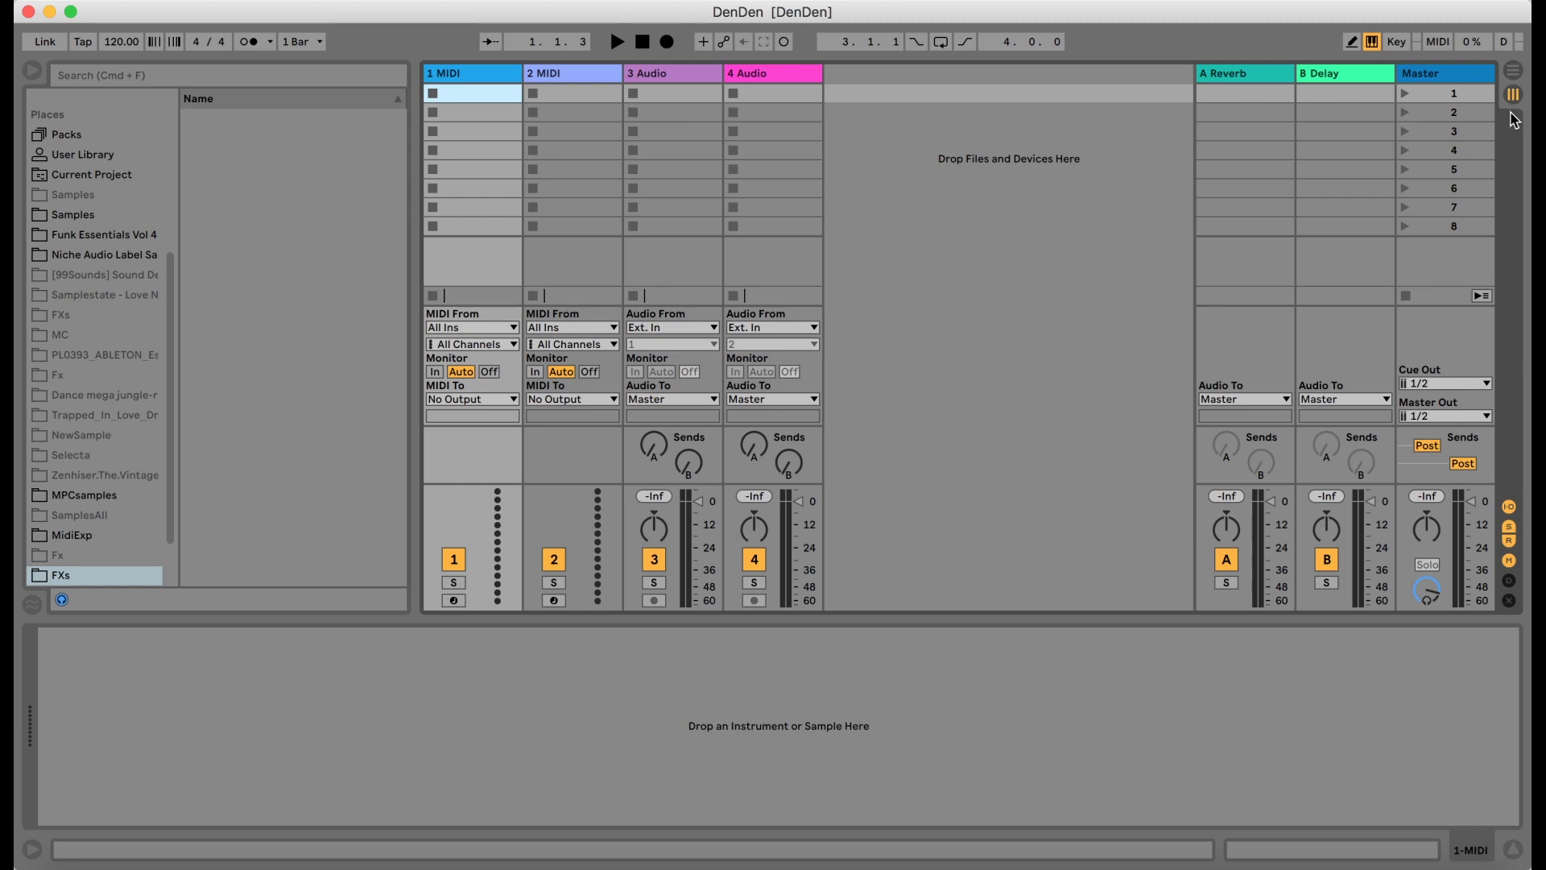
Step: Switch to the Arrangement view and move the two audio tracks above the MIDI tracks
left_click(1512, 72)
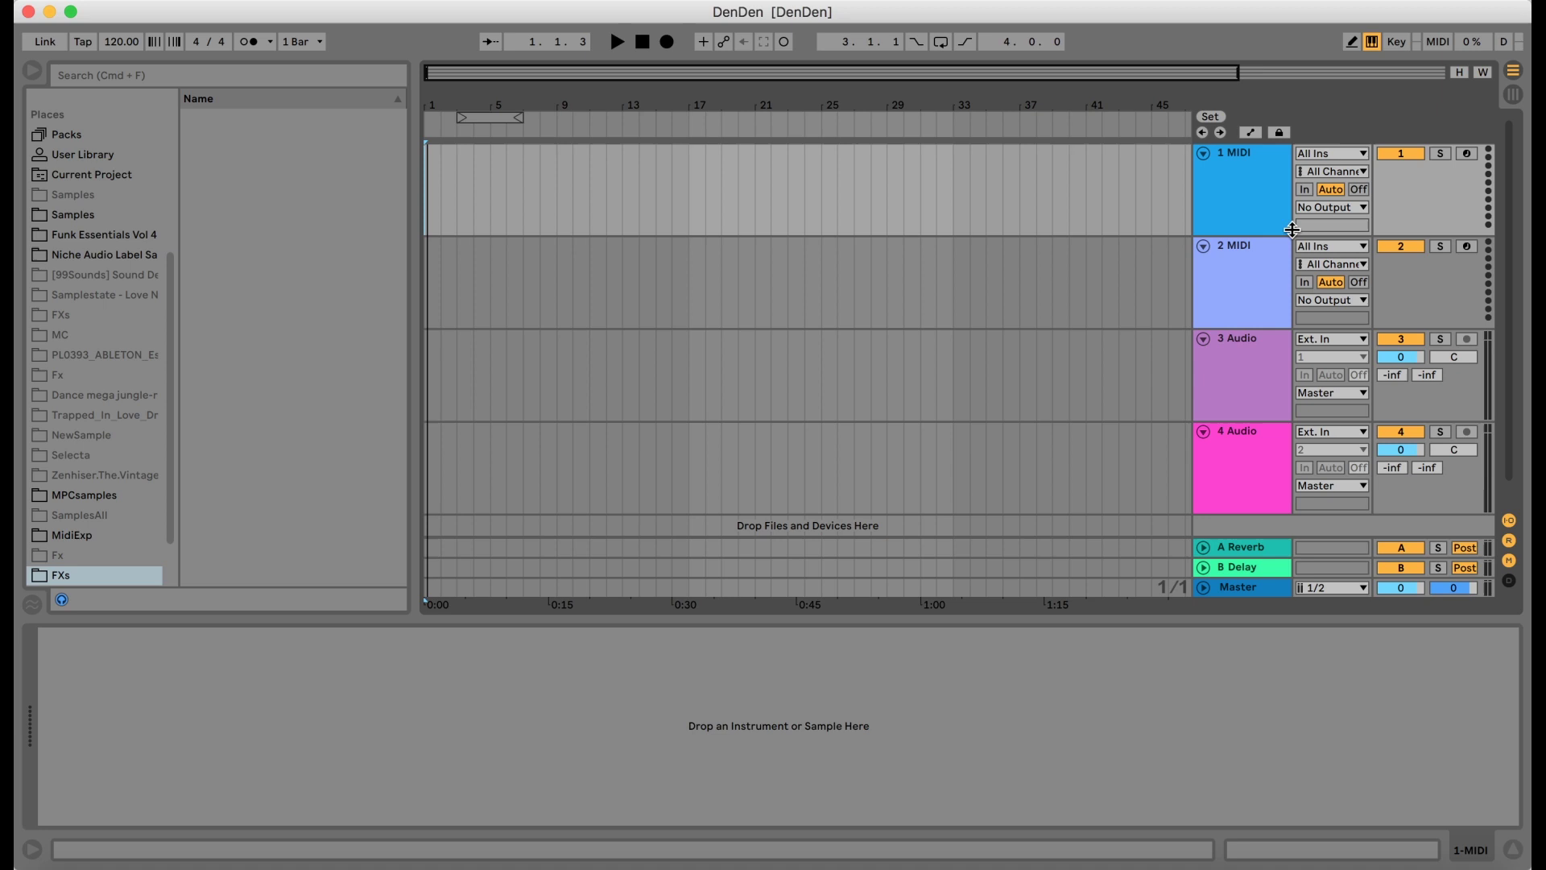
left_click_drag(1224, 365, 1225, 177)
left_click_drag(1268, 457, 1149, 315)
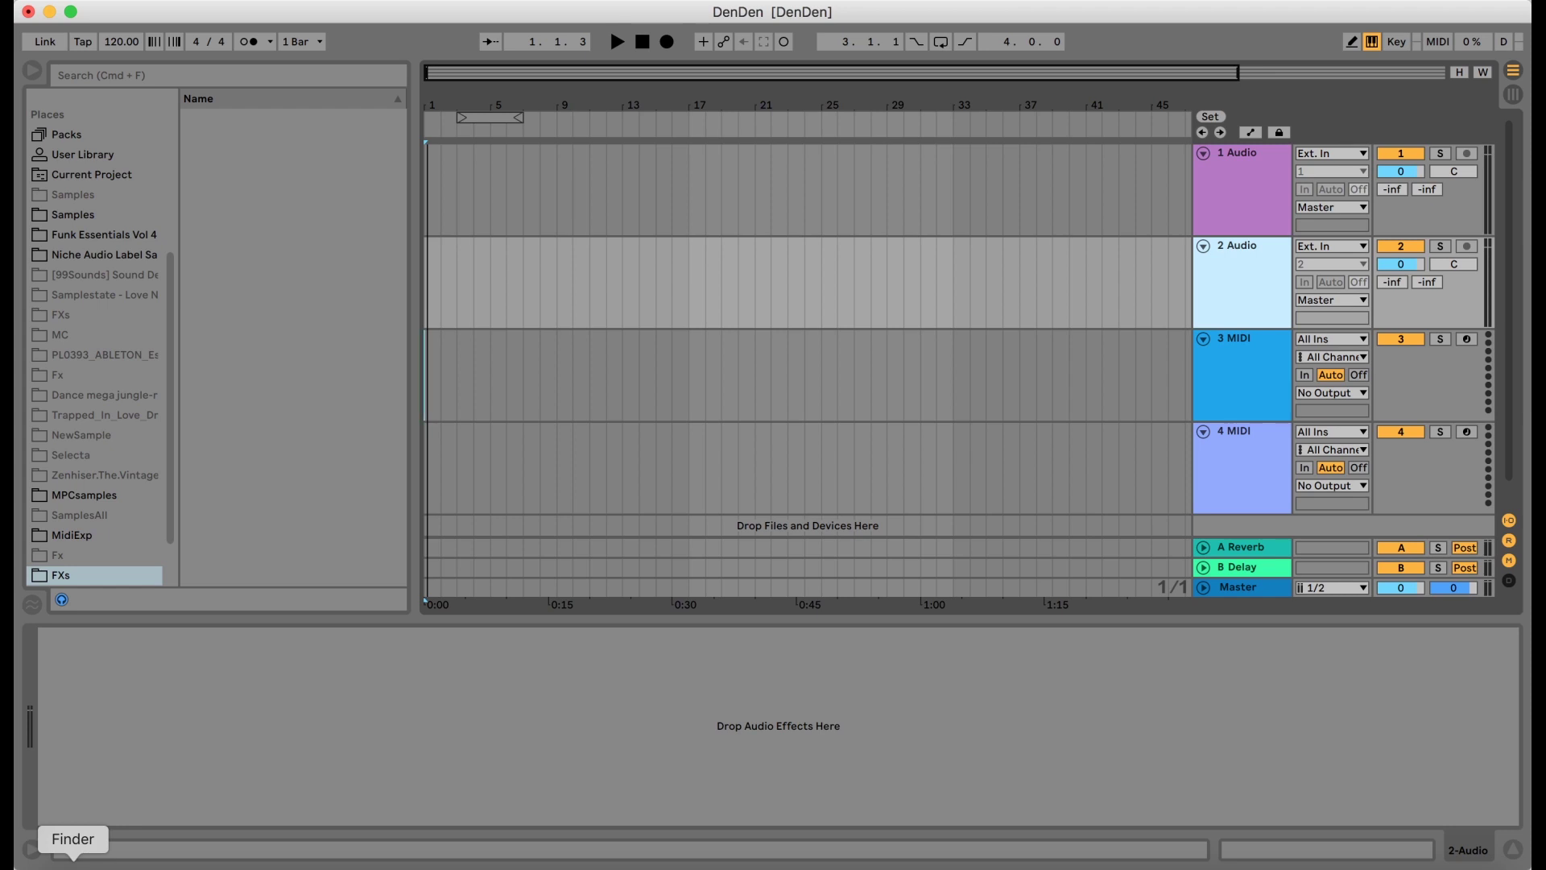
Step: Switch to Finder, move its window clear of the tracks, and preview DenDen.mp3 with the system volume raised
left_click(73, 864)
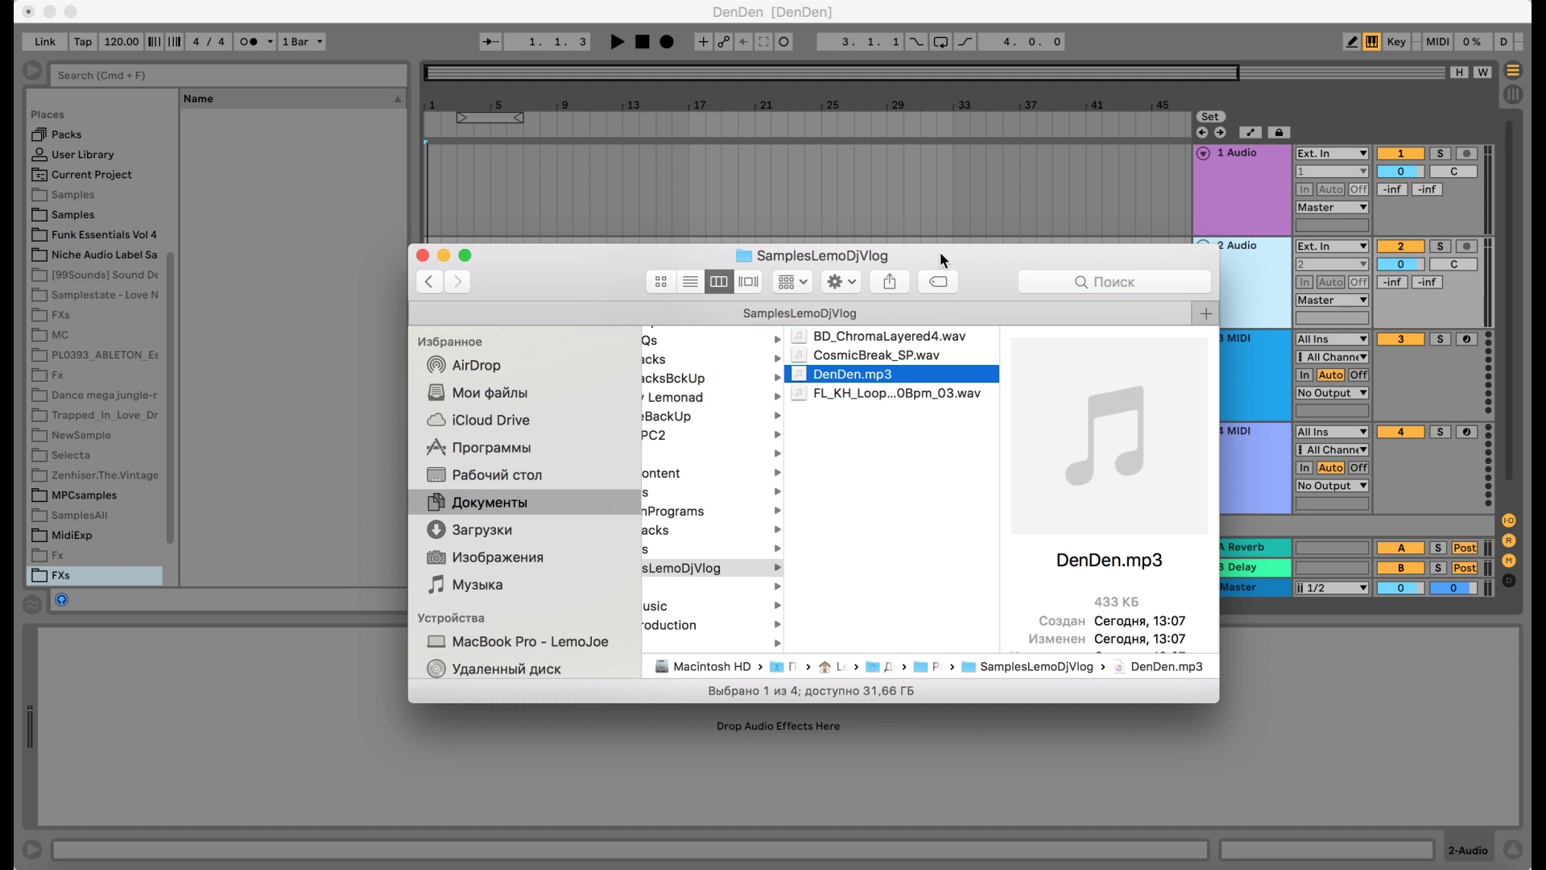
left_click_drag(940, 251, 763, 429)
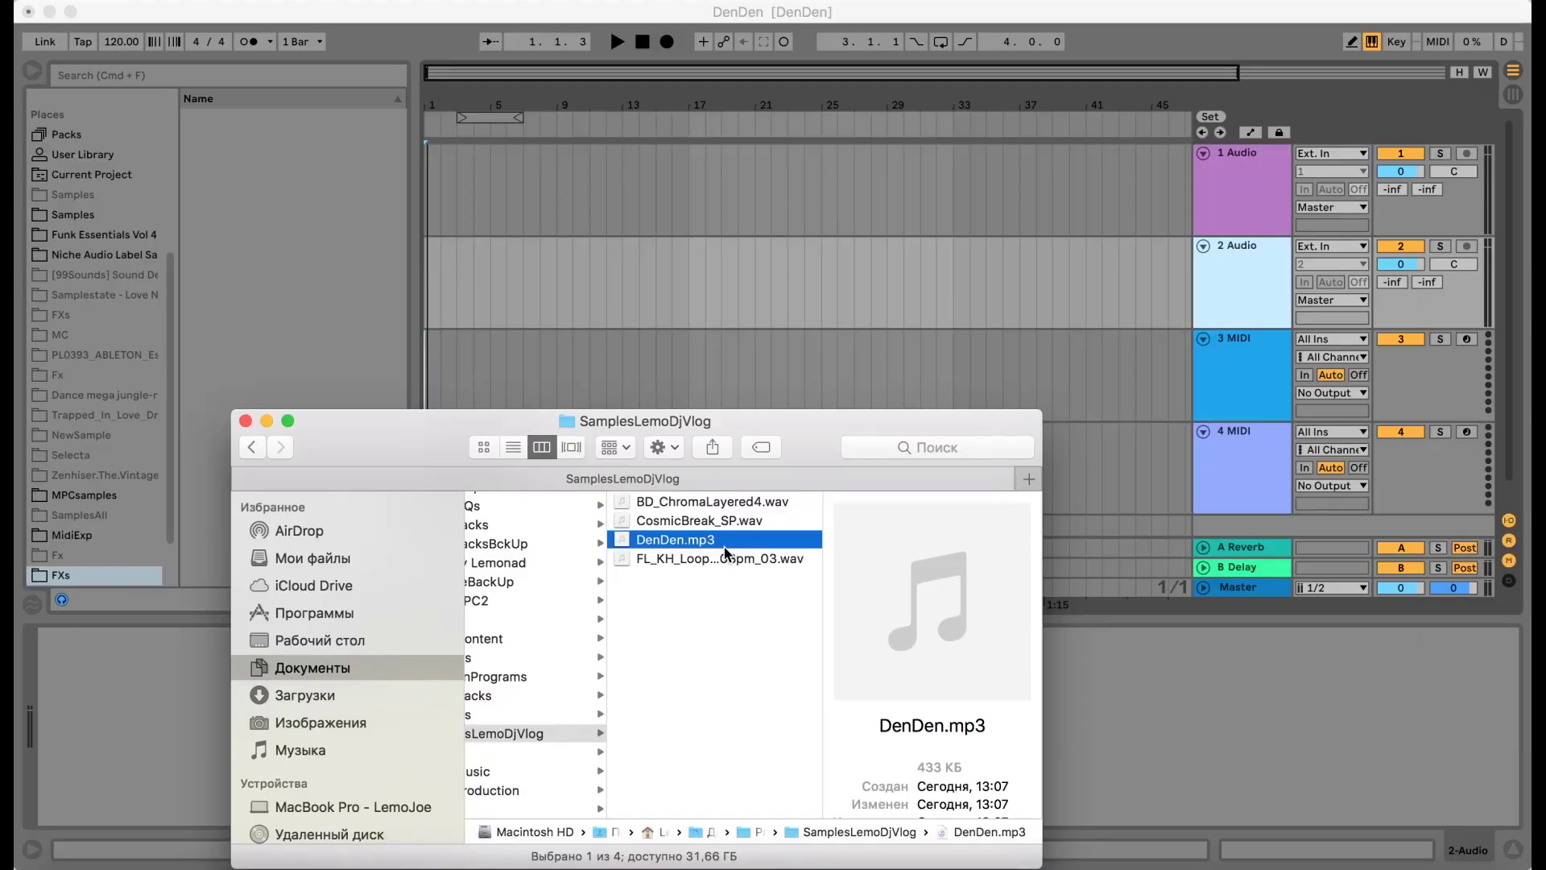
key("space")
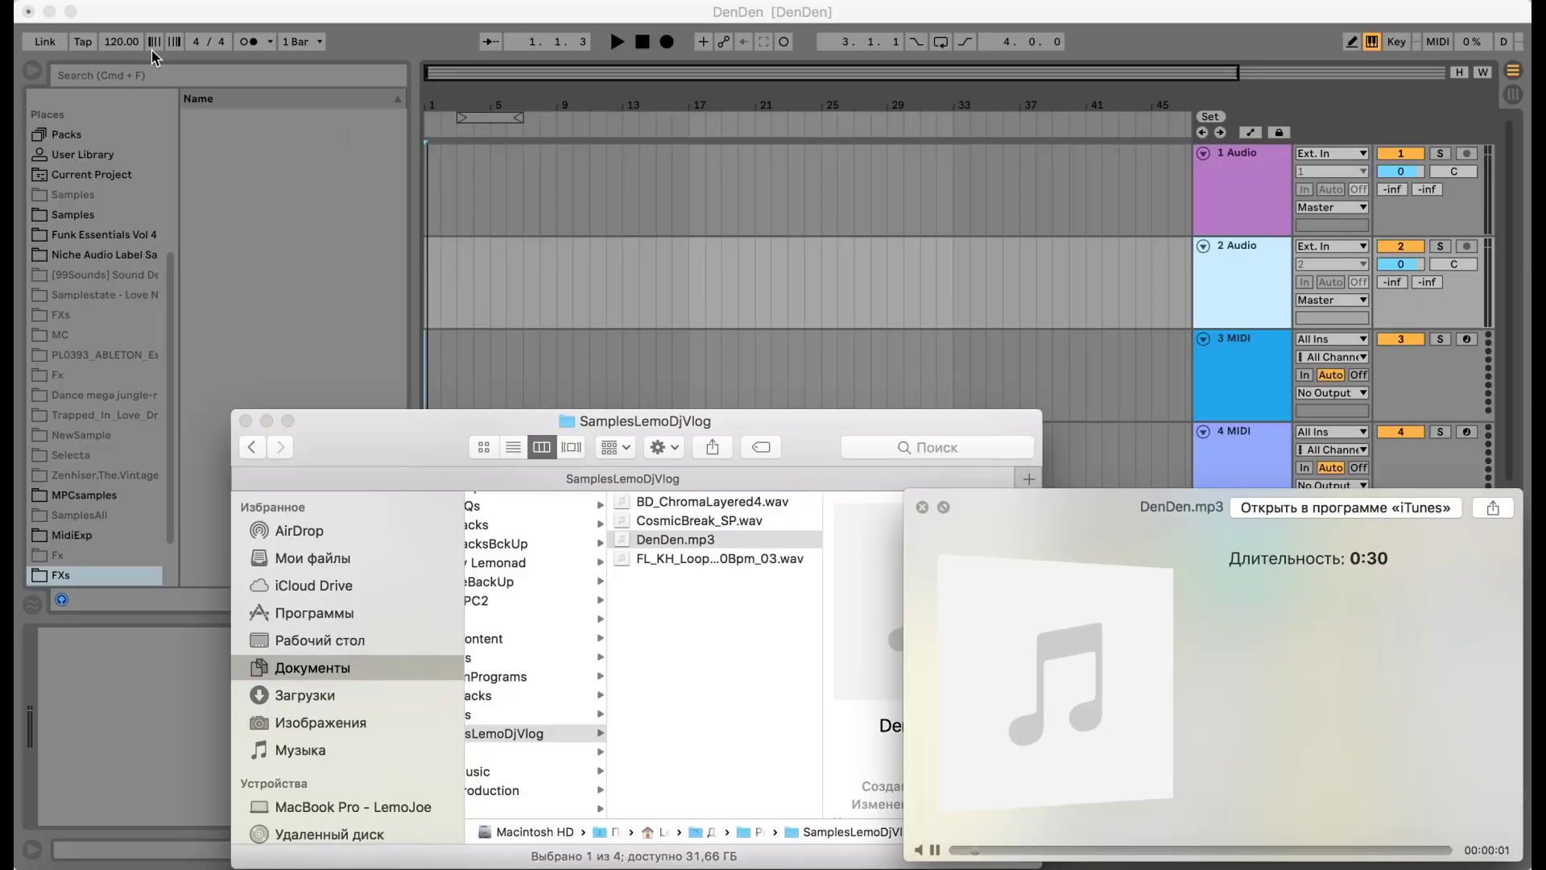
key("XF86AudioRaiseVolume")
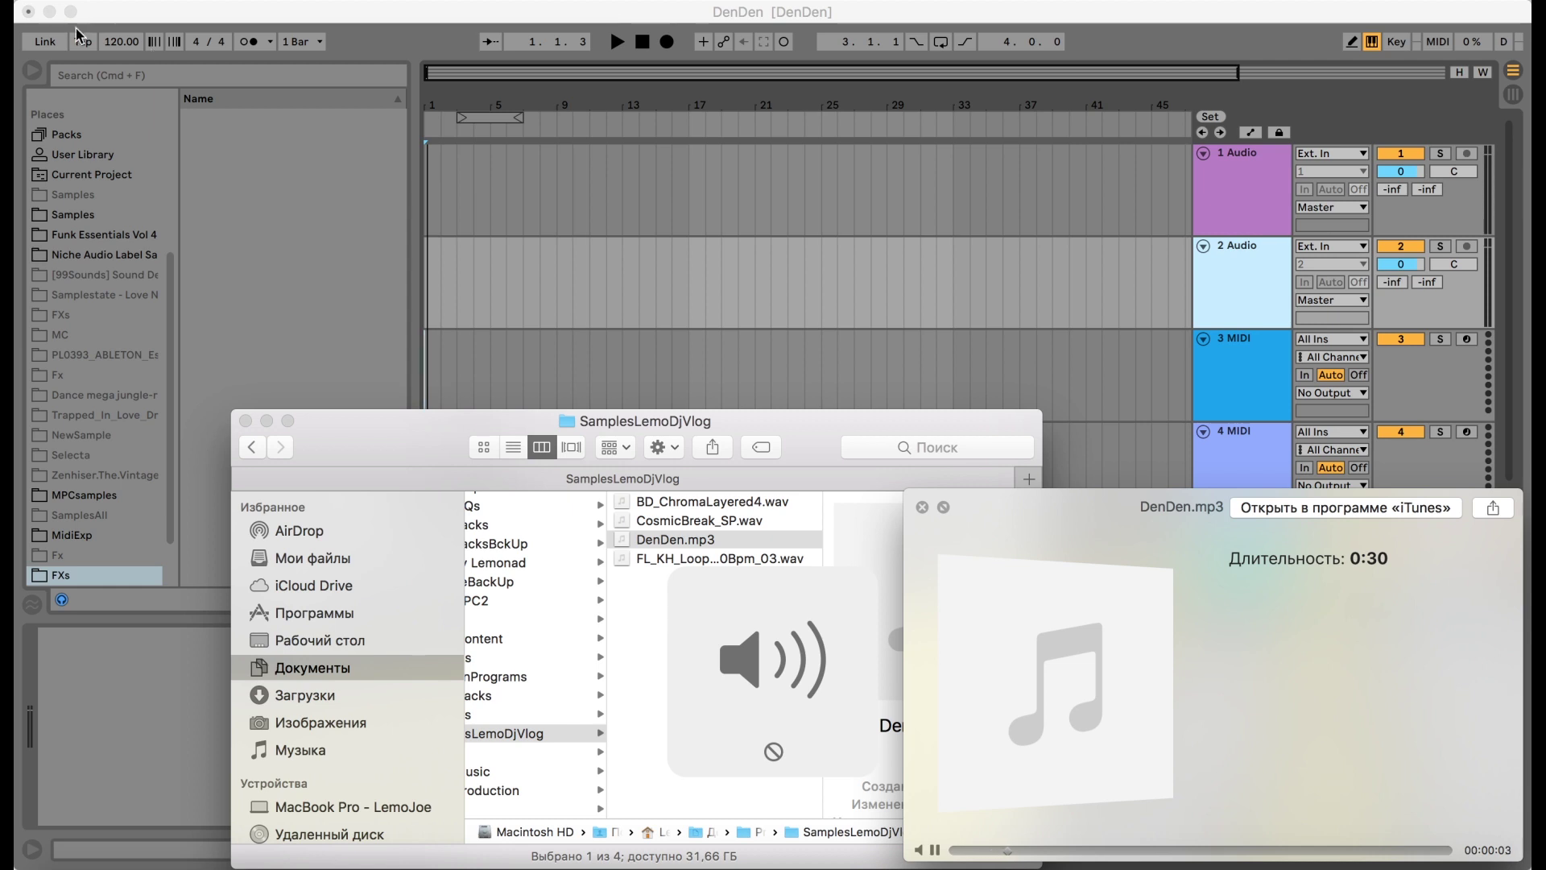
Step: Tap the tempo in Ableton Live along with the DenDen.mp3 preview, stop the preview, and set the tempo to 88.00 BPM
left_click(79, 50)
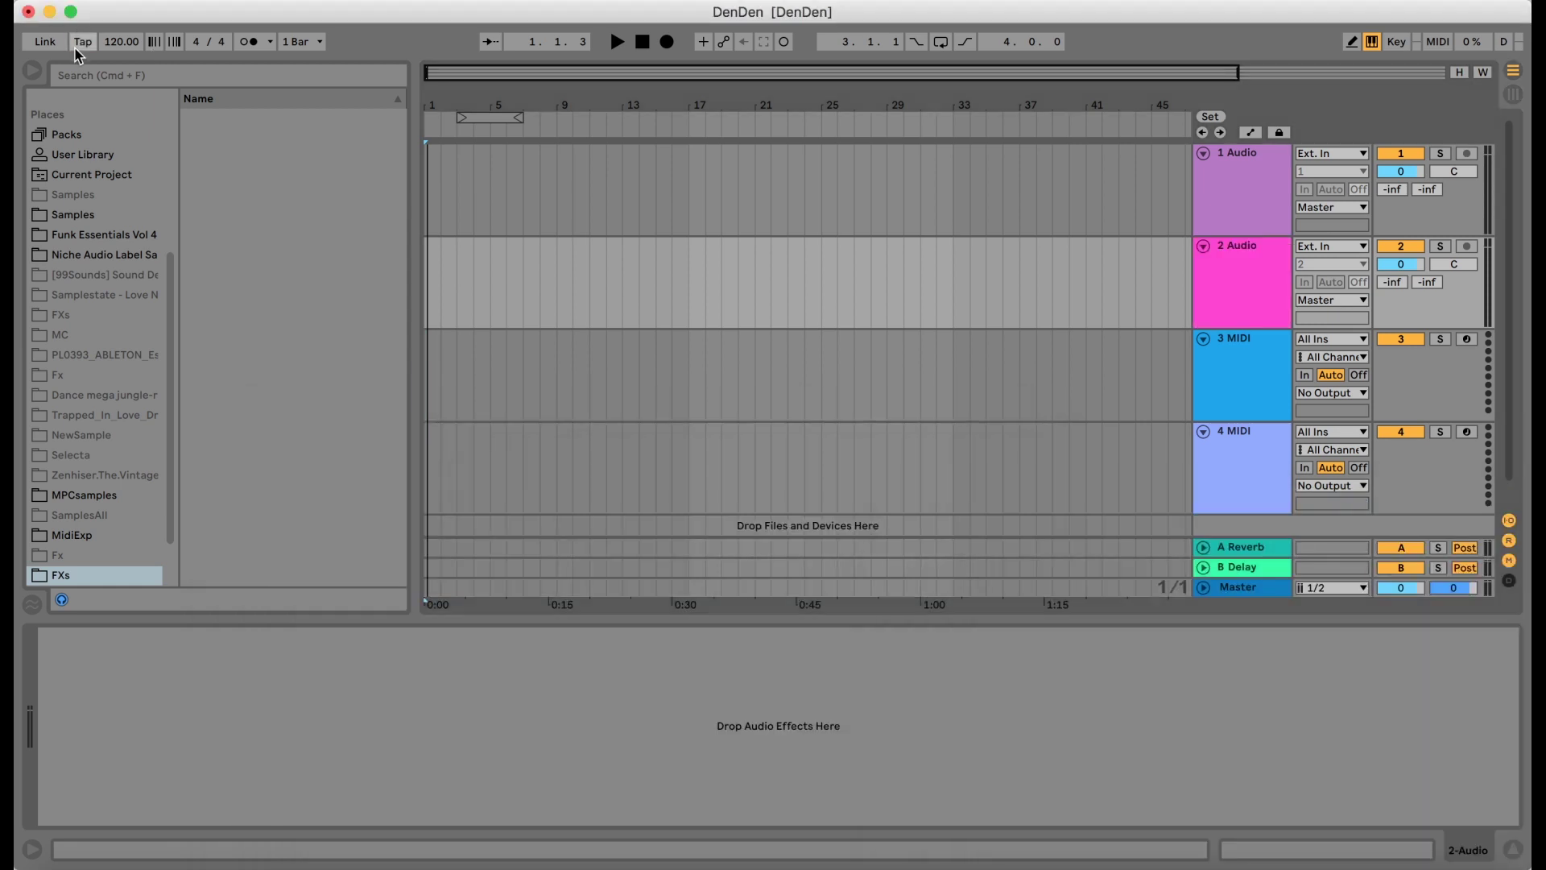
left_click(78, 52)
left_click(82, 42)
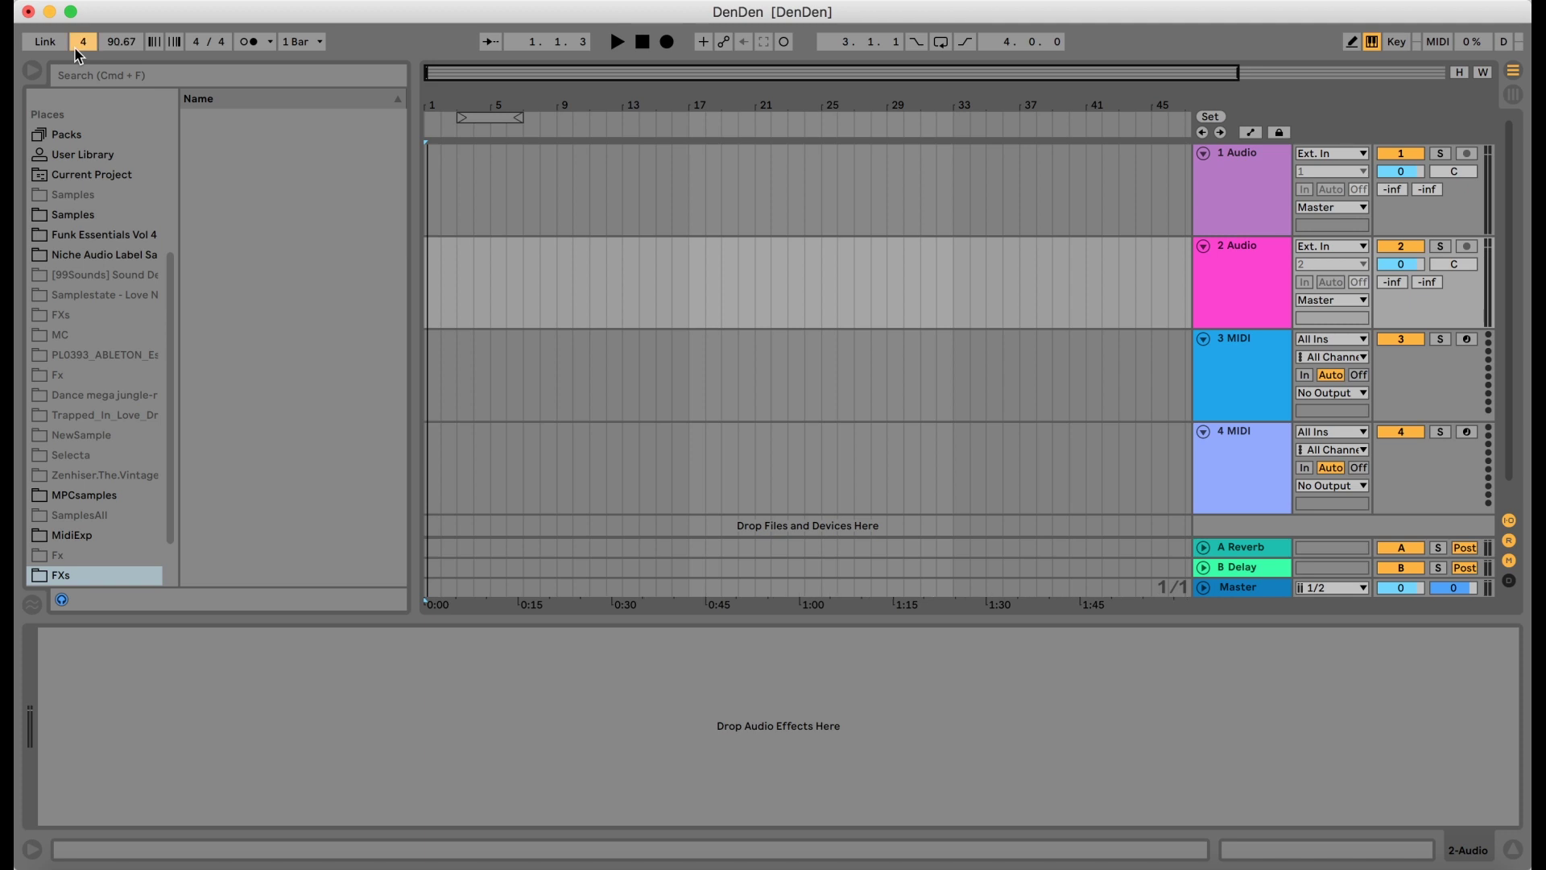
left_click(81, 44)
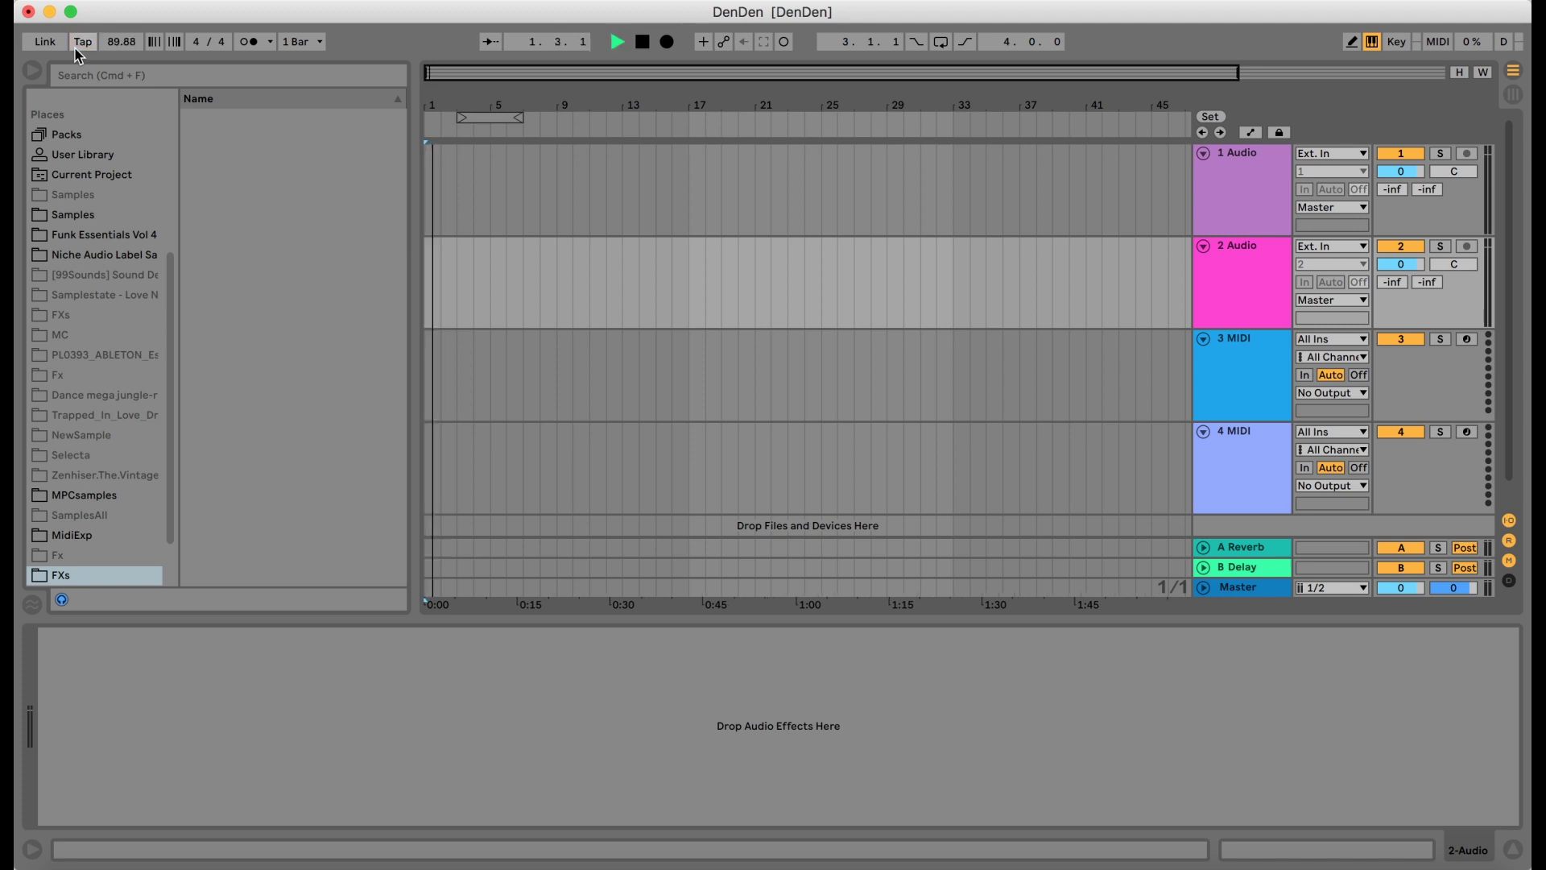
left_click(77, 50)
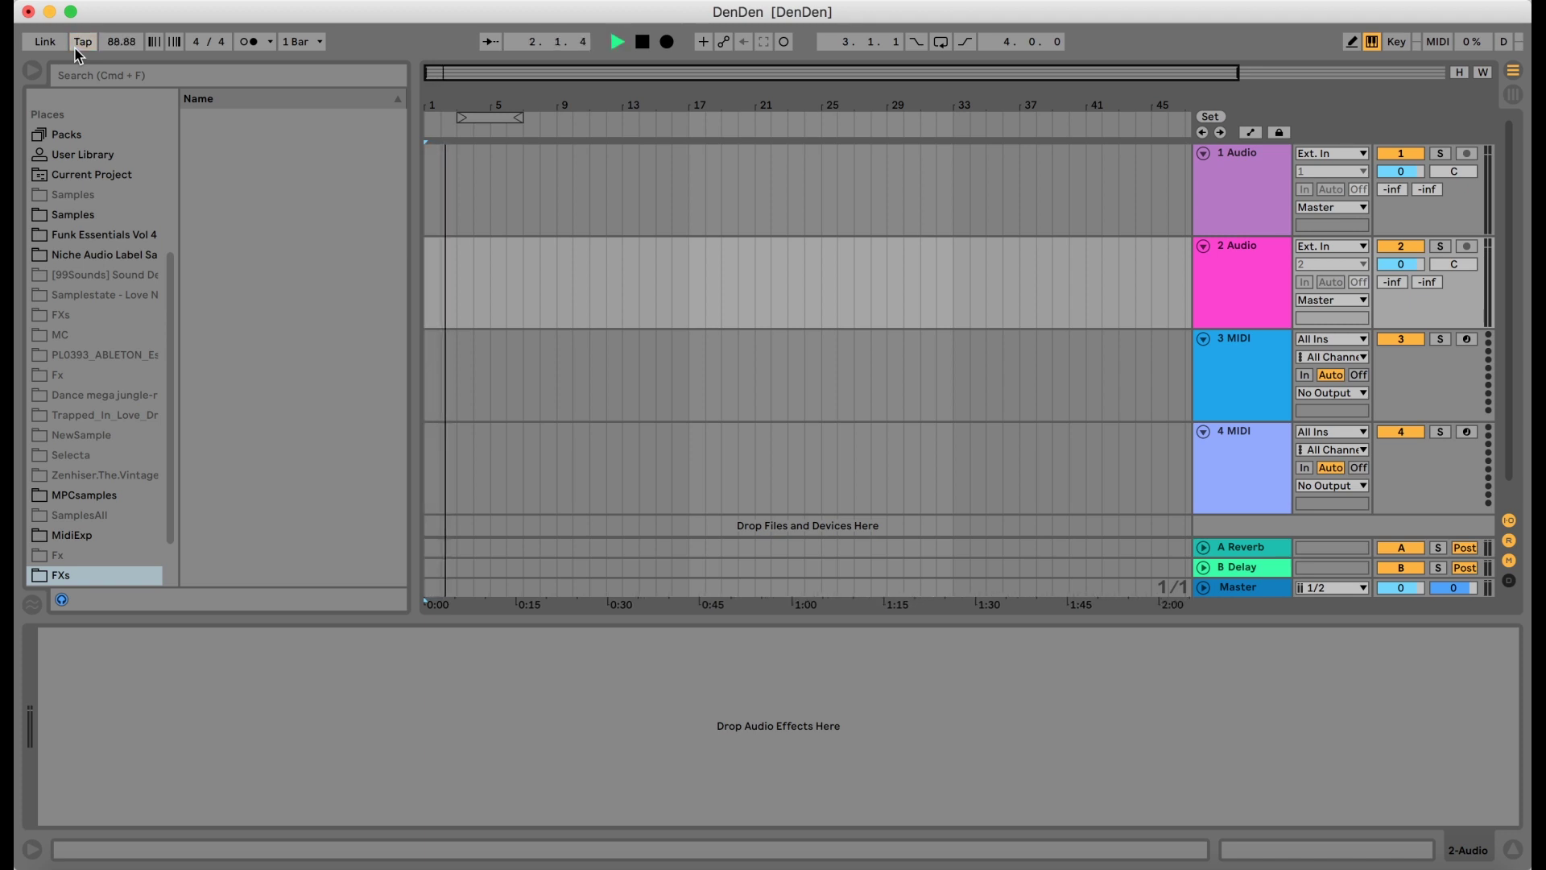
left_click(77, 51)
left_click(78, 51)
left_click(77, 51)
left_click(77, 52)
left_click(77, 51)
left_click(77, 52)
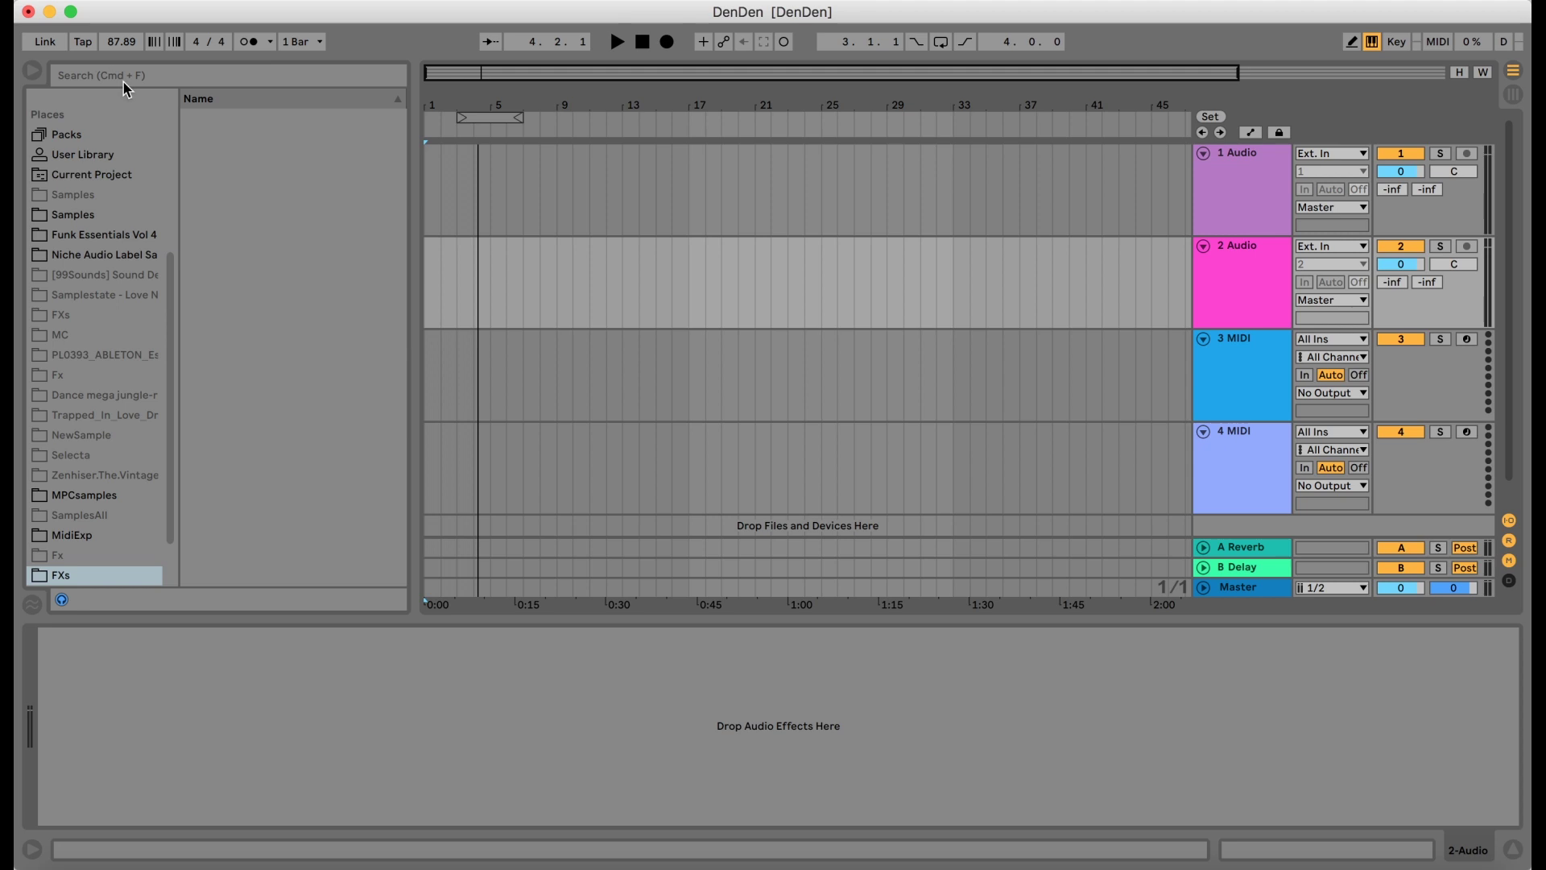
left_click(95, 865)
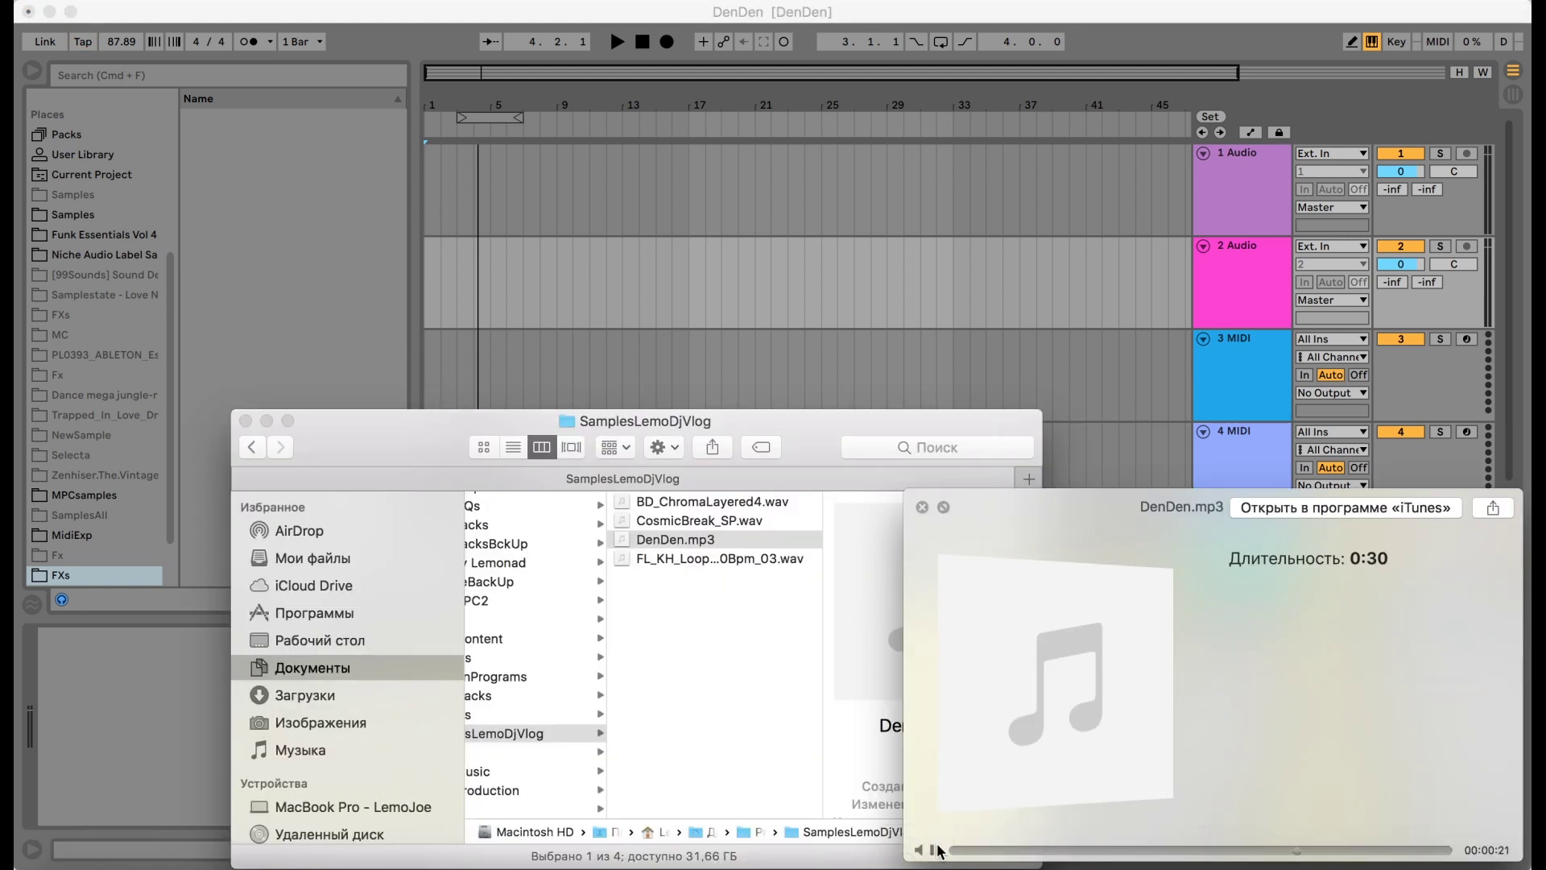
left_click(757, 214)
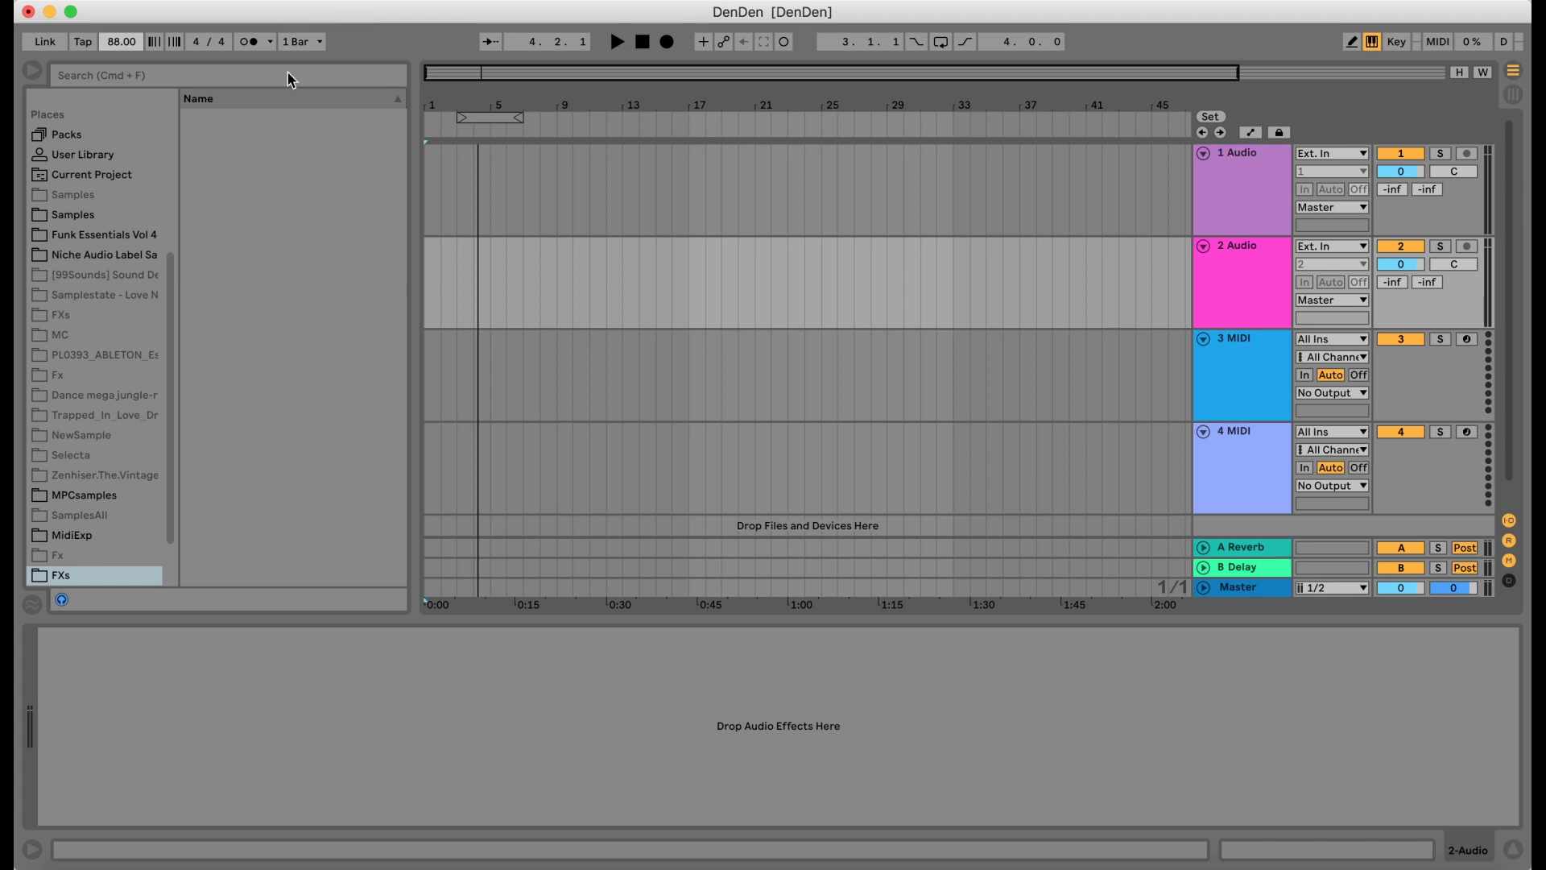
Step: Turn on the metronome and run it alongside a restarted DenDen.mp3 preview to compare the tempos
left_click(252, 48)
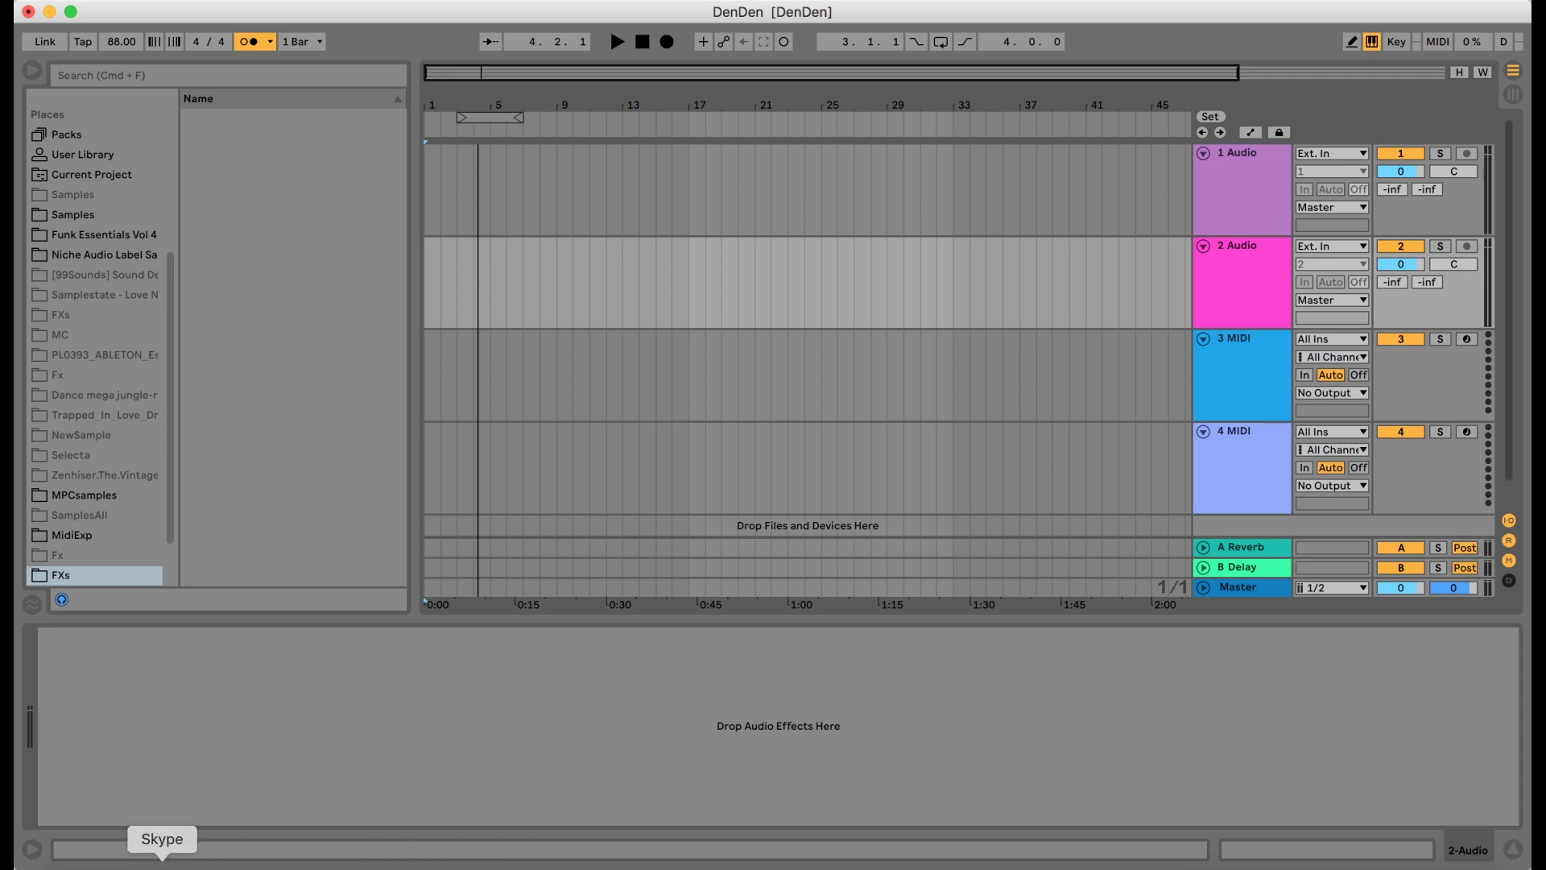
left_click(69, 860)
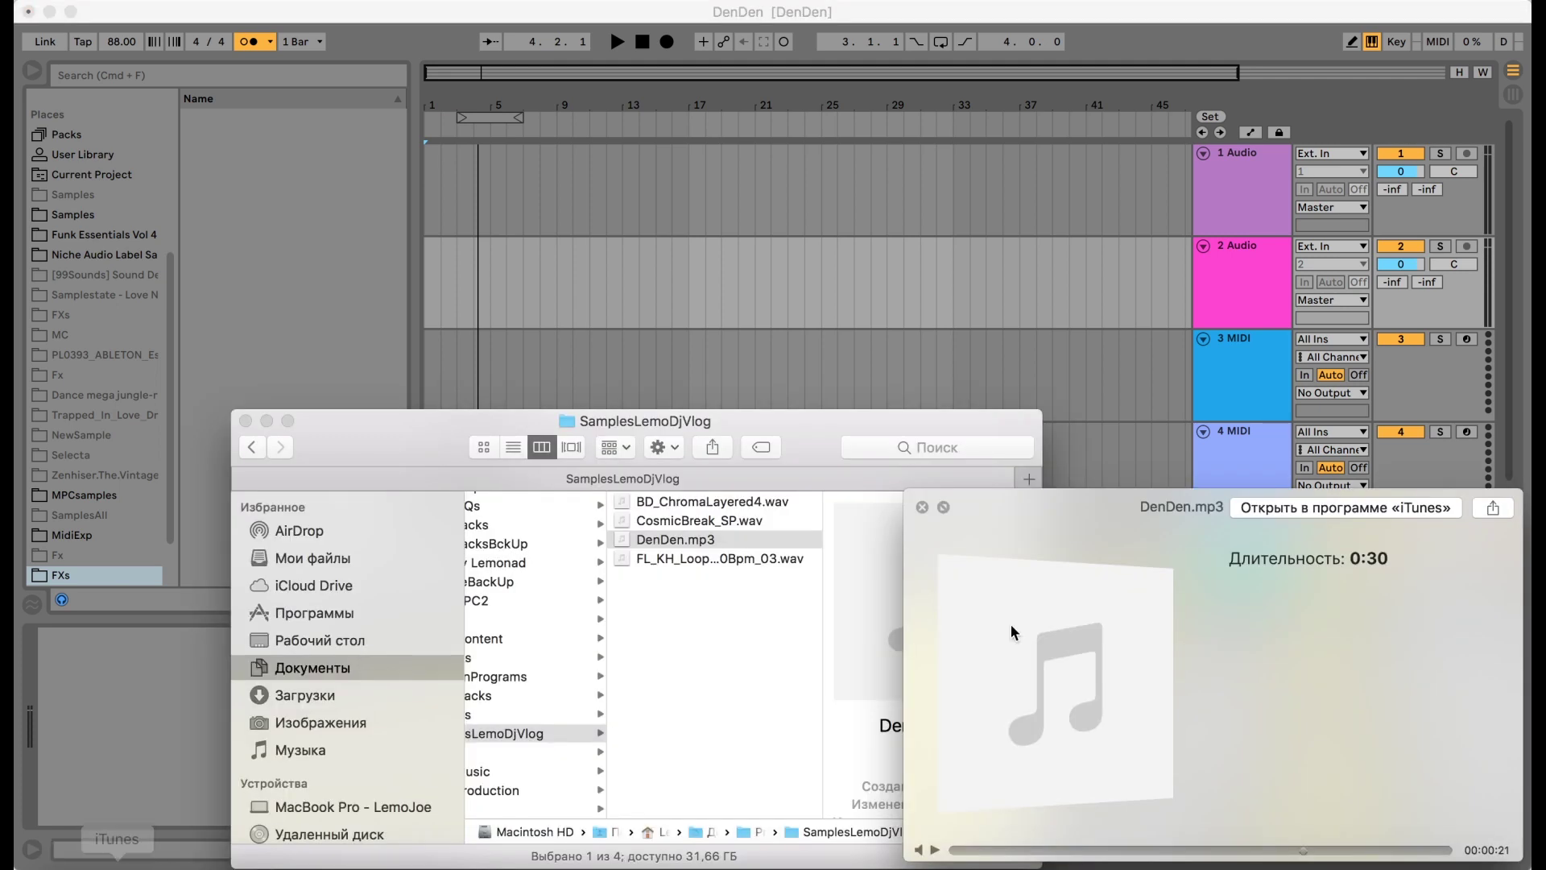
left_click(923, 506)
key("space")
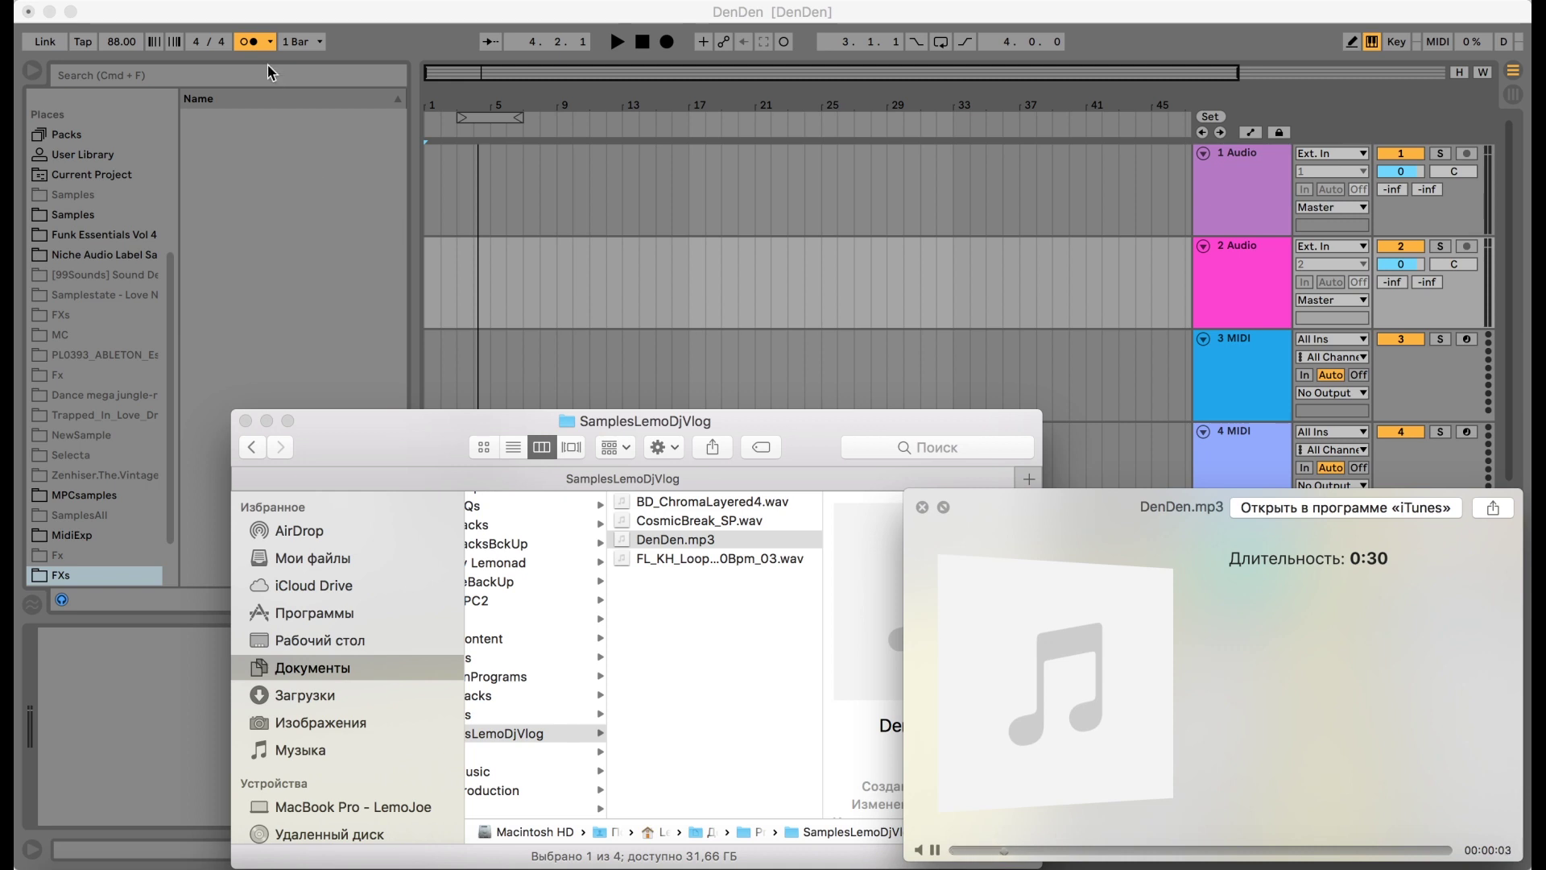
left_click(547, 239)
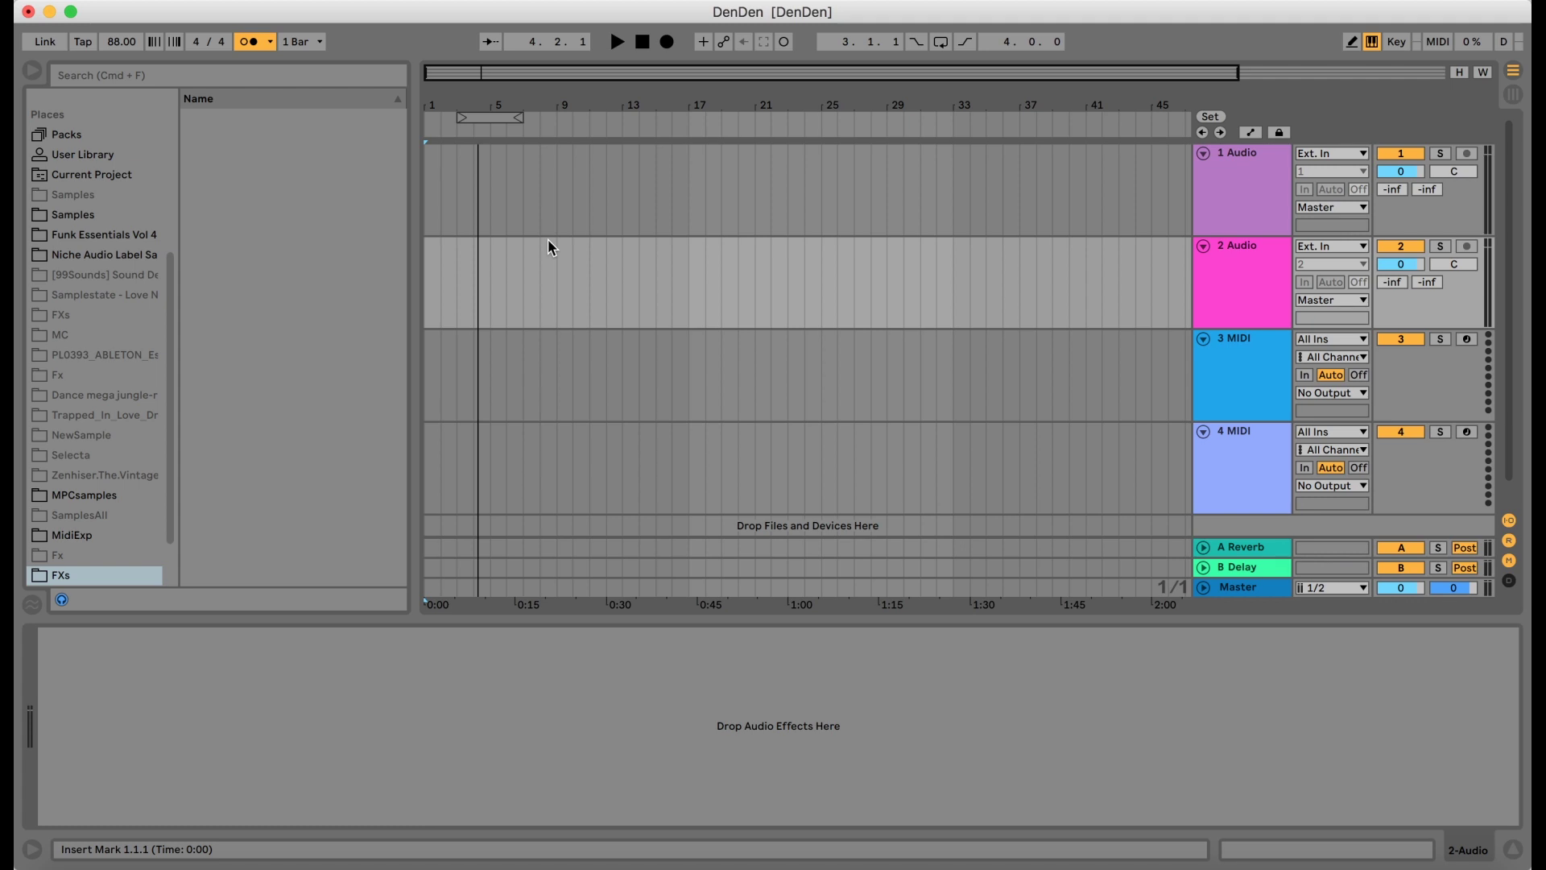
key("space")
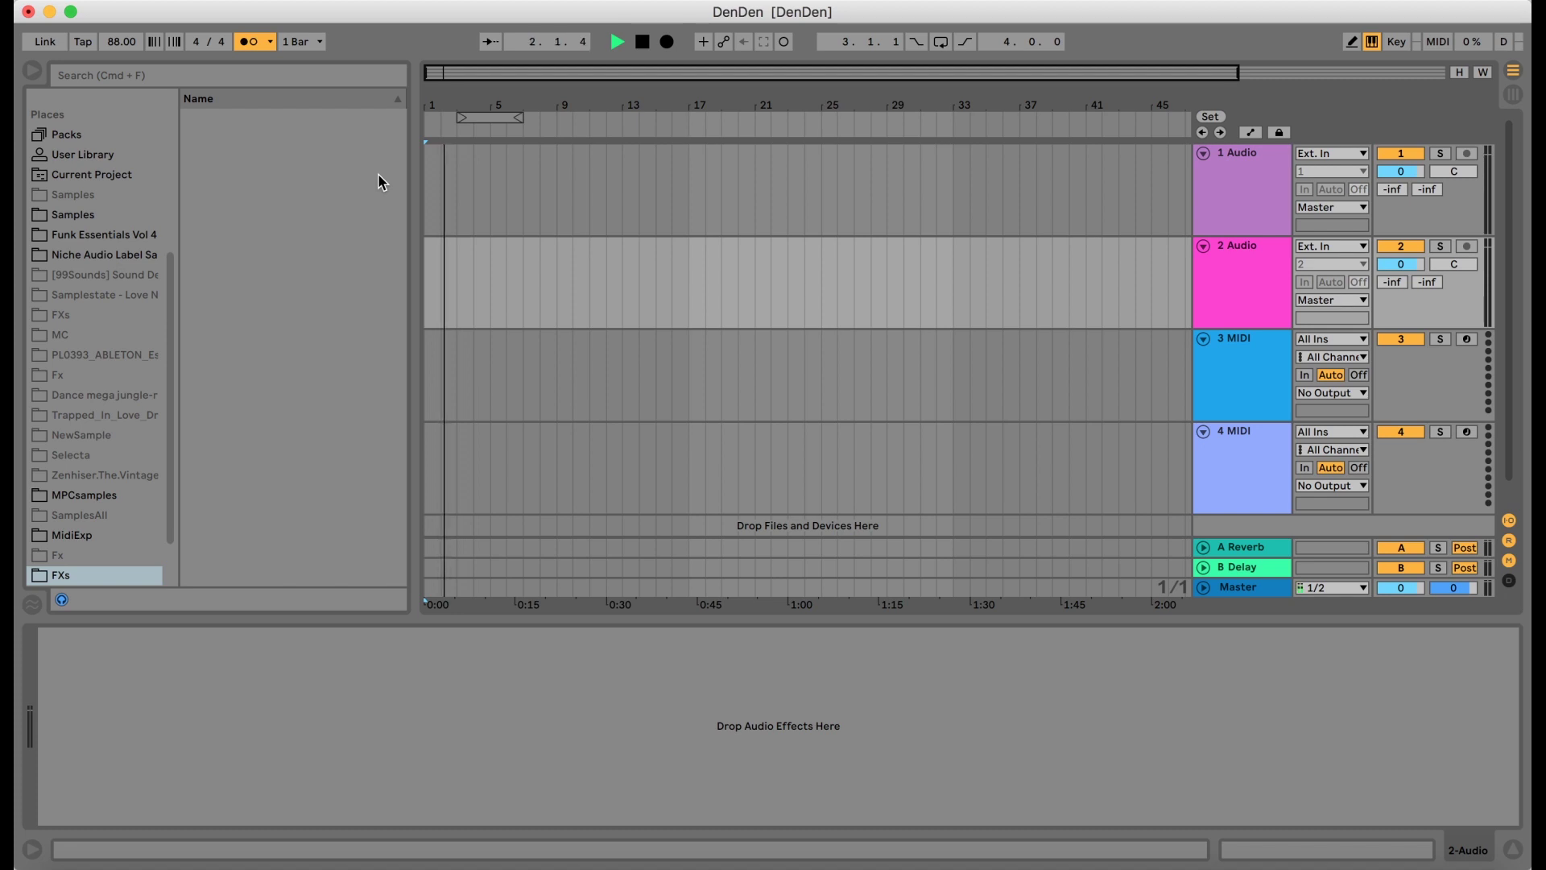
key("space")
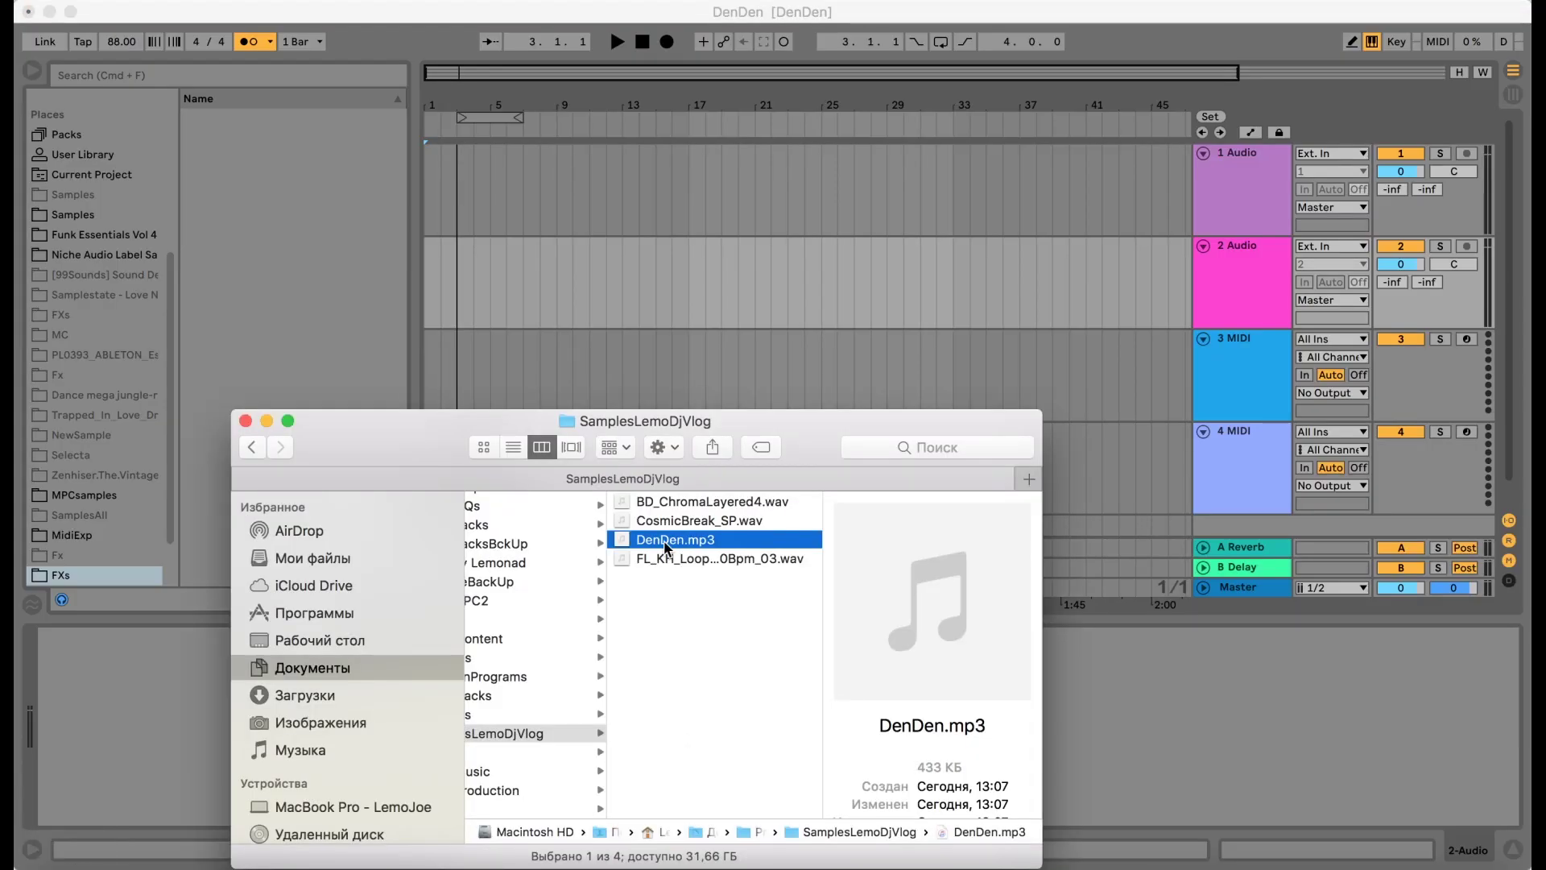
Step: Import DenDen.mp3 from Finder onto the first audio track at bar 9
left_click_drag(667, 548, 556, 177)
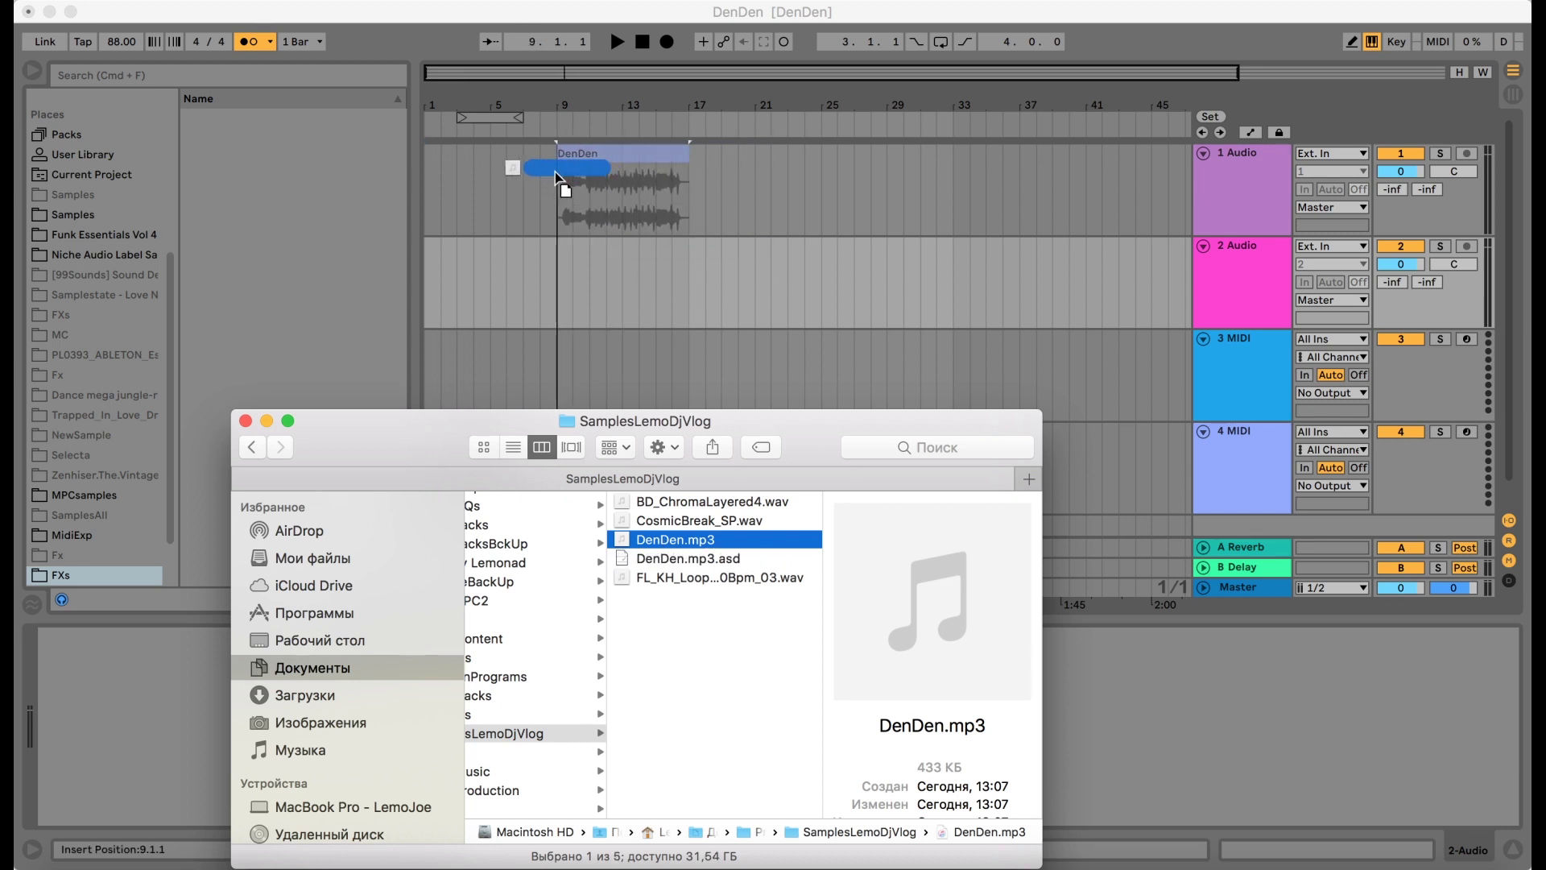
left_click_drag(555, 177, 557, 179)
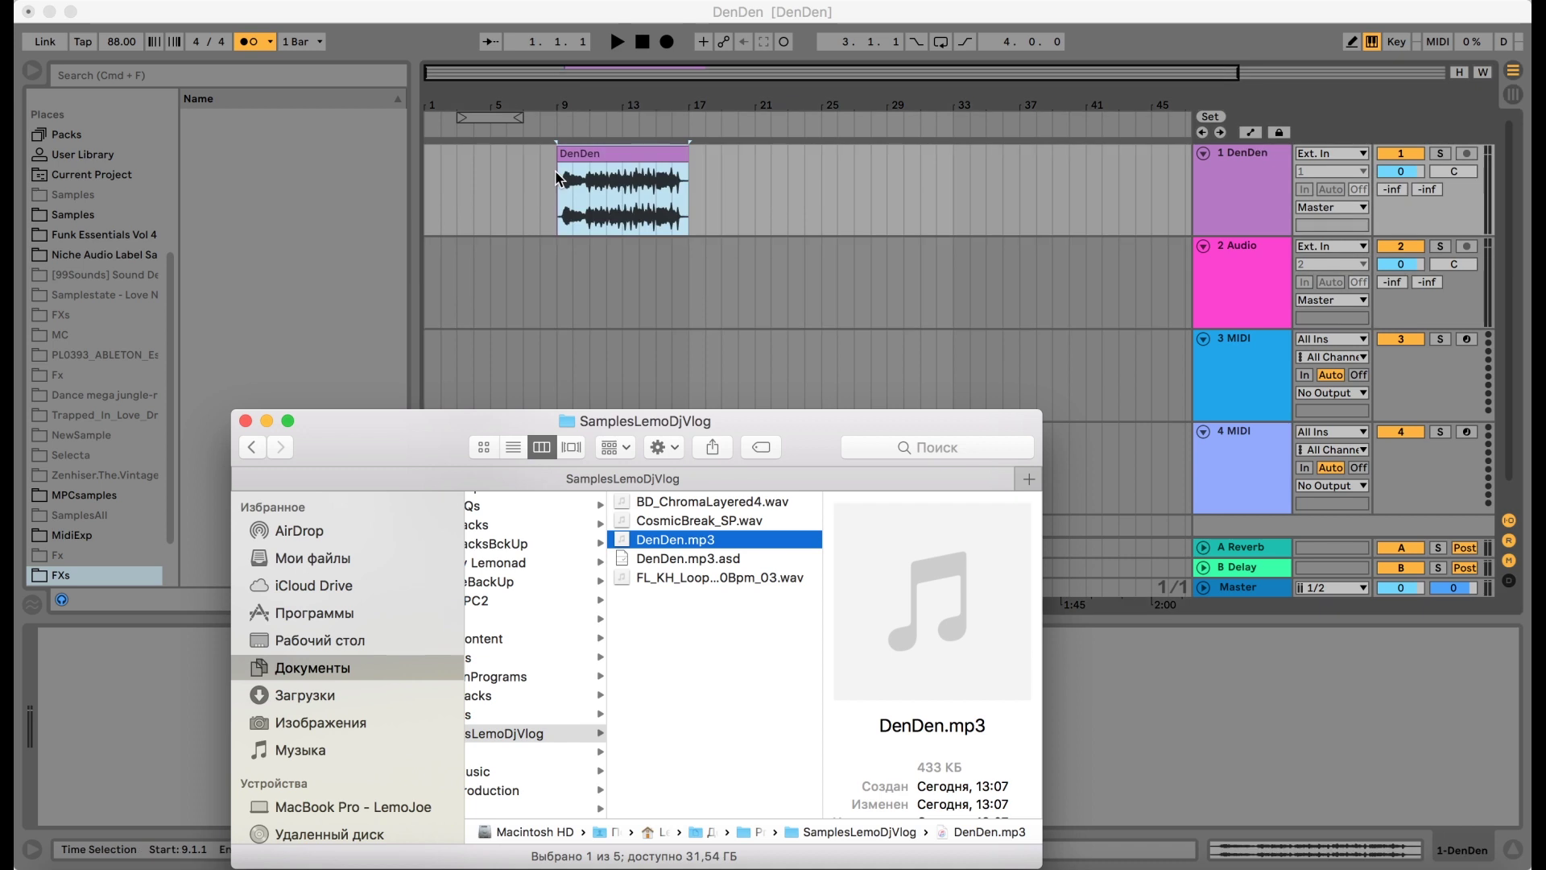
Step: Play the DenDen clip from bar 9 with the metronome off and open its sample settings
left_click_drag(562, 101, 614, 100)
left_click(568, 200)
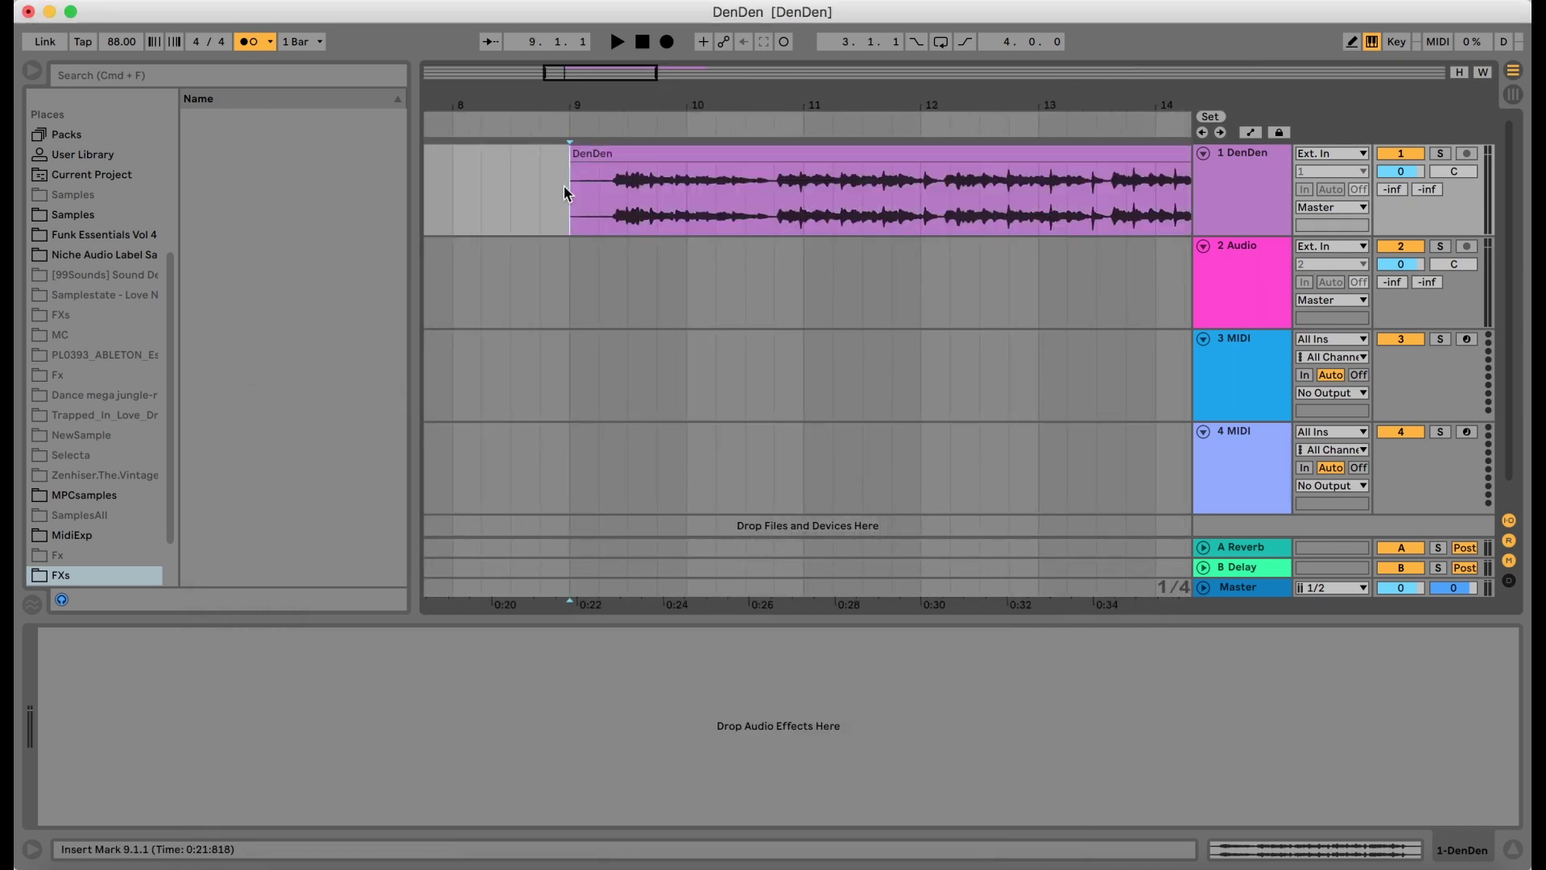
key("space")
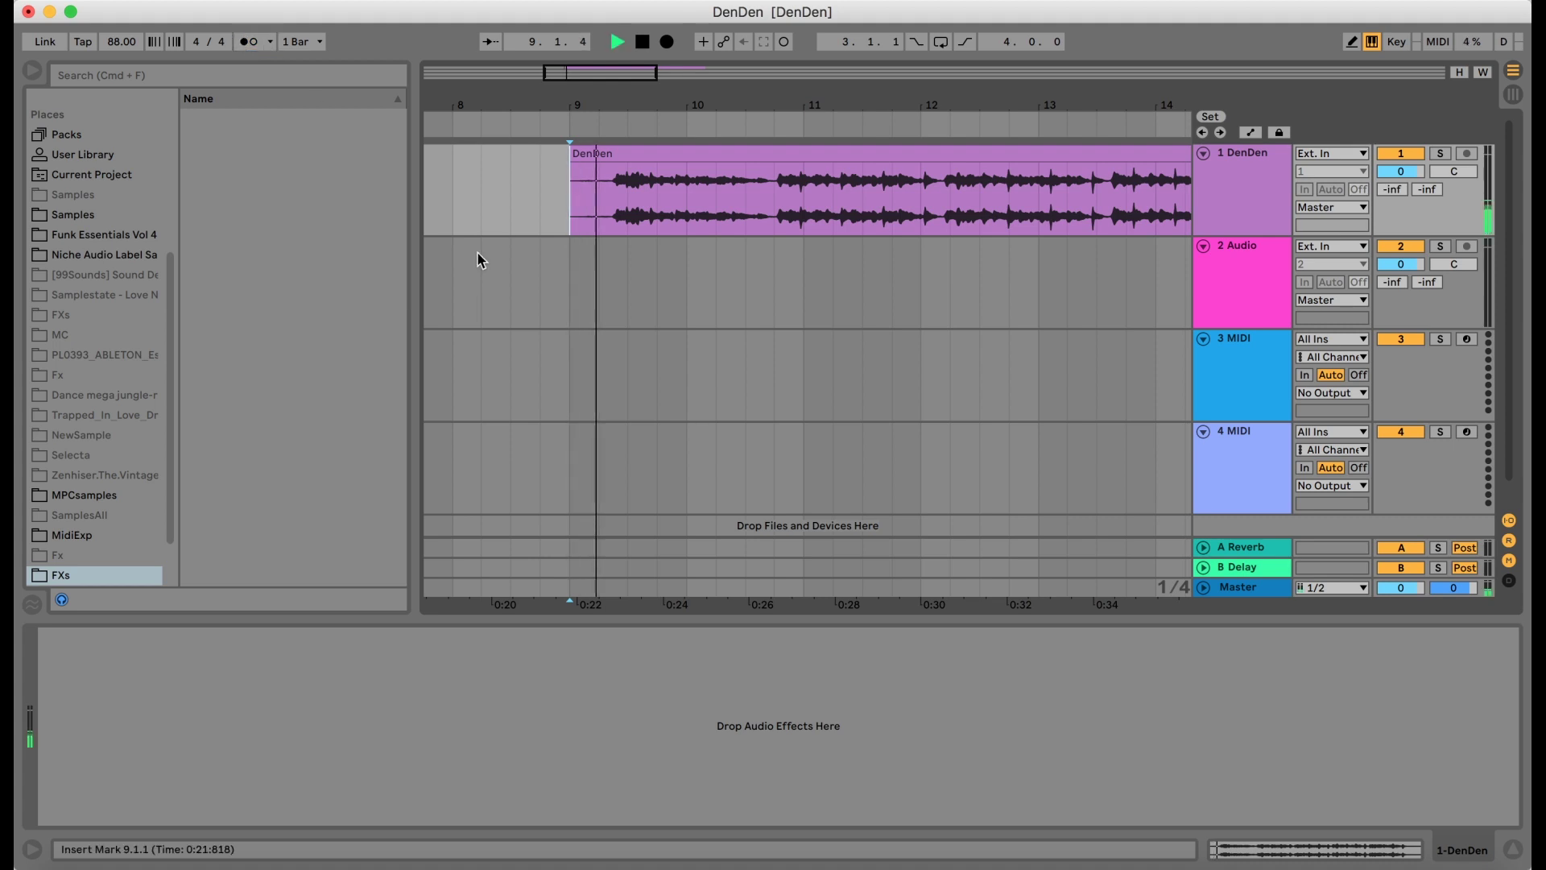
left_click(631, 153)
left_click(1317, 850)
key("space")
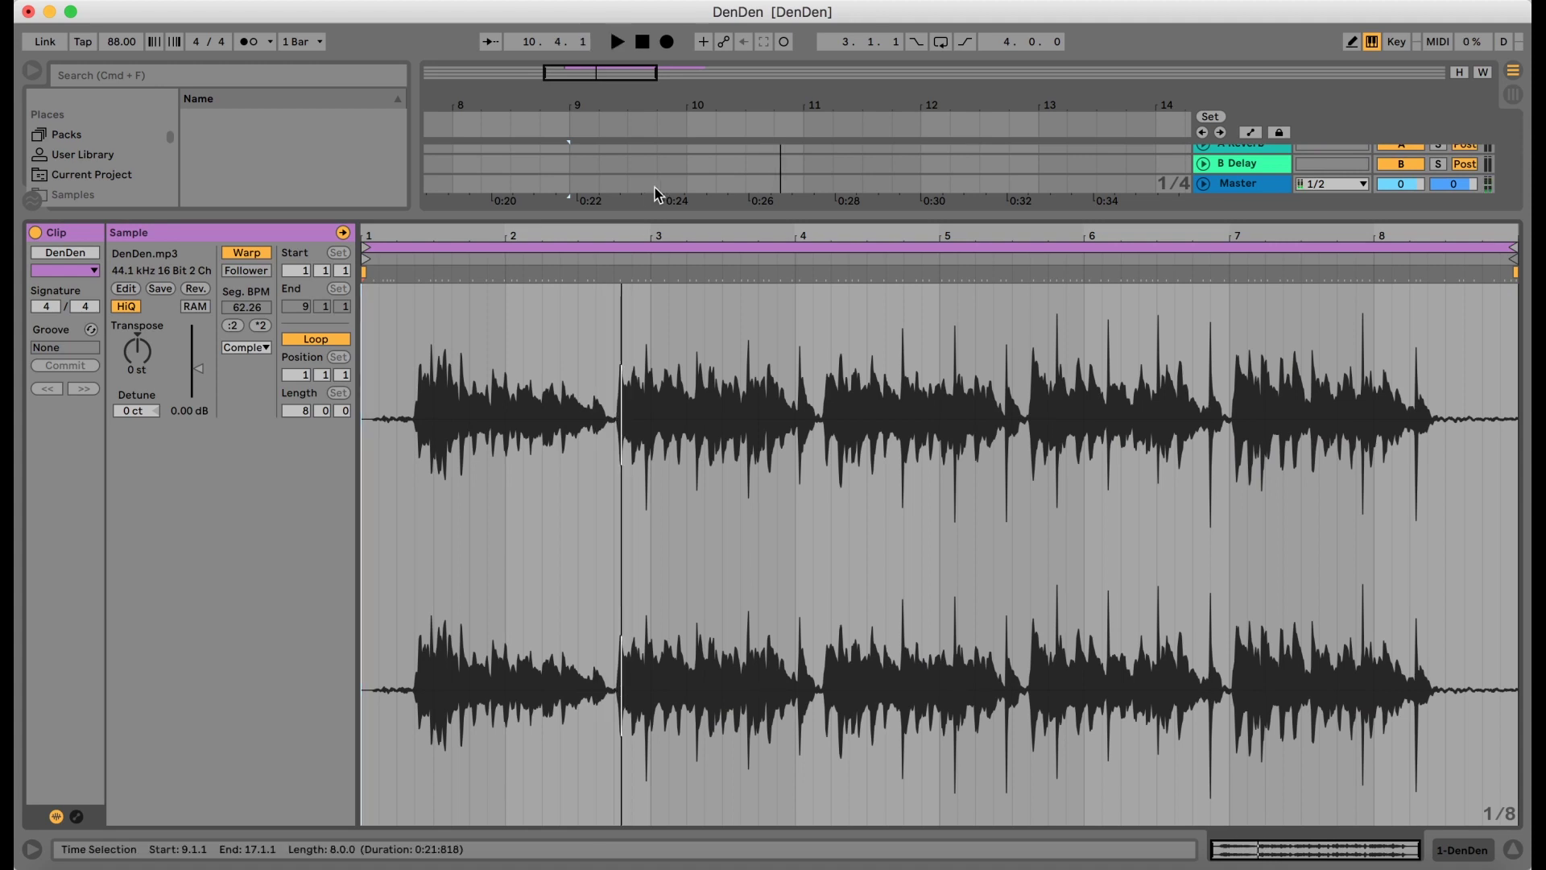
Step: Enlarge the arrangement area, turn off Warp for the DenDen clip, and listen to the unwarped audio
left_click_drag(679, 213, 725, 405)
left_click(627, 208)
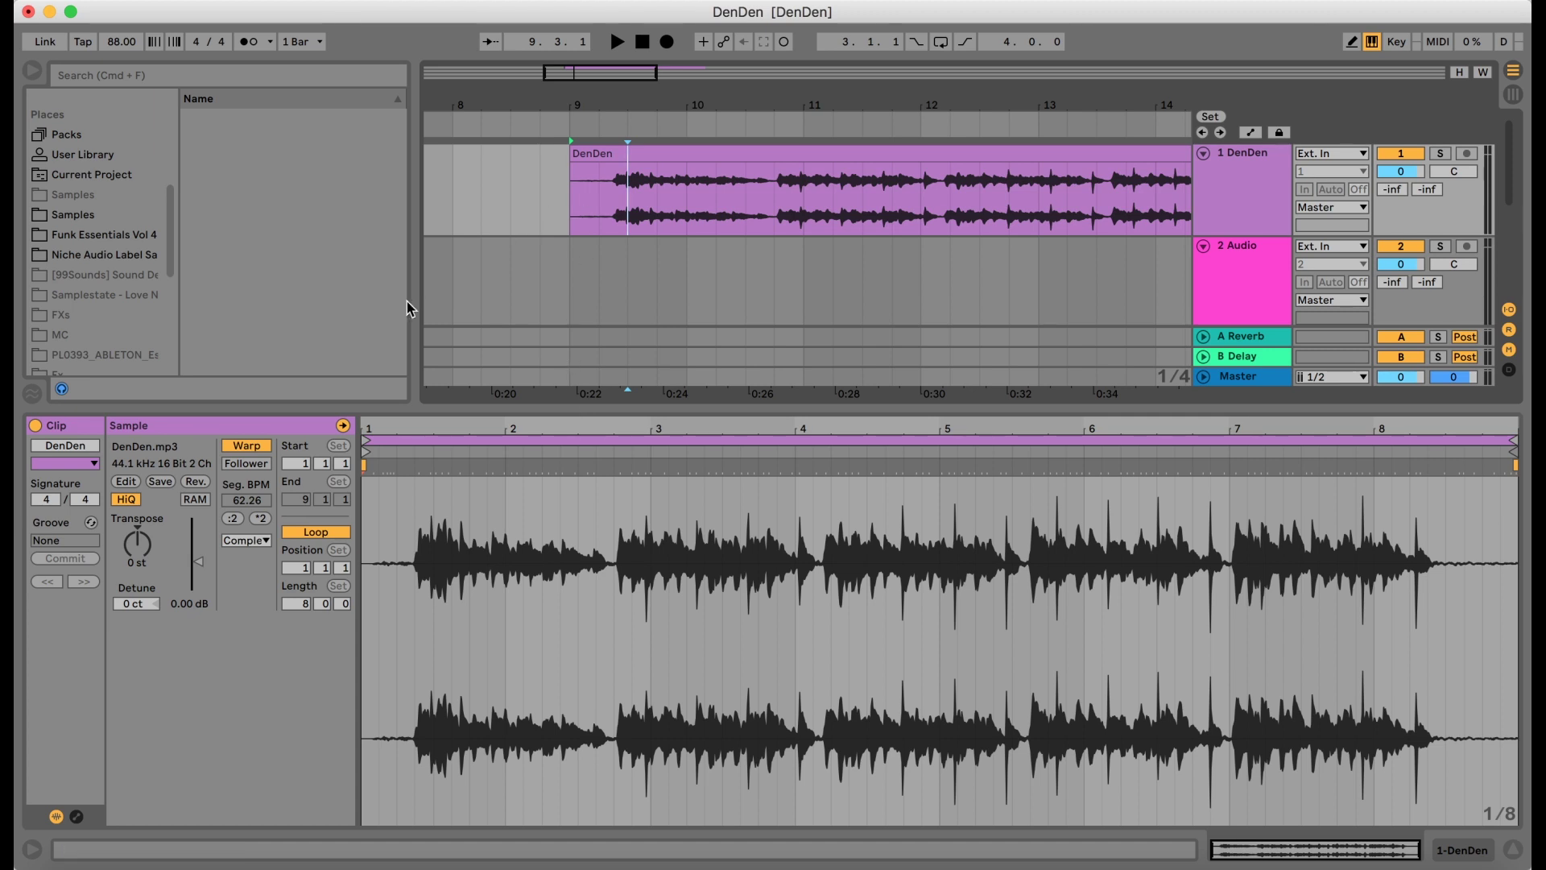
left_click(248, 447)
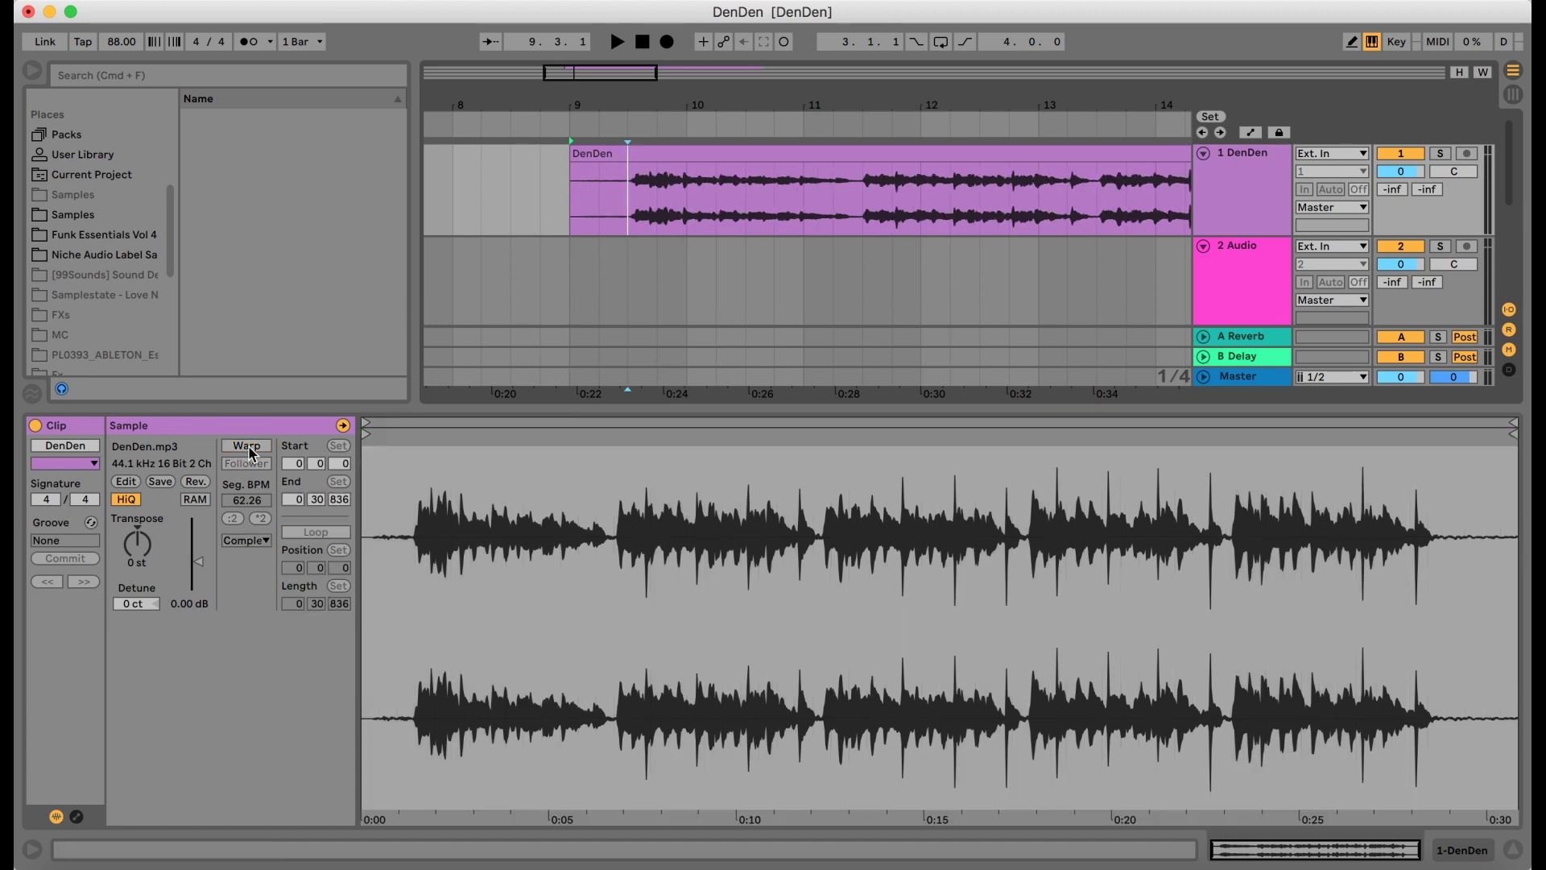
key("space")
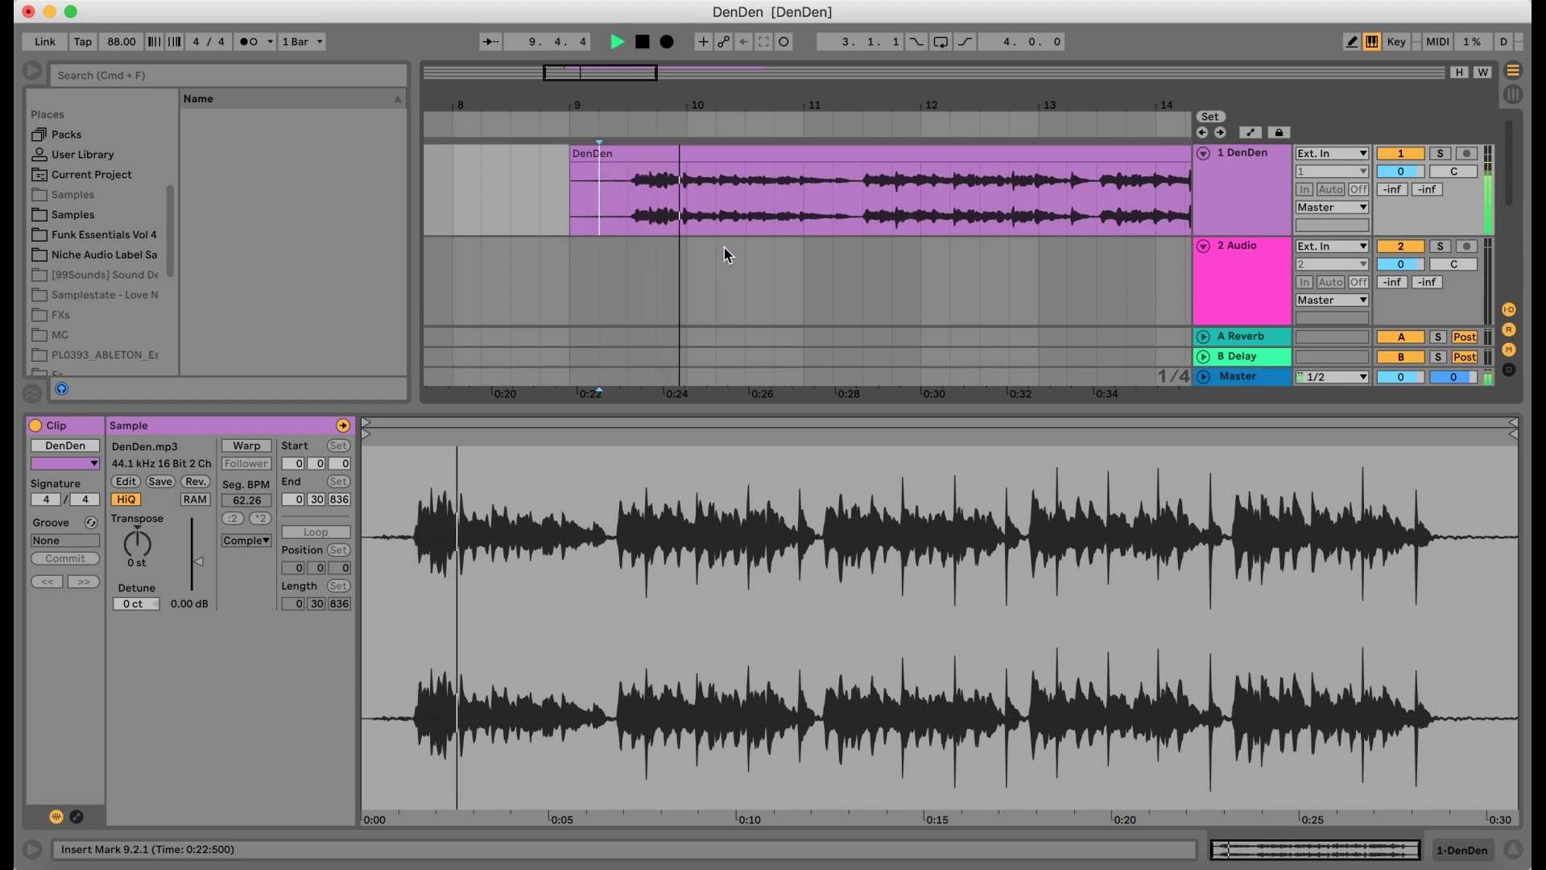
key("space")
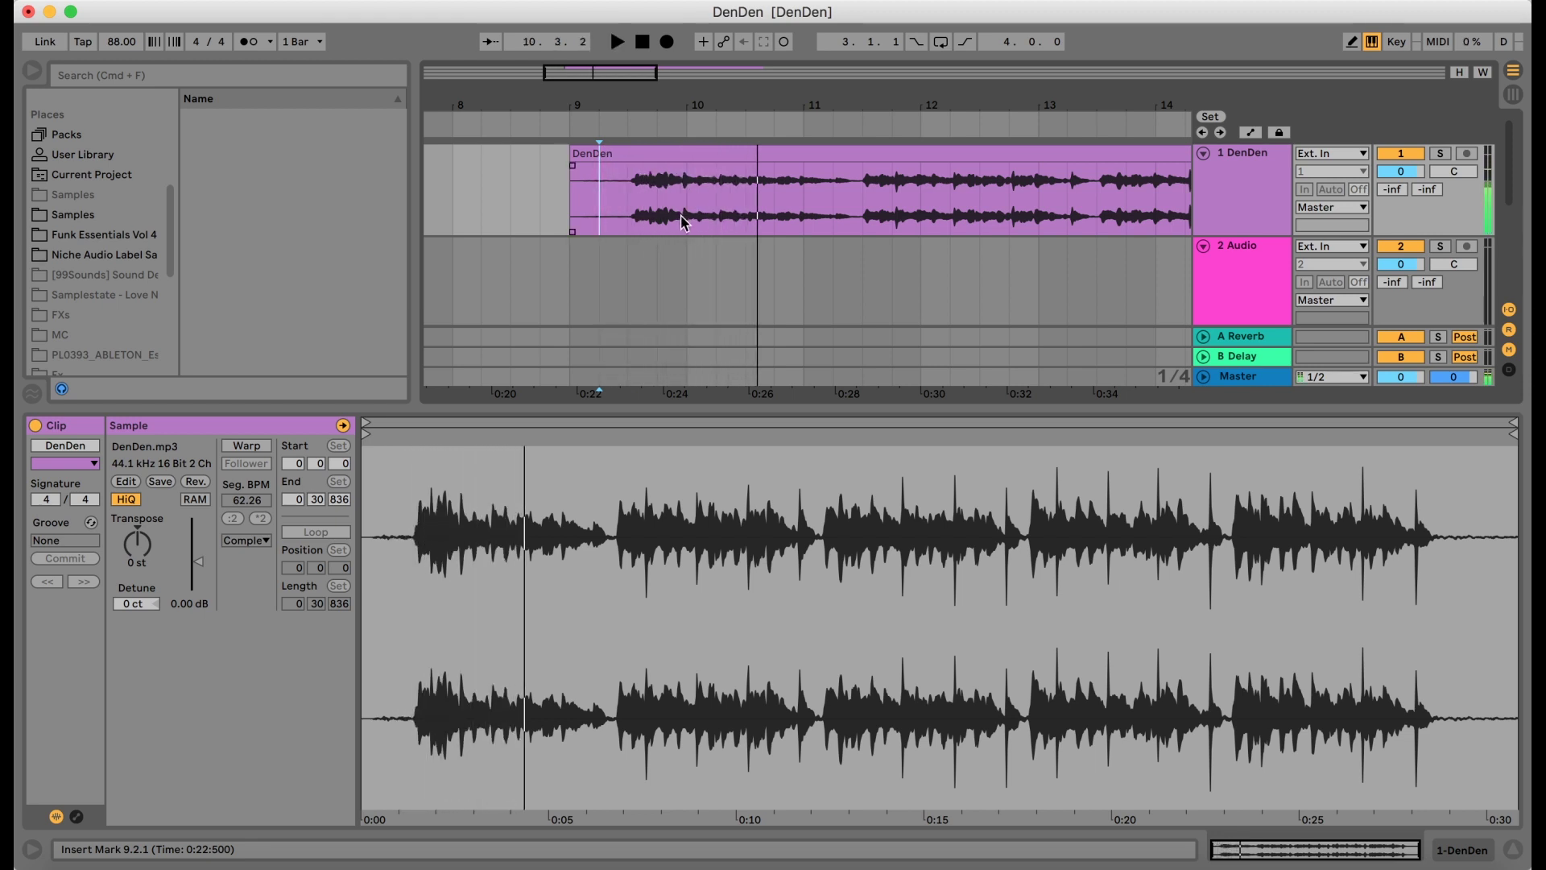
Step: Trim the quiet lead-in from the DenDen clip so that its sample starts at 0:1:523
left_click(574, 152)
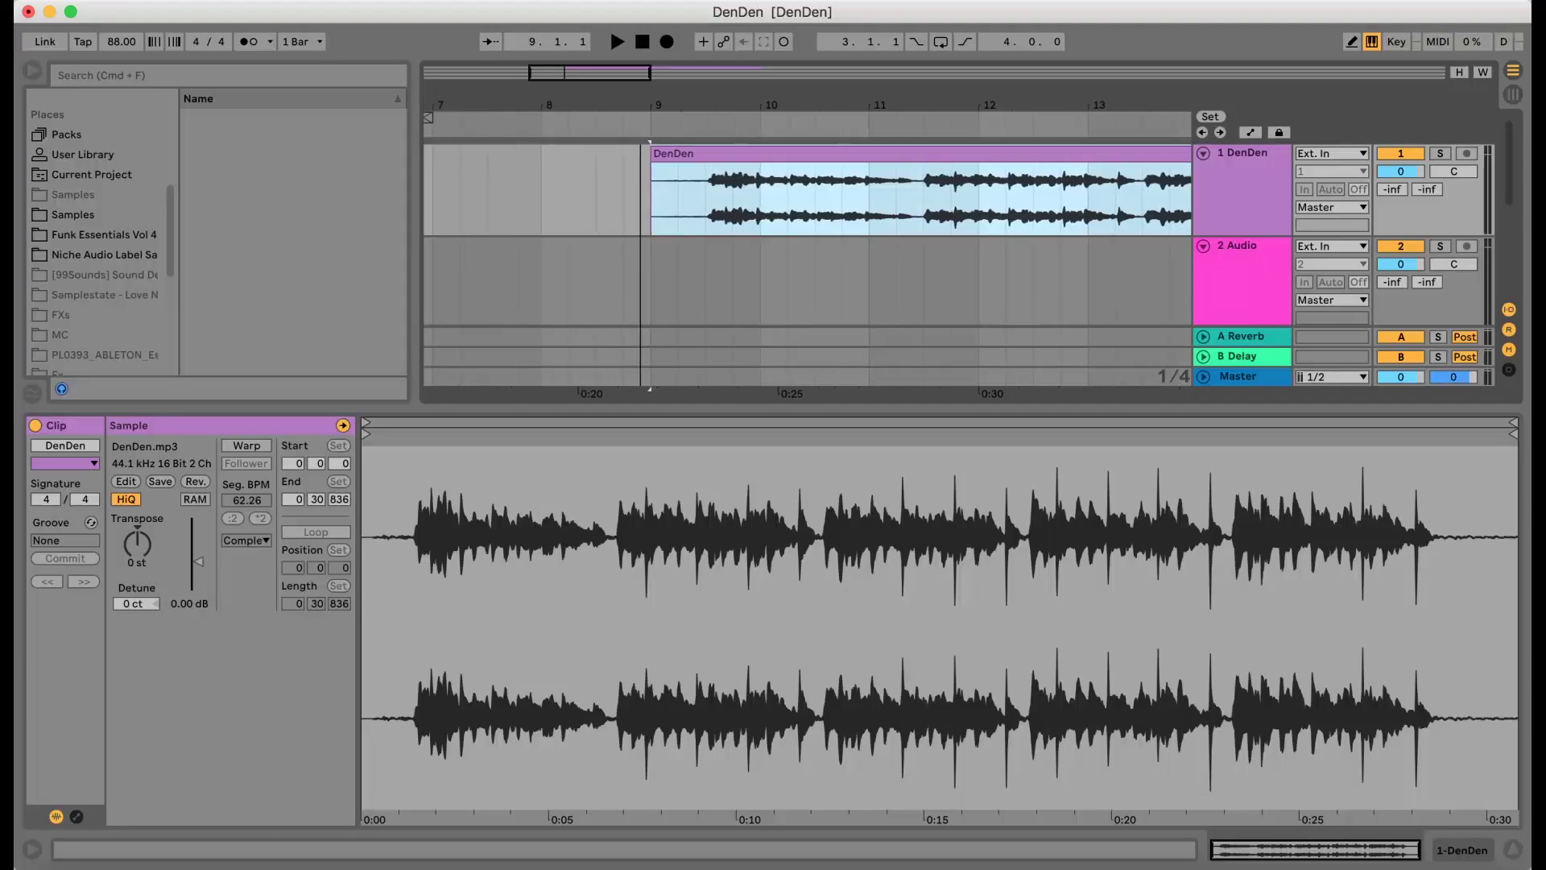
left_click_drag(649, 155, 695, 174)
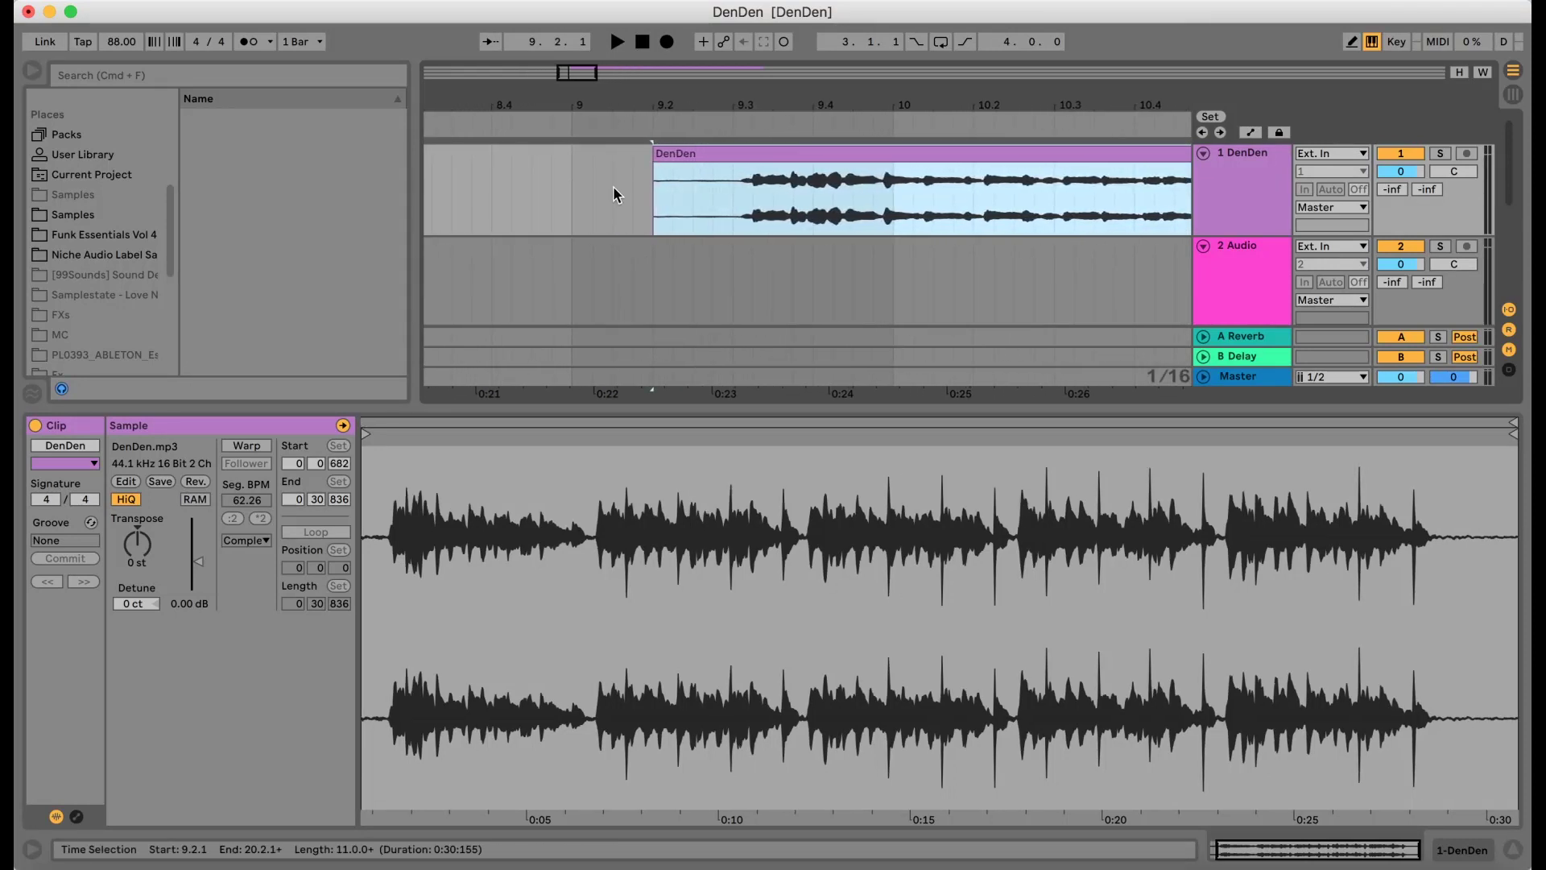
left_click_drag(650, 154, 671, 196)
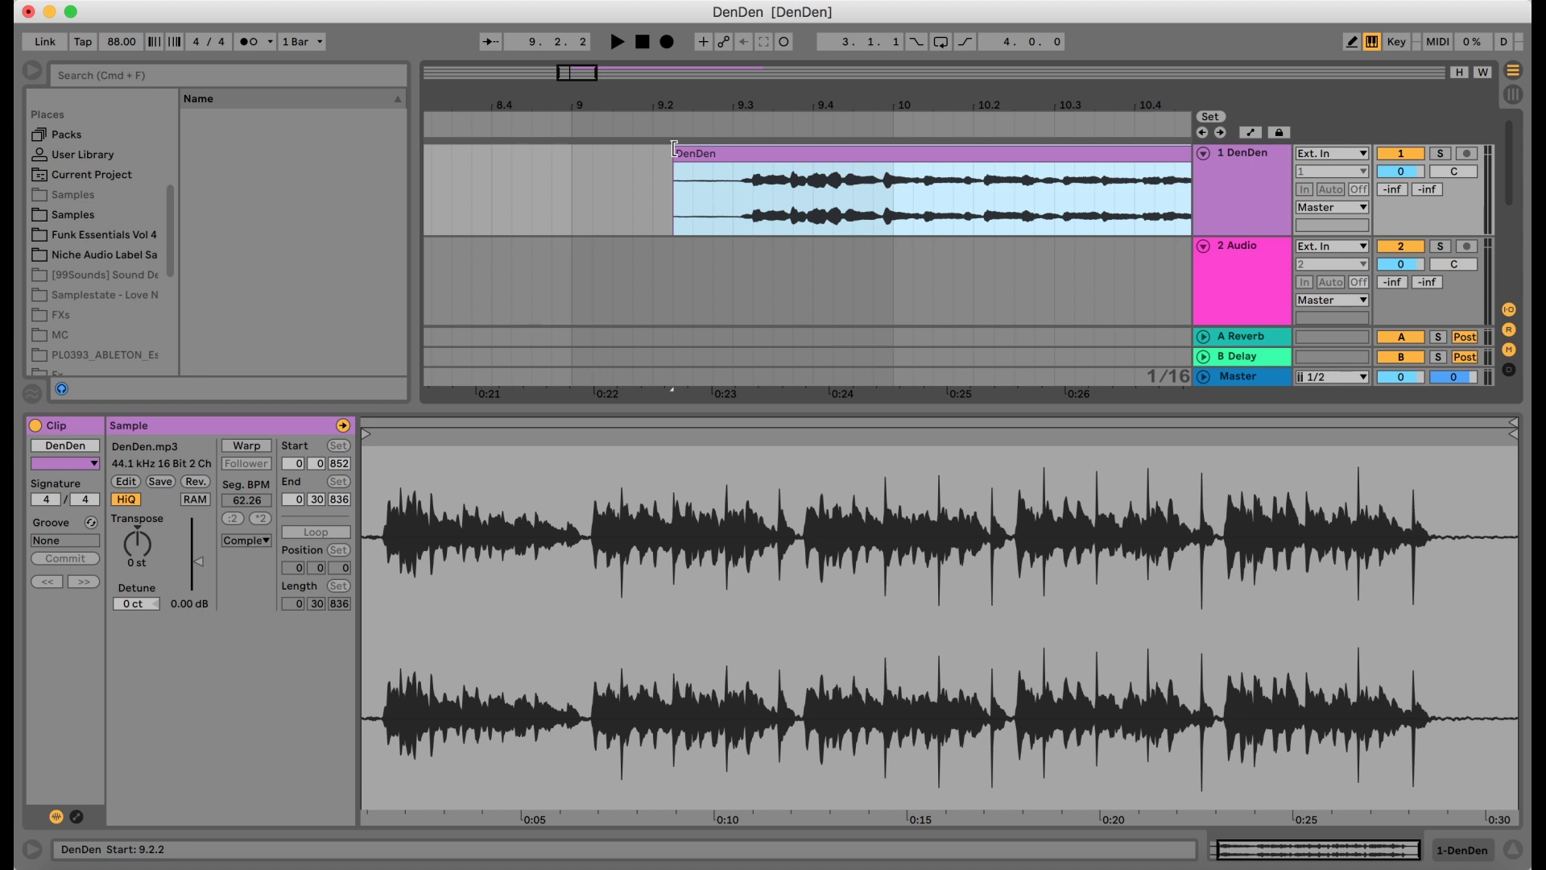
mouse_move(705, 113)
left_mouse_down()
mouse_move(704, 149)
mouse_move(664, 155)
mouse_move(859, 164)
left_mouse_up()
left_click(862, 120)
left_click(845, 121)
left_click_drag(847, 94, 847, 47)
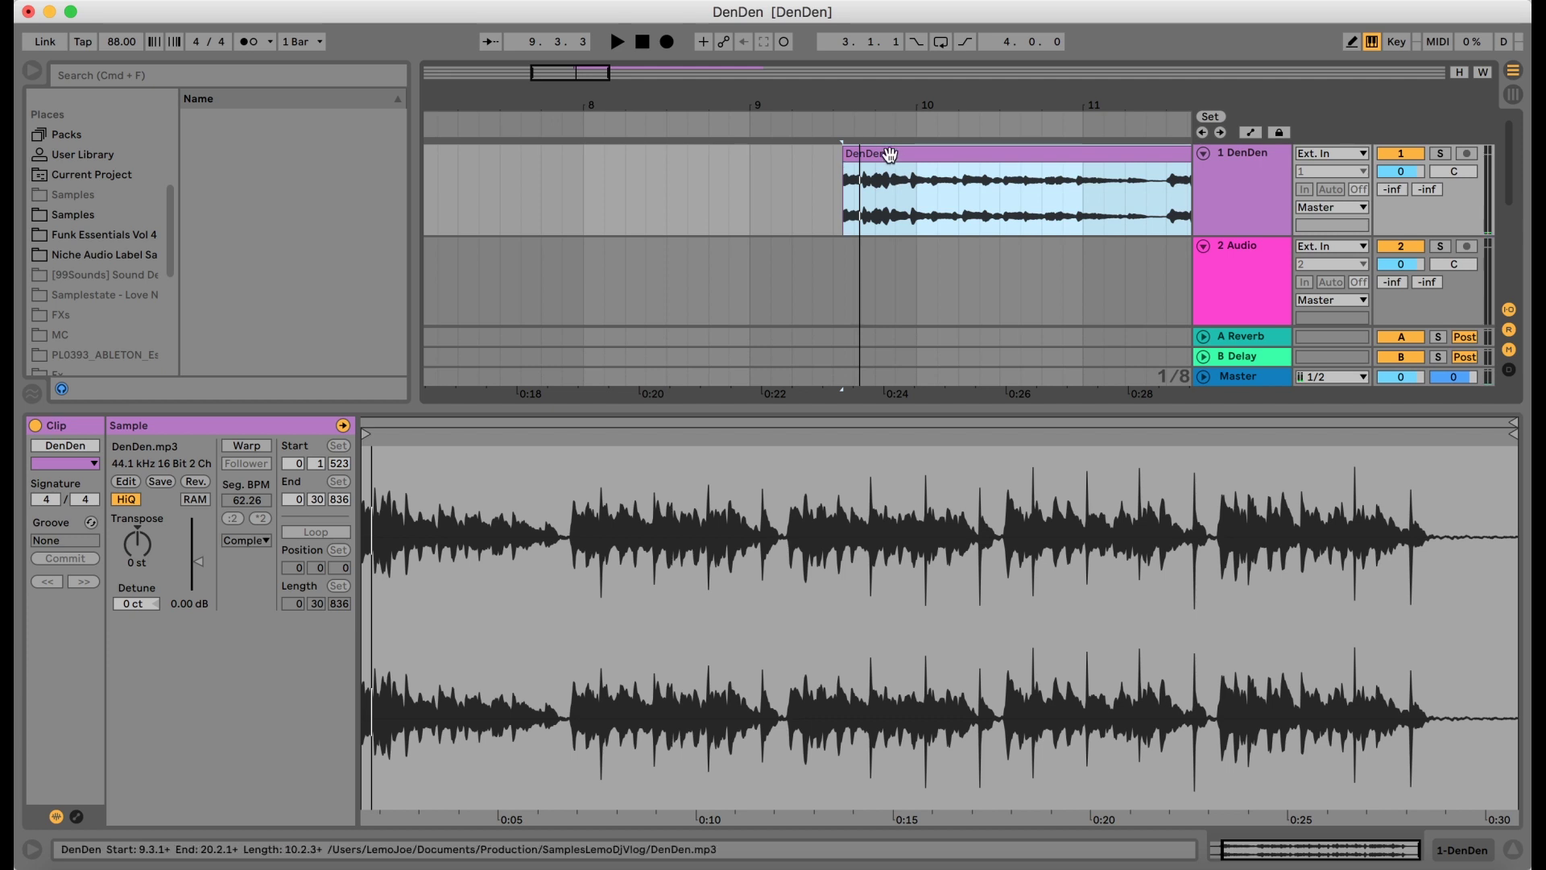
Step: Move the trimmed DenDen clip back so it begins exactly at bar 9
left_click(730, 201)
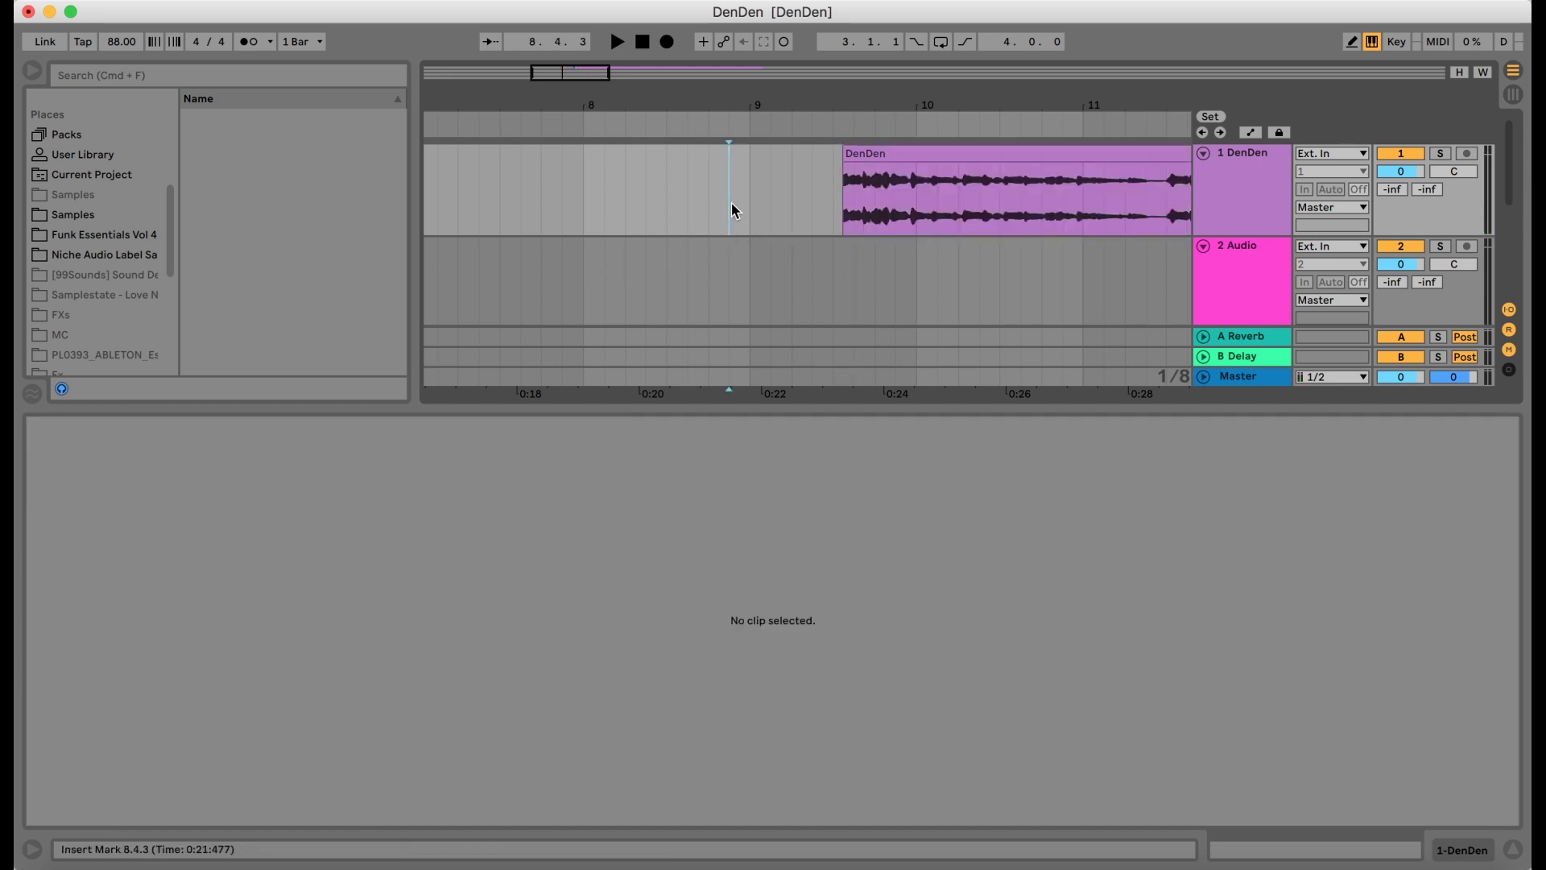
left_click(902, 173)
left_click(874, 153)
left_click_drag(874, 153, 778, 185)
Step: Play the trimmed clip from bar 9 with the metronome on to check it against the beat
left_click(744, 190)
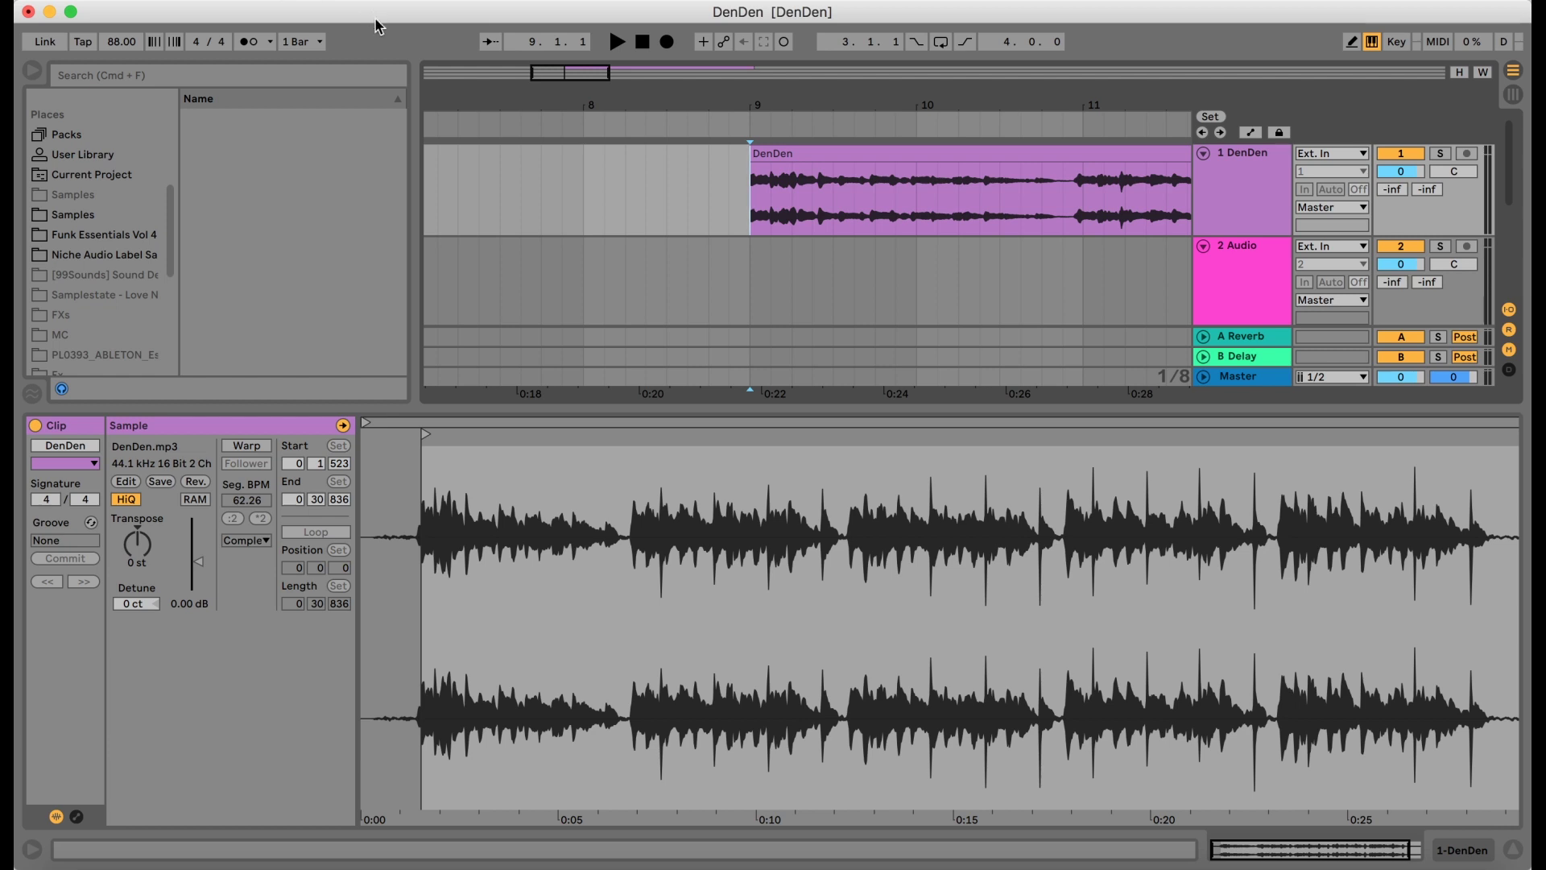
left_click(245, 42)
key("space")
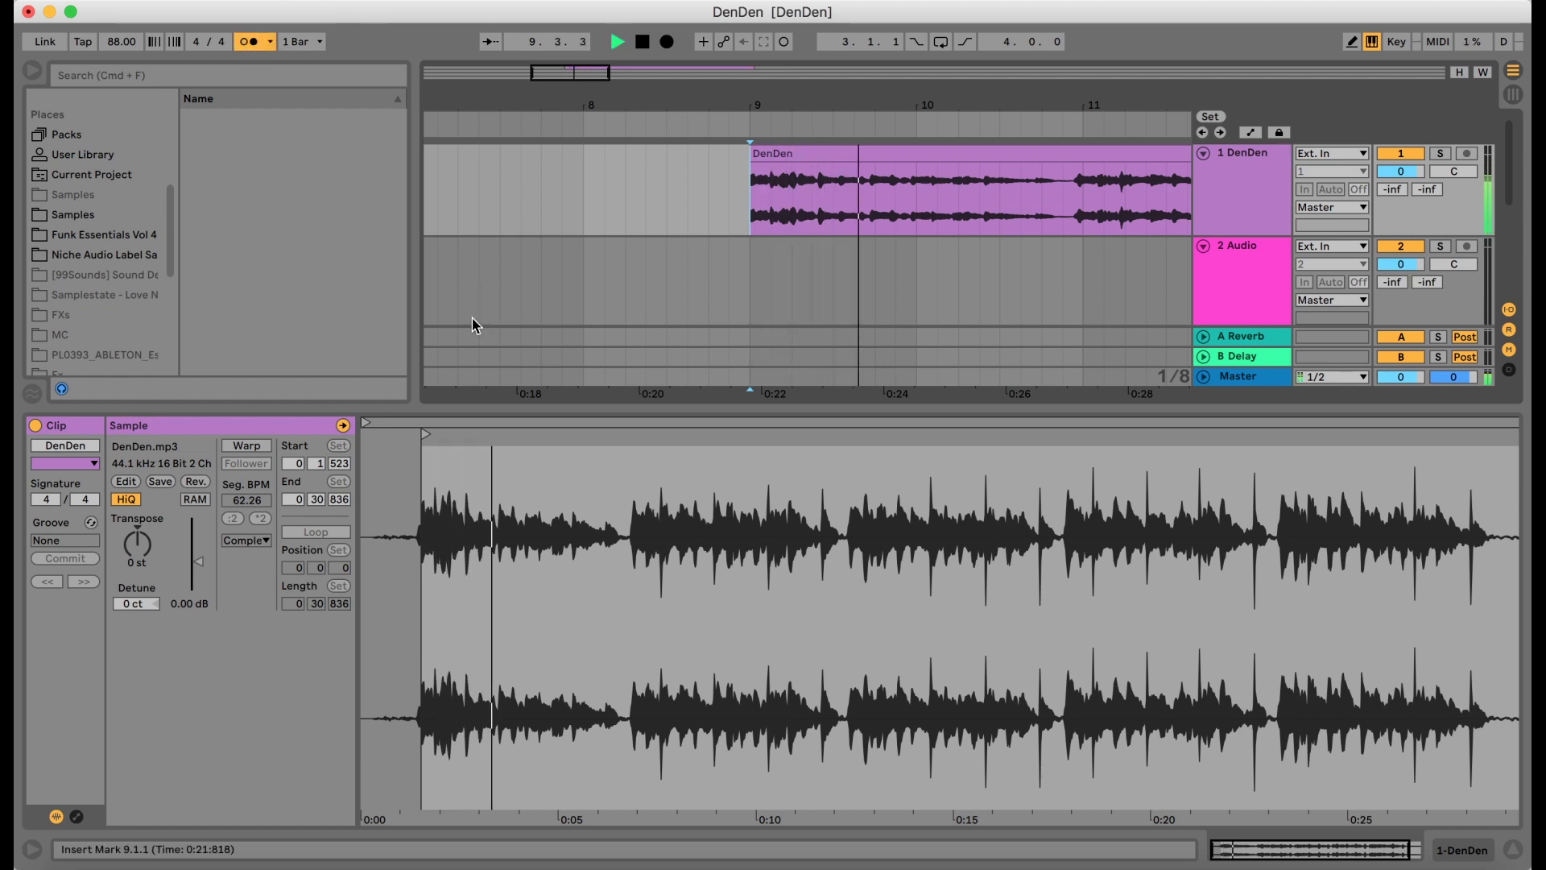
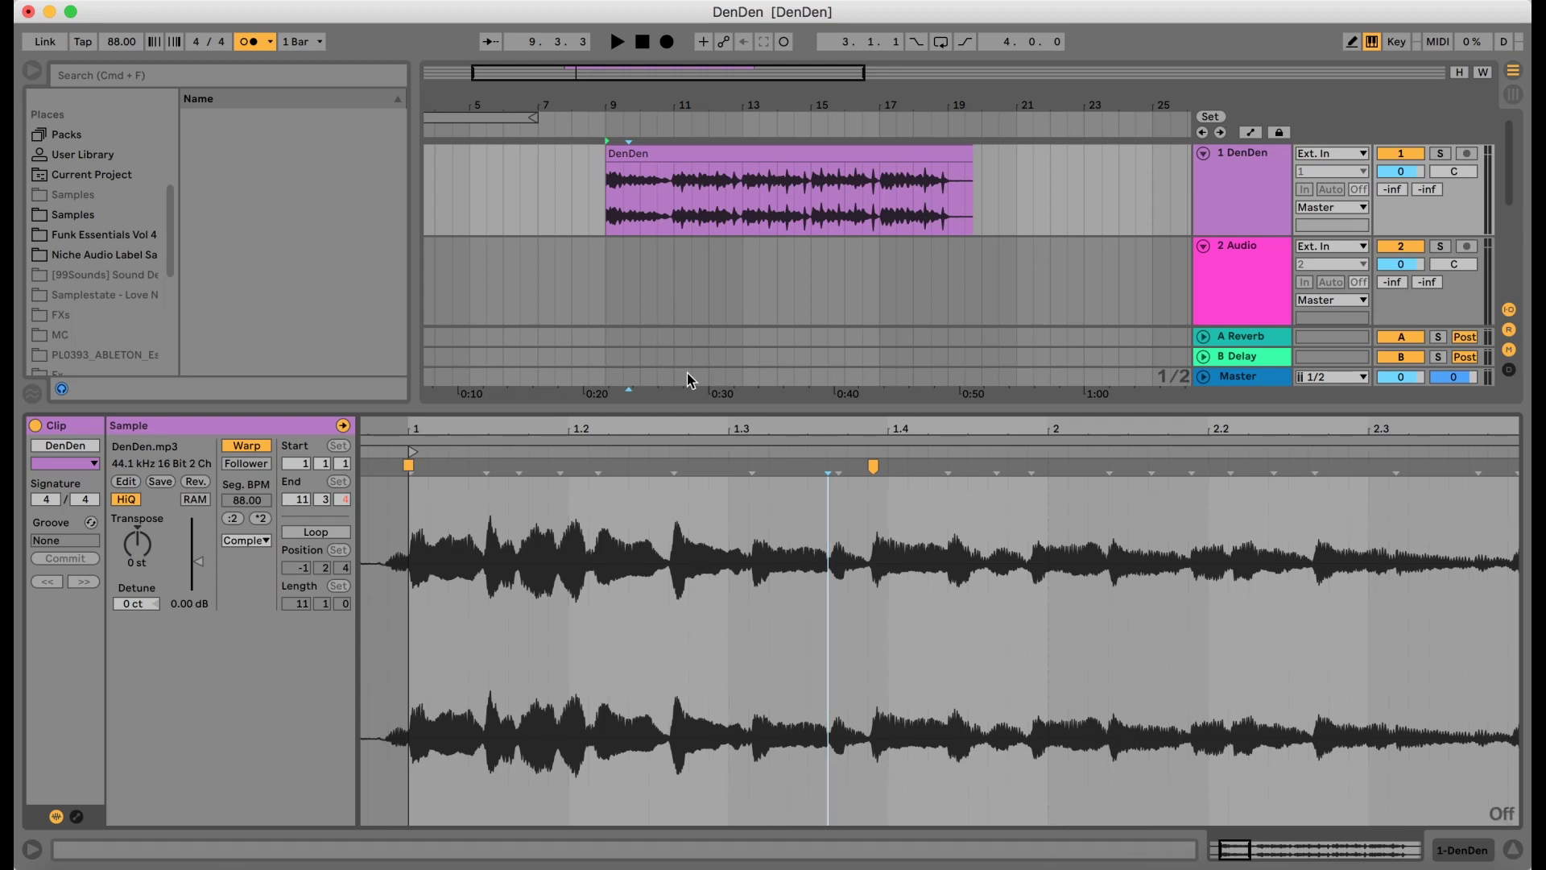
Step: Audition the warped clip from bar 9 and replace the warp marker near beat 1.4 with one aligned to 2.1.1
left_click(608, 211)
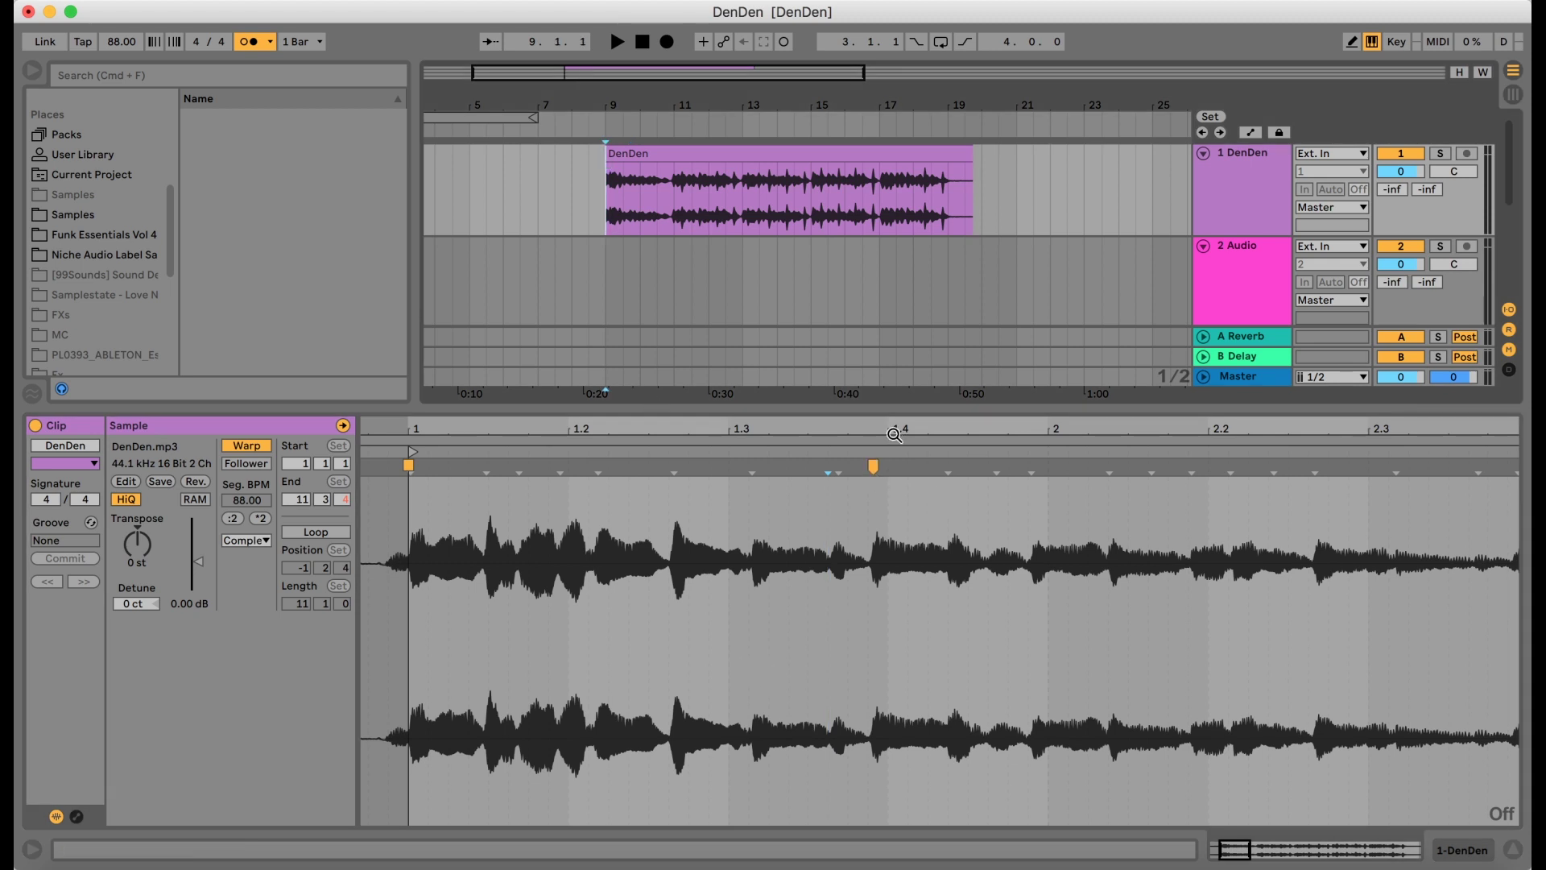
key("space")
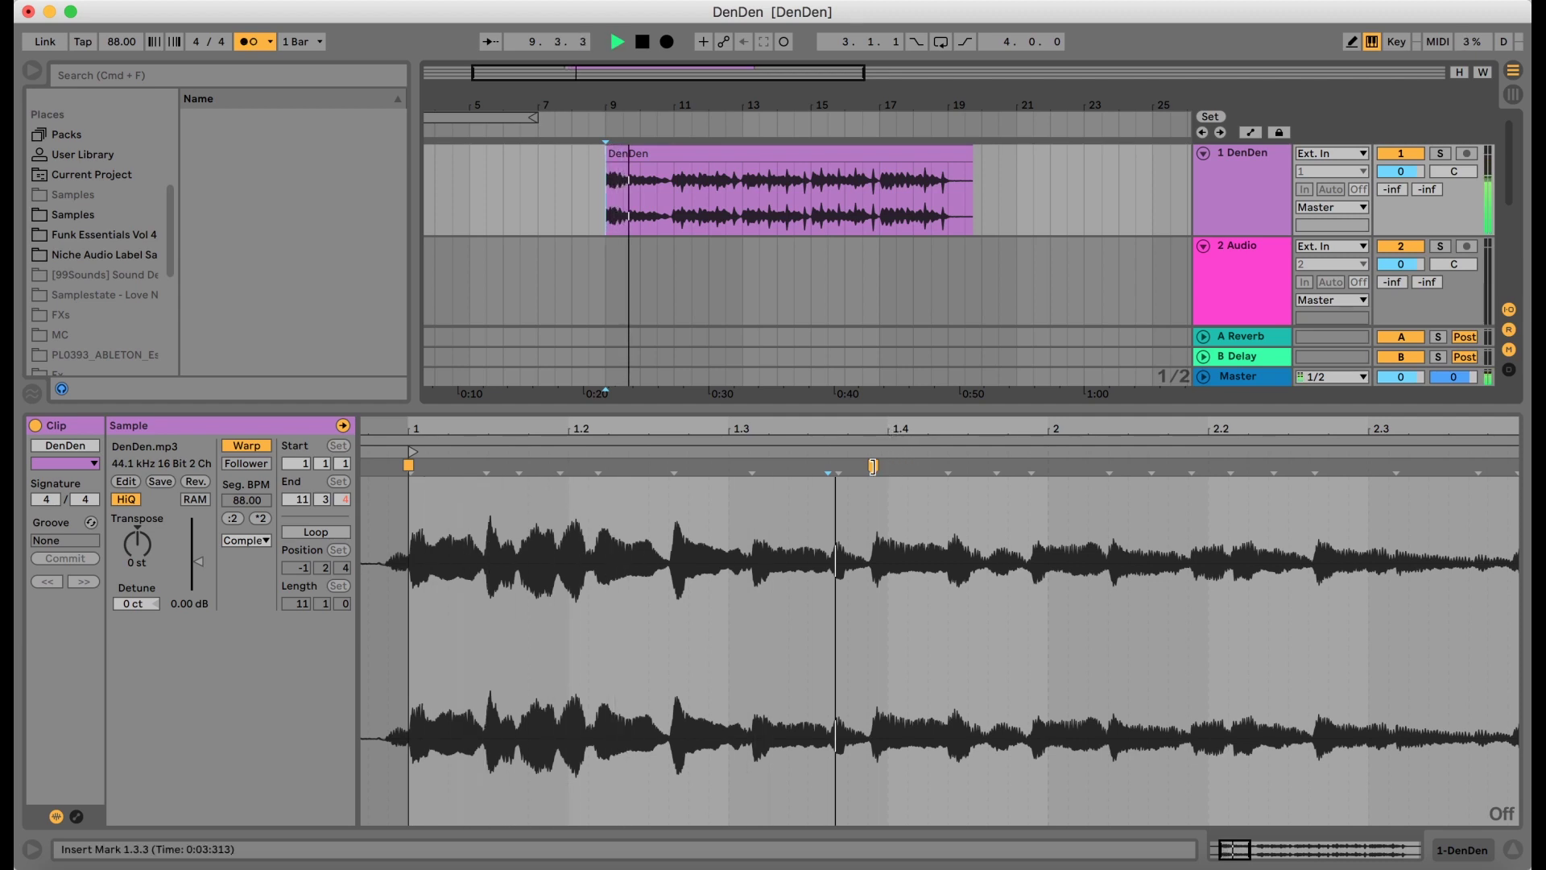
key("space")
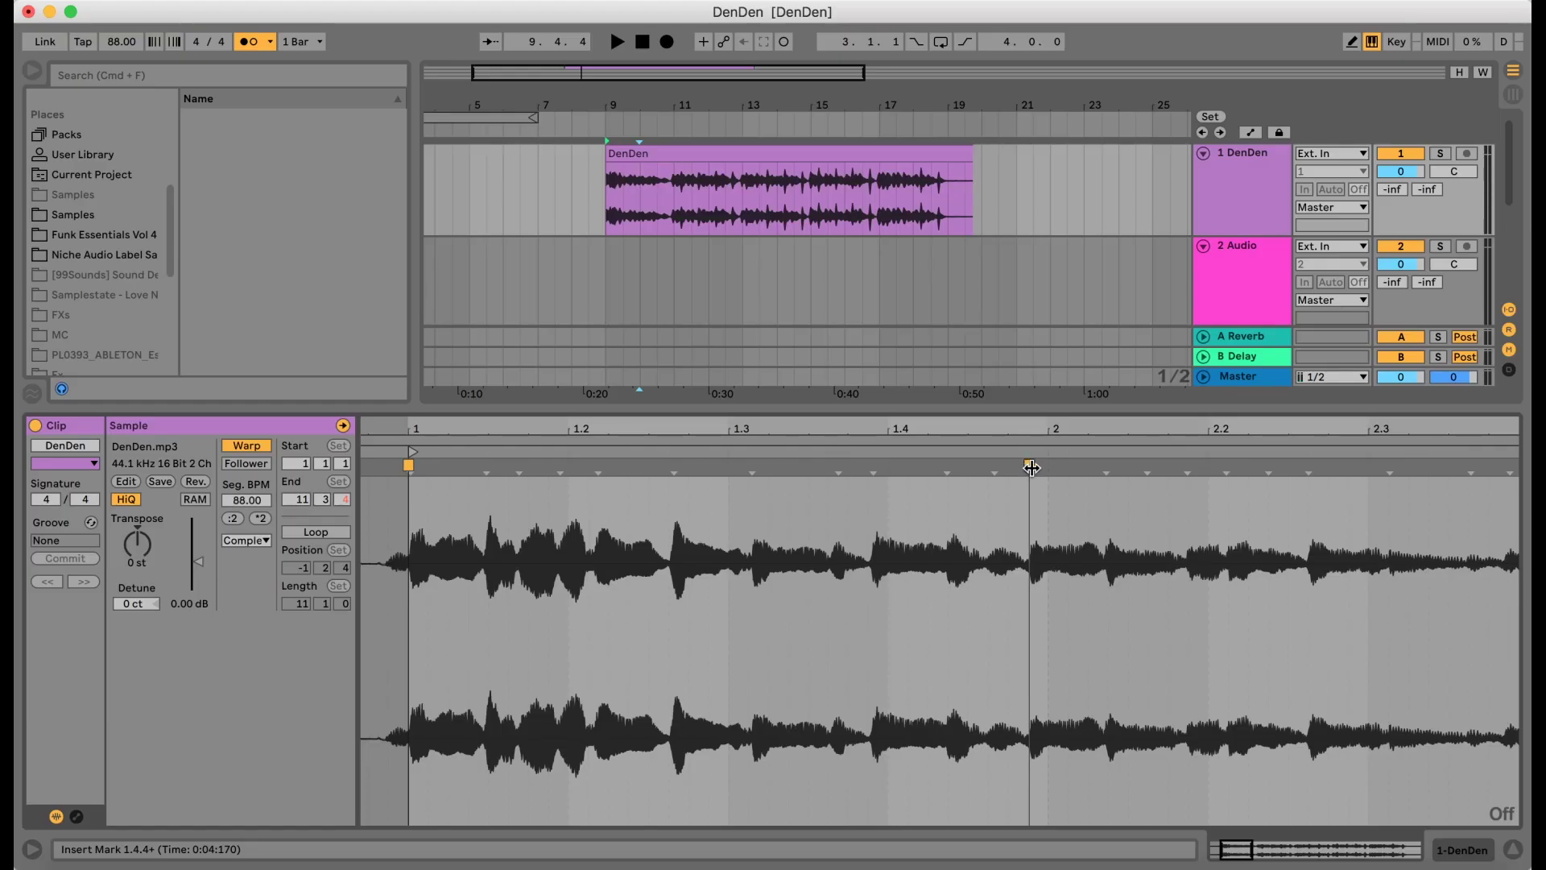
left_click_drag(1031, 468, 1055, 475)
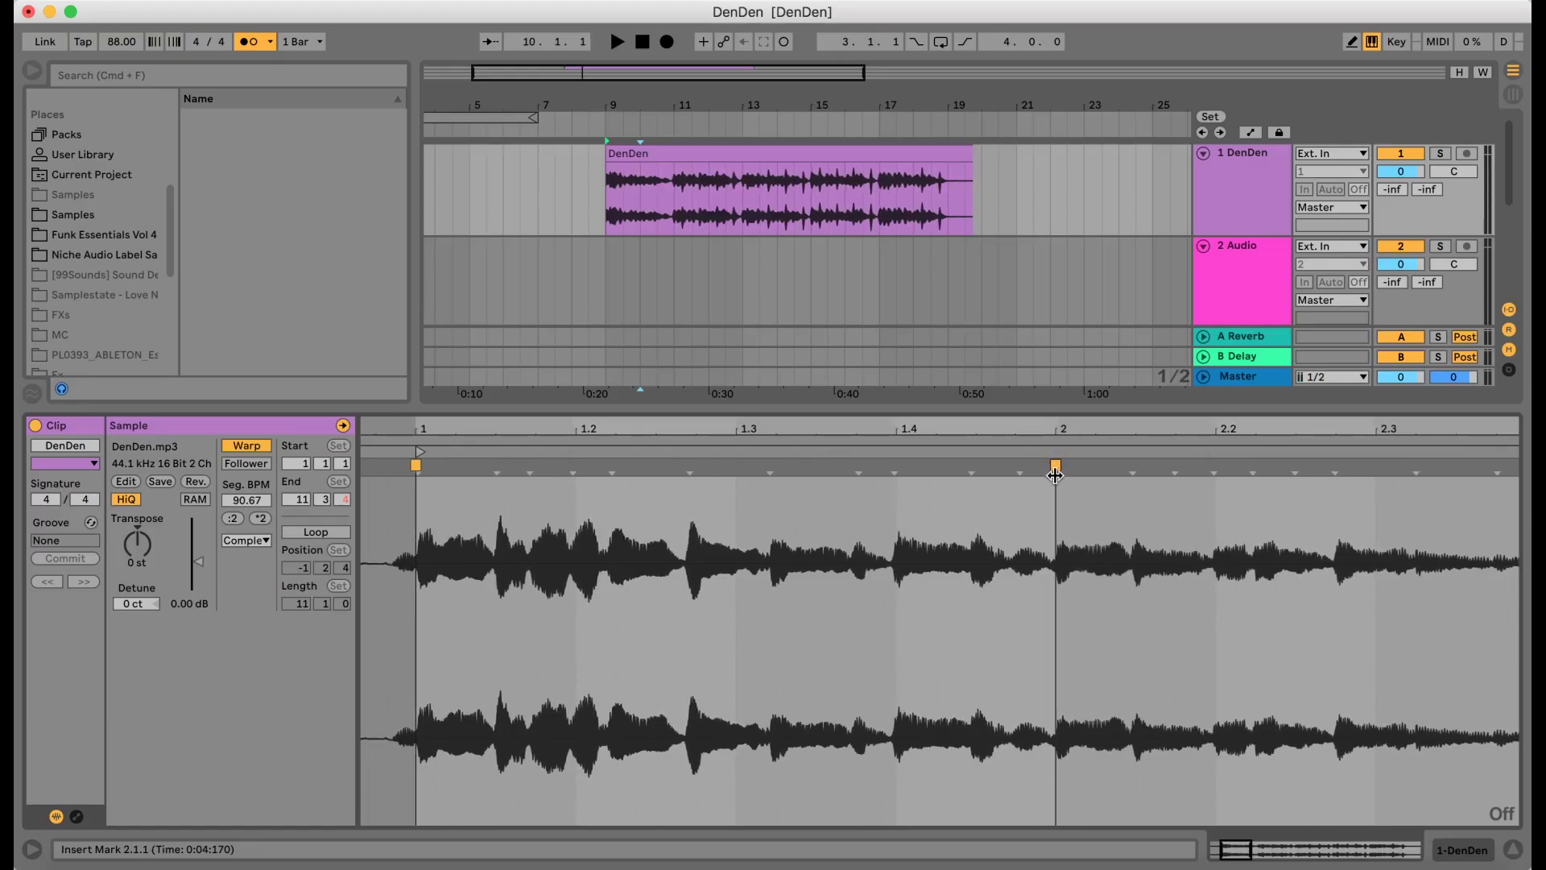
key("space")
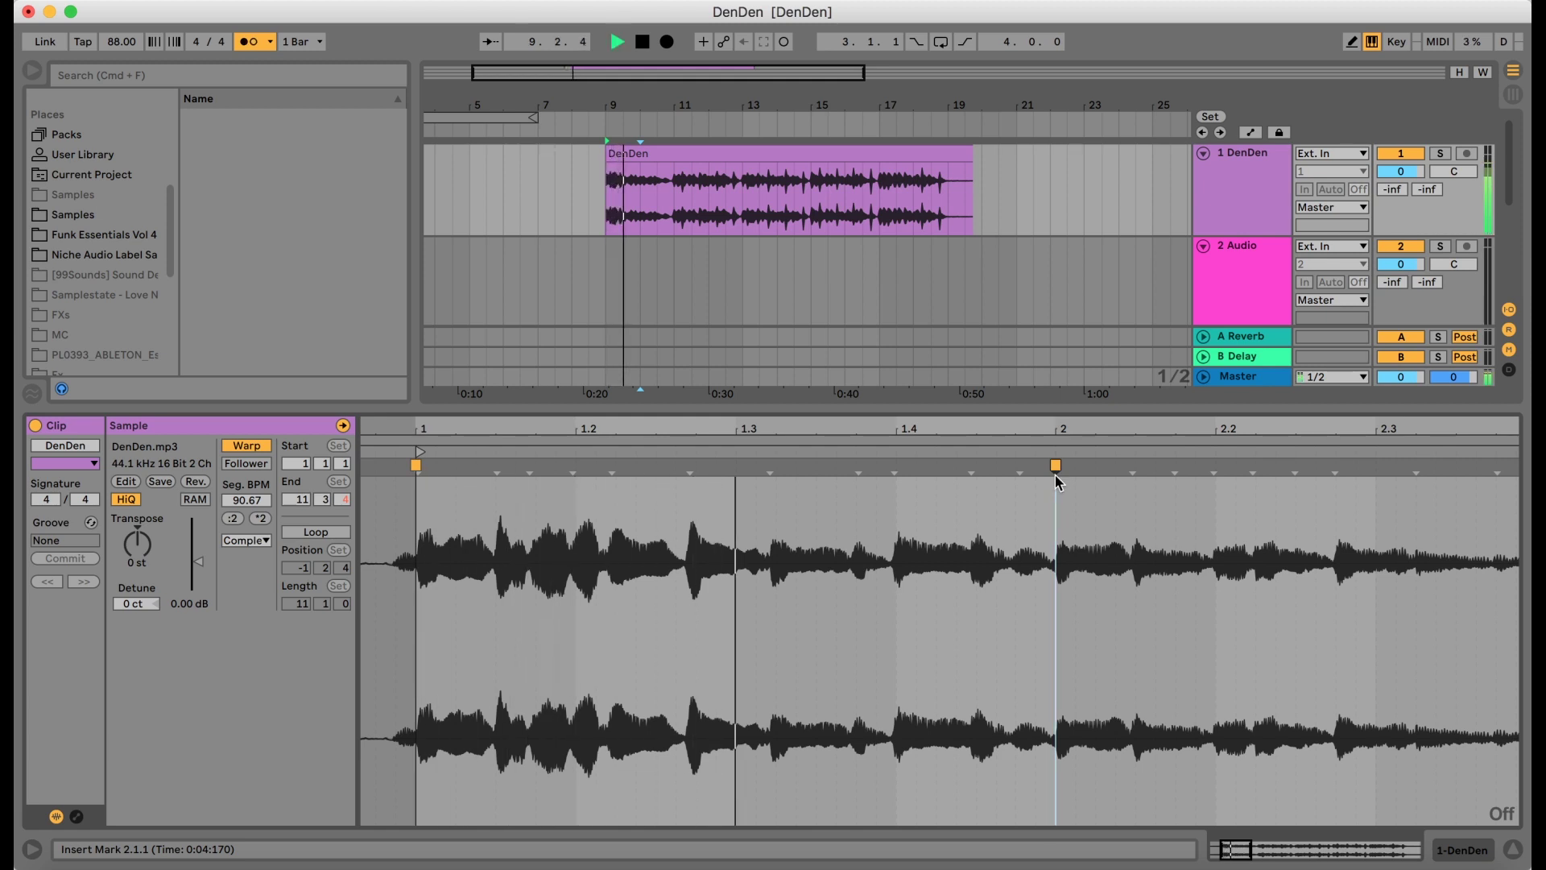
key("space")
Step: Add warp markers on the transients just before beats 1.2 and 1.3 and fine-tune their positions while auditioning the clip
left_click(693, 466)
left_click_drag(692, 465, 709, 469)
key("space")
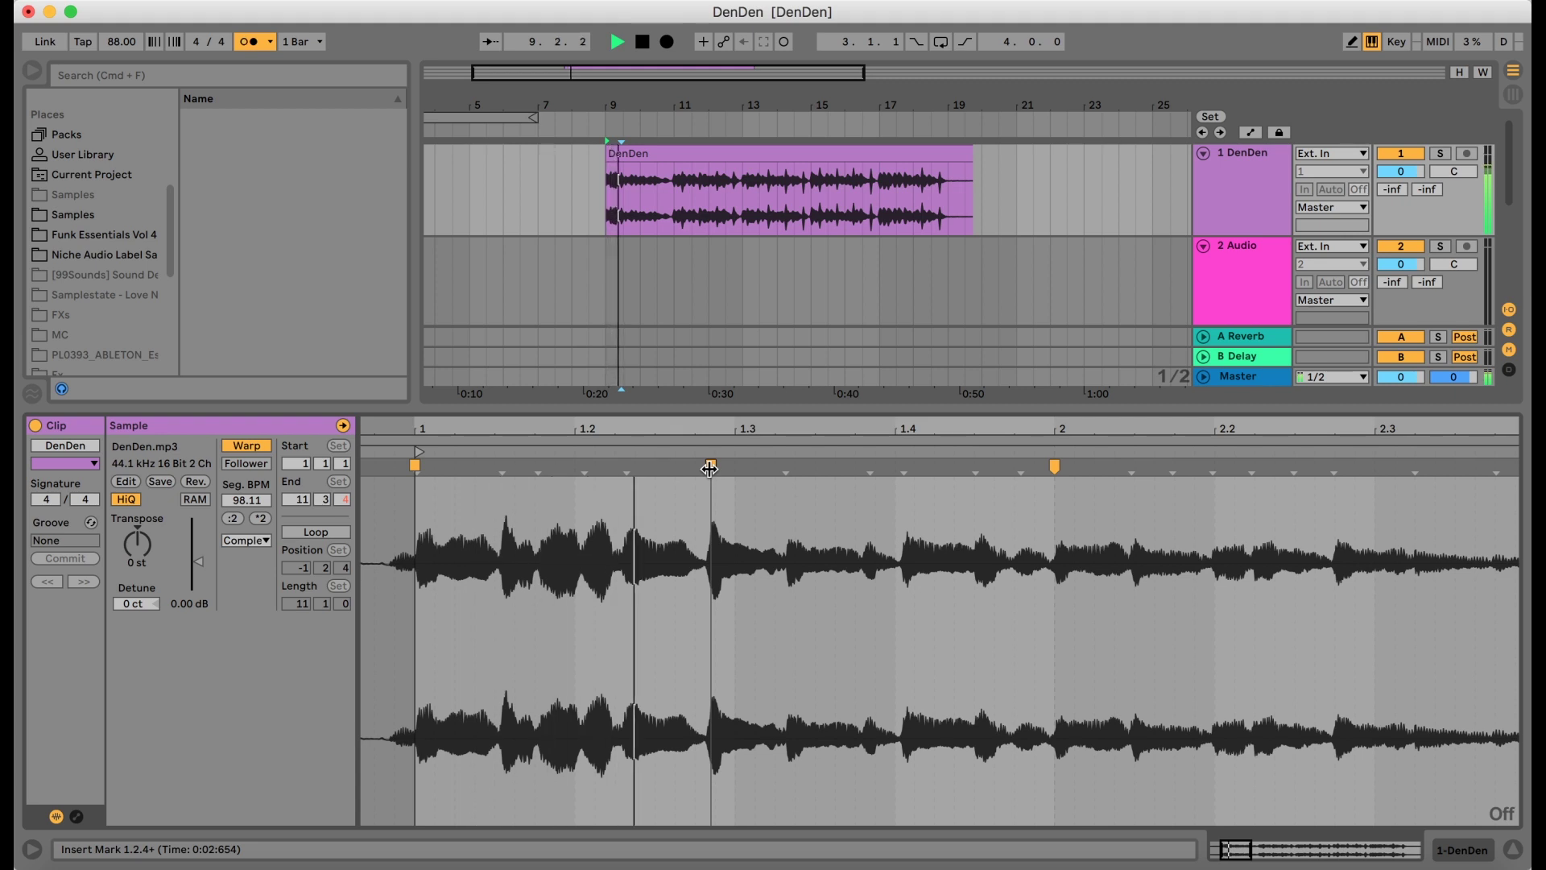
left_click(574, 469)
key("space")
key("space")
left_click_drag(573, 469, 569, 472)
mouse_move(707, 468)
left_mouse_down()
mouse_move(720, 470)
mouse_move(696, 470)
left_mouse_up()
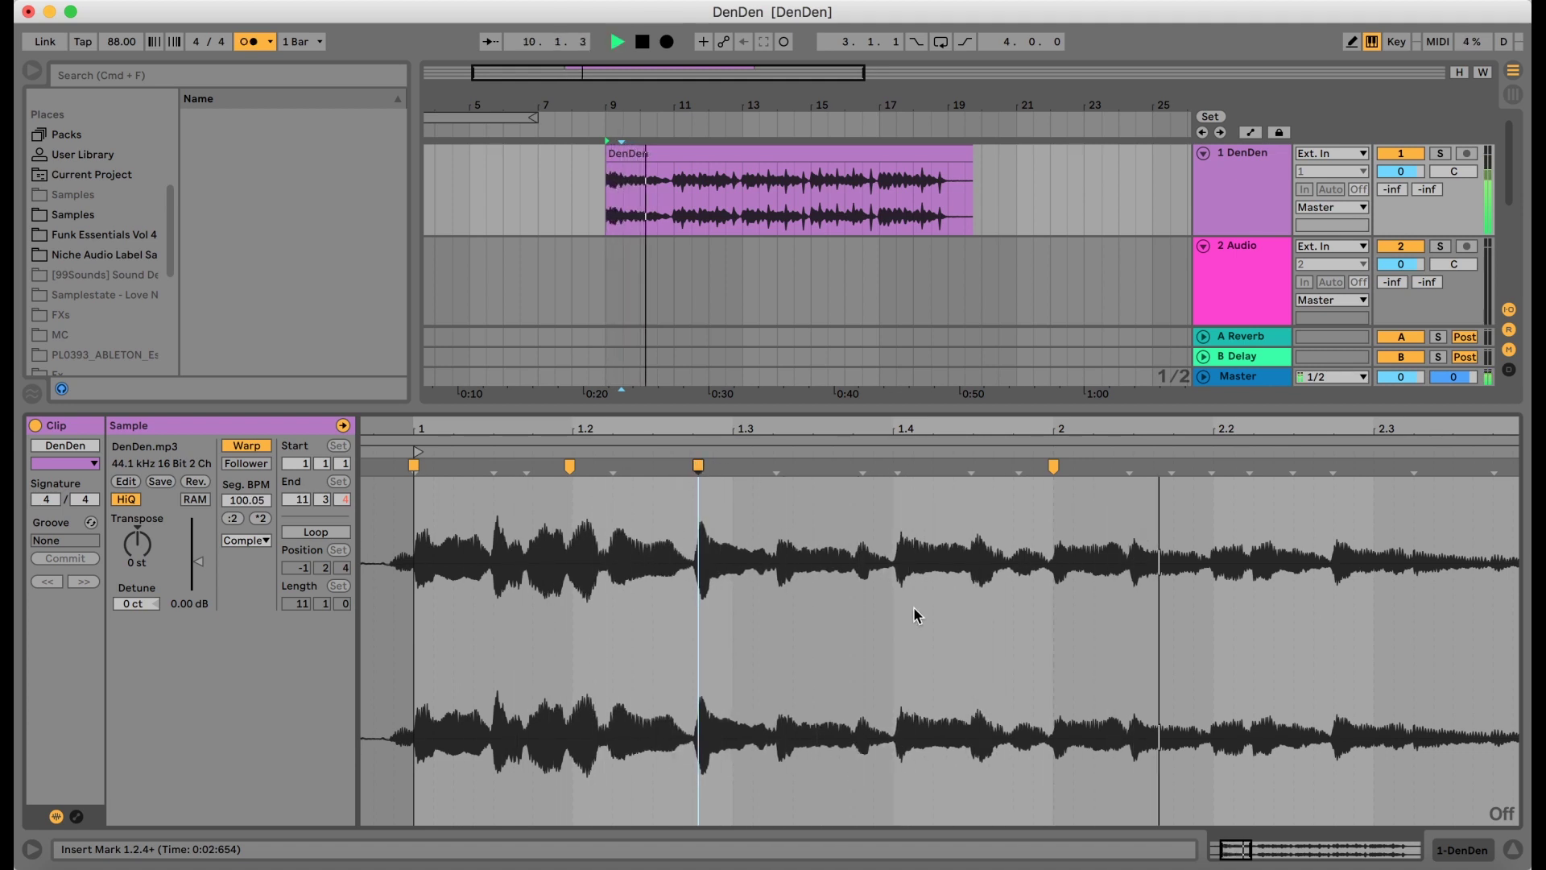
Step: Align the second phrase's first transient to bar 3 with a warp marker and pin the hits at beats 3.2 and 3.4
left_click_drag(813, 435, 805, 431)
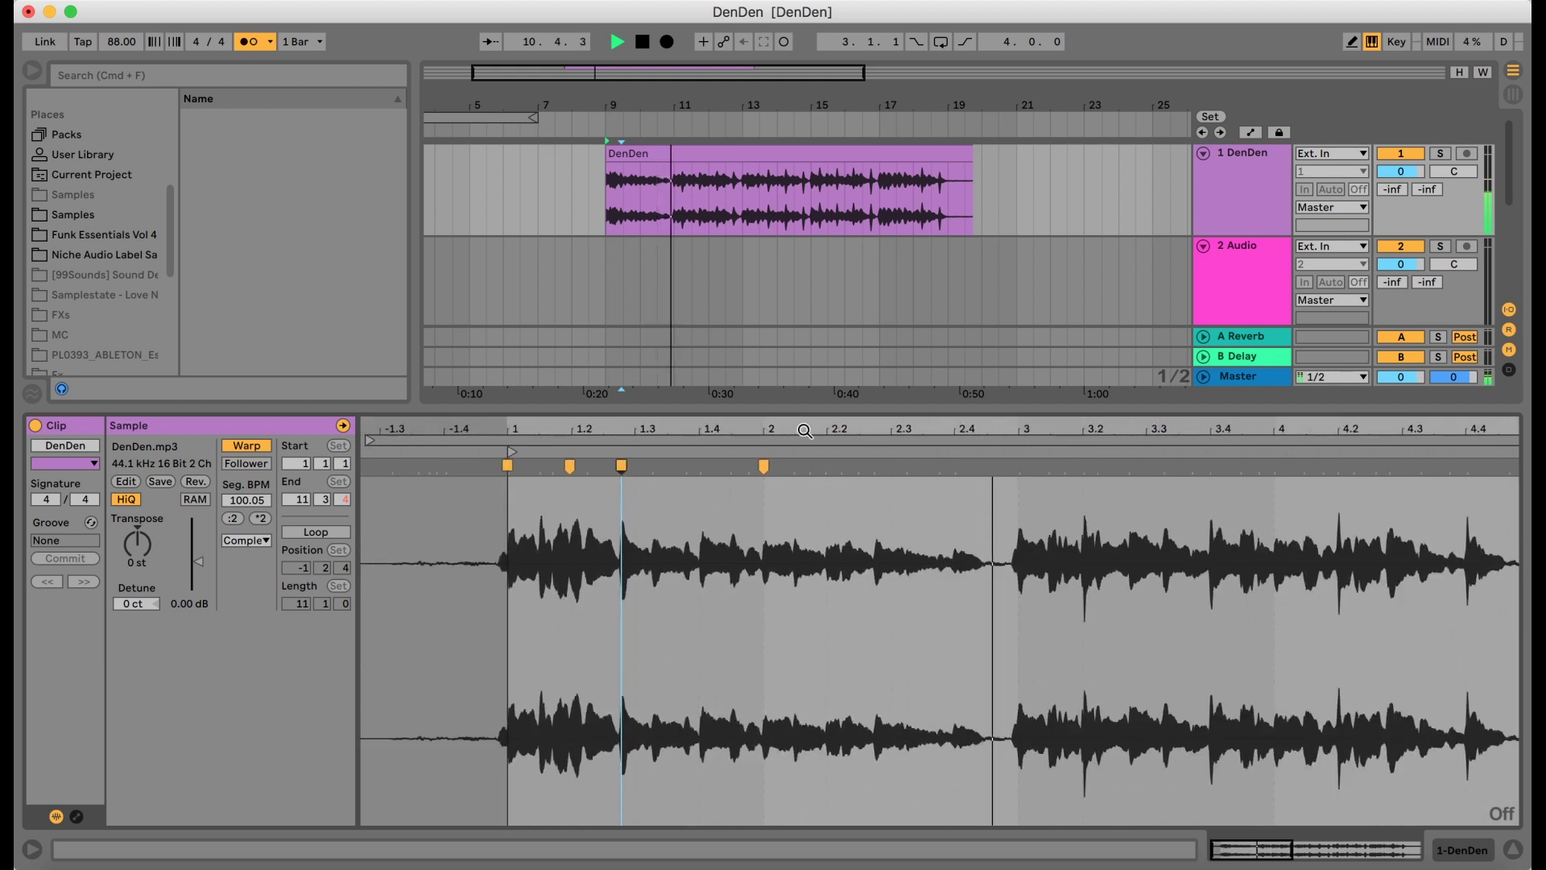
left_click_drag(1049, 467, 1020, 466)
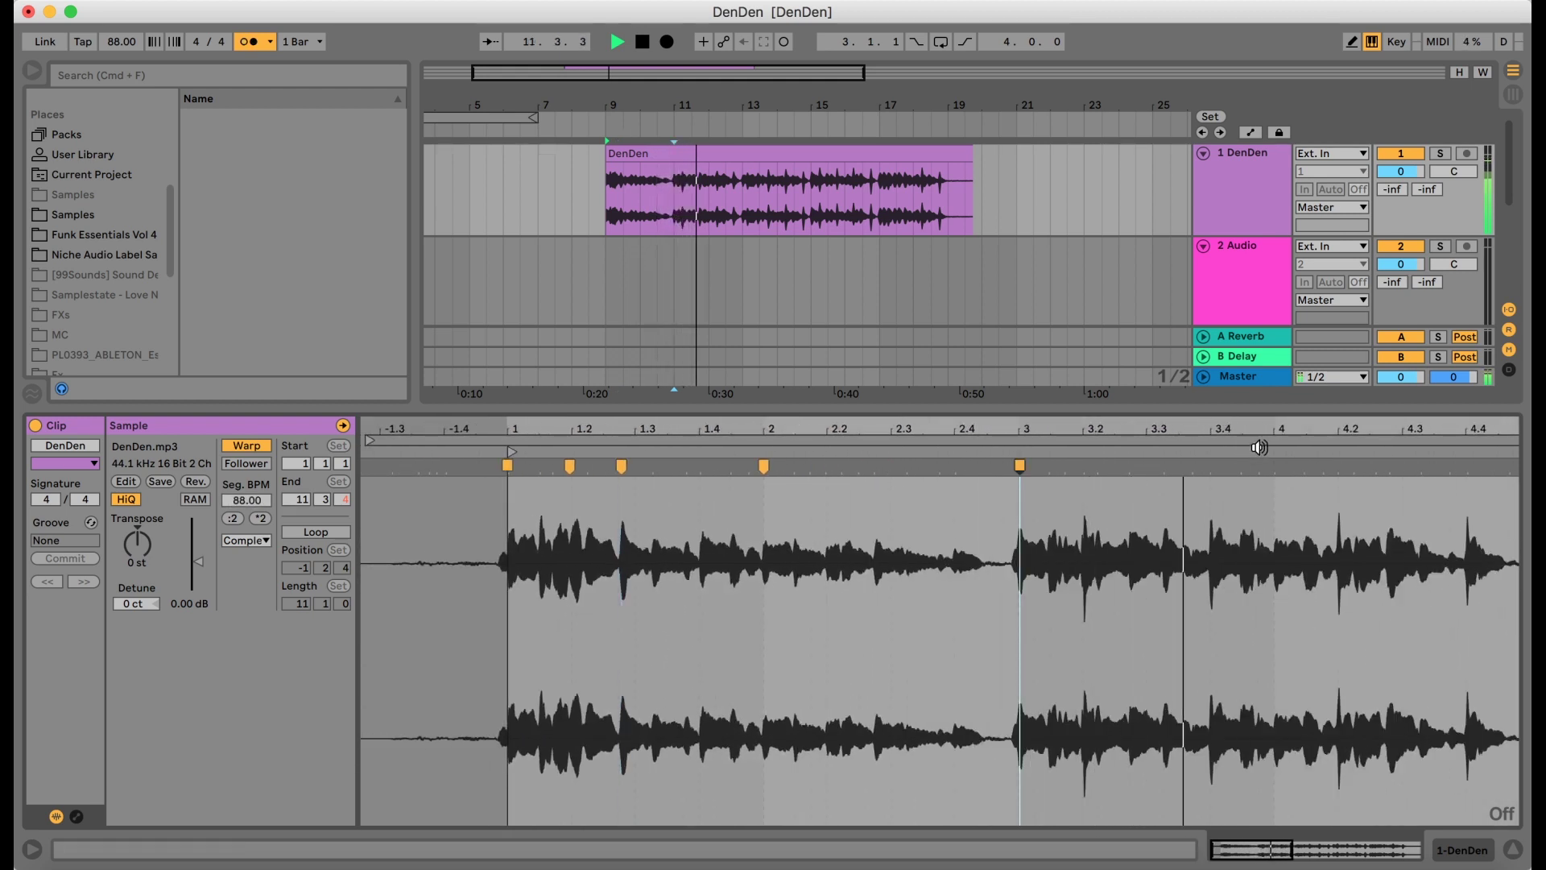
key("space")
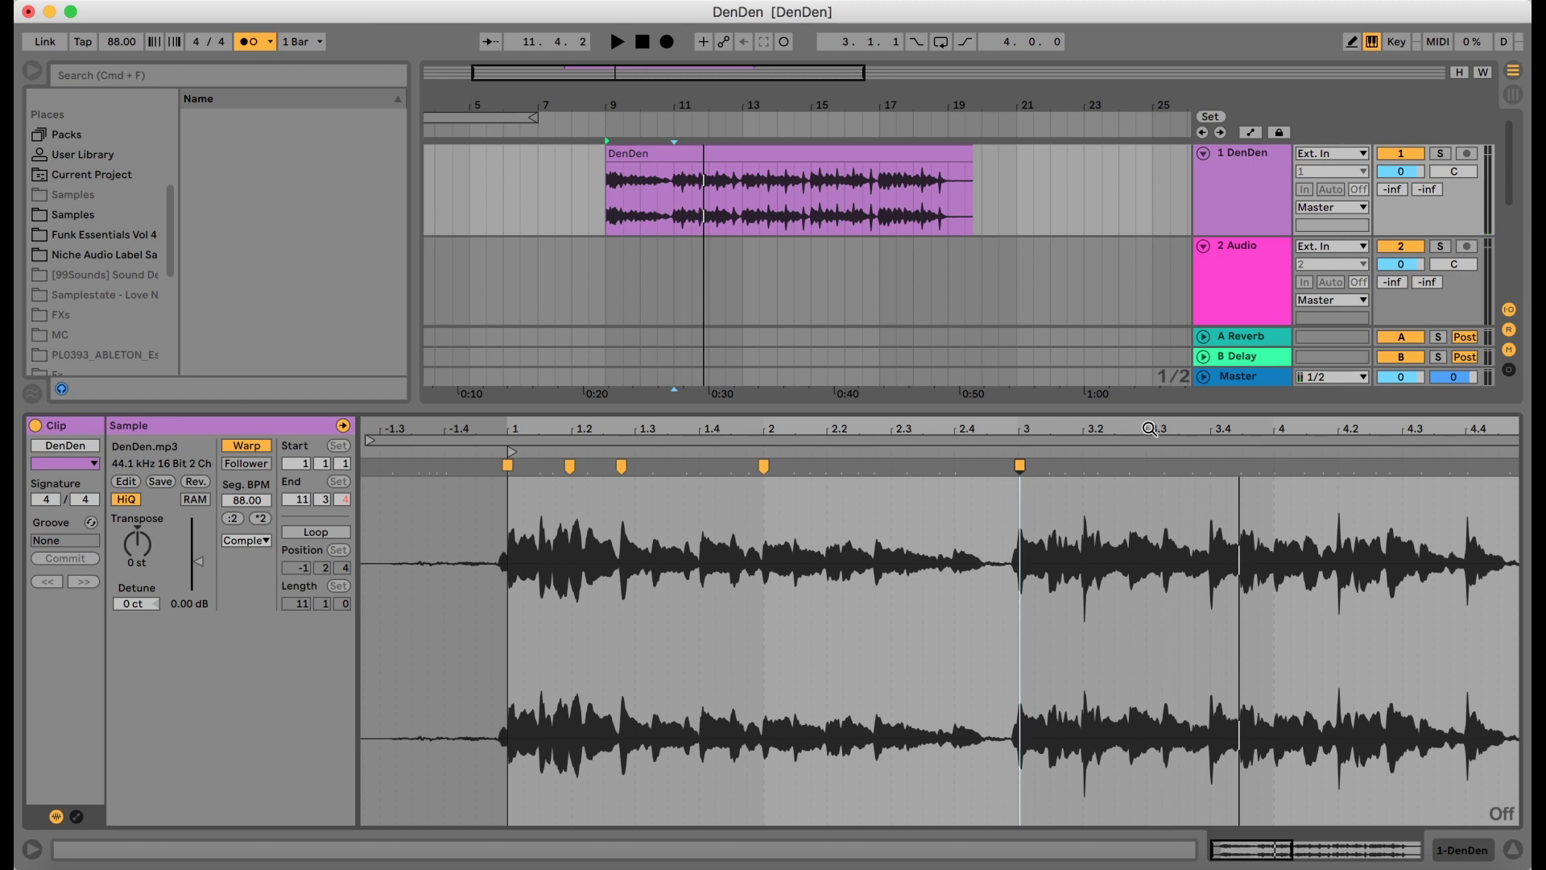
left_click_drag(1150, 428, 1151, 475)
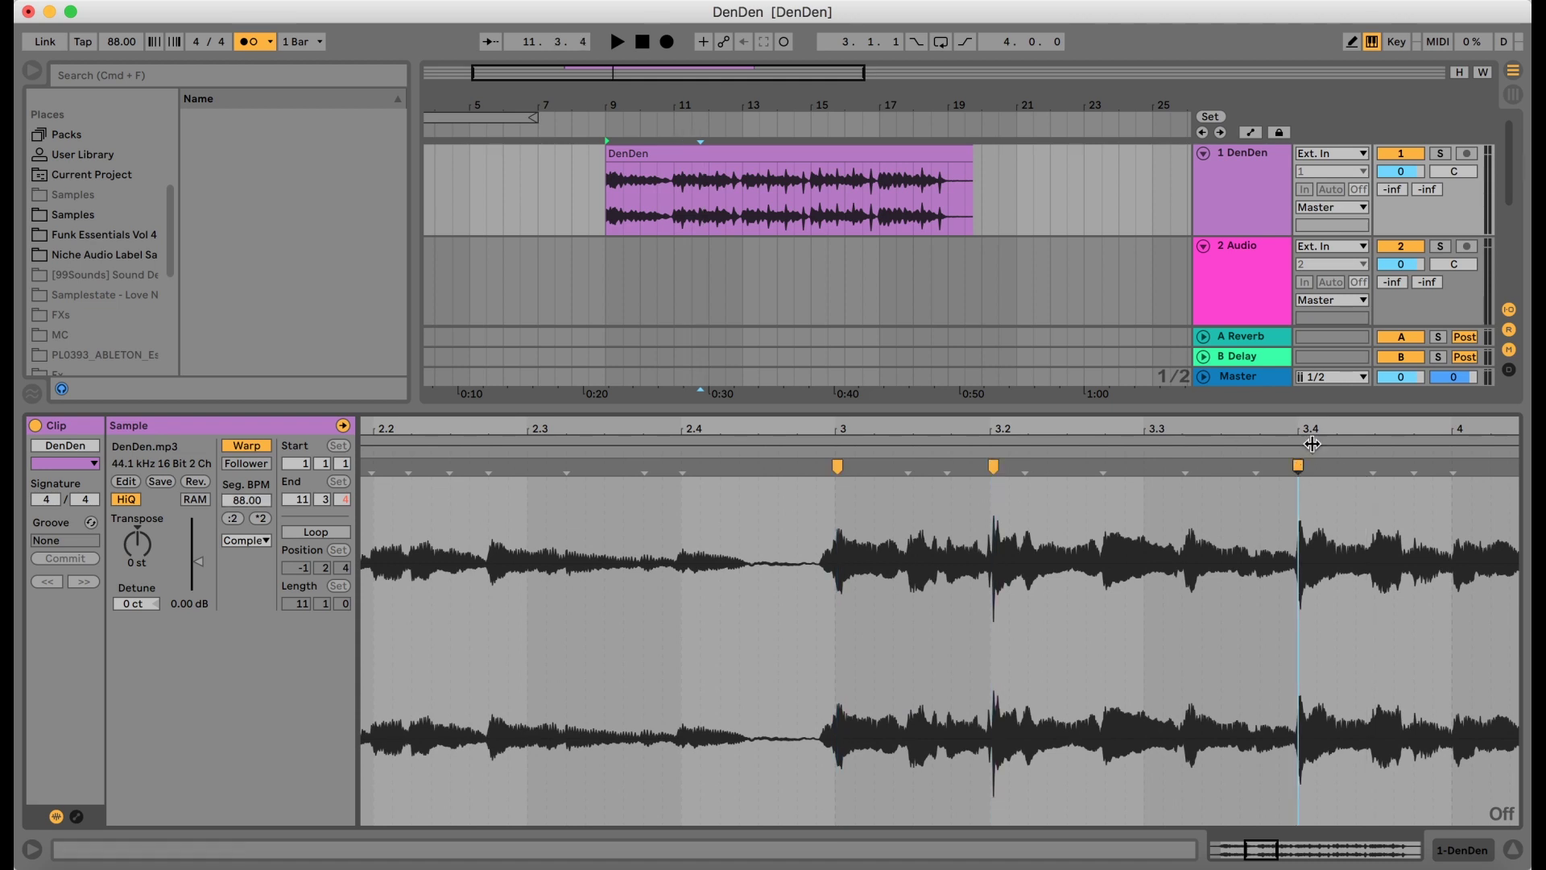
left_click_drag(1310, 431, 1053, 431)
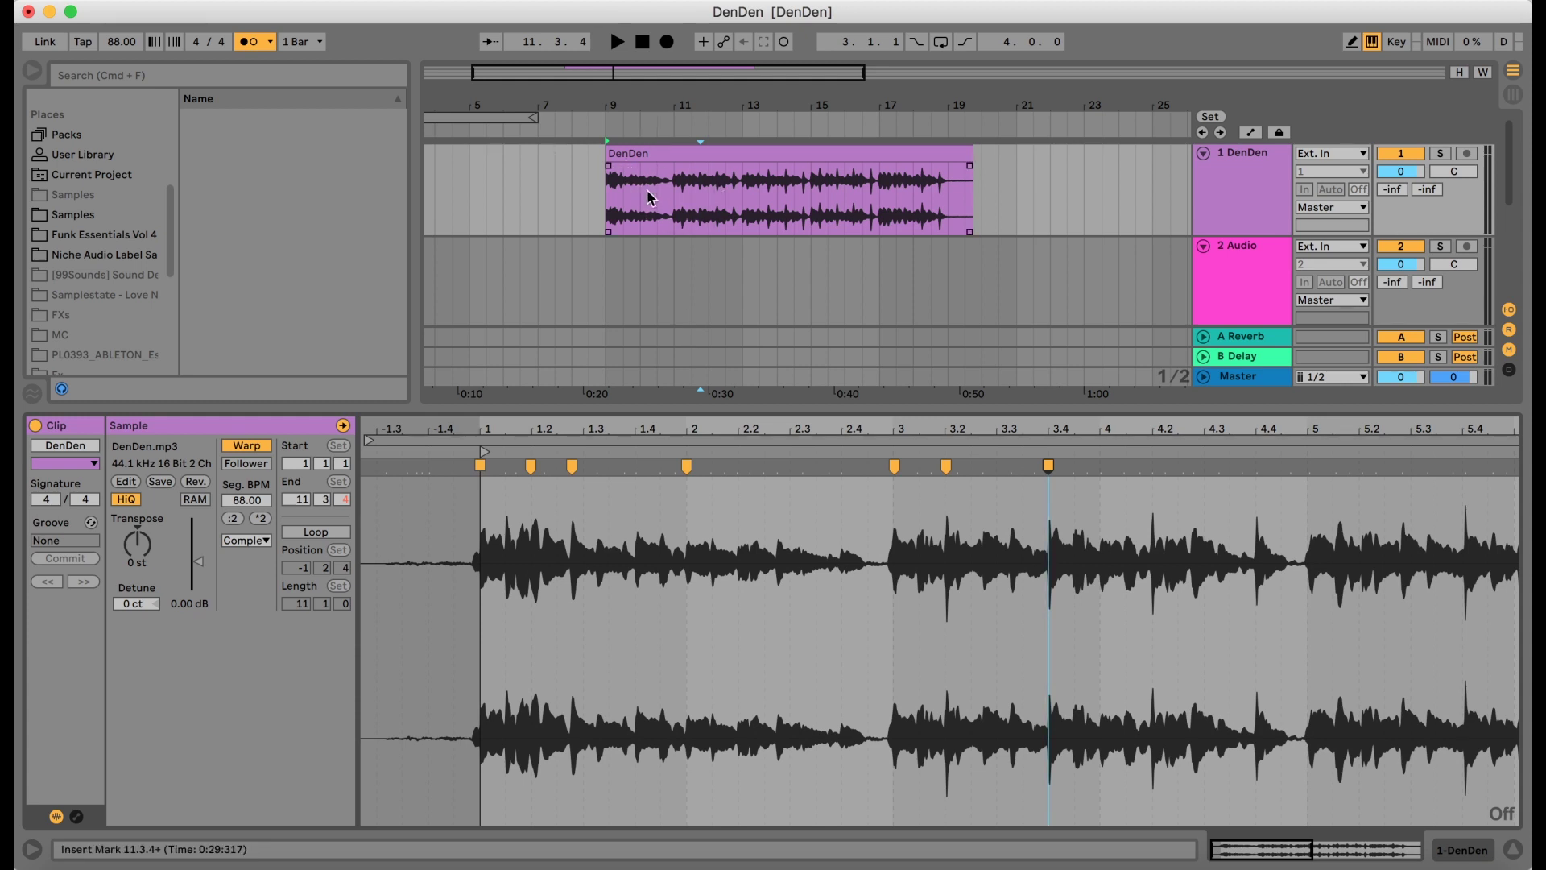
Step: Trim the clip to the eight bars from sample position 3.1.1 to 11.1.1 and move it to start at bar 9
left_click(606, 198)
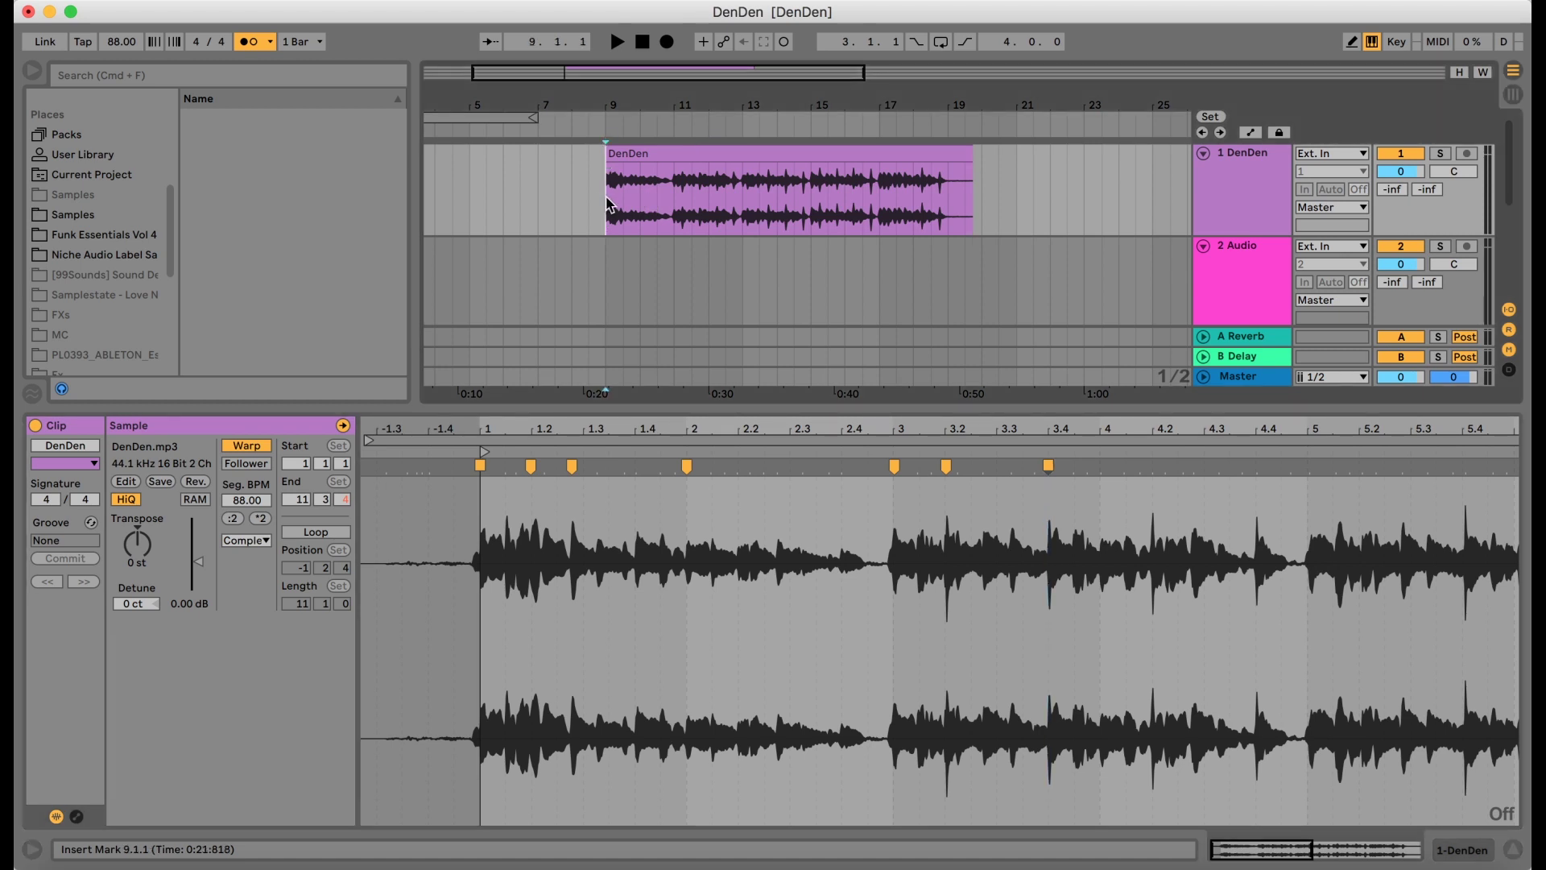
key("space")
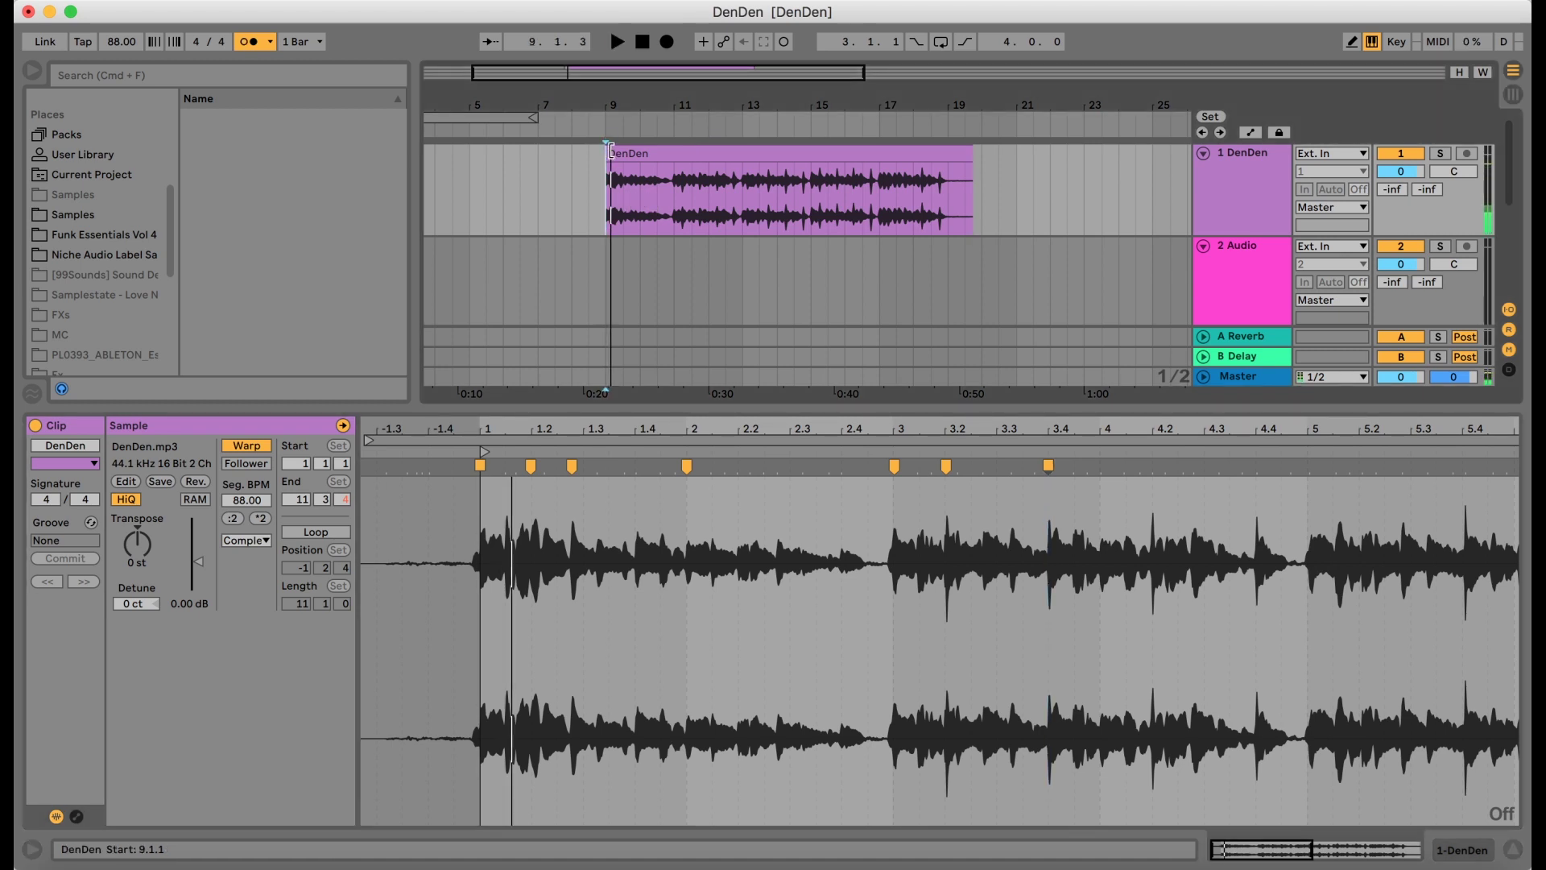
left_click(612, 152)
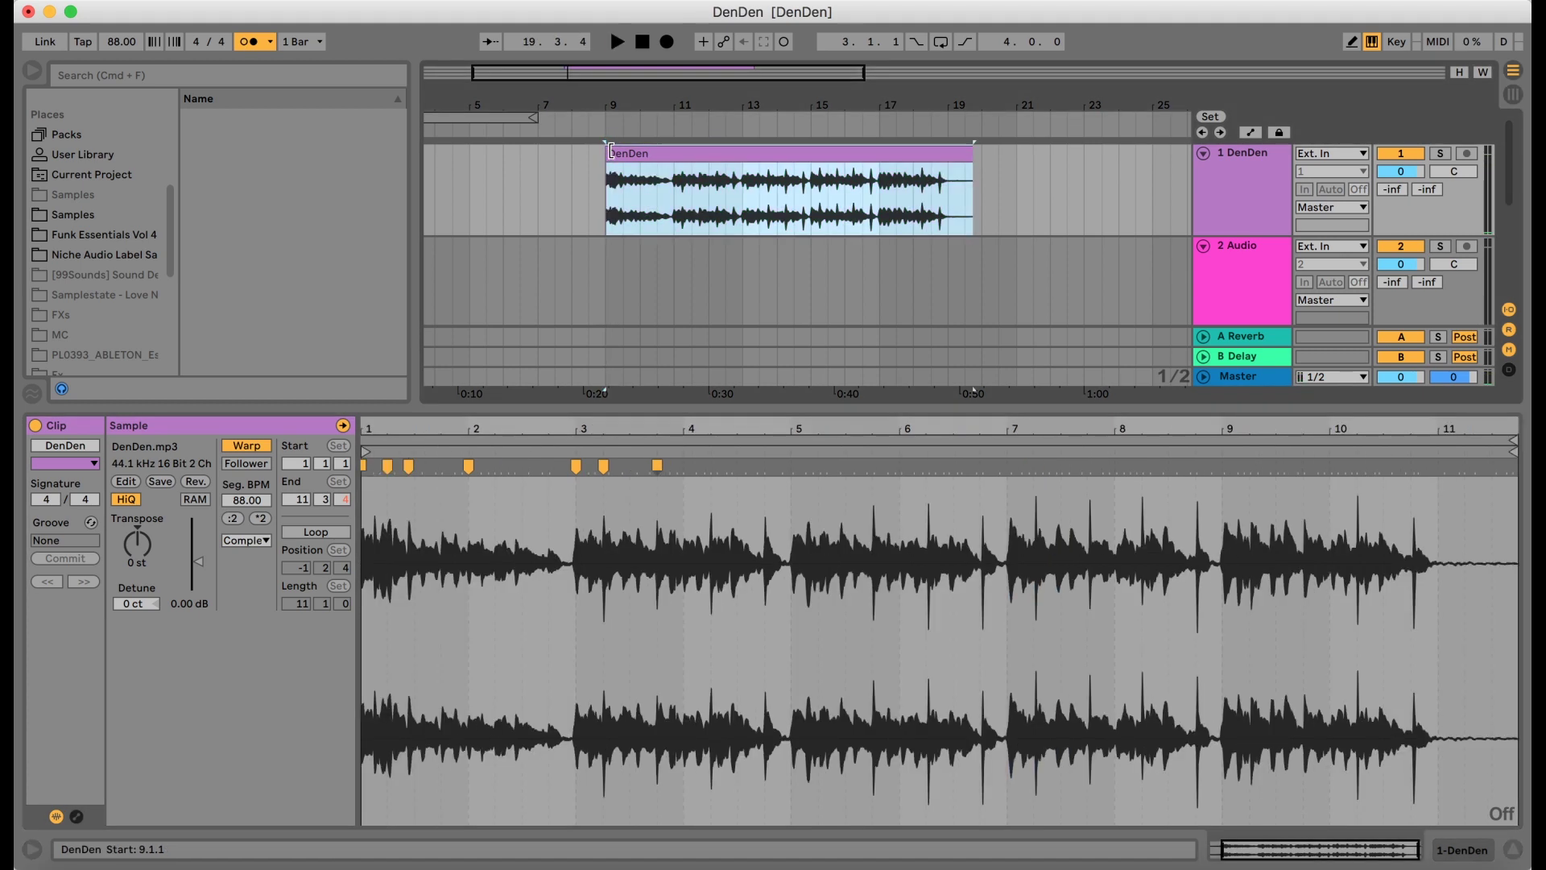
left_click_drag(611, 151, 674, 153)
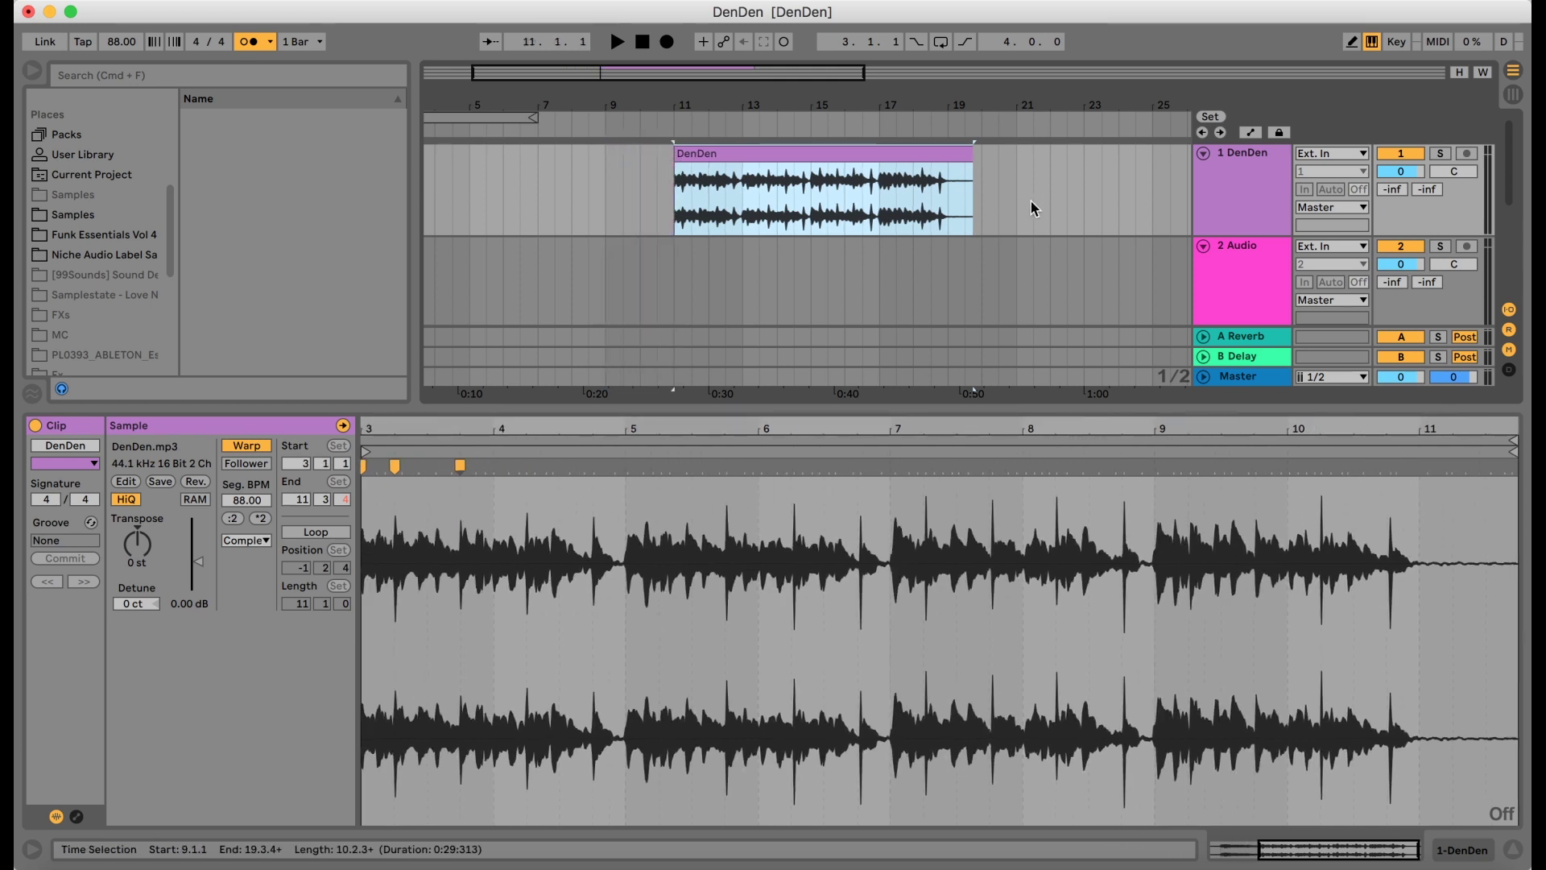
left_click_drag(964, 151, 957, 151)
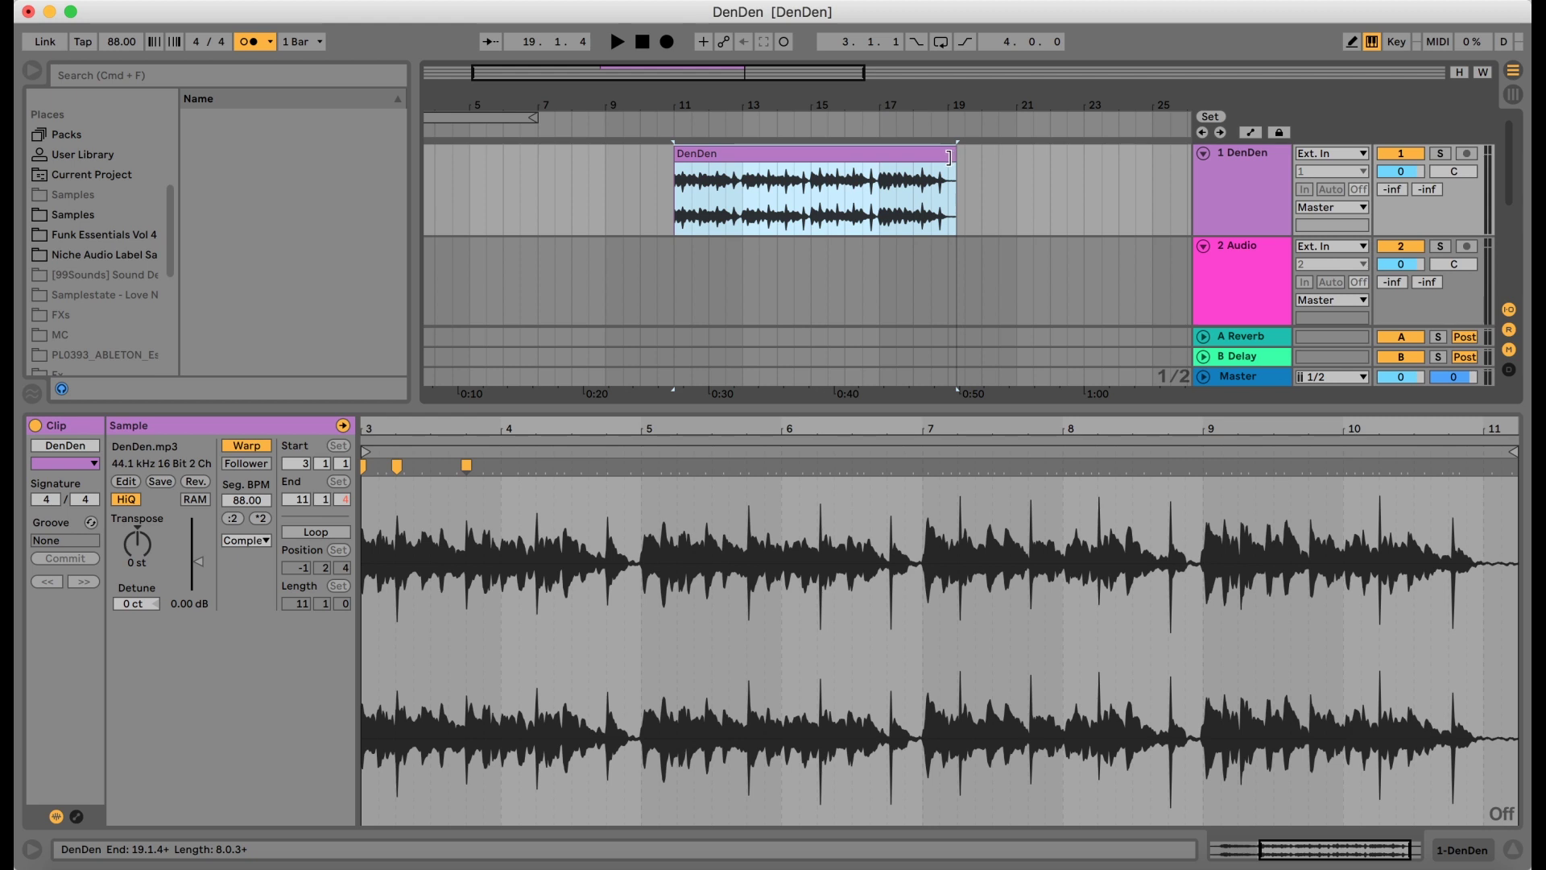
left_click_drag(949, 157, 948, 157)
left_click_drag(708, 152, 638, 169)
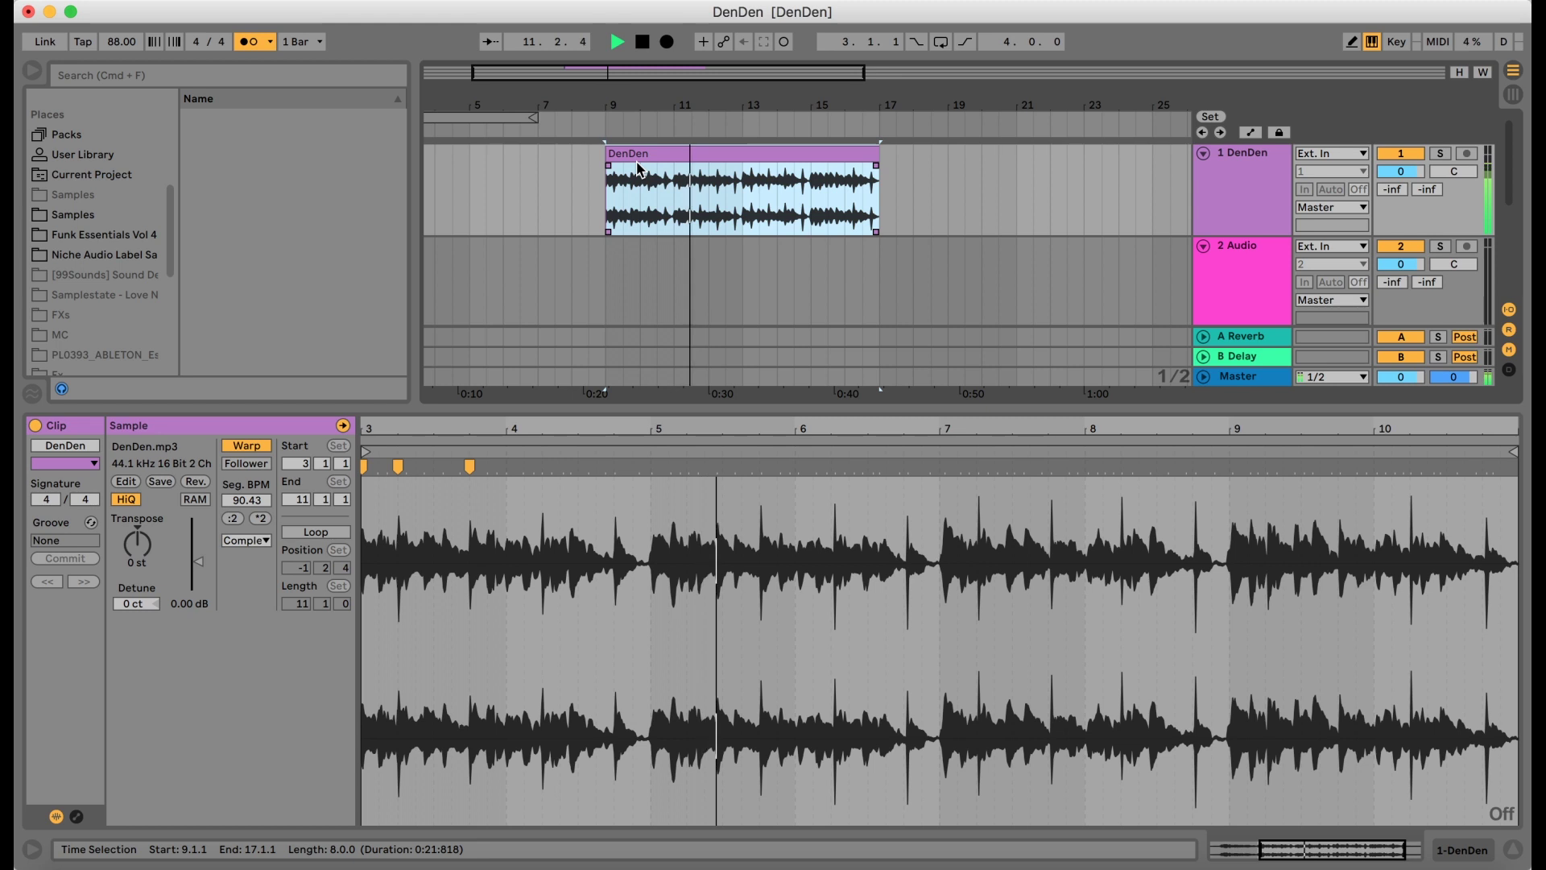
Step: Pin the transient at sample bar 5 to the grid with a warp marker and play the clip from its start
mouse_move(644, 425)
left_mouse_down()
mouse_move(638, 451)
mouse_move(807, 467)
mouse_move(843, 384)
left_mouse_up()
key("space")
key("space")
double_click(811, 467)
key("space")
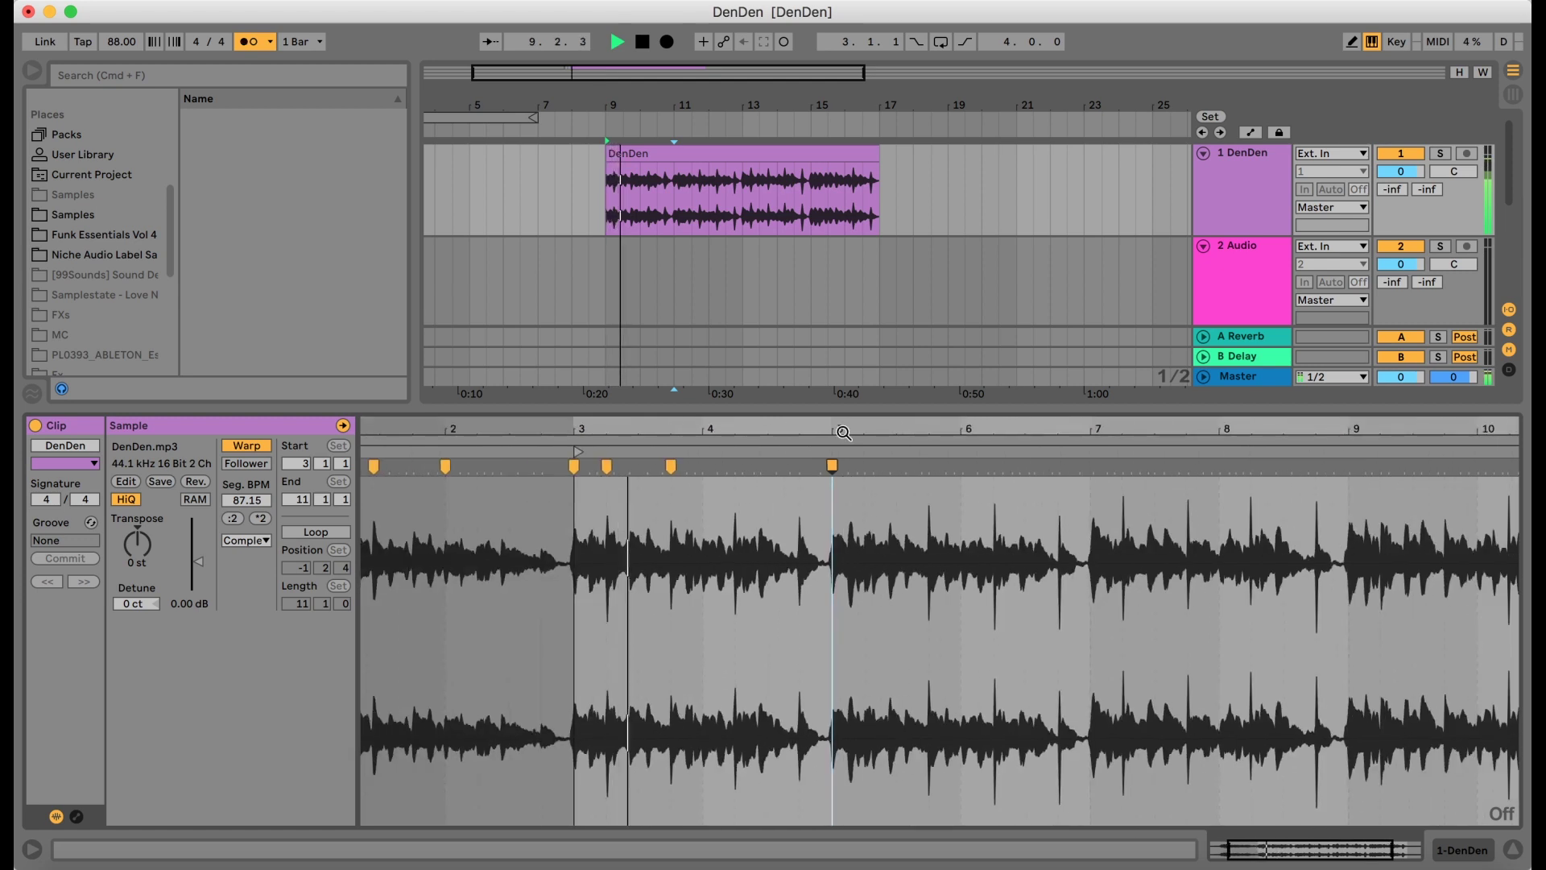
Step: Try aligning the transient at sample bar 6 with a warp marker
mouse_move(711, 429)
left_mouse_down()
mouse_move(712, 503)
mouse_move(710, 441)
left_mouse_up()
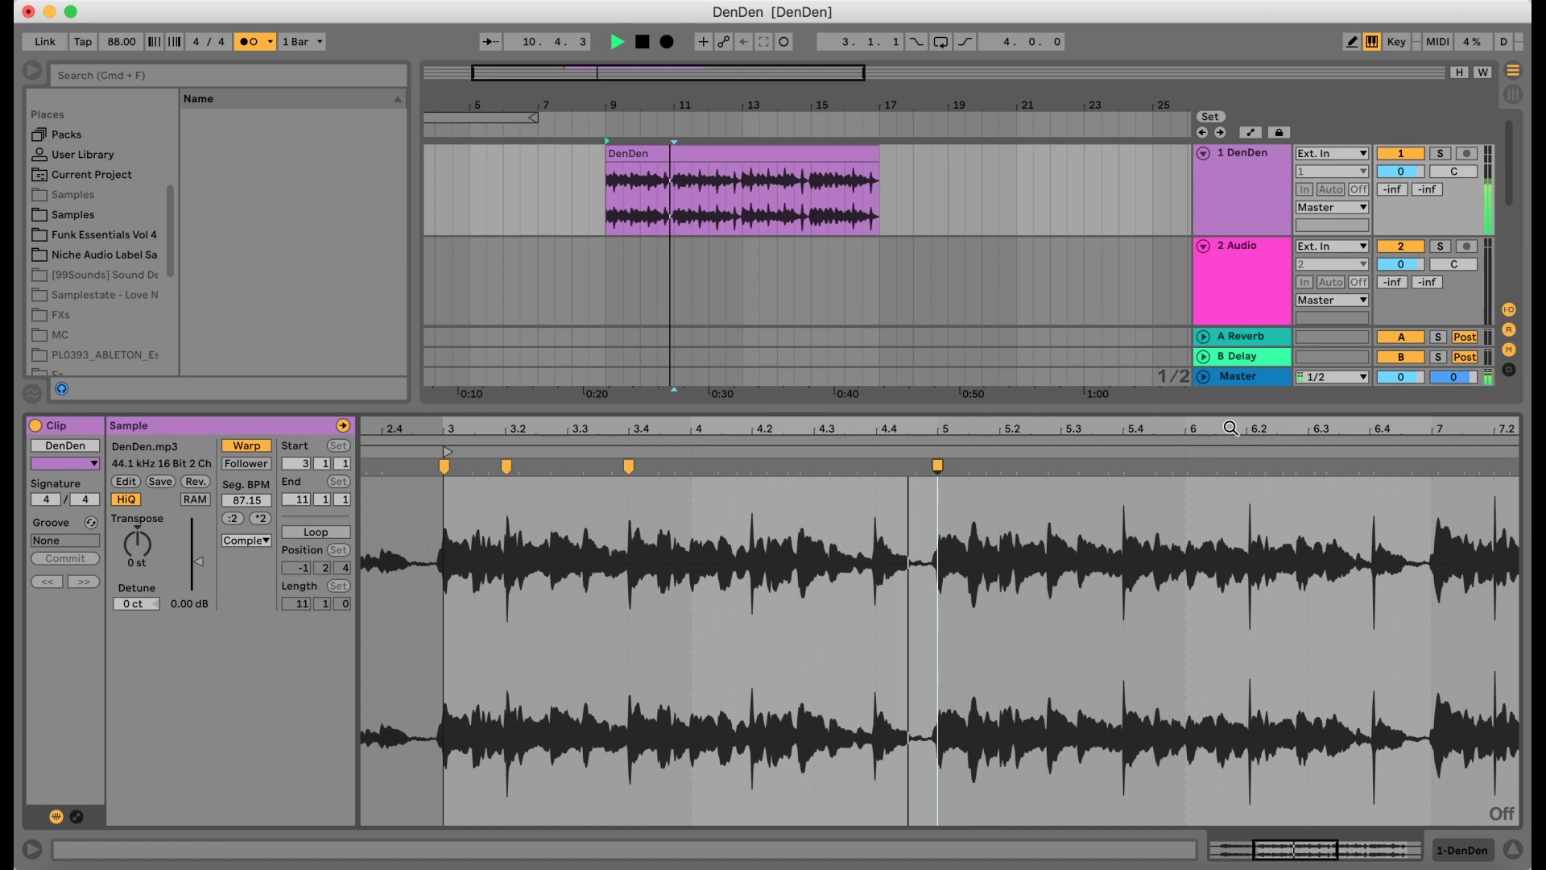
left_click_drag(1229, 428, 1228, 467)
double_click(1113, 472)
left_click_drag(1111, 473, 1106, 473)
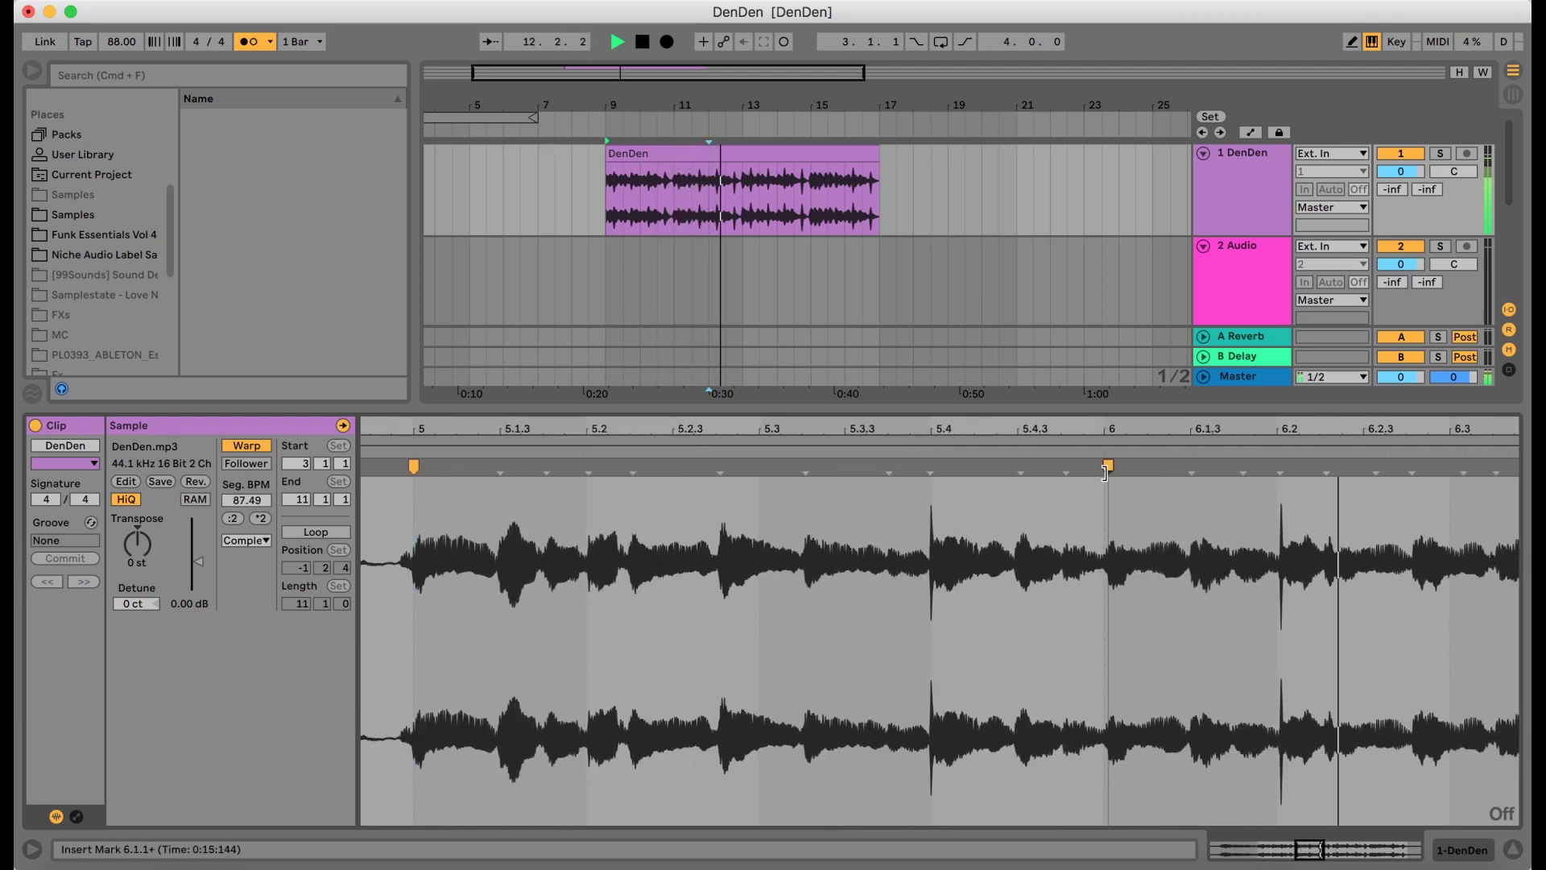
double_click(1108, 468)
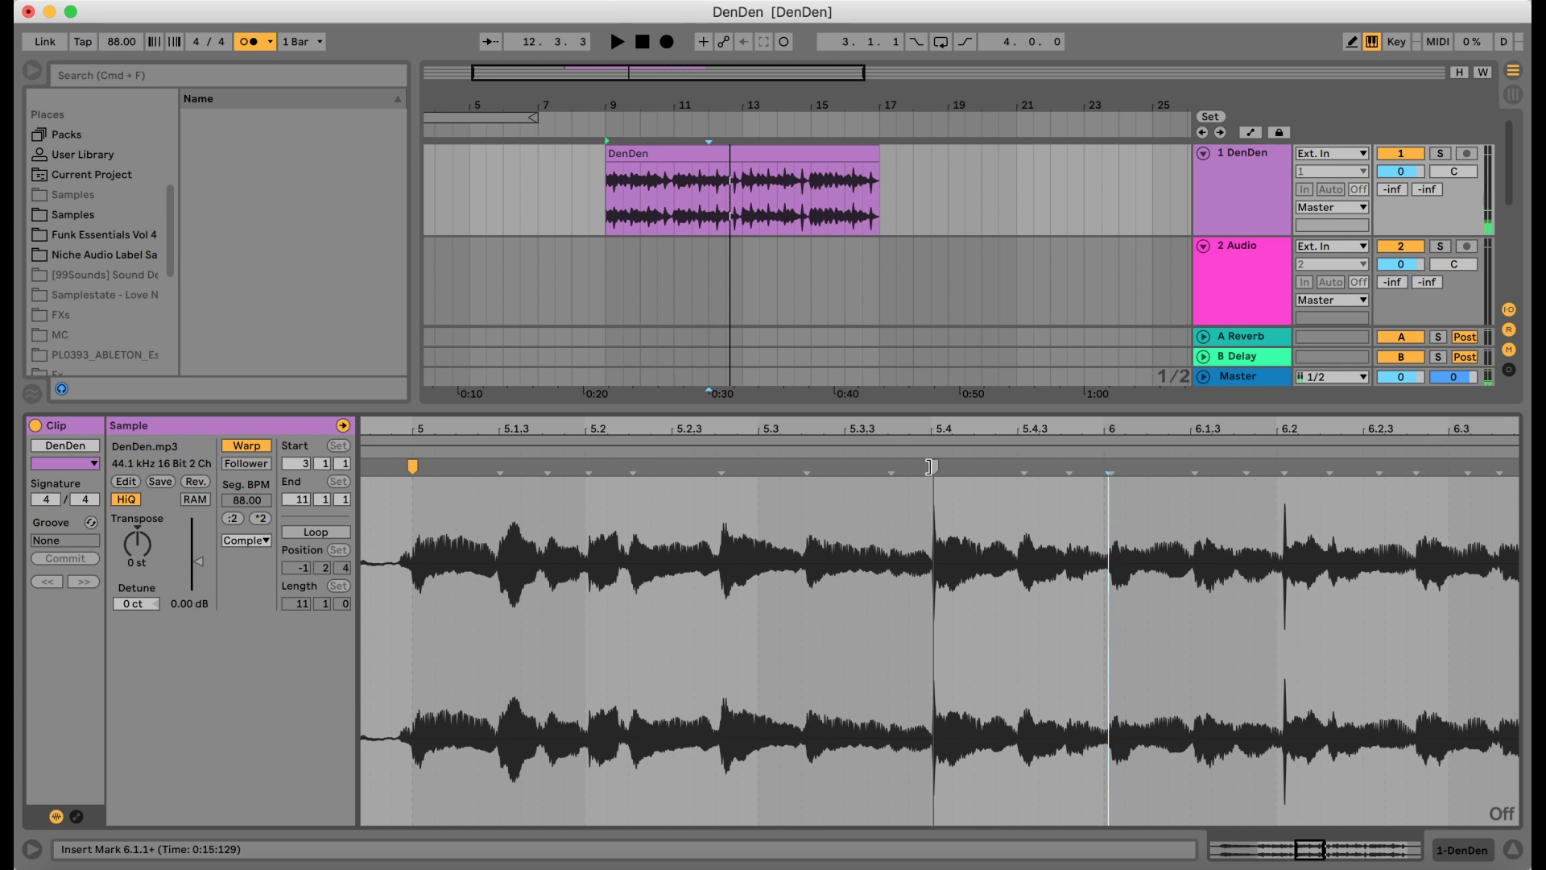
Step: Pin the hit at beat 5.4 with a warp marker and align the transient at bar 6 to 6.1.1
mouse_move(933, 429)
left_mouse_down()
mouse_move(1007, 455)
mouse_move(1041, 448)
mouse_move(1017, 419)
left_mouse_up()
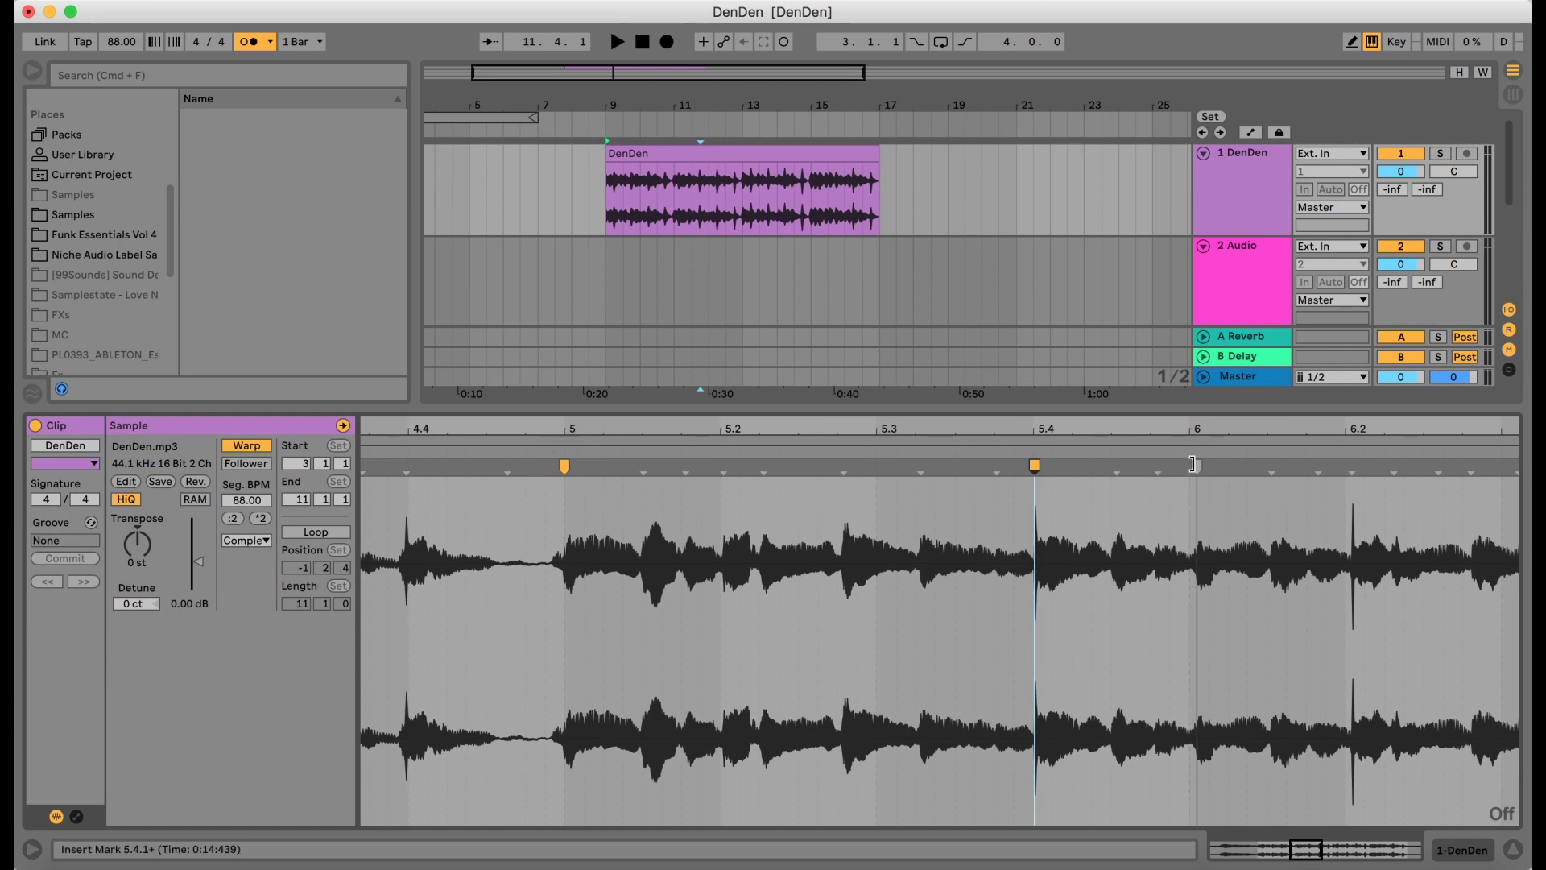
left_click_drag(1190, 467, 1213, 468)
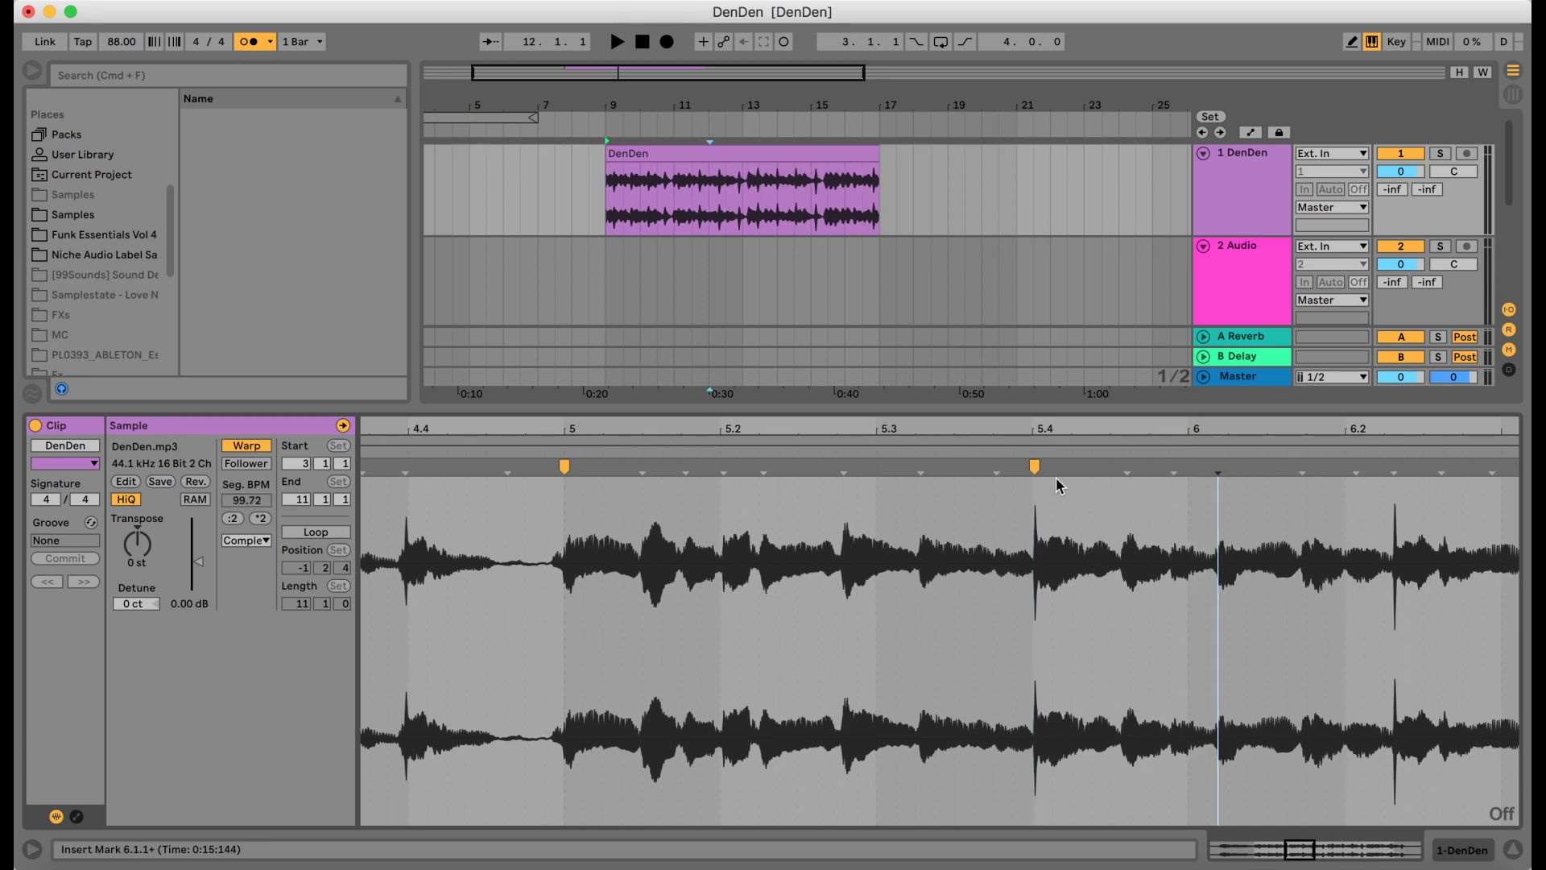
key("super+z")
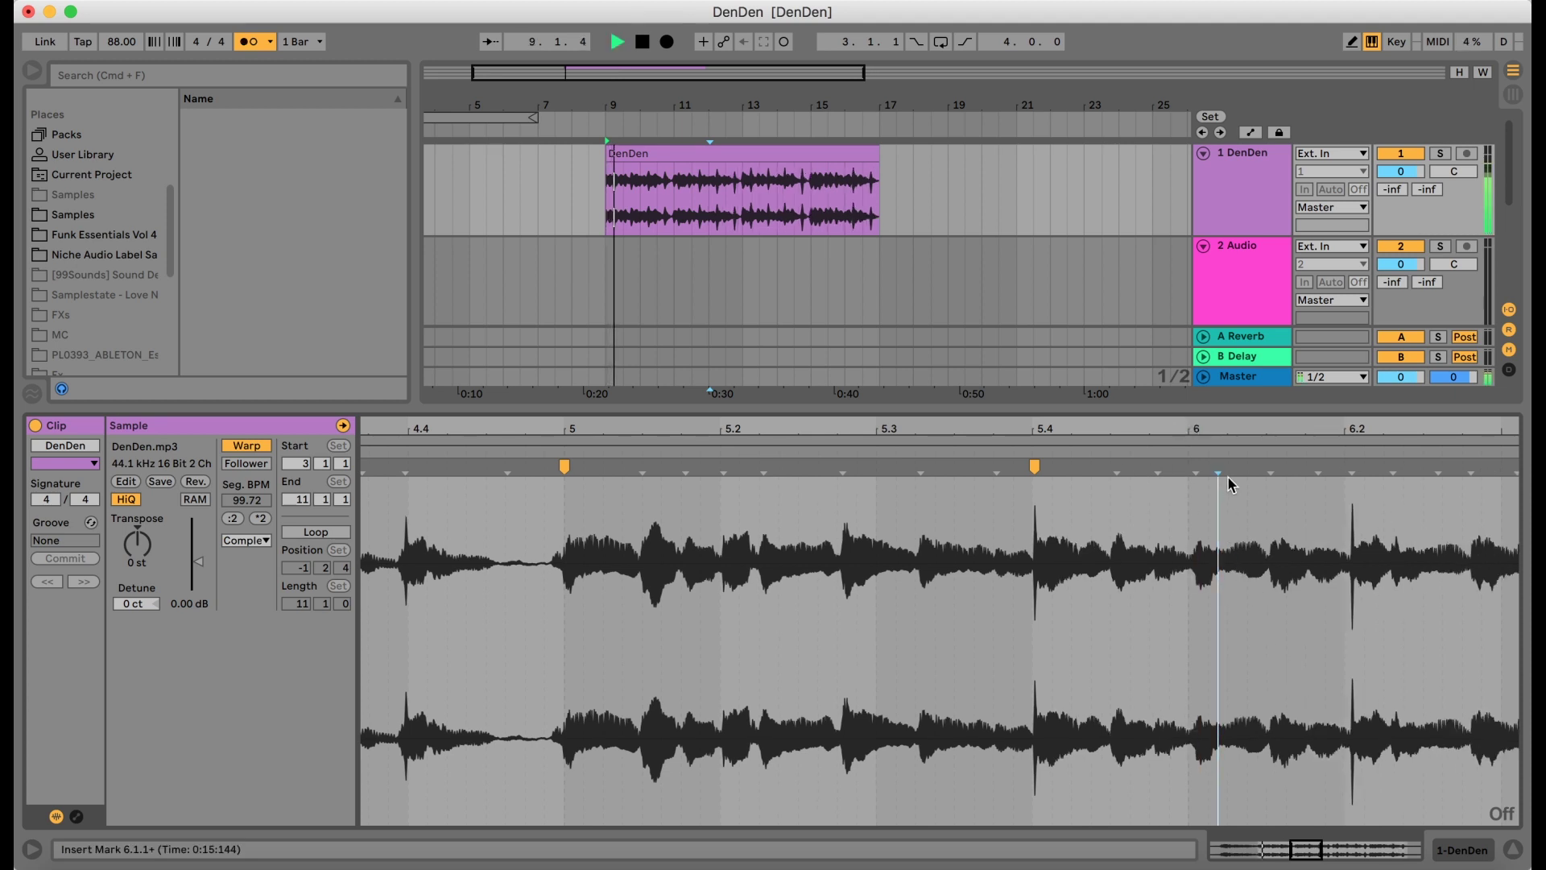
left_click(1188, 469)
left_click_drag(1185, 469, 1186, 469)
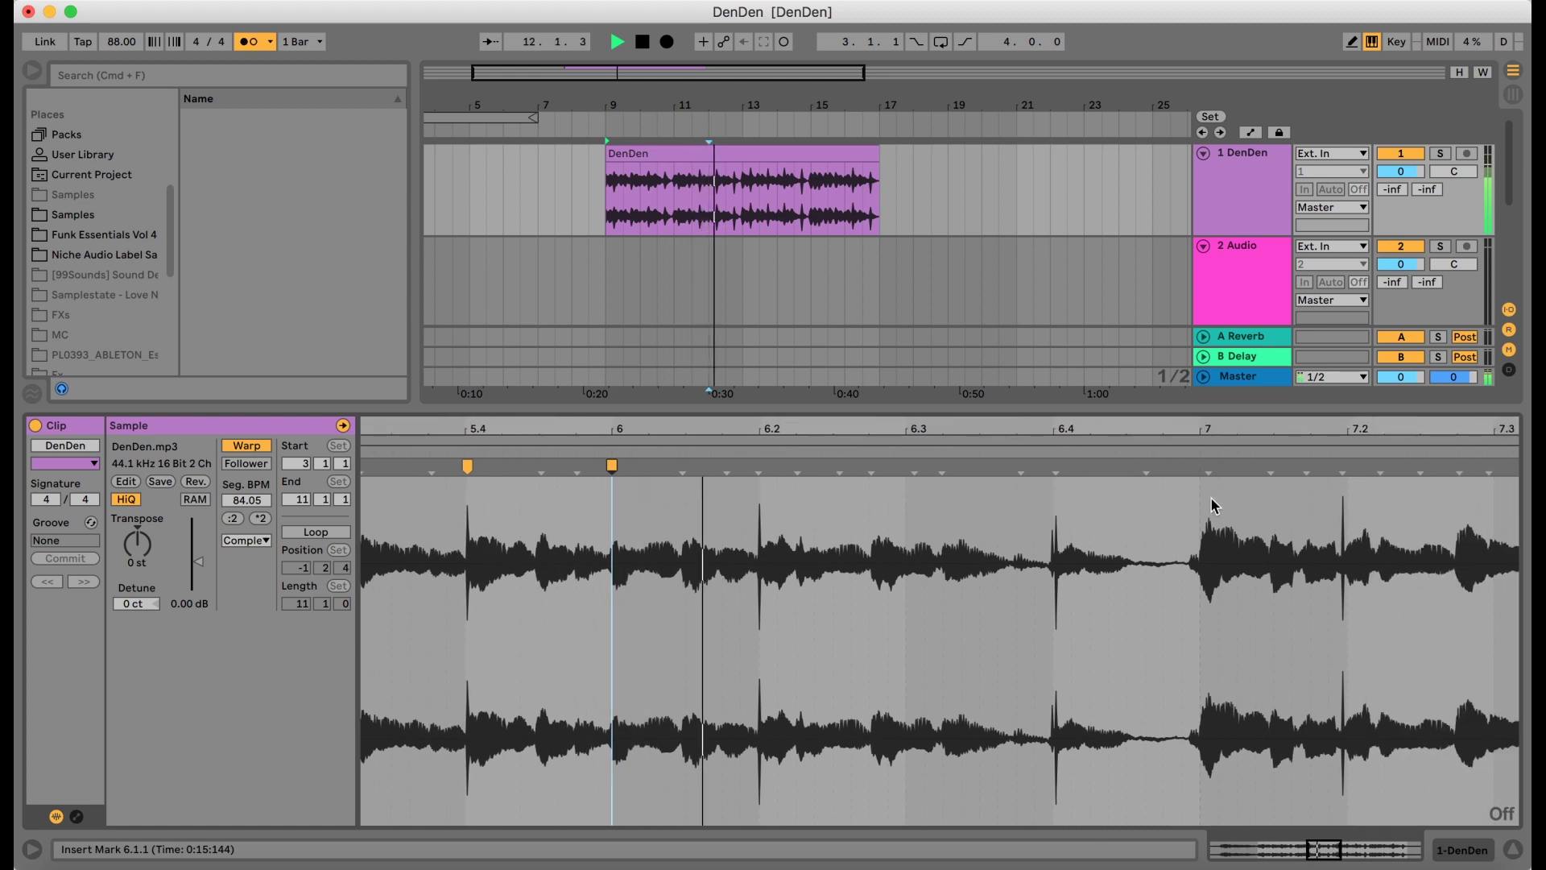
Step: Add a warp marker on the hit at beat 6.4 and try another on the transient at bar 7
double_click(1058, 467)
double_click(1208, 466)
left_click_drag(1208, 467, 1201, 467)
double_click(1201, 464)
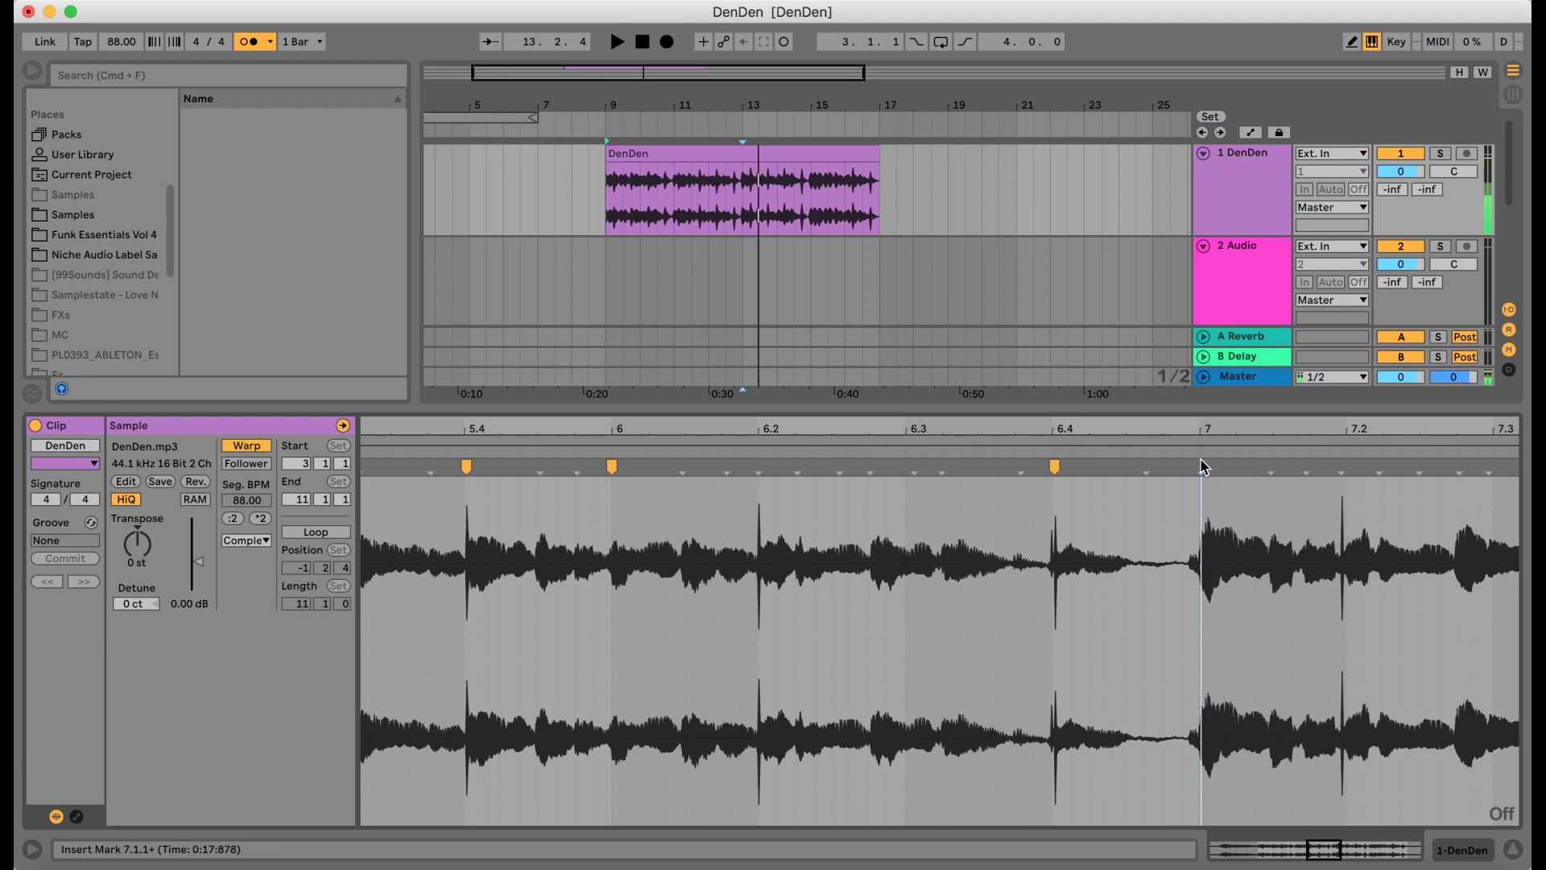
Step: Listen to the passage around beat 6.4 and bar 7 to check its timing against the metronome
left_click(998, 450)
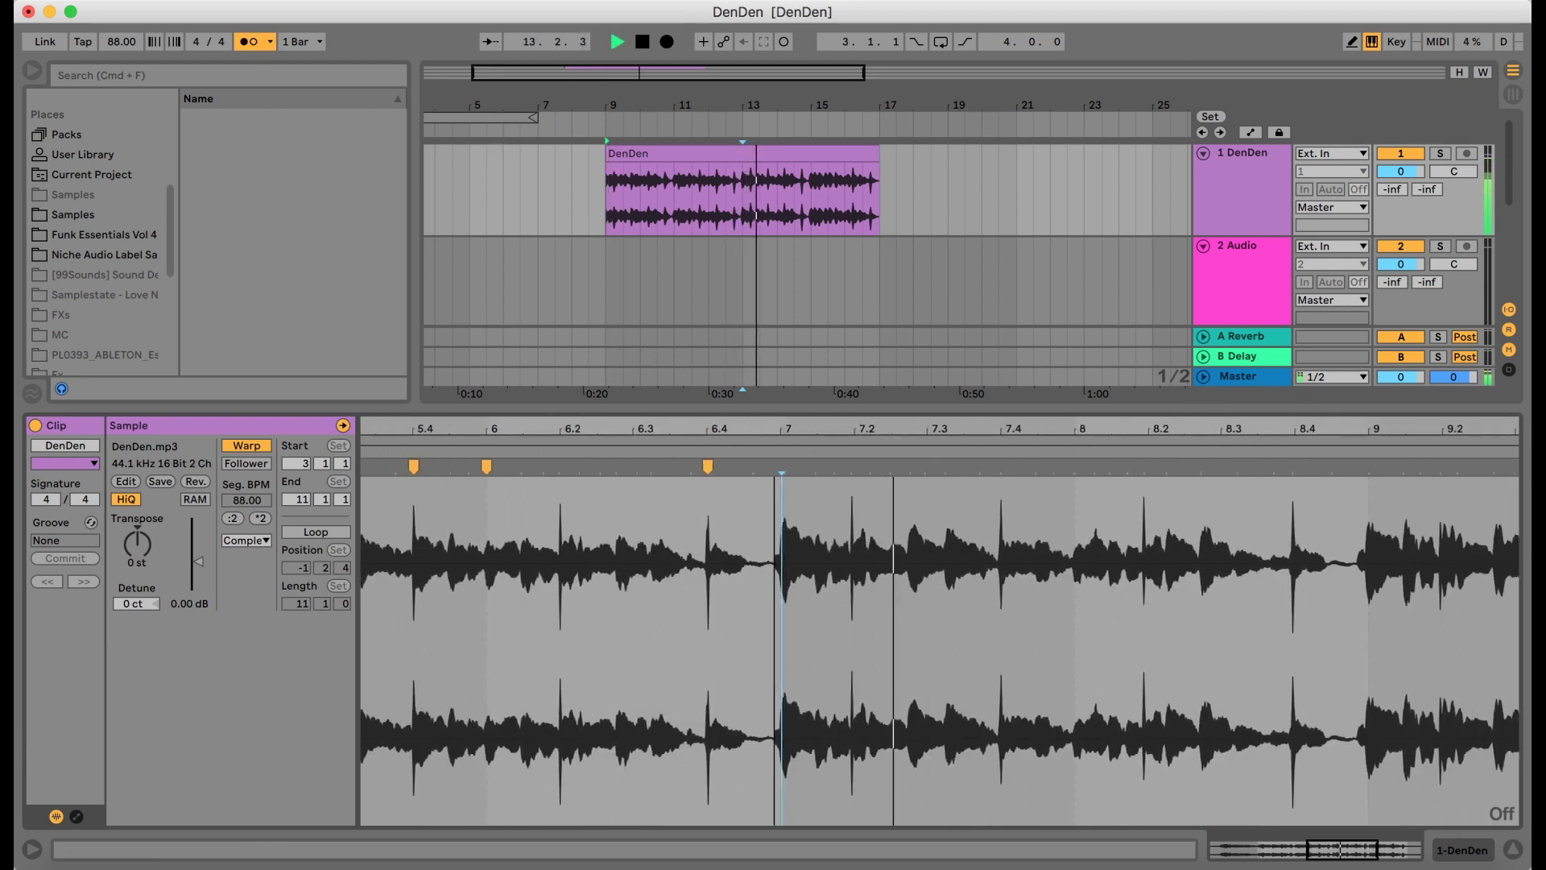
key("space")
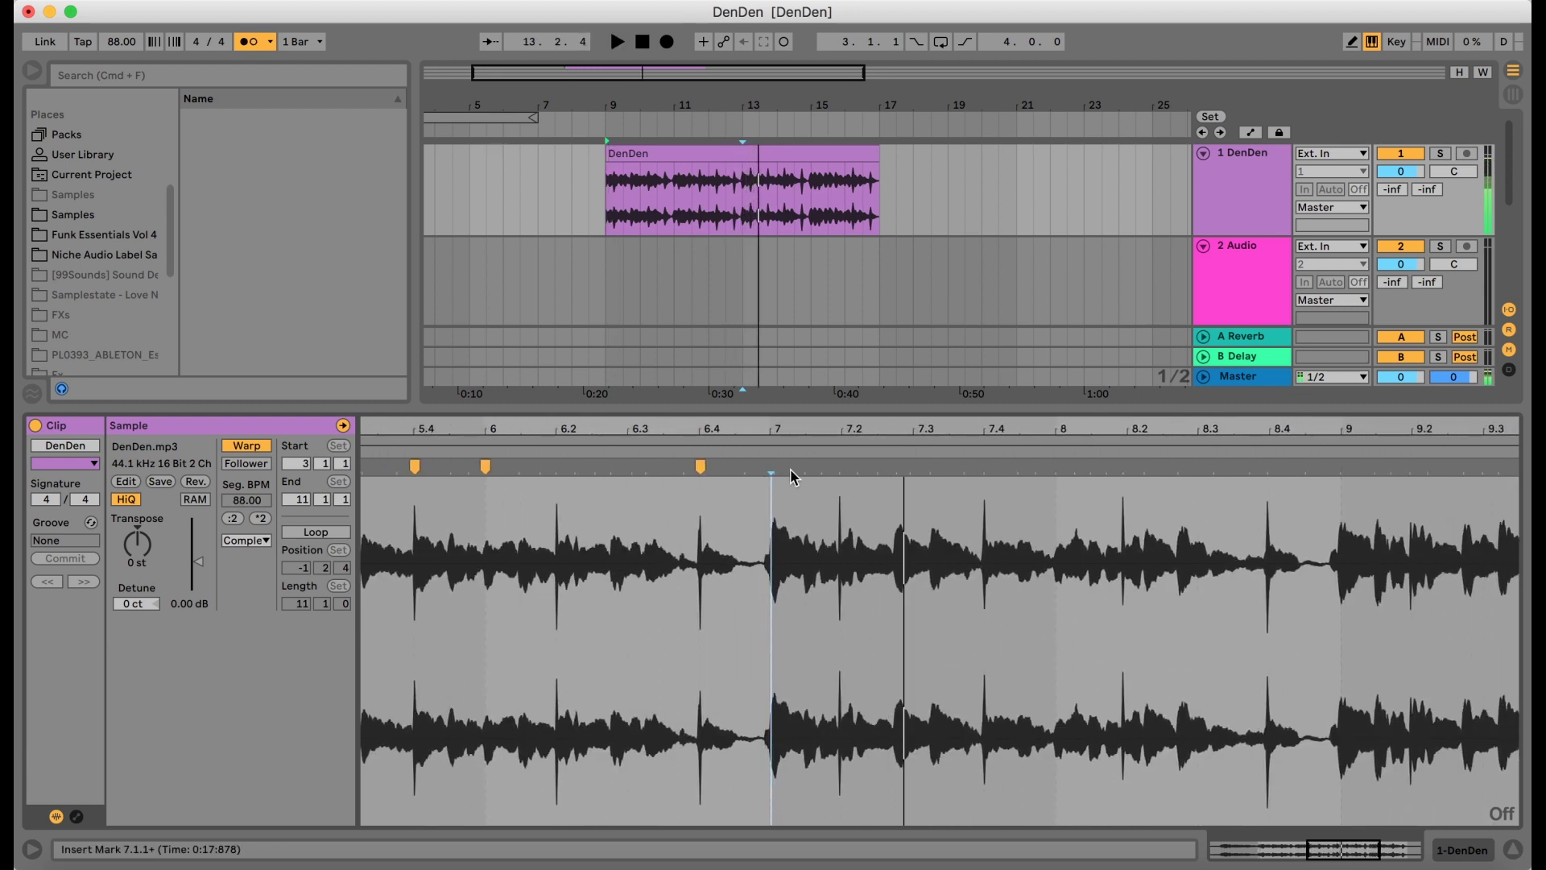
left_click(717, 451)
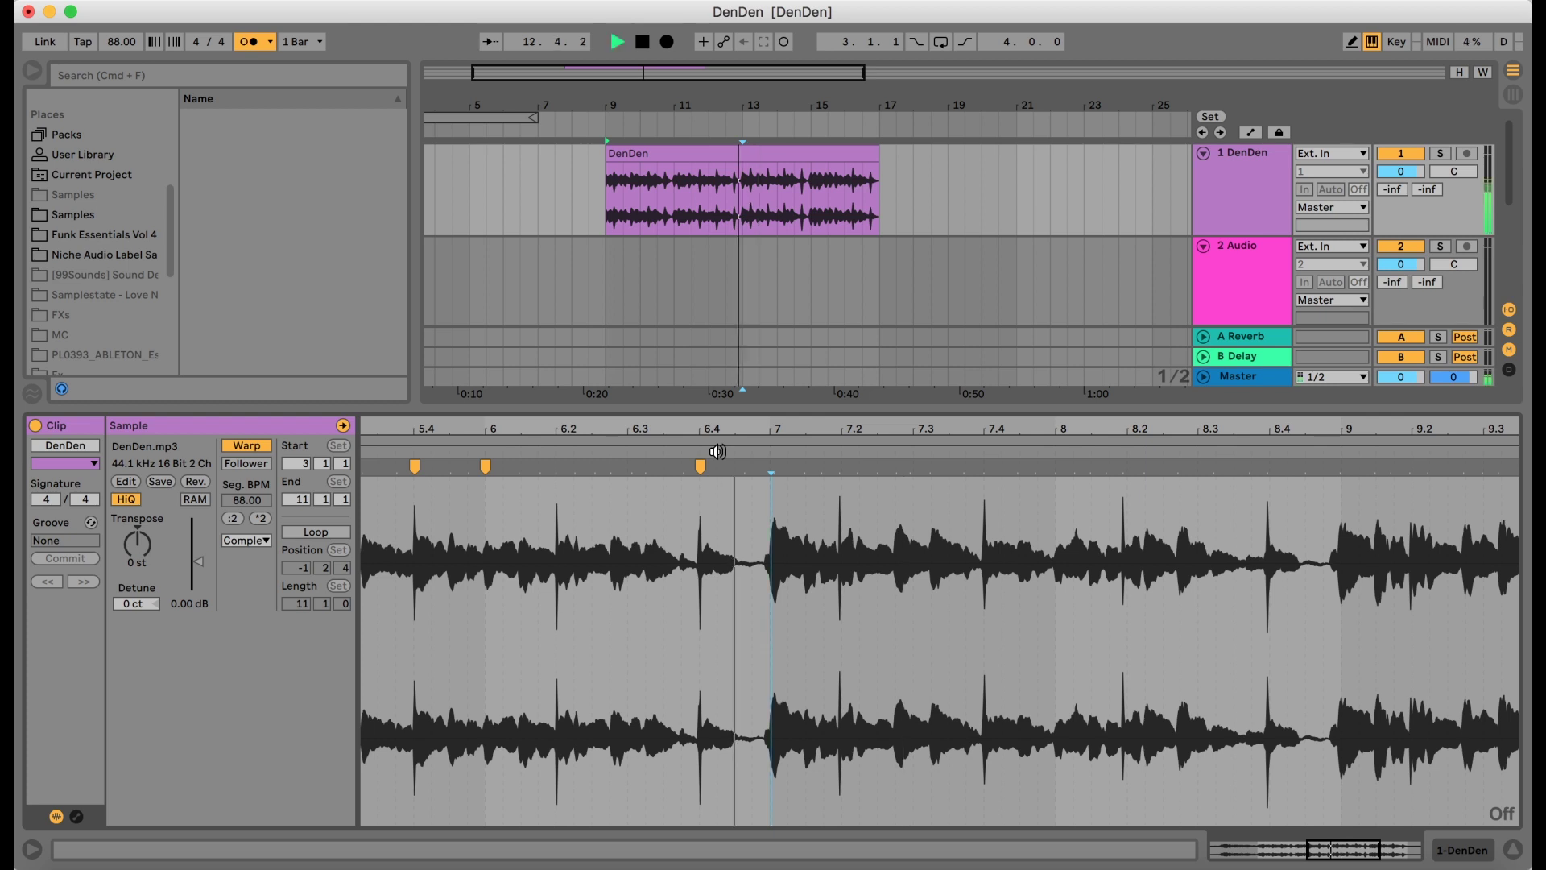
Step: Pin the hit at beat 7.4 and the transient at the start of sample bar 9 with warp markers
left_click(984, 454)
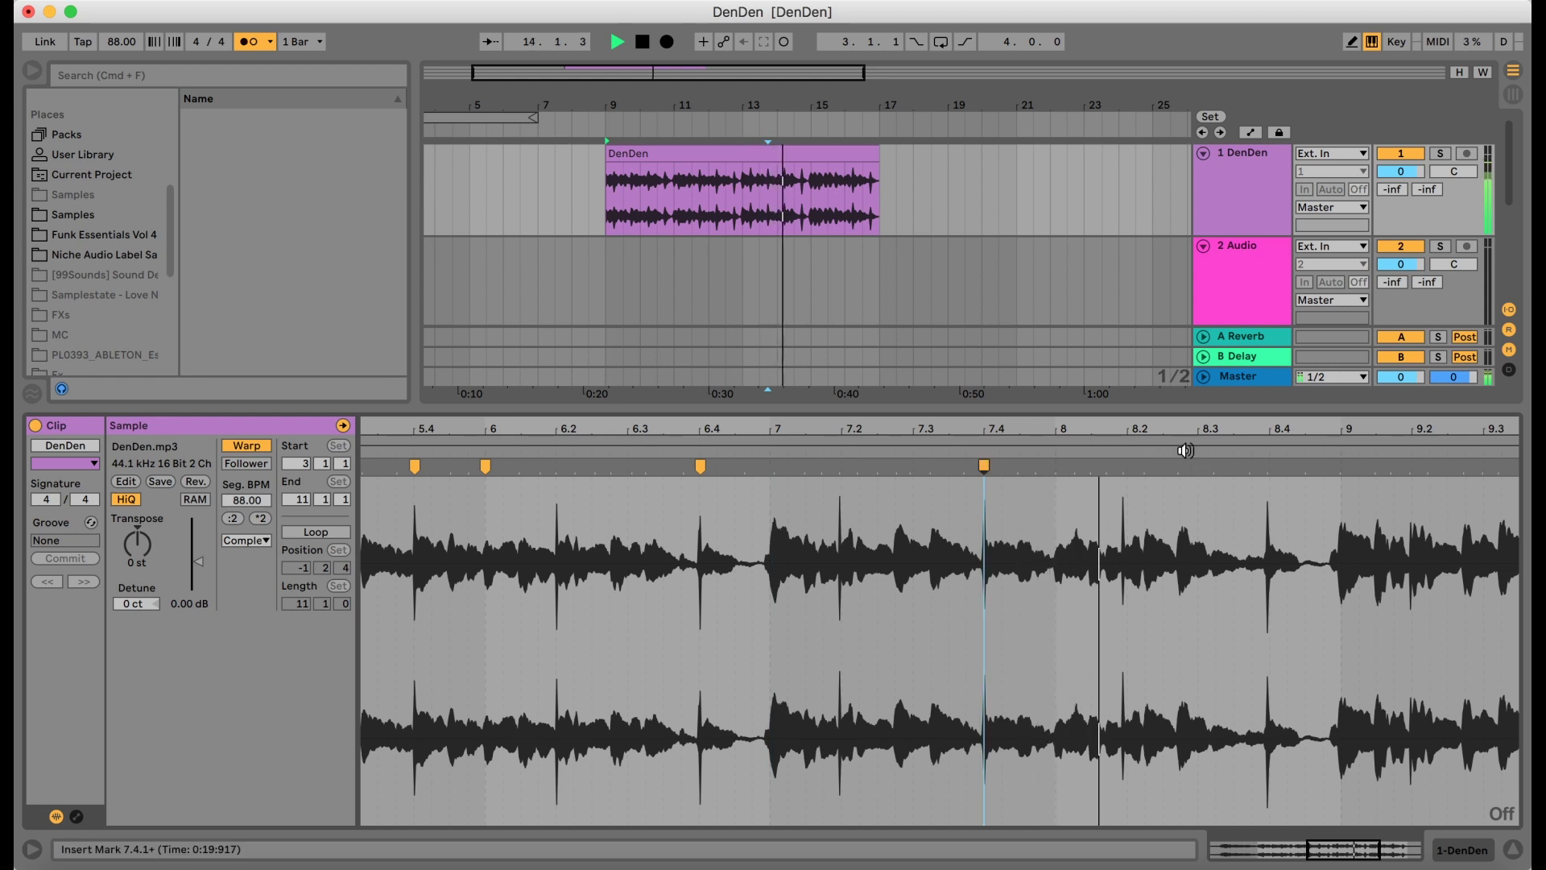
left_click_drag(1079, 429, 981, 429)
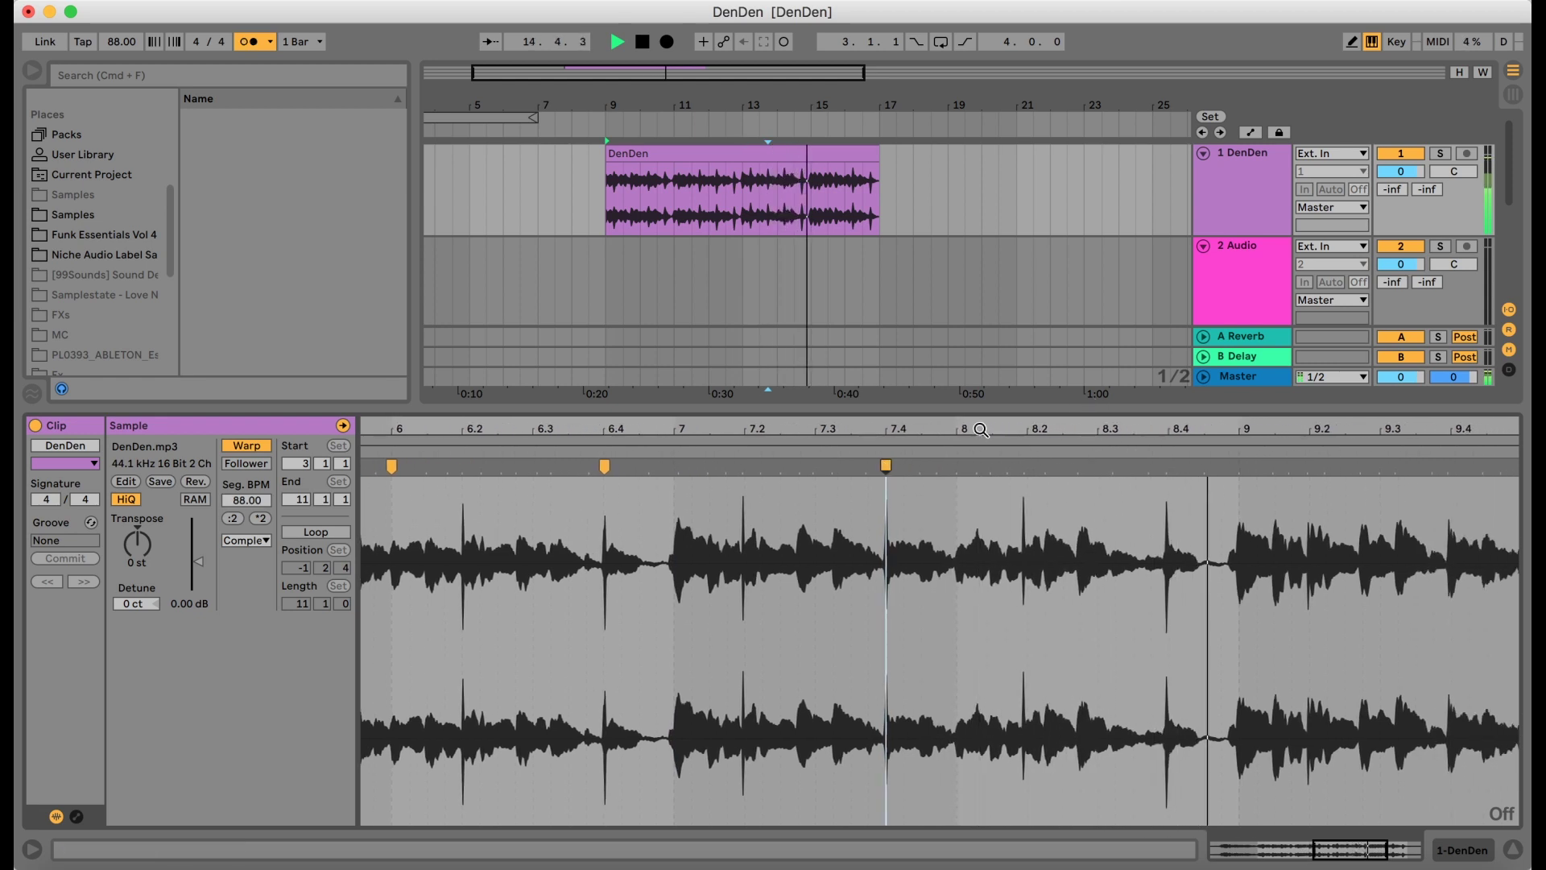
left_click(1166, 468)
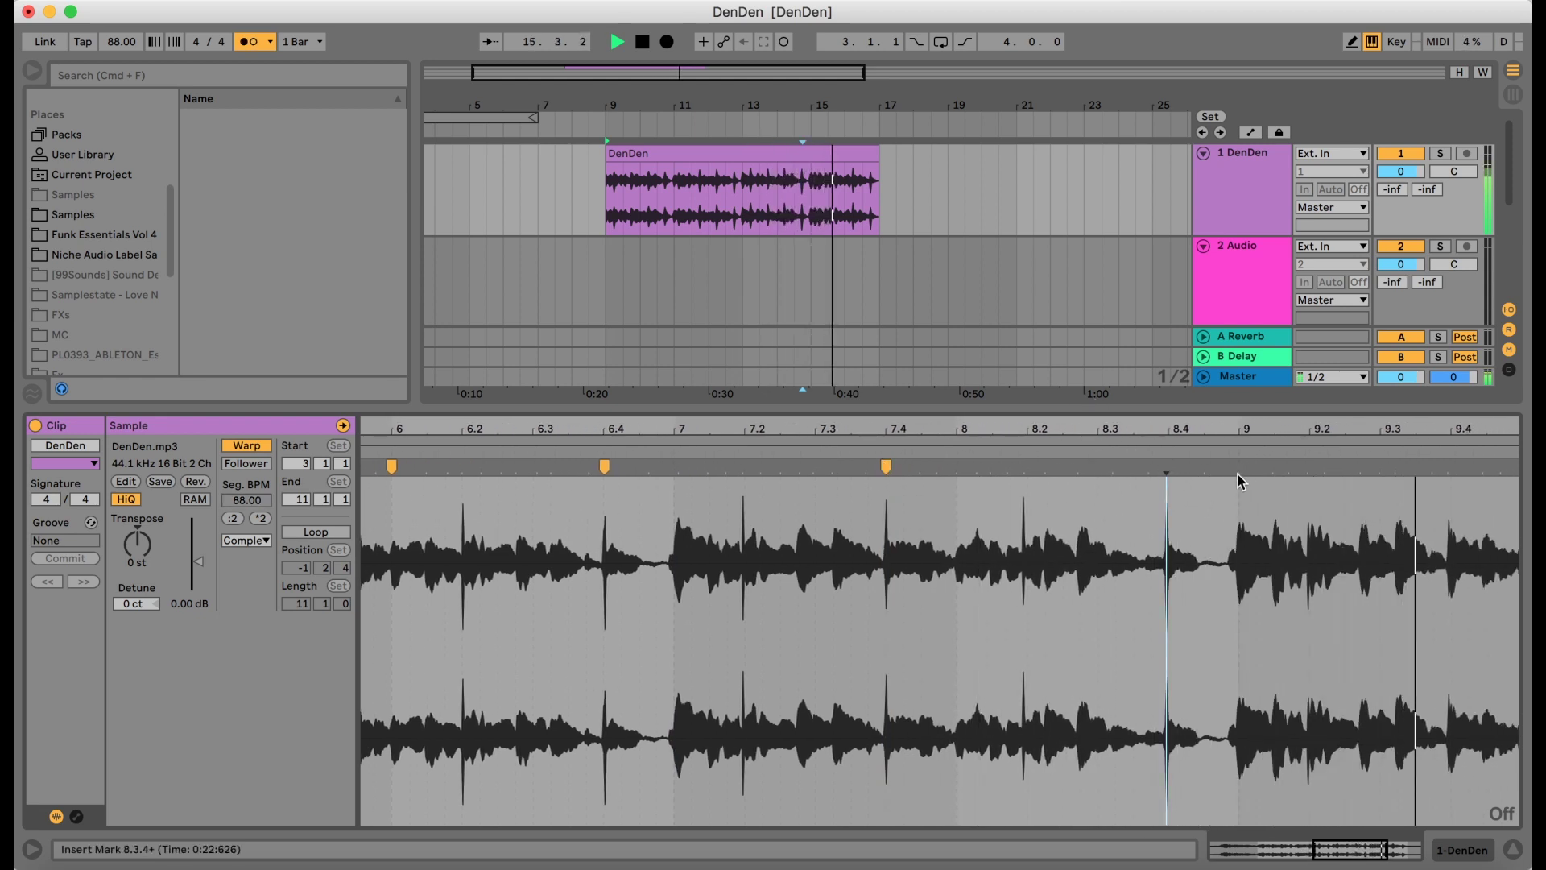
double_click(1237, 470)
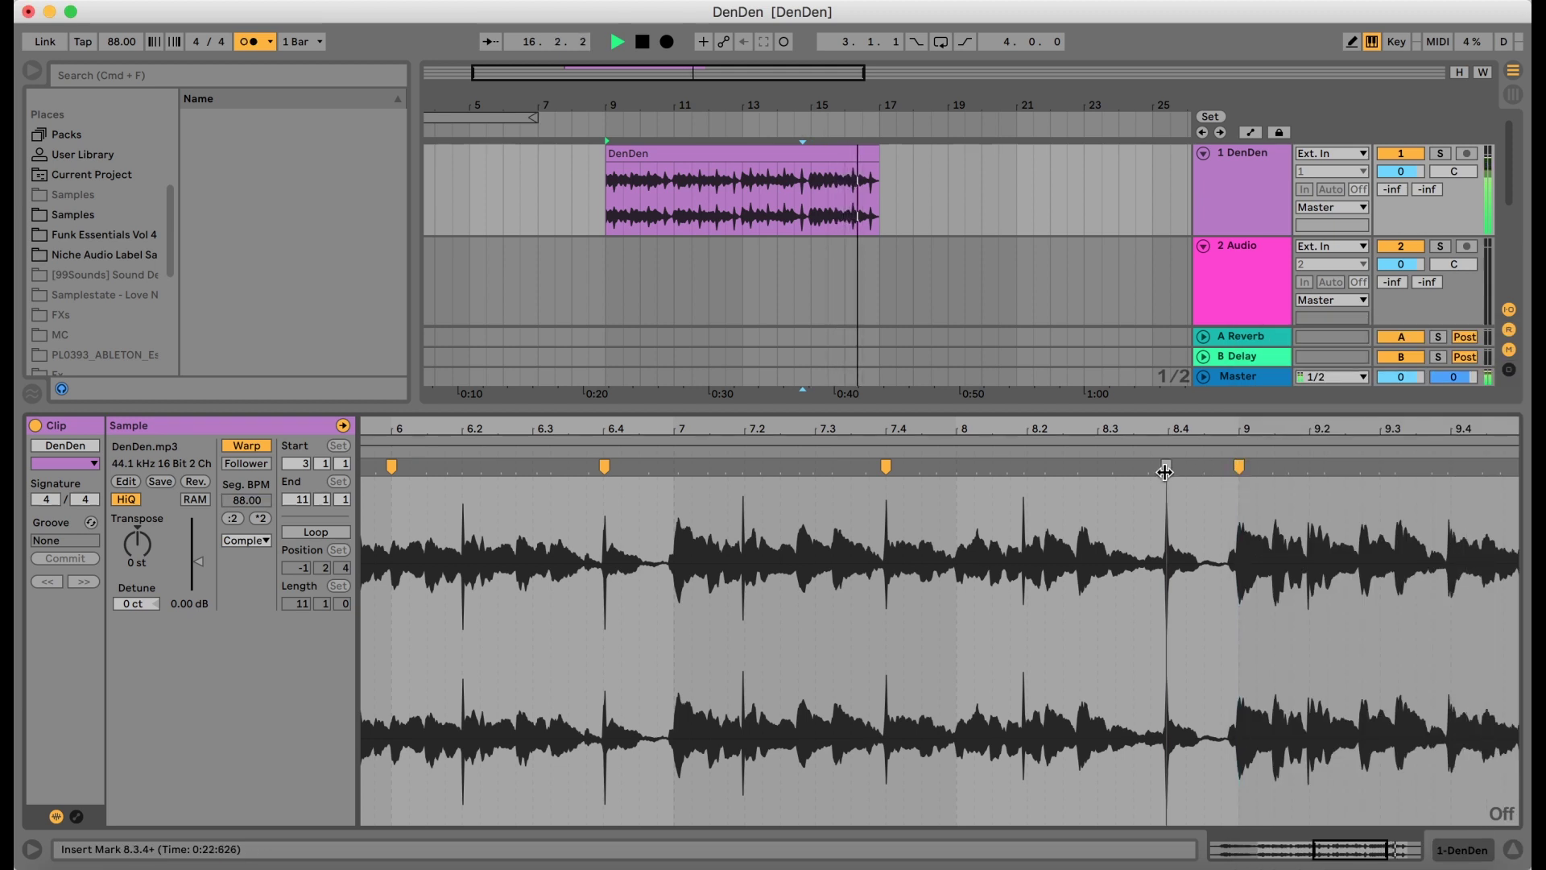
Step: Pin the hit at beat 8.4 and the transients at bars 7 and 10 with warp markers, checking the timing in playback
left_click_drag(1165, 472, 1169, 473)
key("space")
left_click(843, 149)
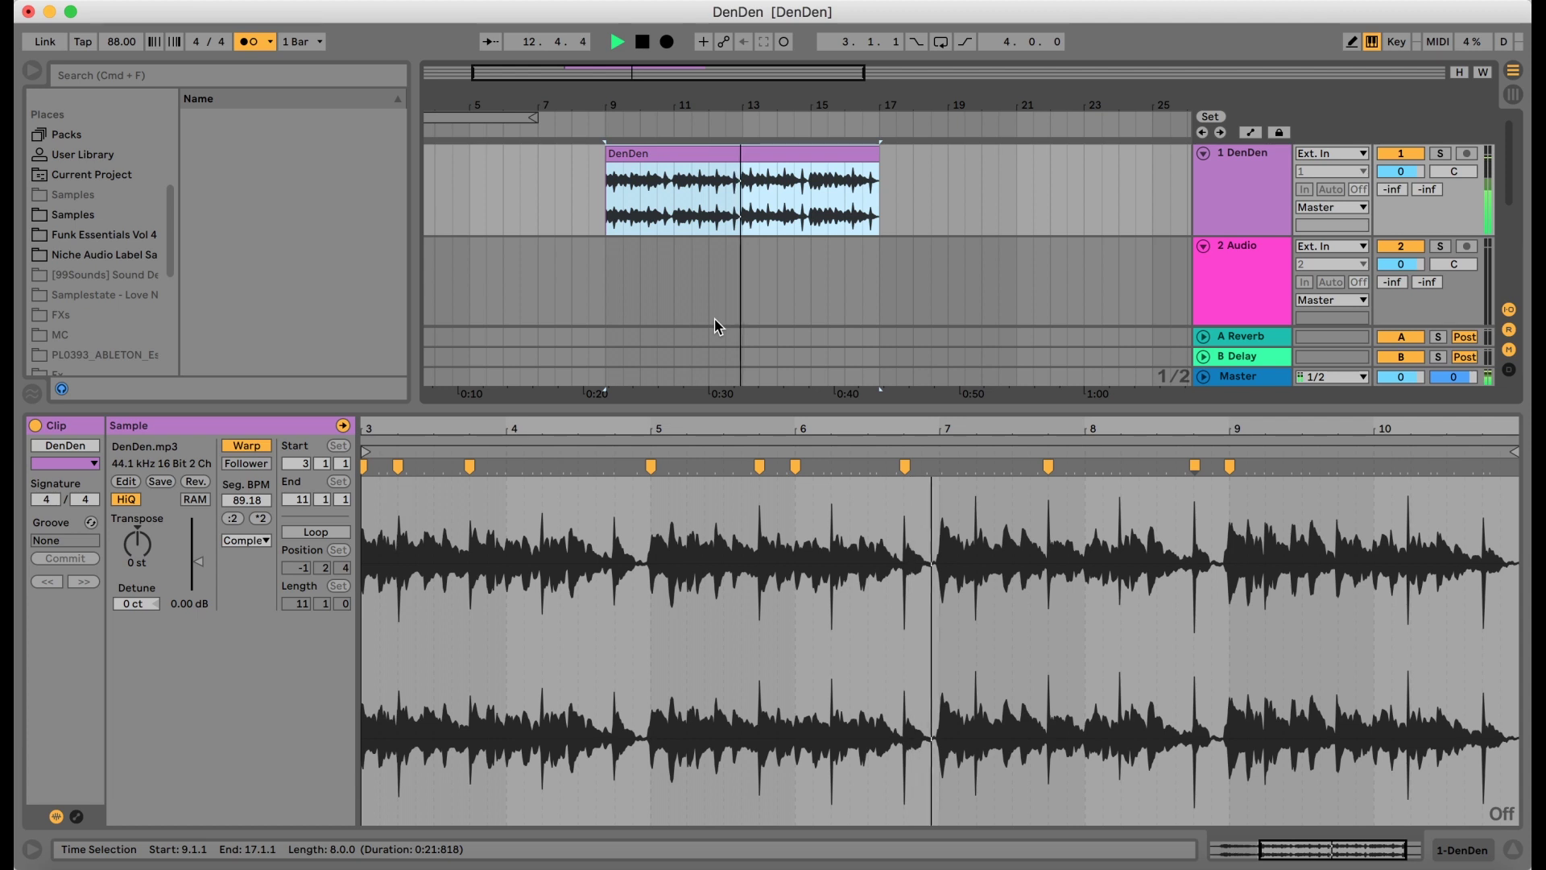
double_click(944, 465)
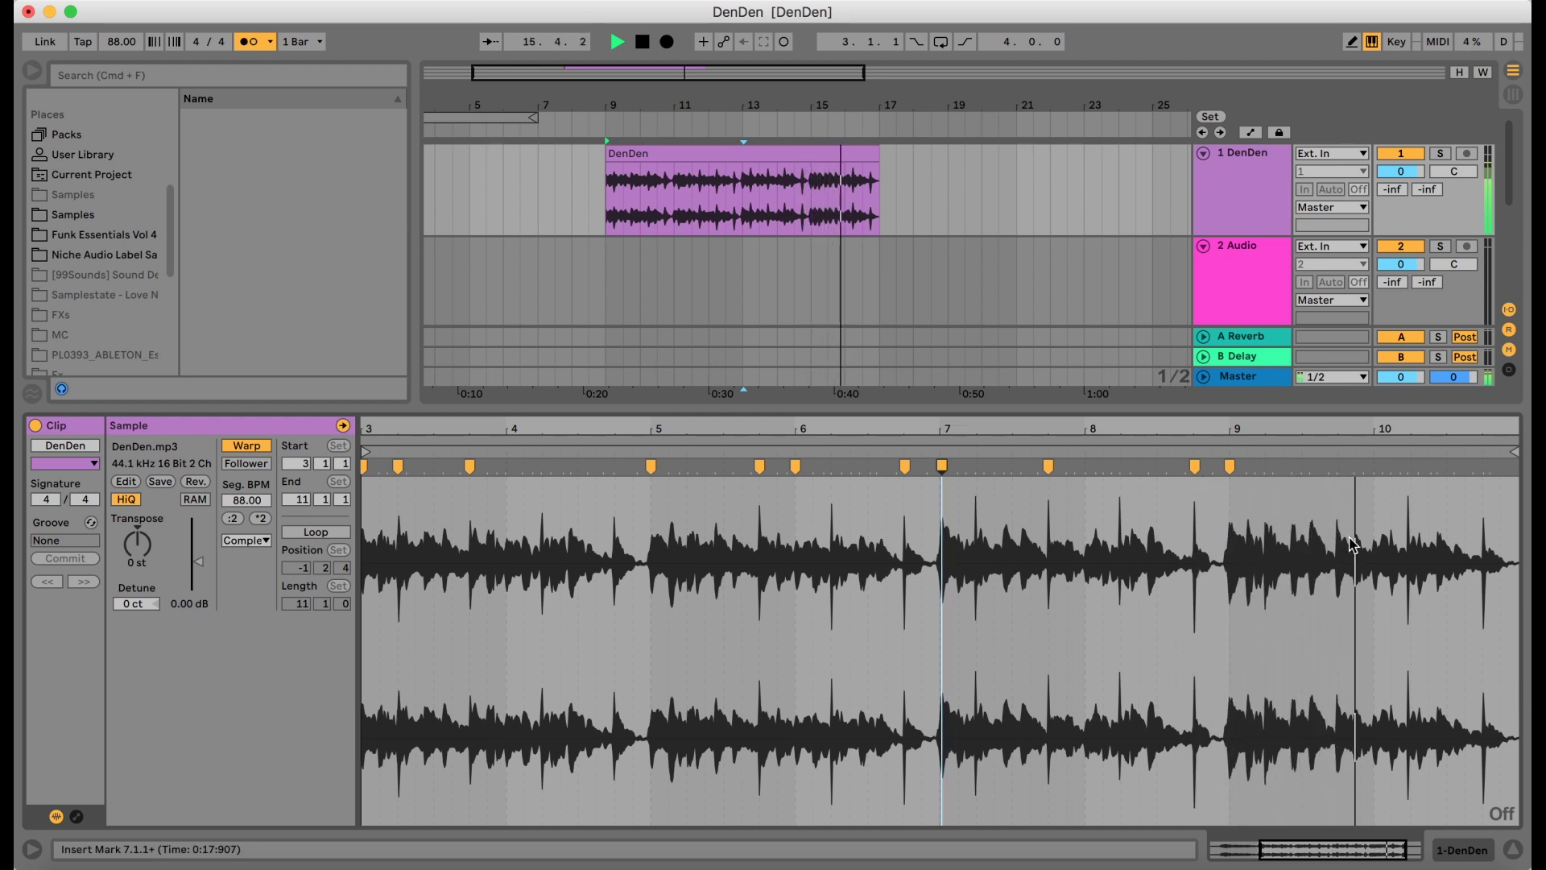
double_click(1373, 466)
key("space")
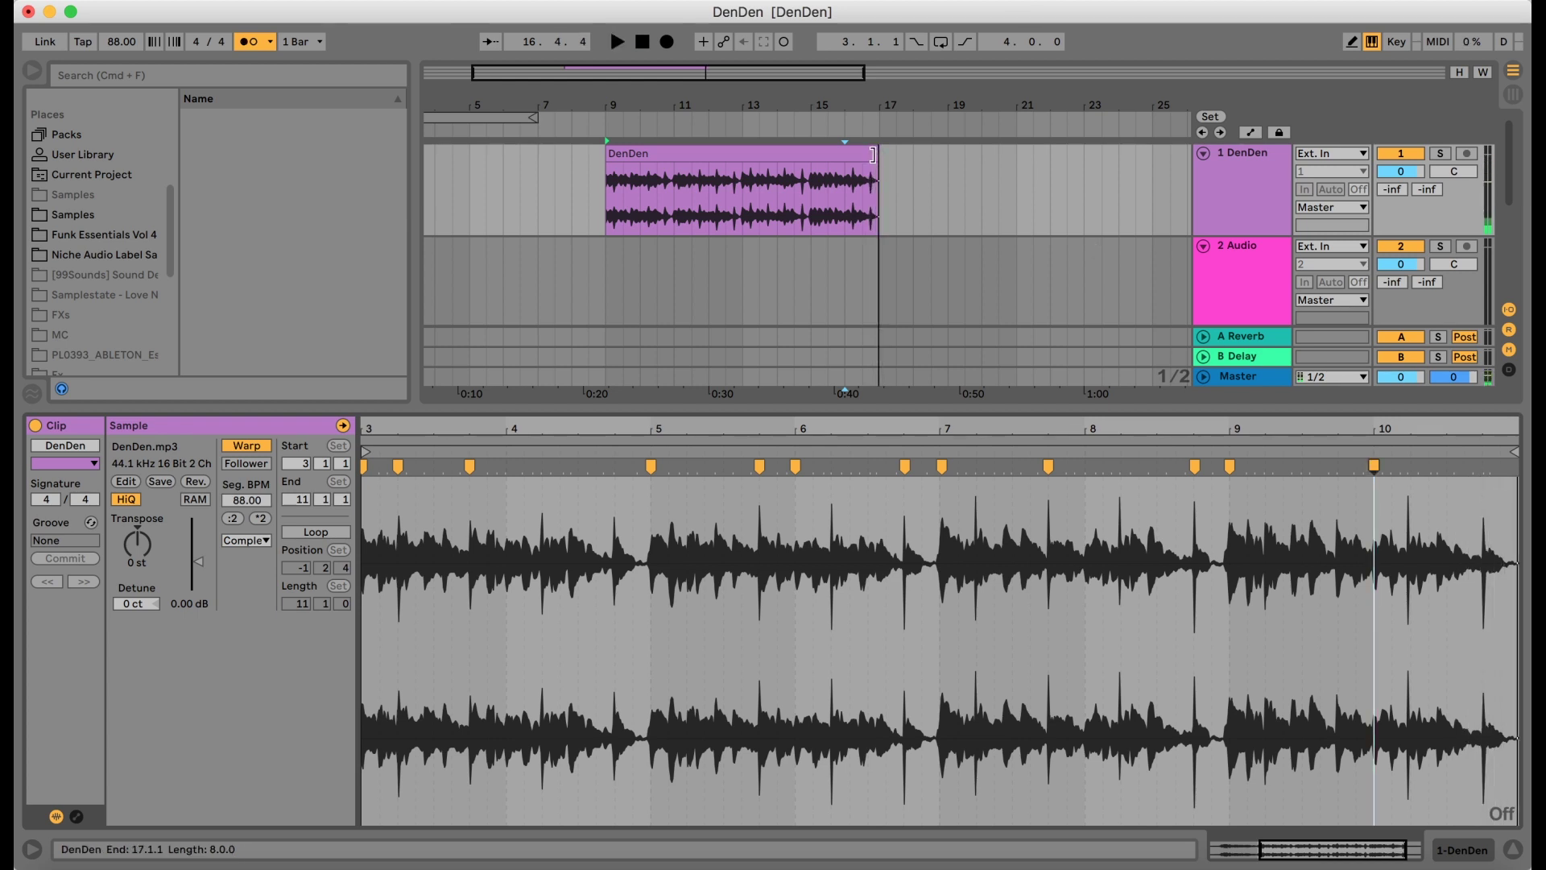
Step: Enable looping for the DenDen clip and set its loop to start at 3.1.1 with a length of 8 bars
left_click(877, 165)
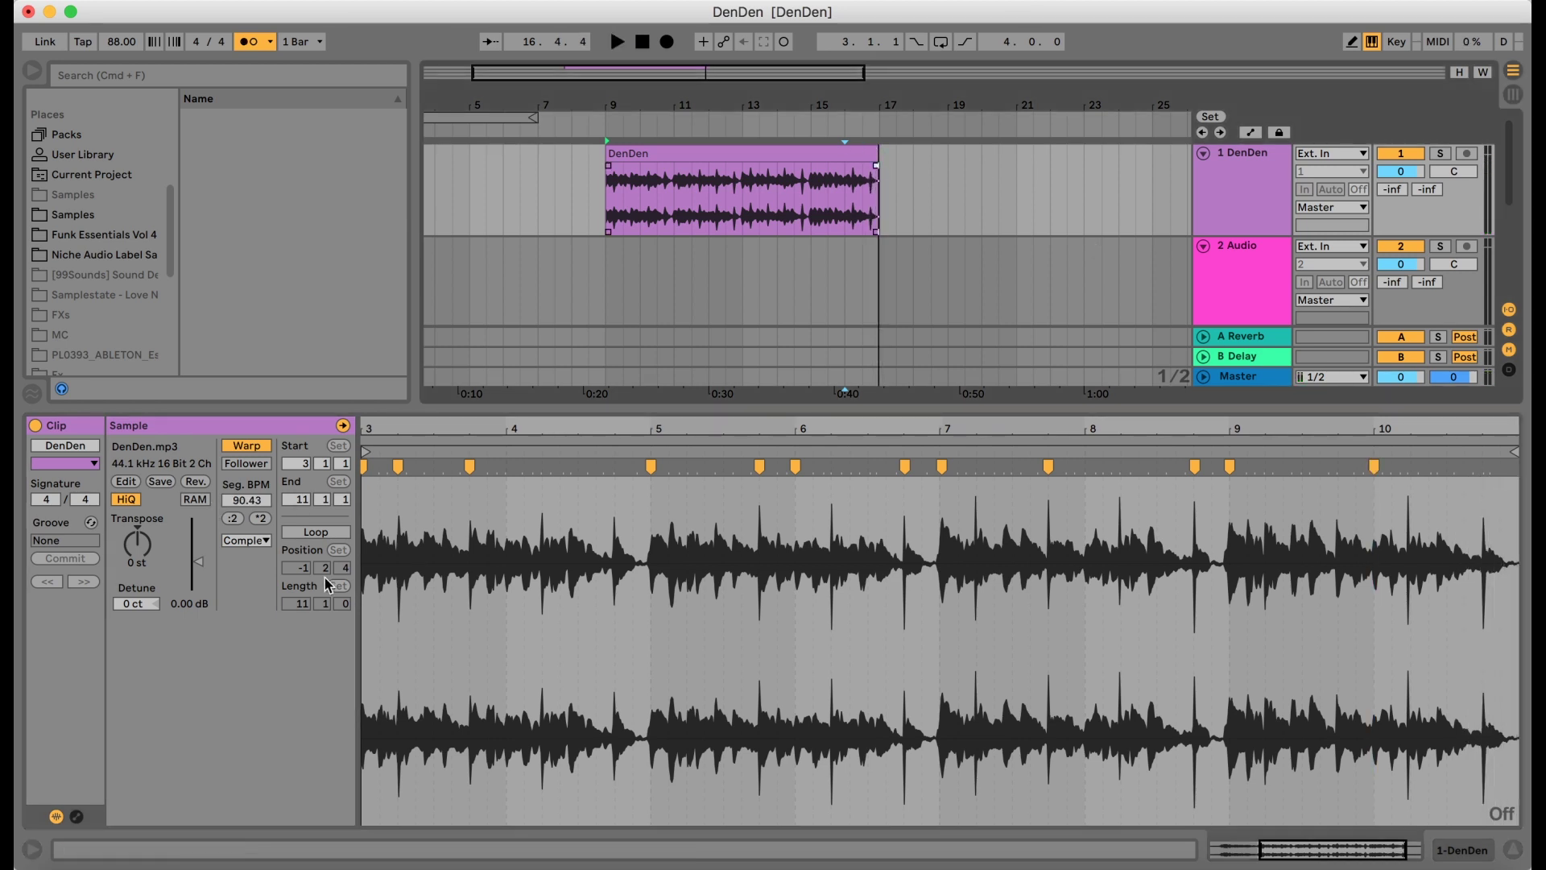
left_click(306, 534)
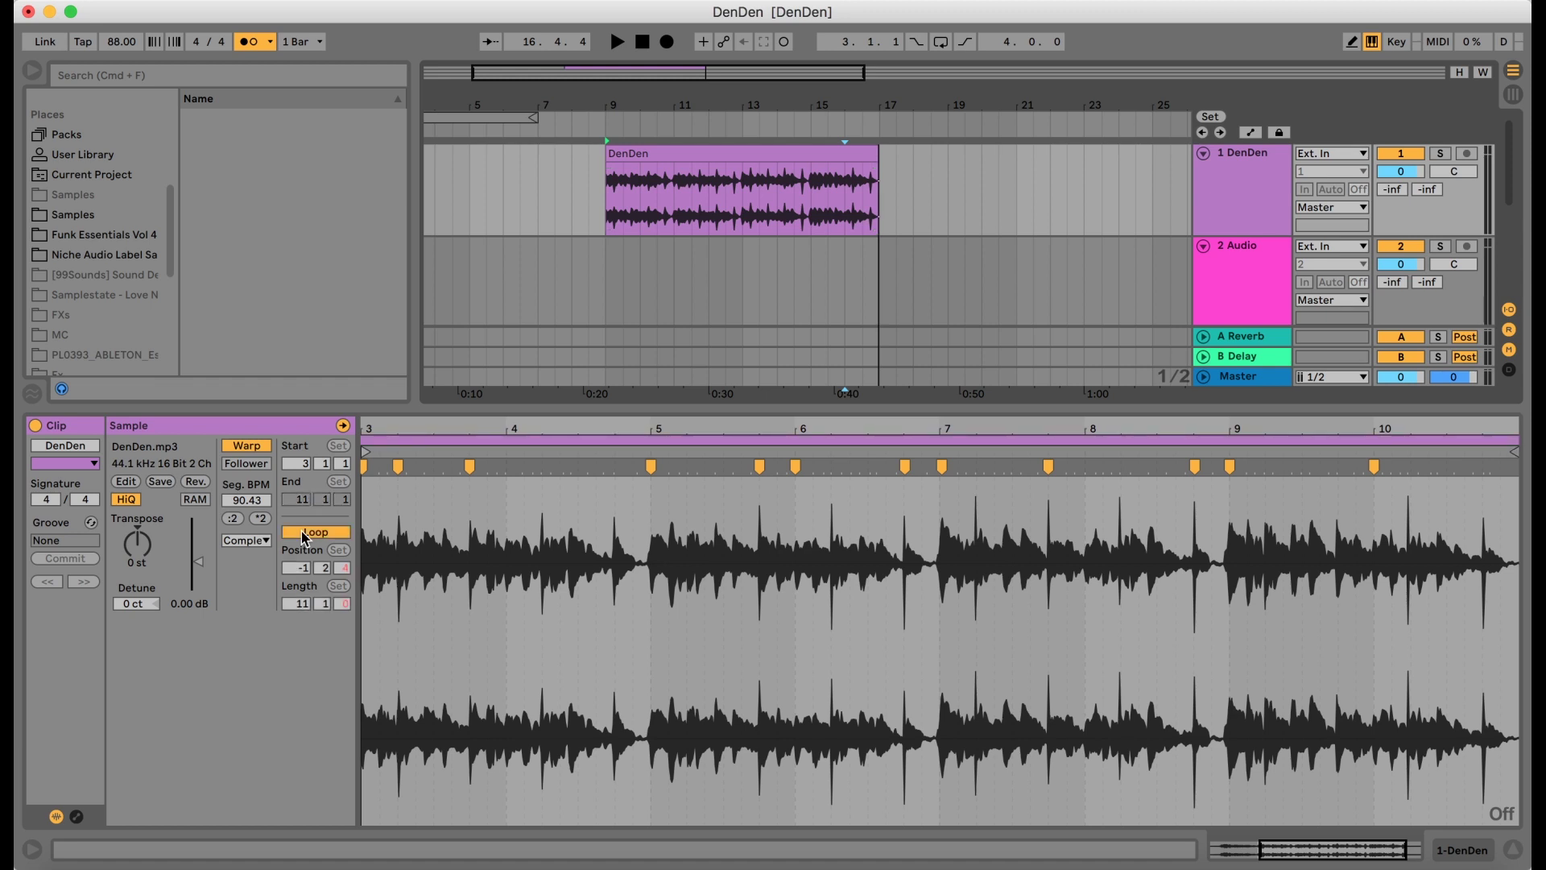
left_click_drag(695, 428, 695, 403)
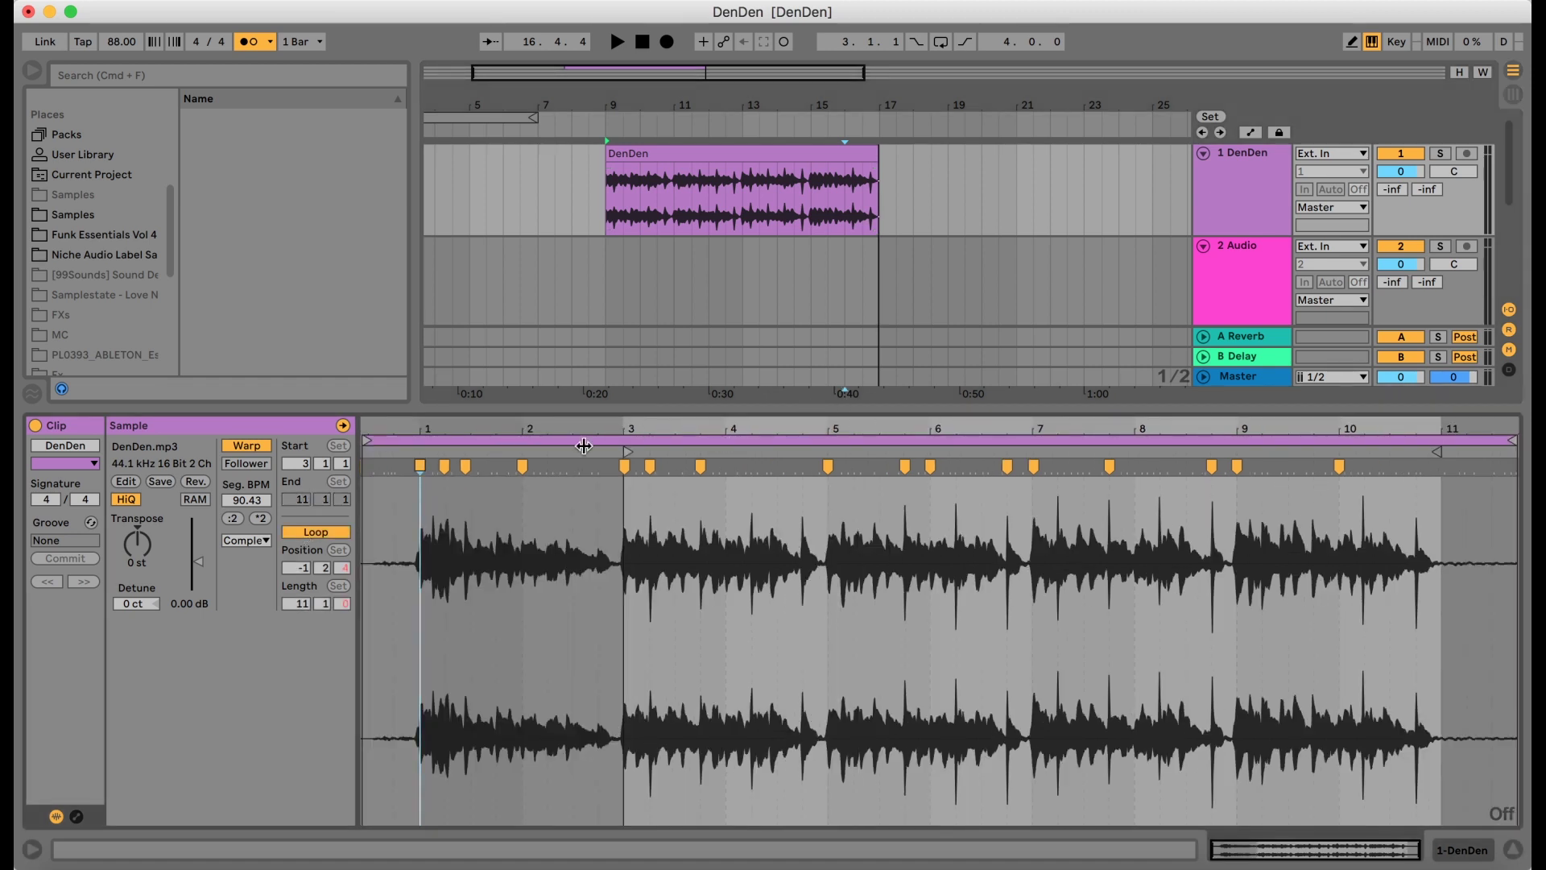
left_click(369, 437)
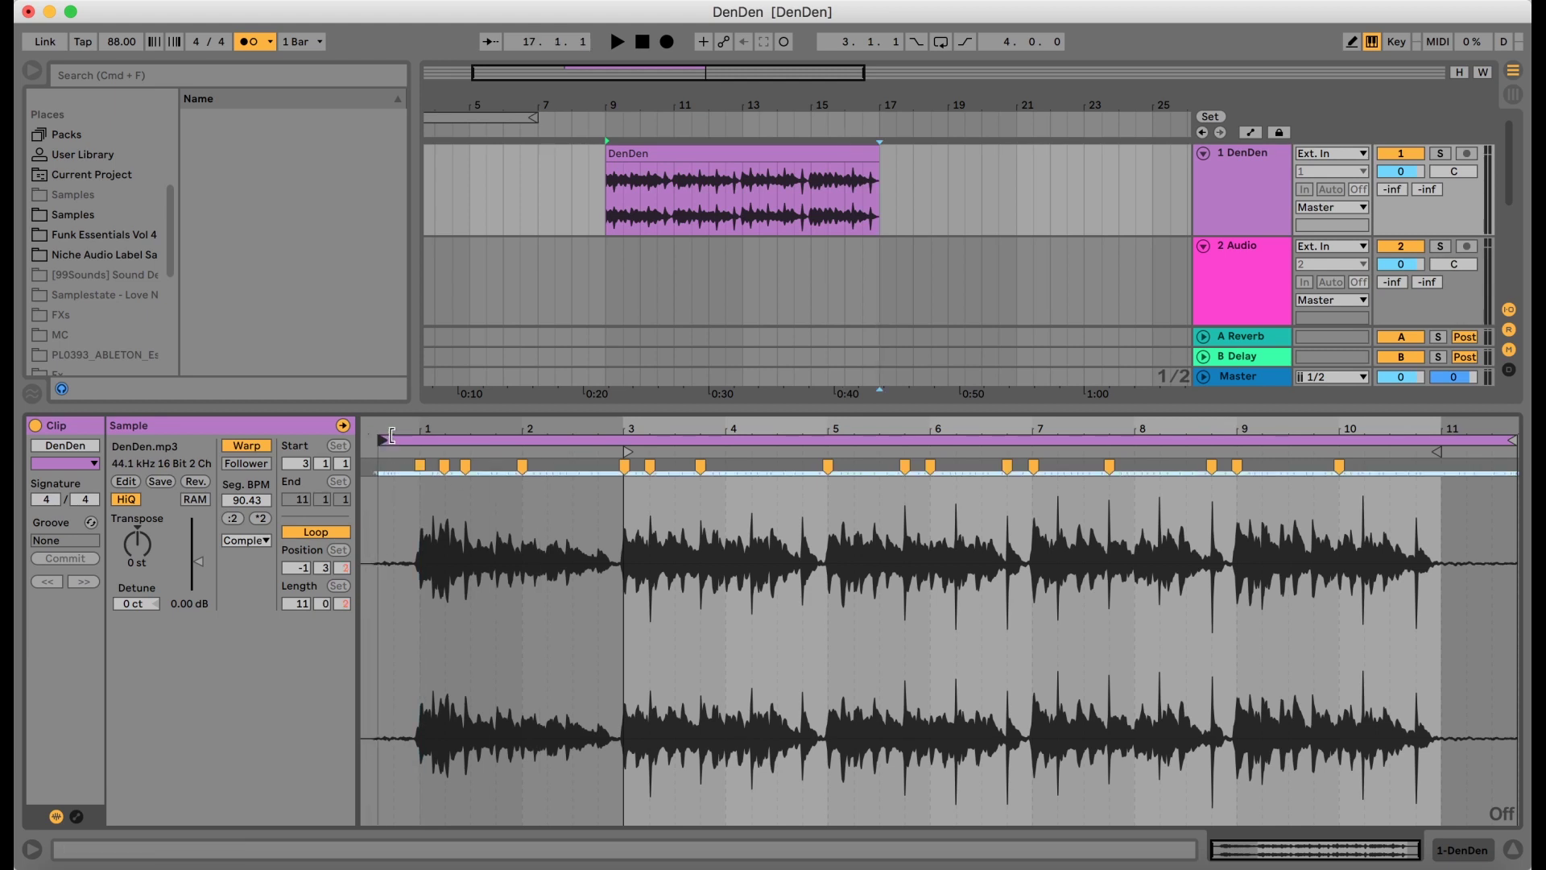
left_click_drag(455, 447, 533, 458)
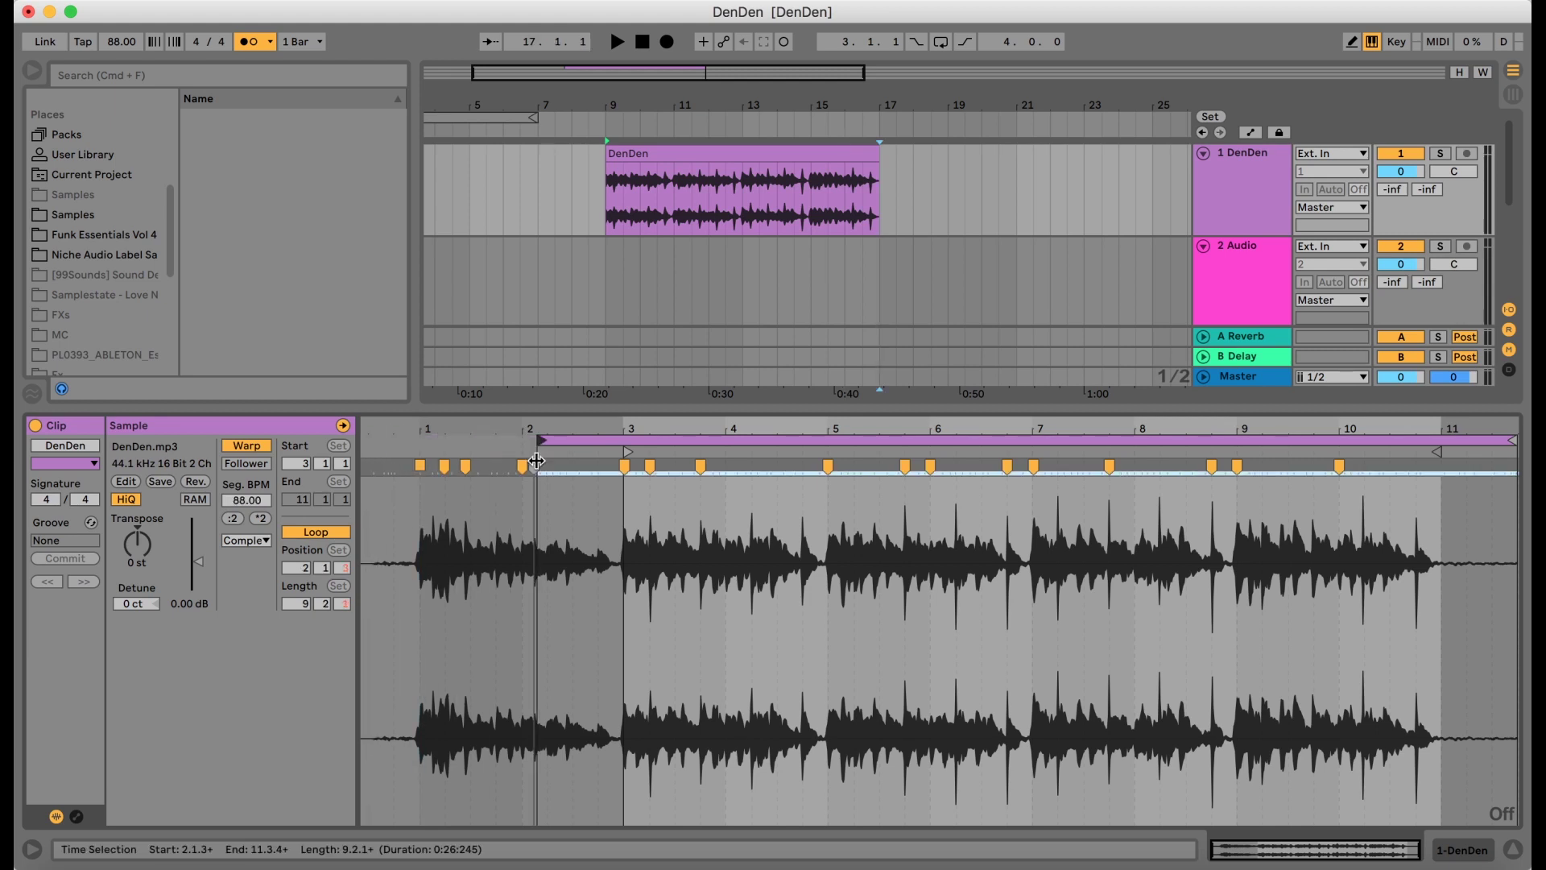
left_click_drag(555, 436, 625, 449)
left_click_drag(1512, 440, 1438, 441)
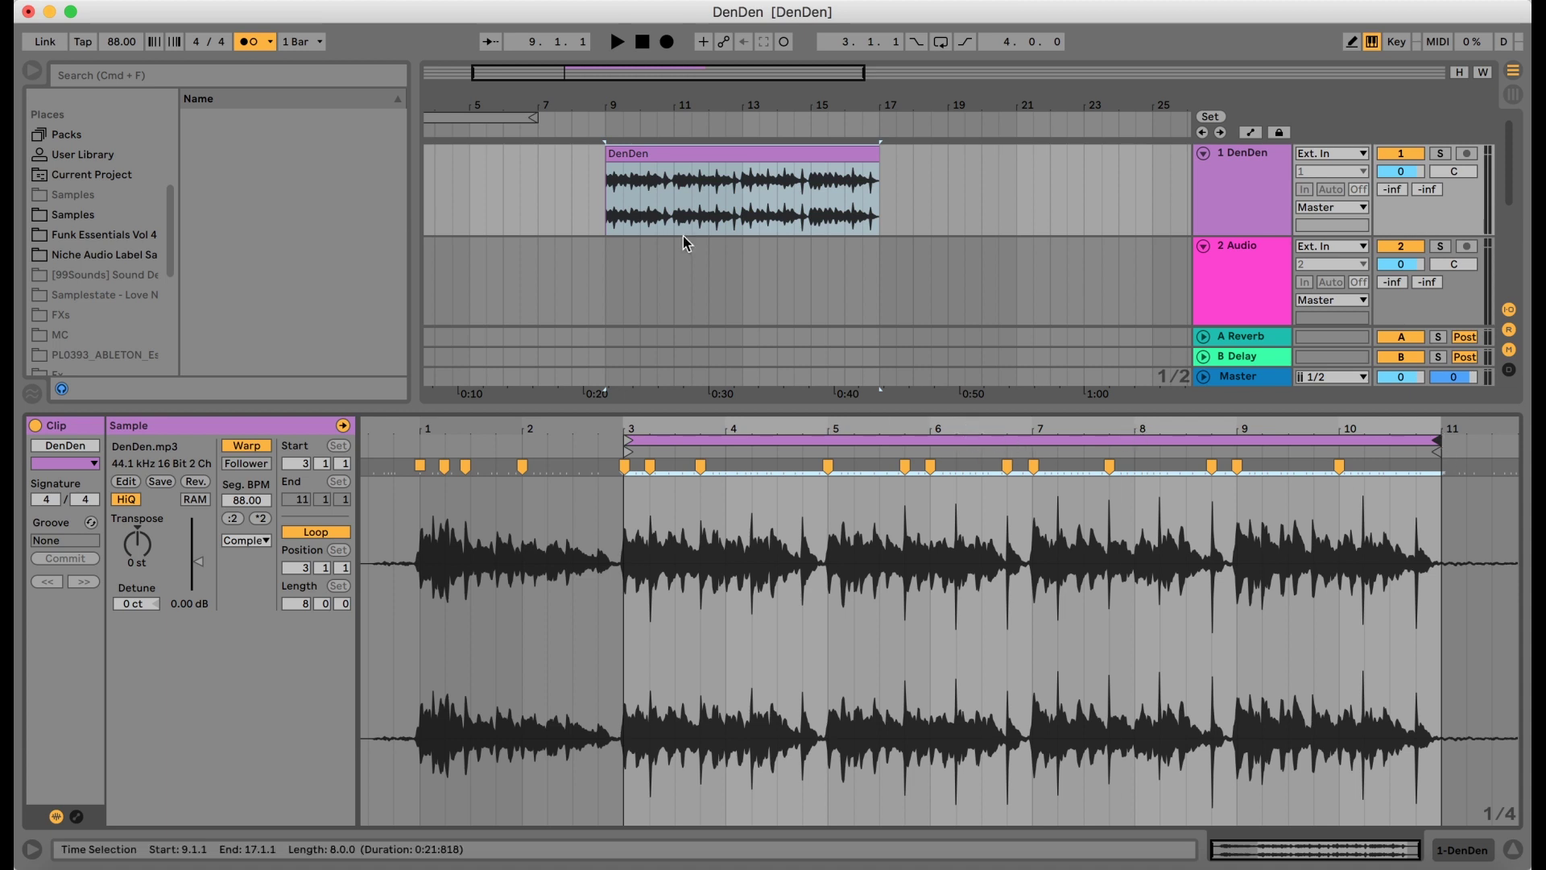
Step: Play the looped DenDen clip from bar 9 and extend it to 16 bars, ending at bar 25
key("space")
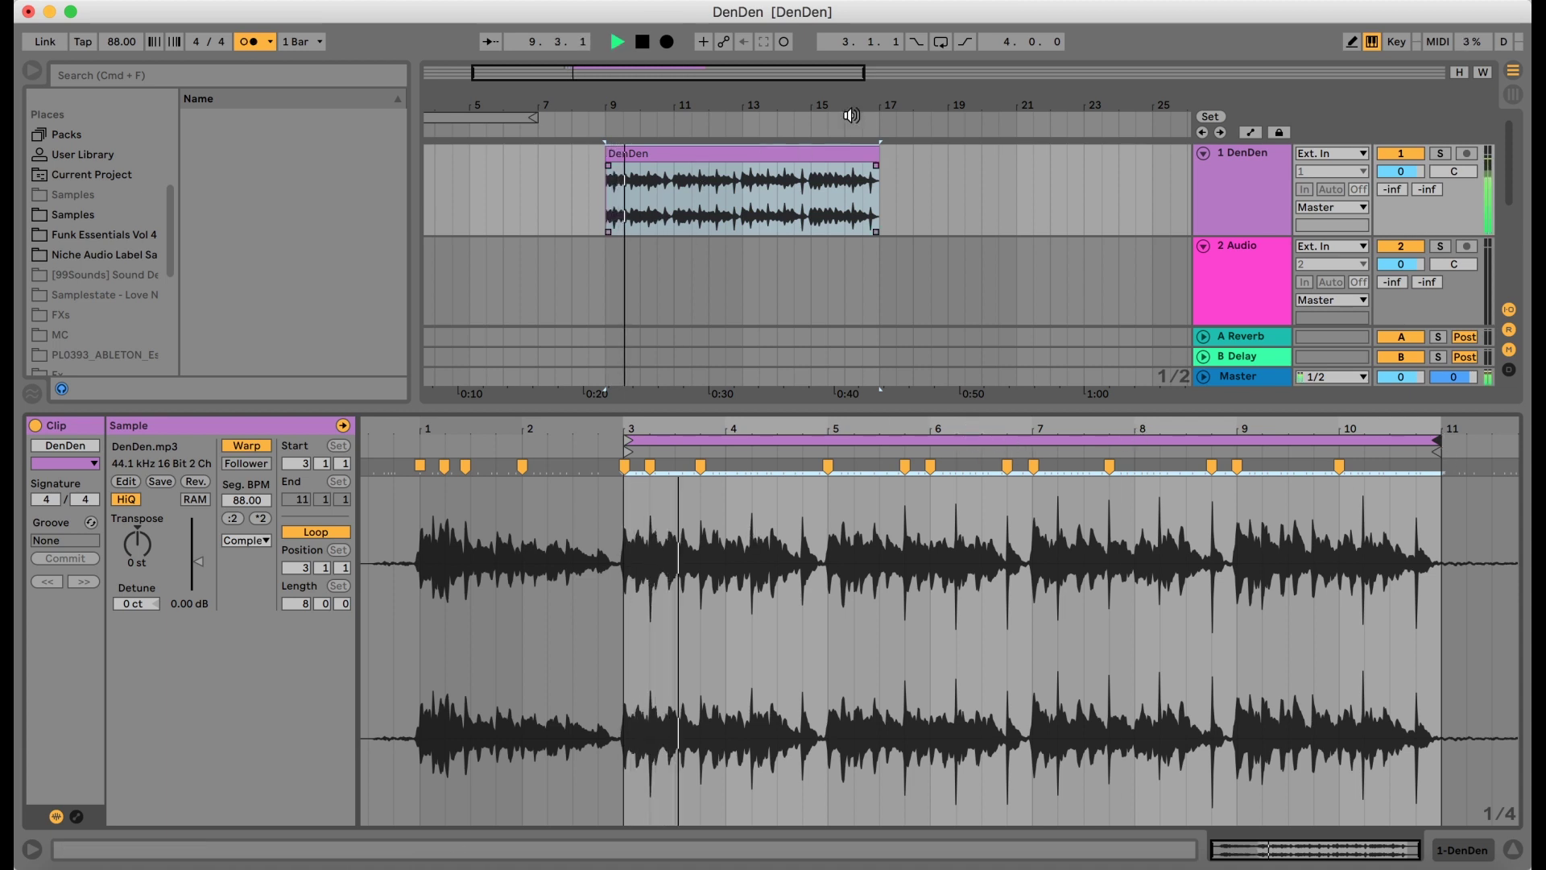
left_click_drag(880, 181, 1075, 185)
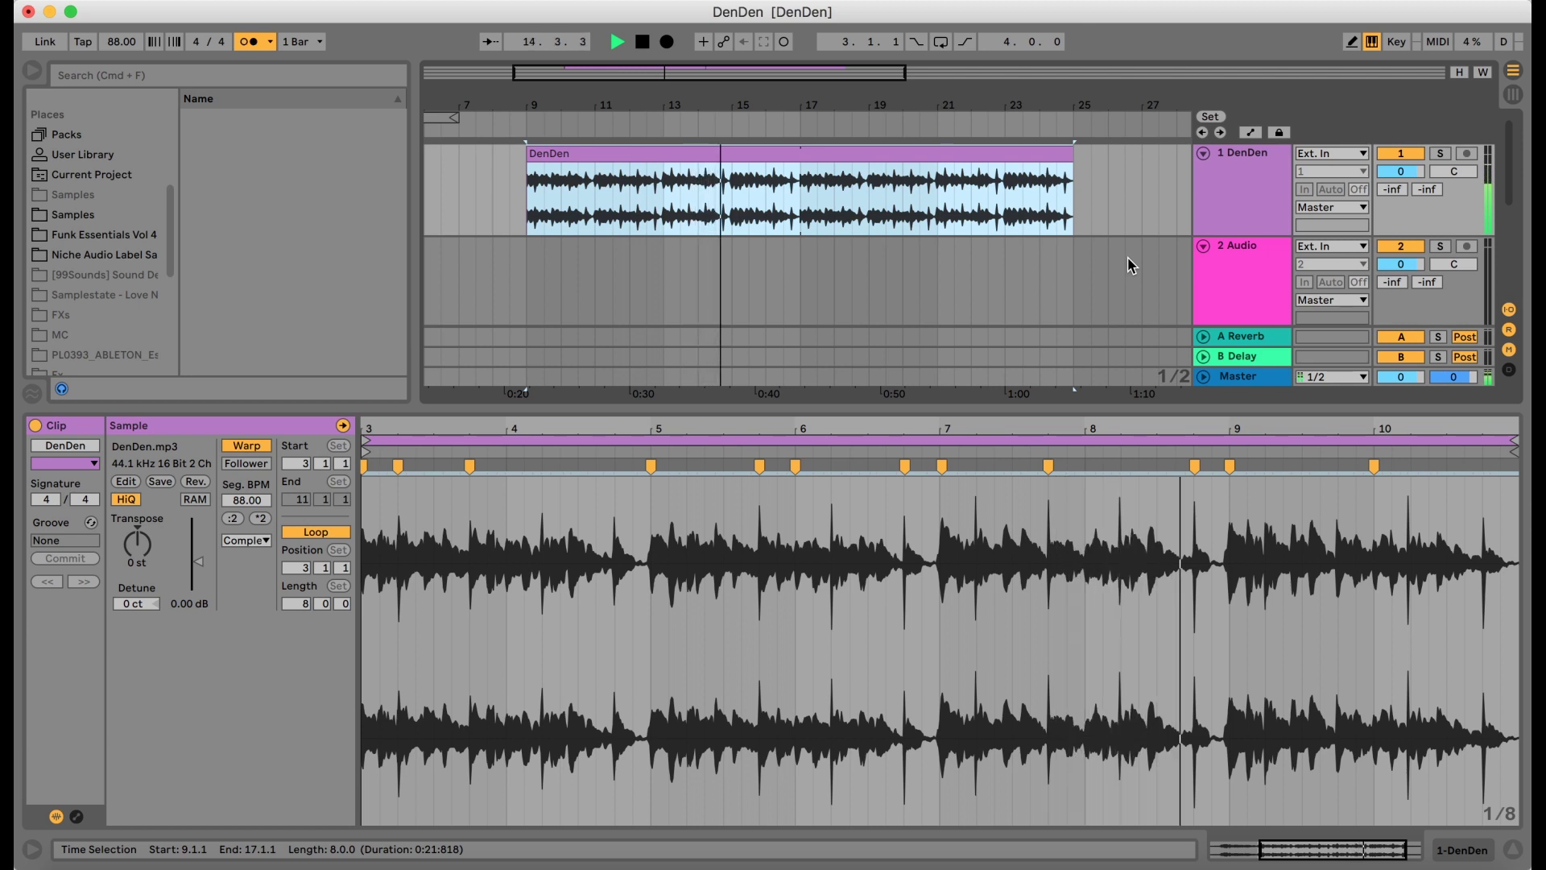
key("space")
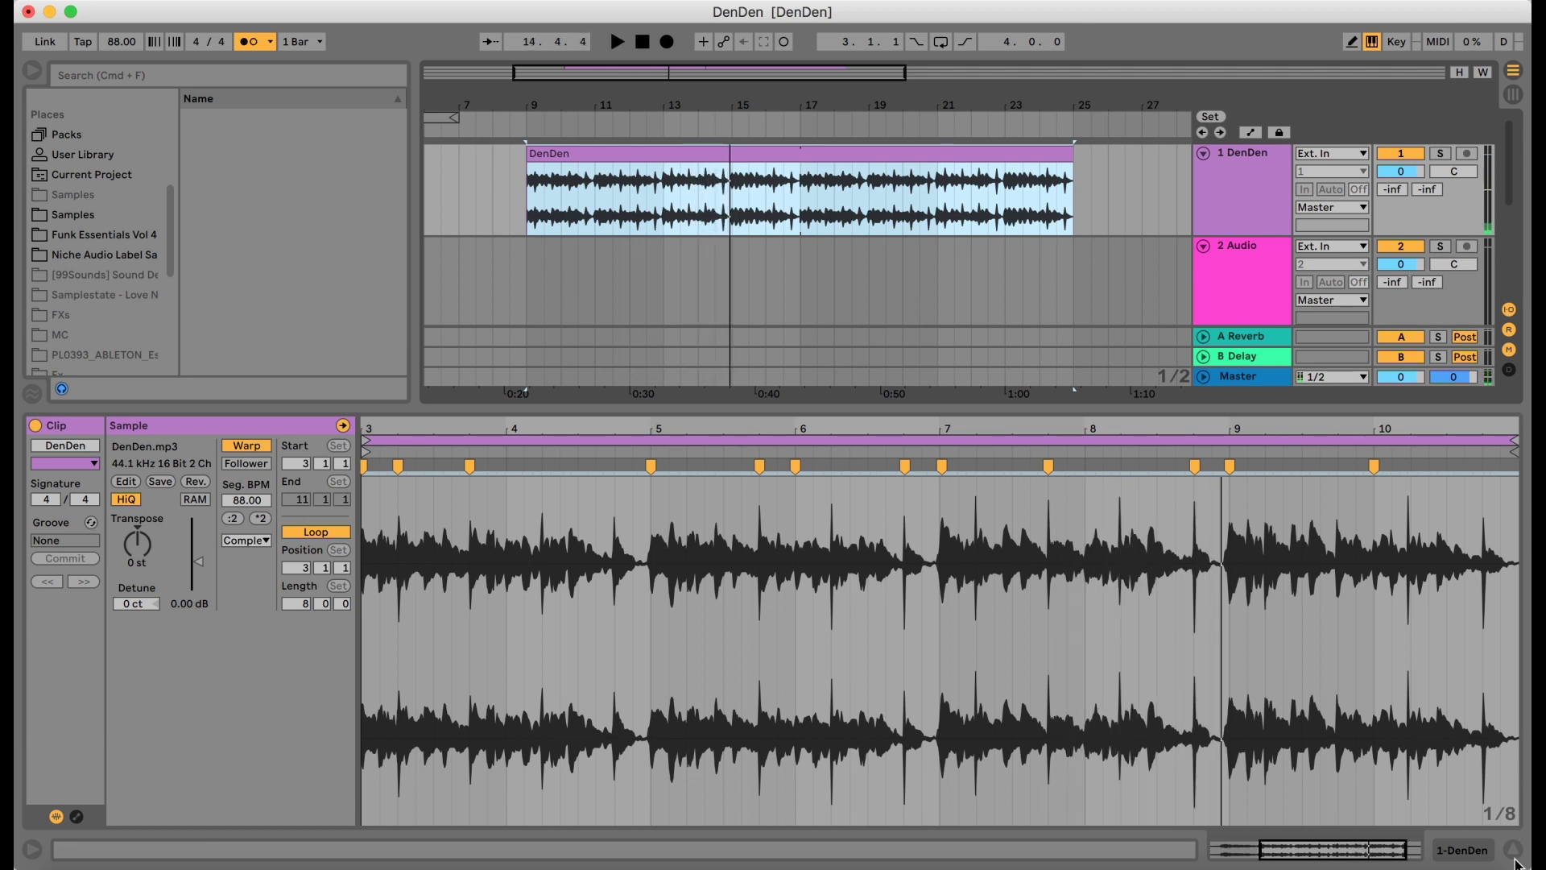
Step: Hide the clip detail view and check the contents of the SamplesLemoDjVlog folder in Finder
left_click(1509, 856)
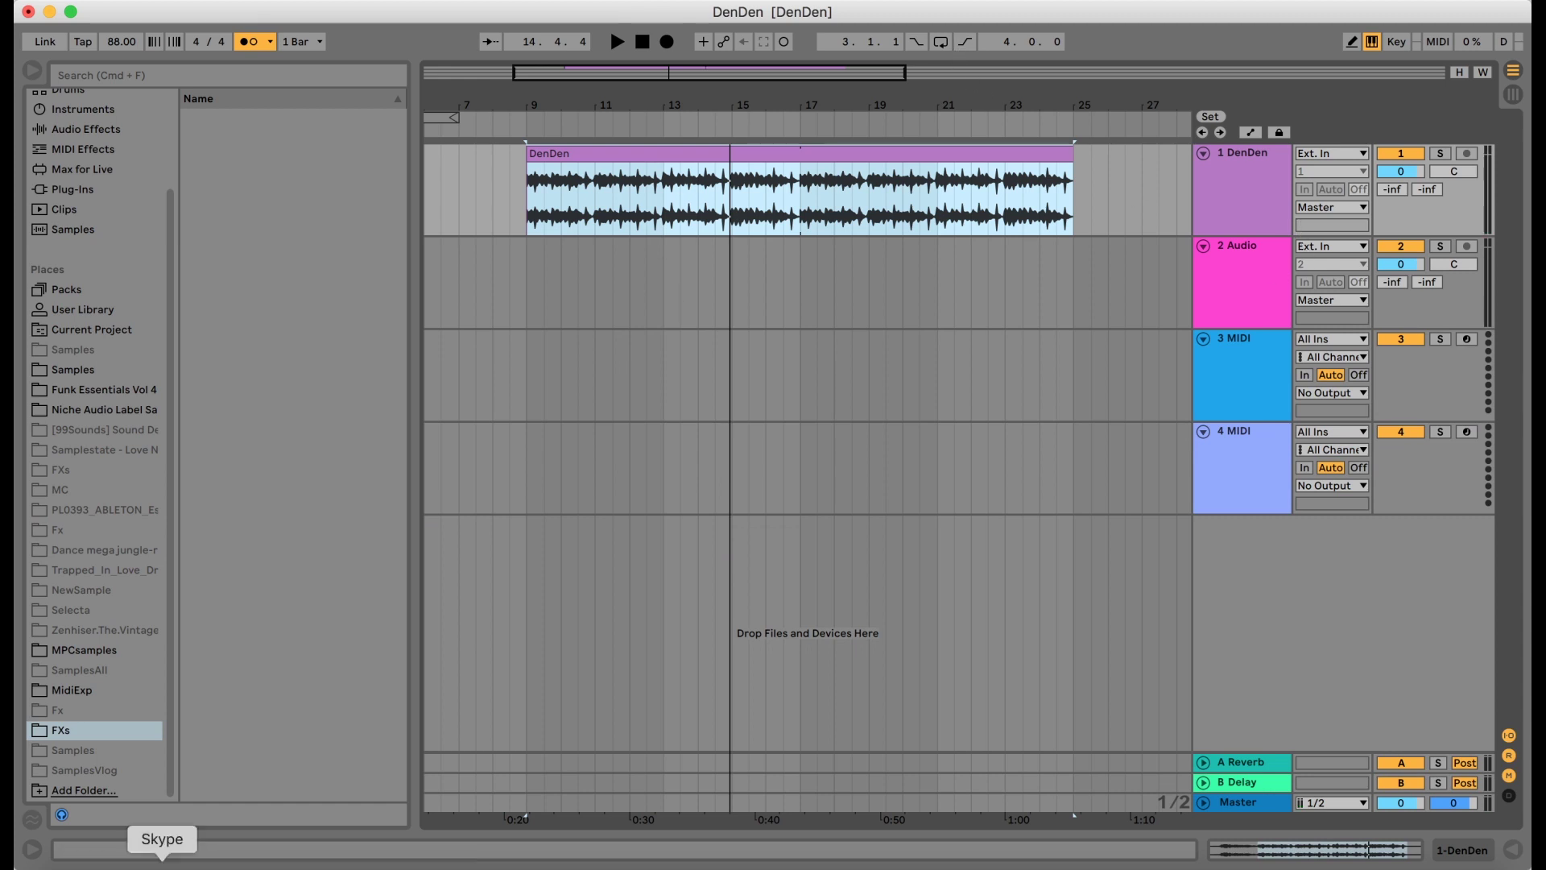
left_click(73, 864)
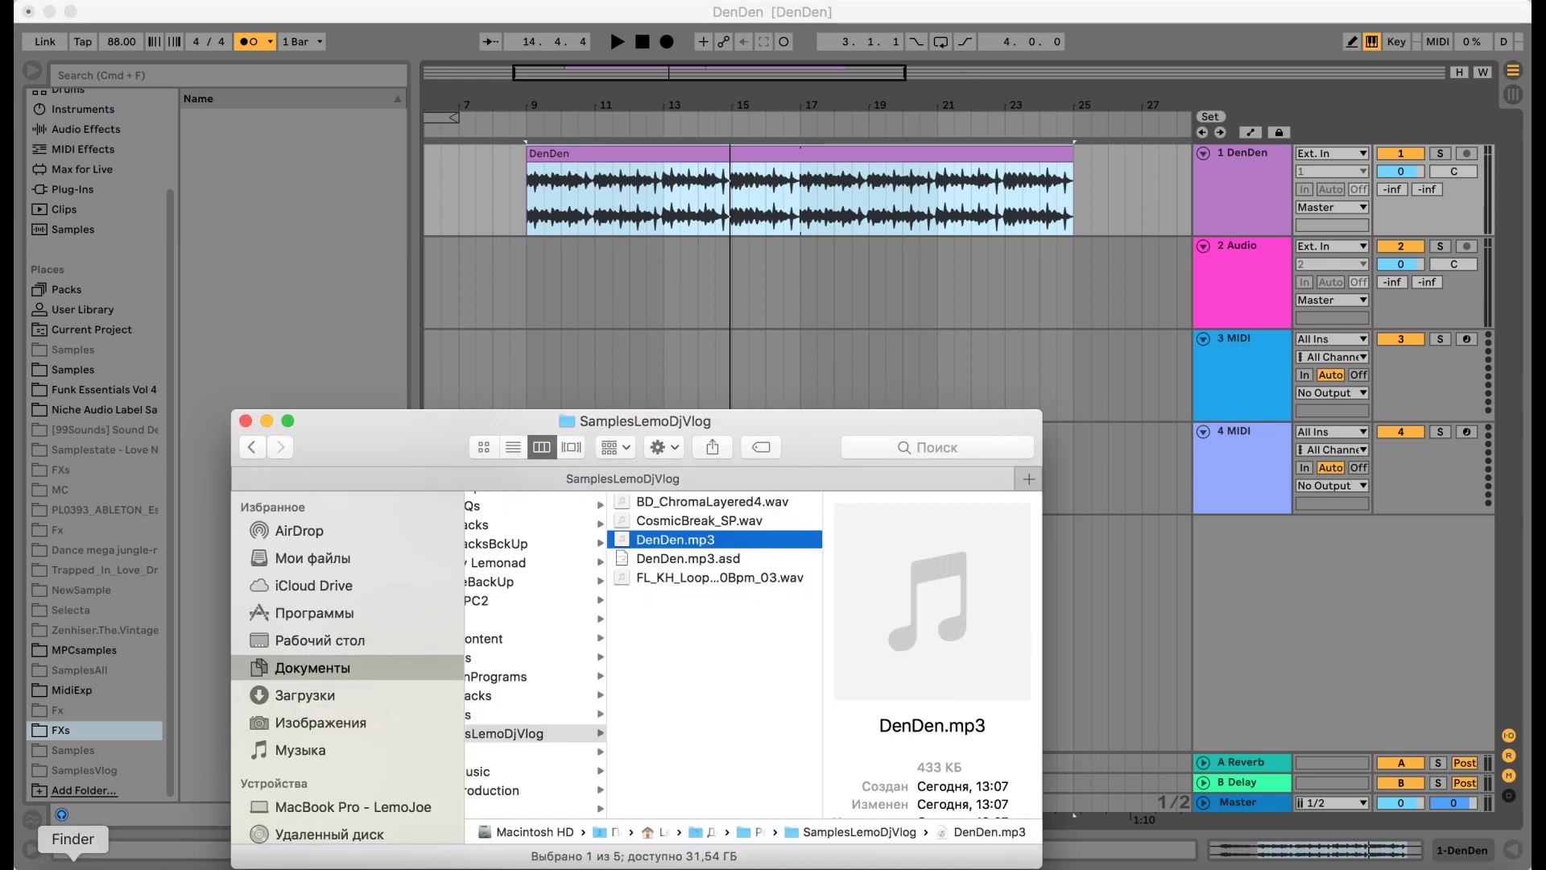
left_click(667, 250)
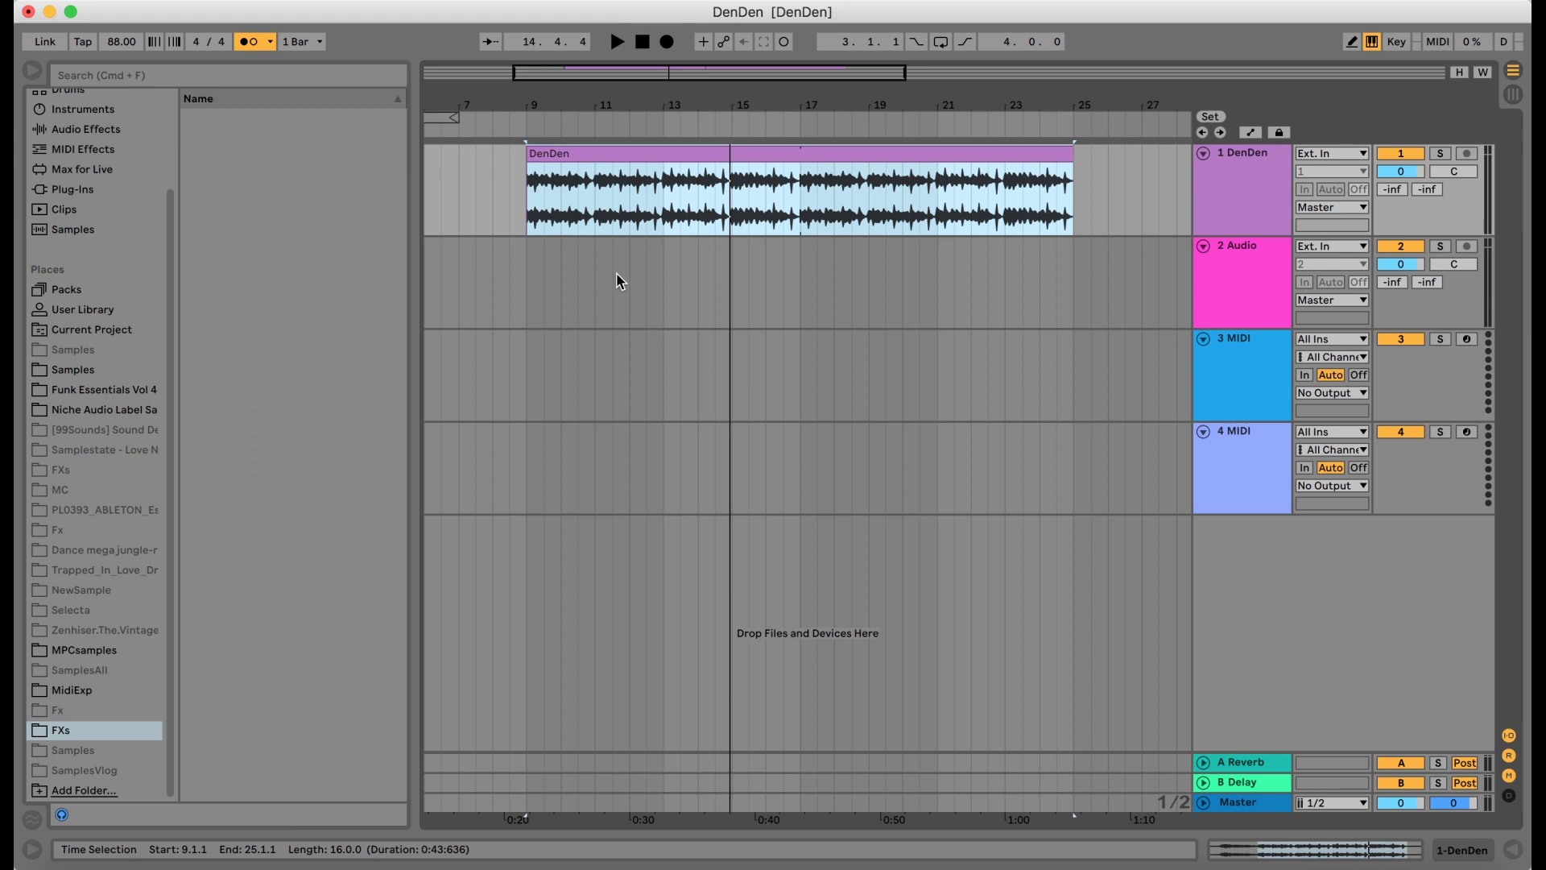
Step: Add the SamplesLemoDjVlog folder from Documents > Production to the browser's places
left_click(80, 661)
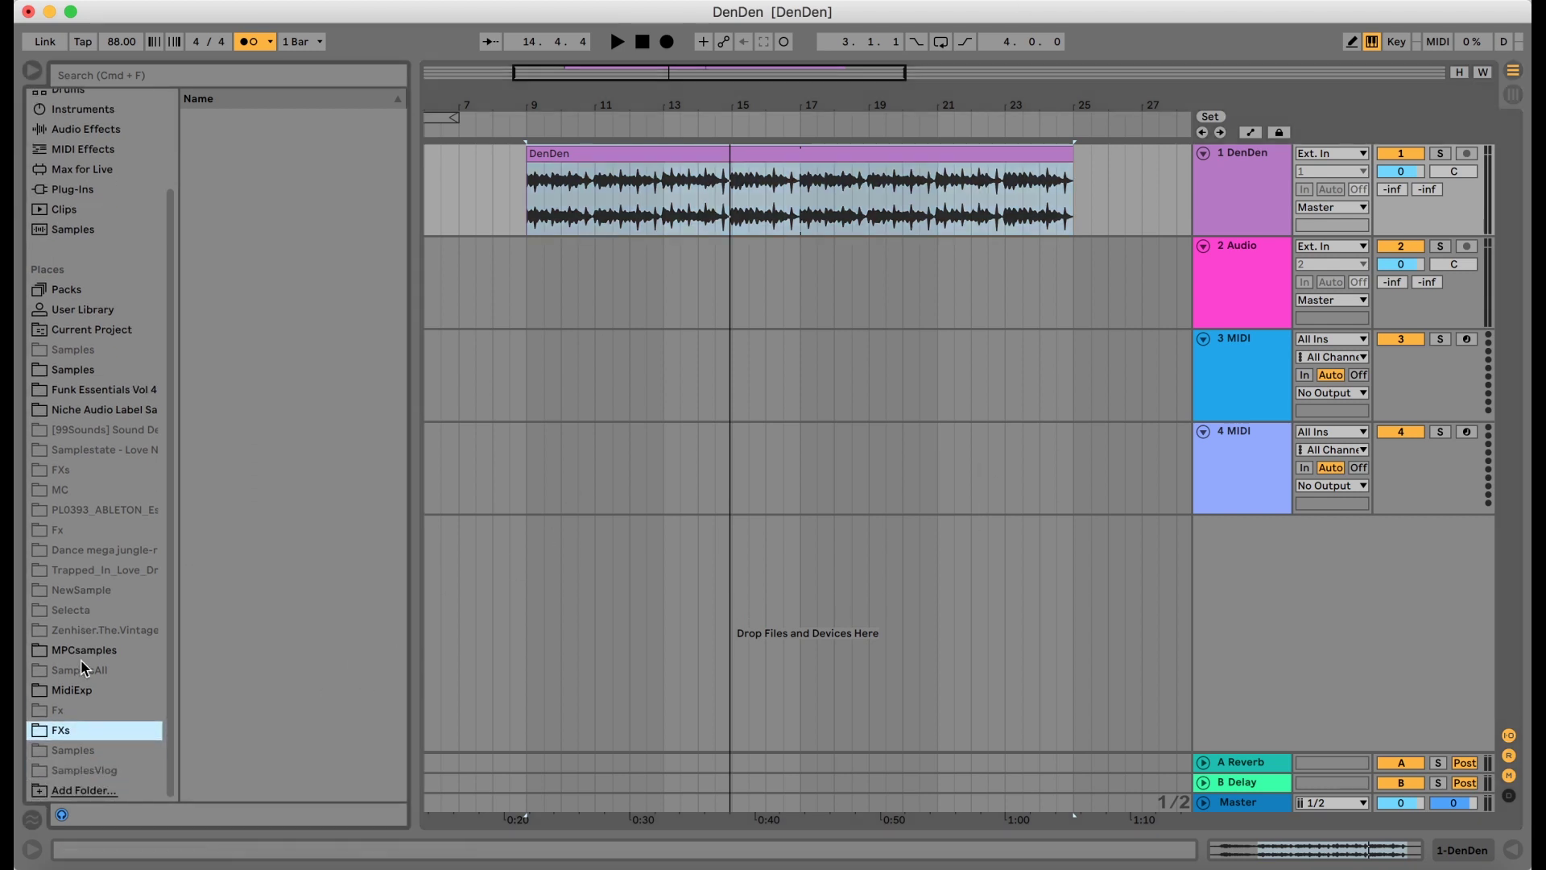
left_click(56, 792)
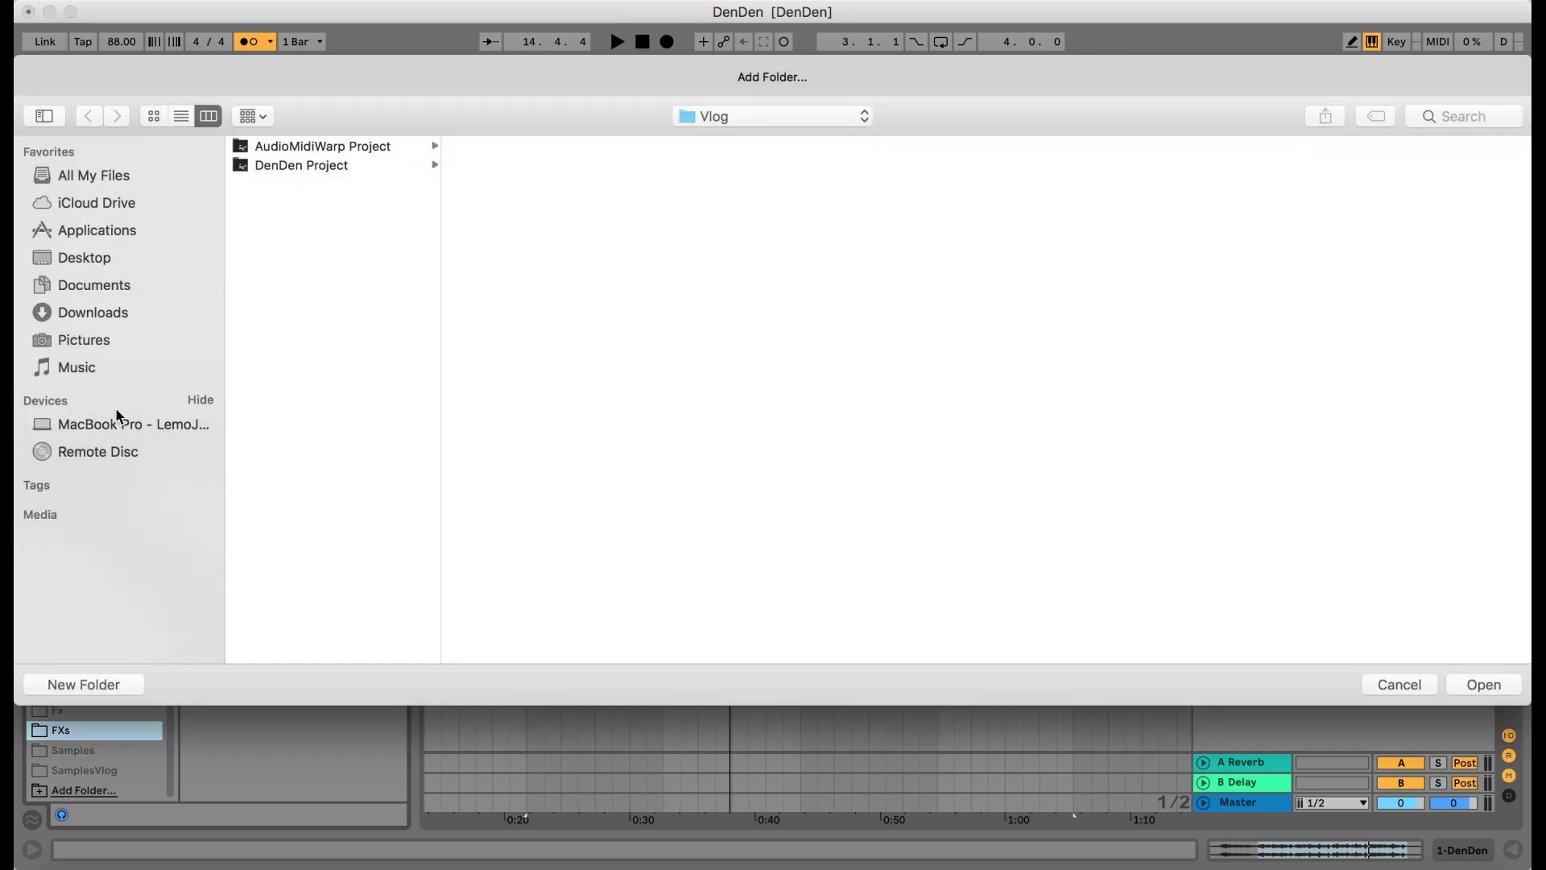
left_click(87, 313)
left_click(97, 259)
left_click(104, 286)
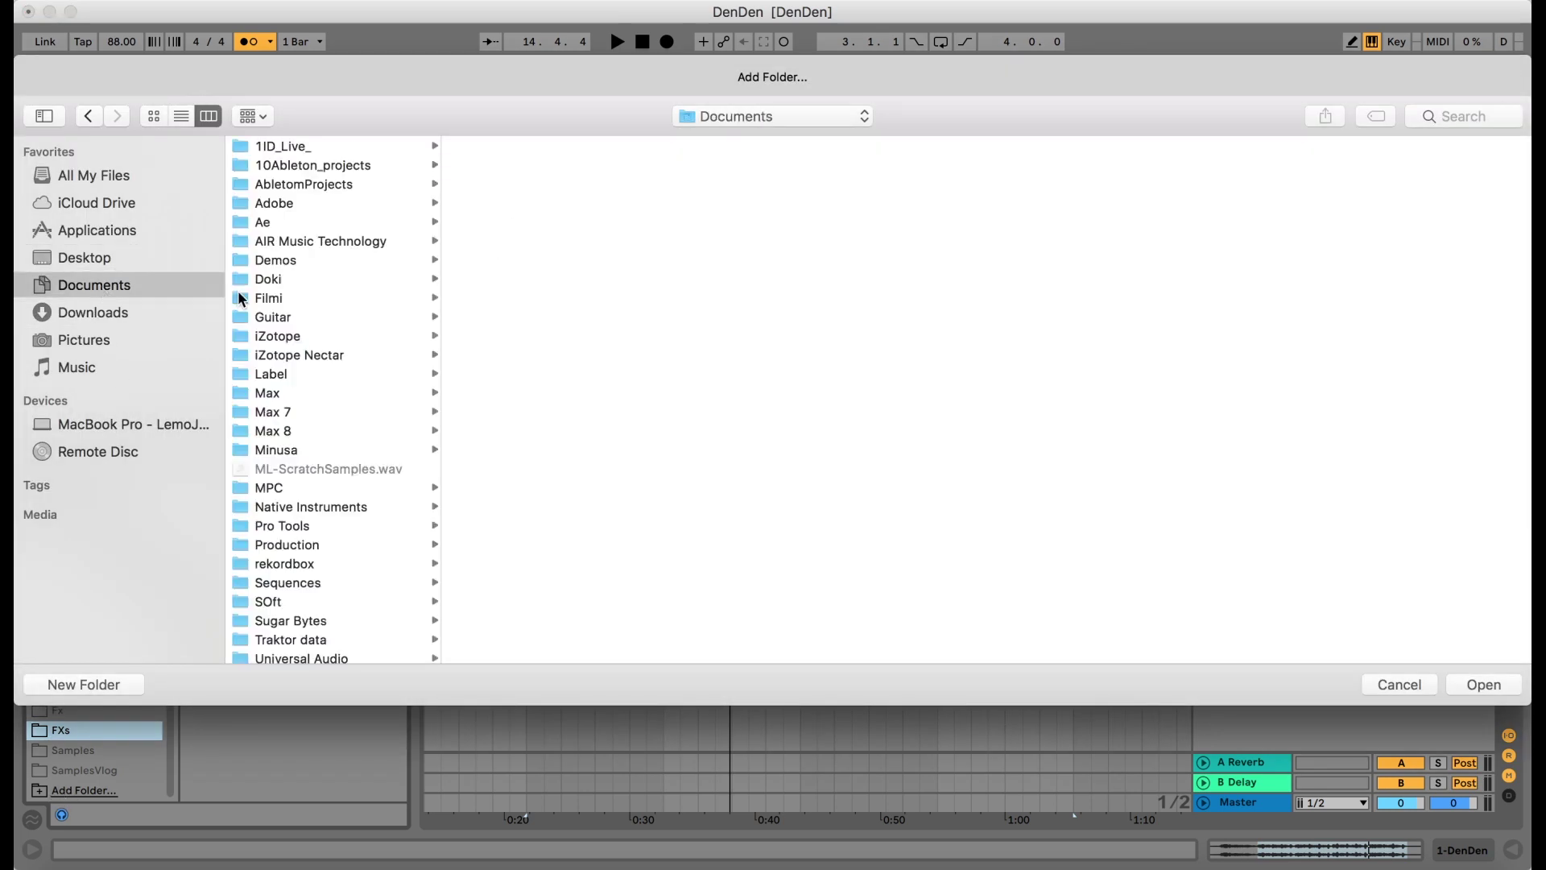
scroll(346, 462, "down", 1)
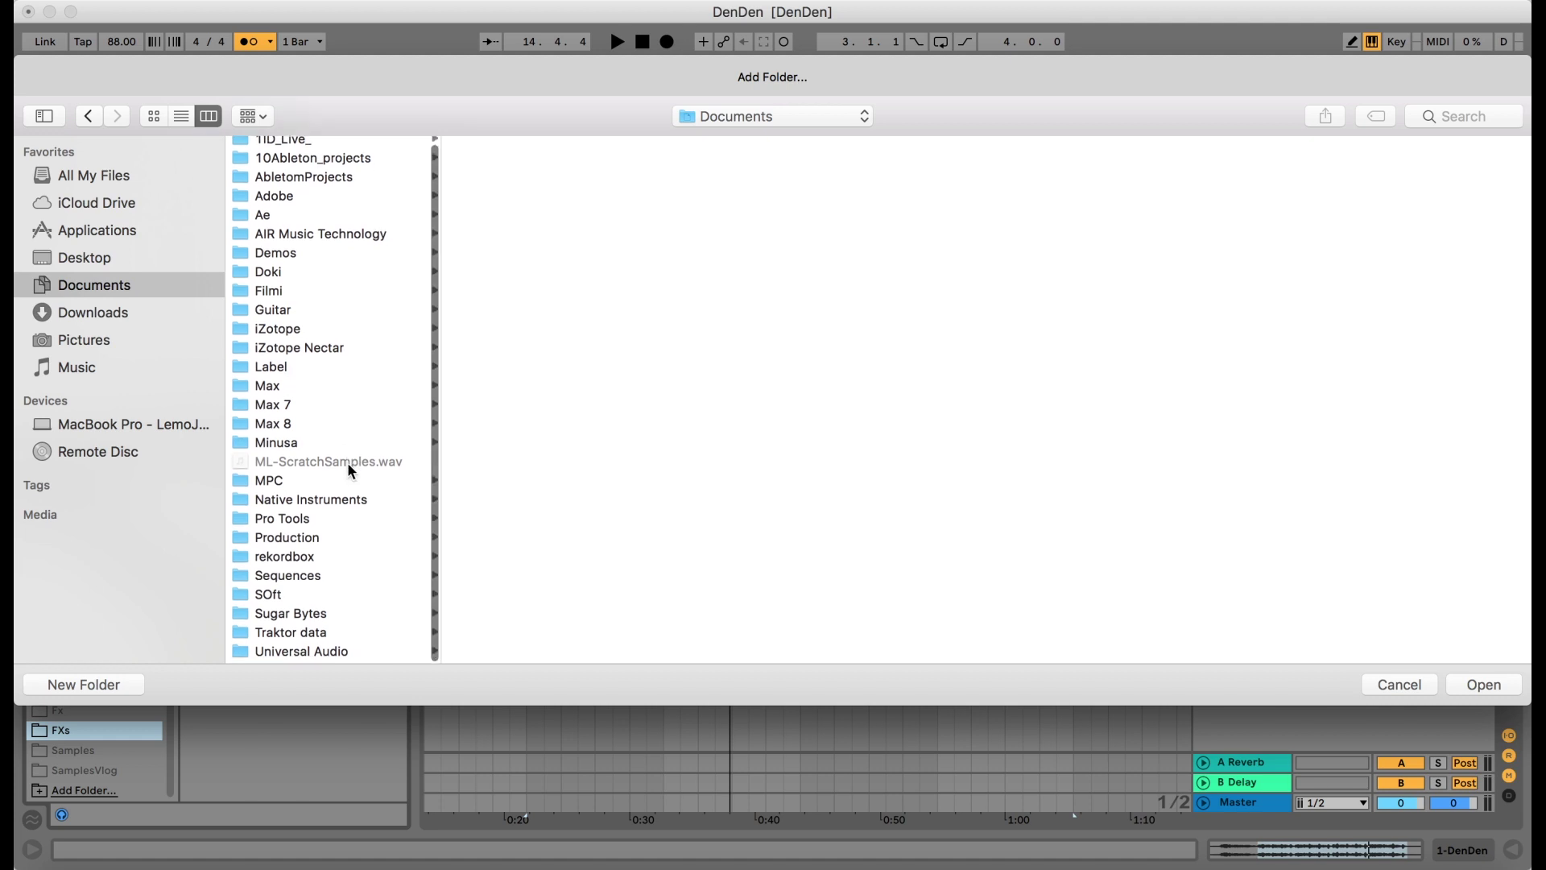
left_click(292, 541)
scroll(544, 577, "down", 3)
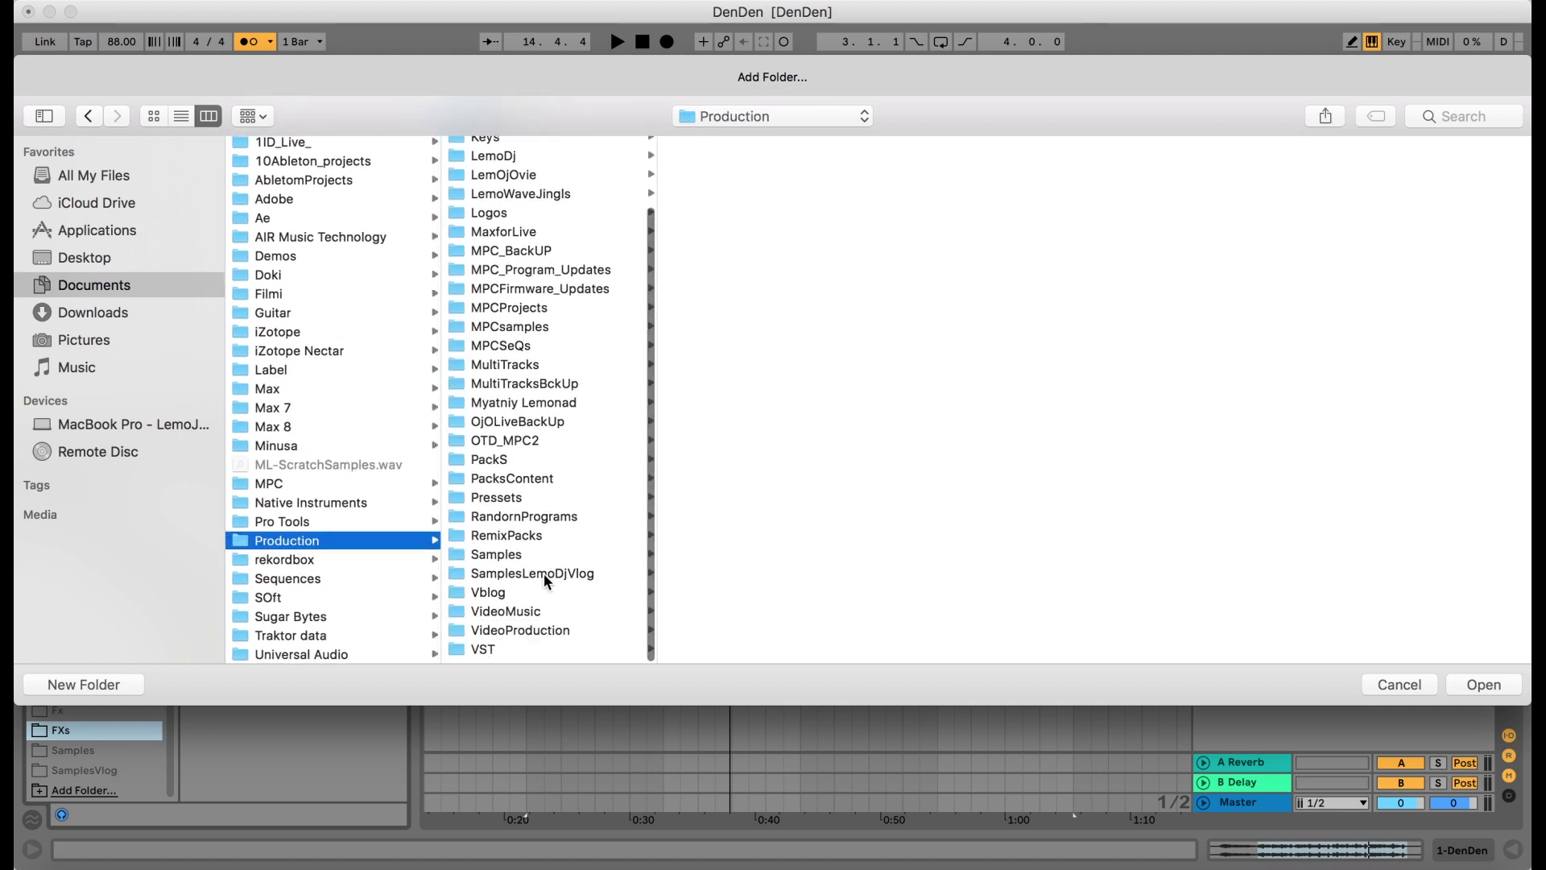
left_click(545, 580)
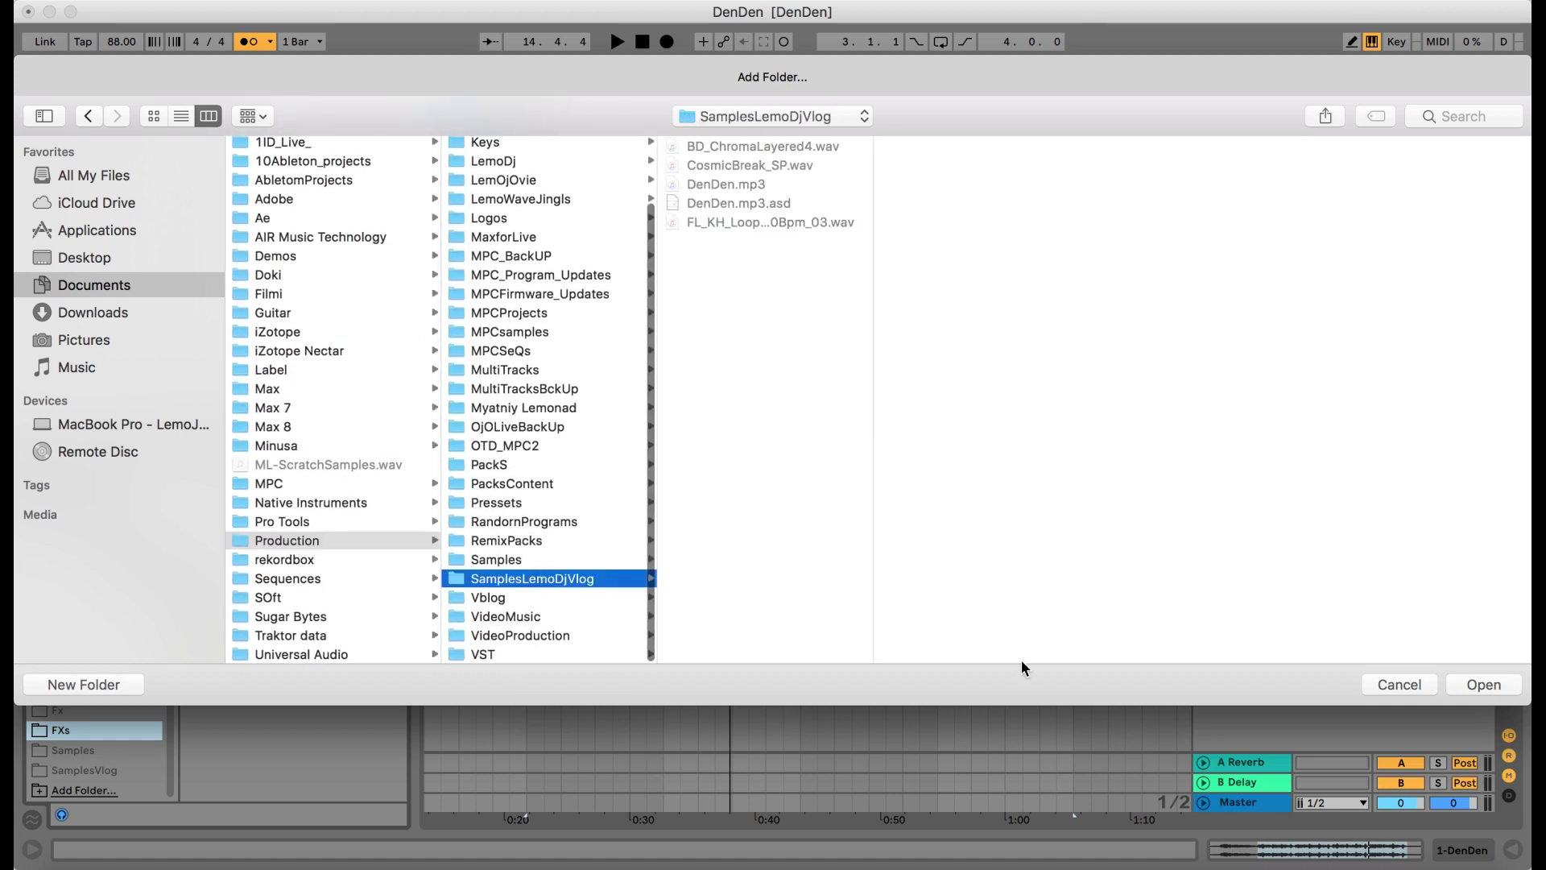
left_click(1503, 686)
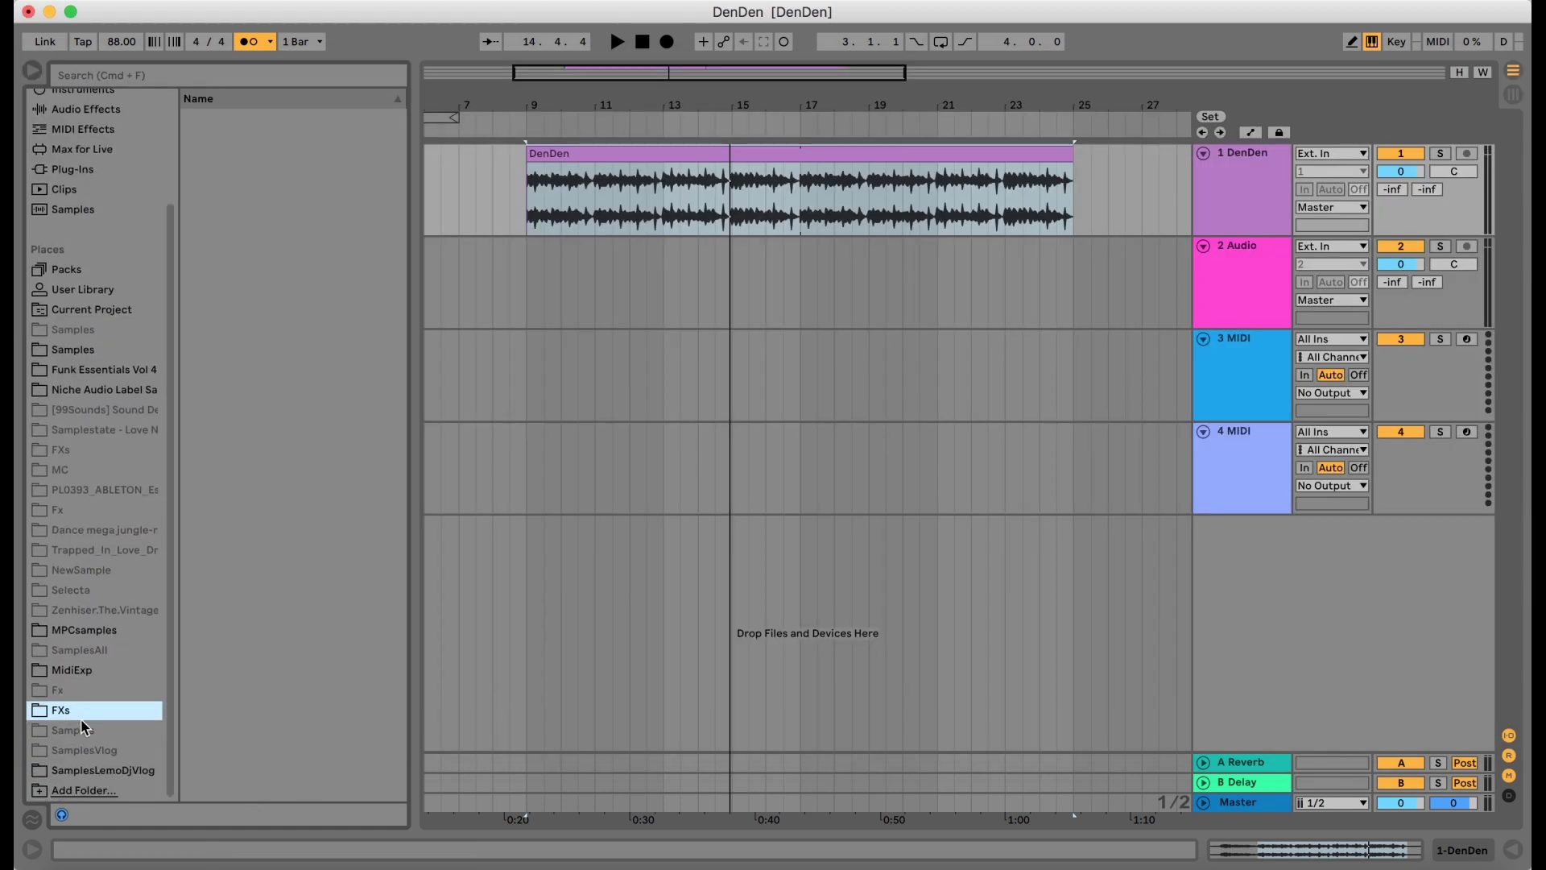
Step: Place BD_ChromaLayered4.wav from the SamplesLemoDjVlog folder on the second audio track at bar 9
left_click(89, 771)
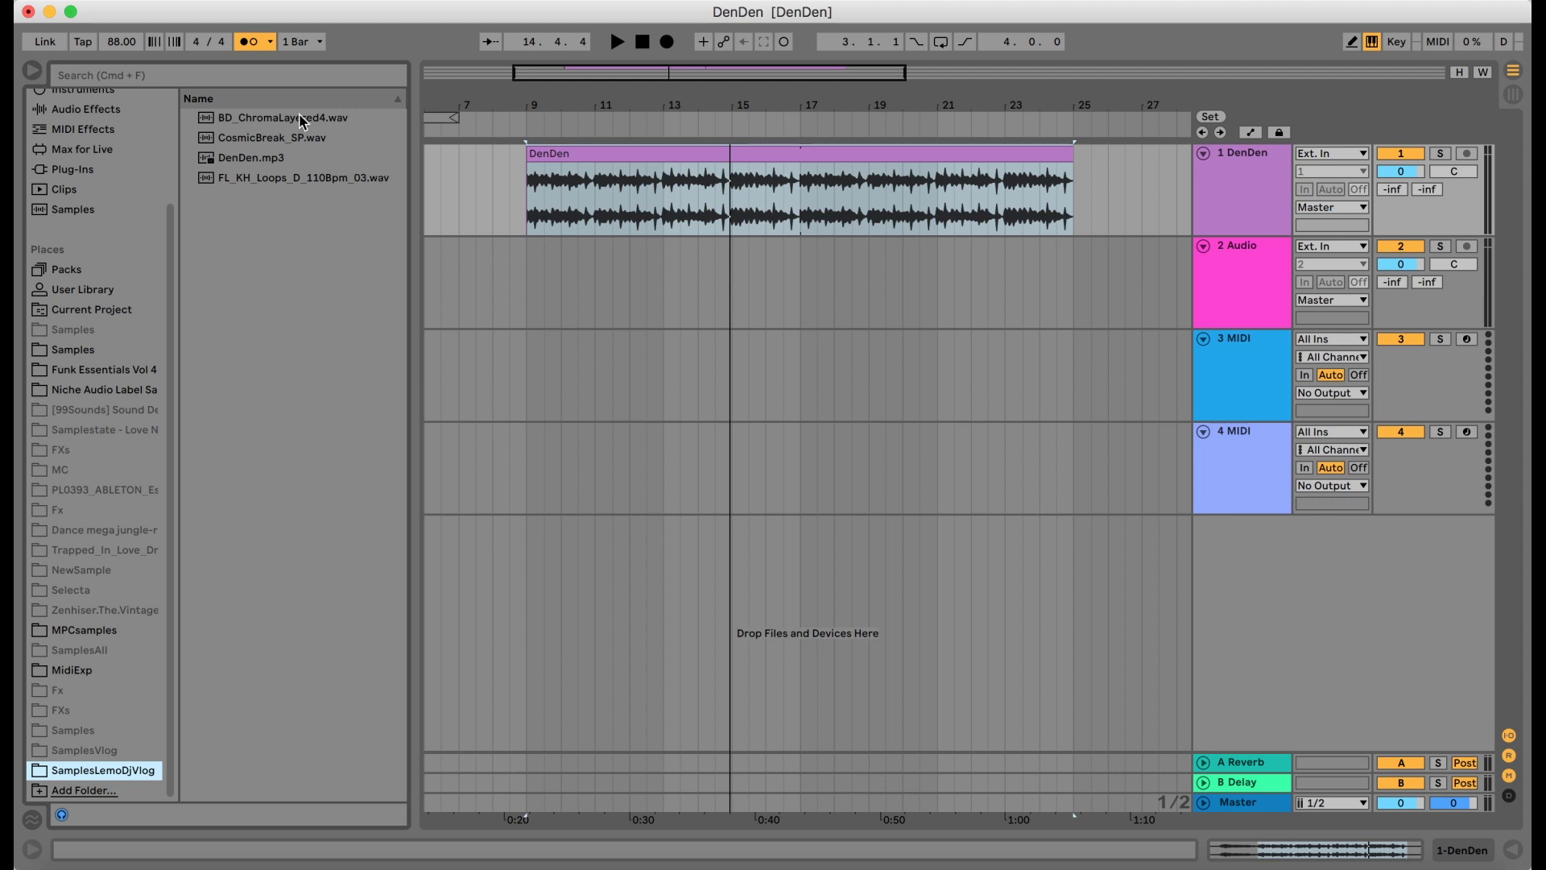
left_click(266, 118)
mouse_move(267, 118)
left_mouse_down()
mouse_move(504, 290)
mouse_move(530, 273)
left_mouse_up()
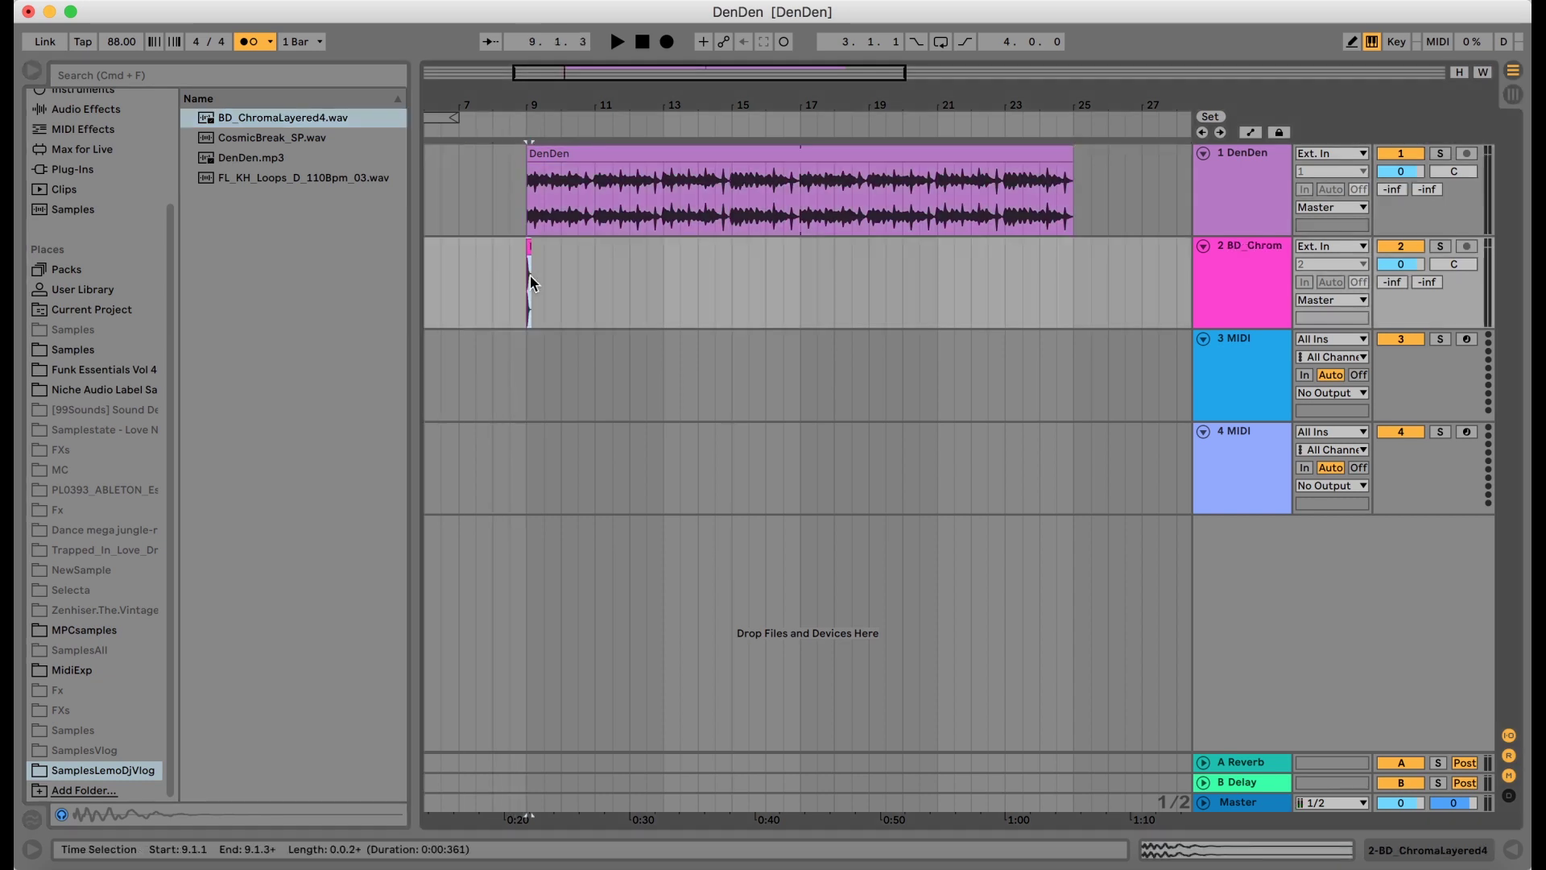
Step: Turn off warping for the BD_ChromaLayered4 kick clip and trim its end to 9.1.3
left_click(1173, 850)
left_click(246, 446)
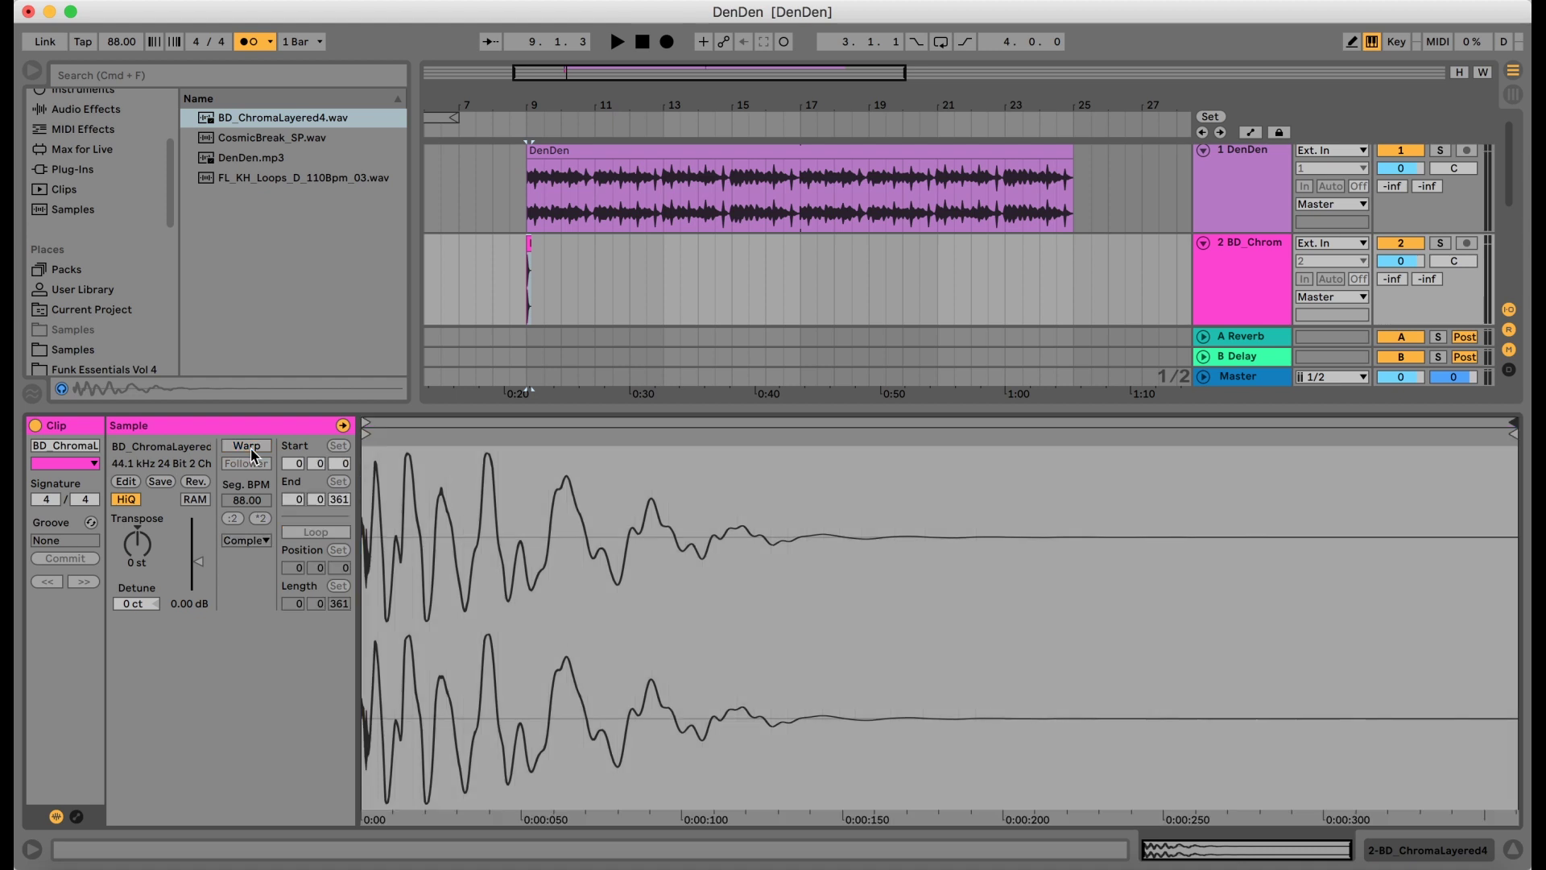
left_click_drag(518, 102, 518, 161)
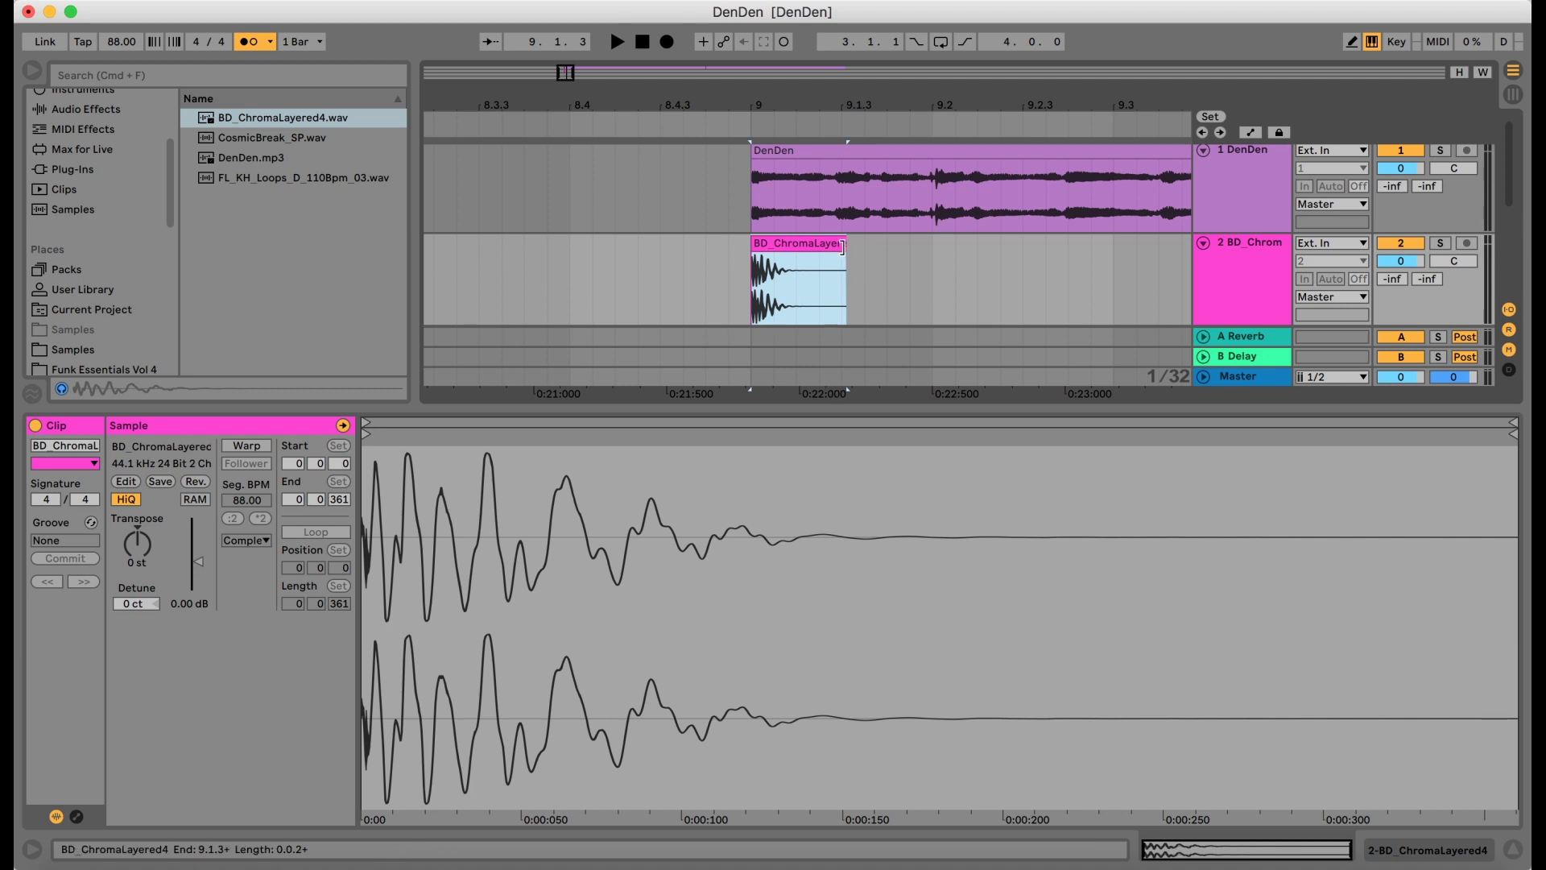
left_click_drag(840, 245, 834, 246)
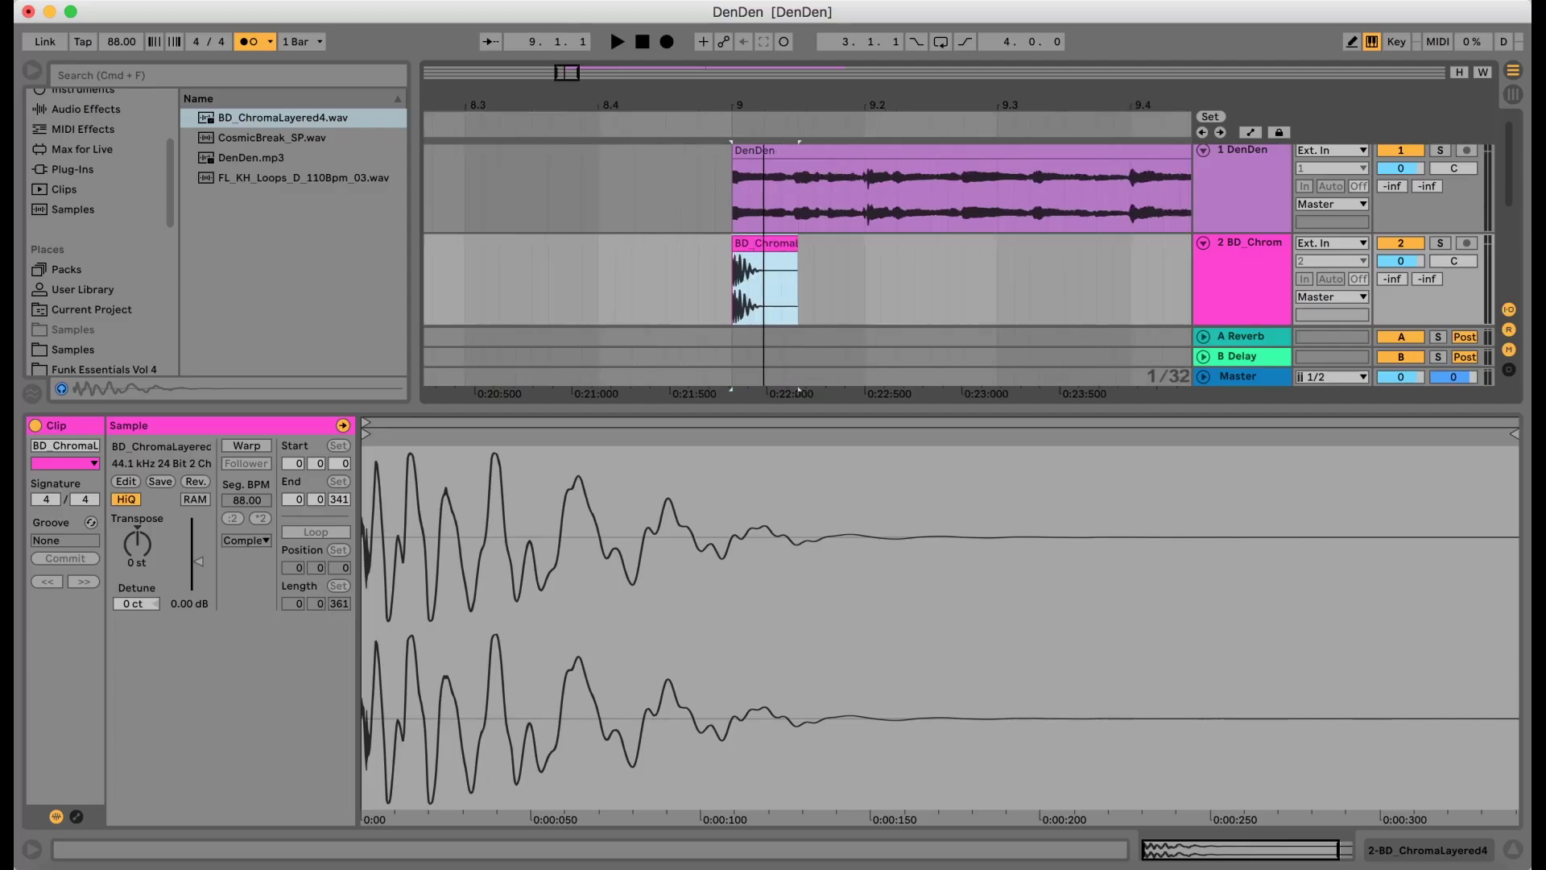
Step: Remove the fade-in at the start of the kick clip and listen from just before bar 9
left_click_drag(625, 105, 623, 94)
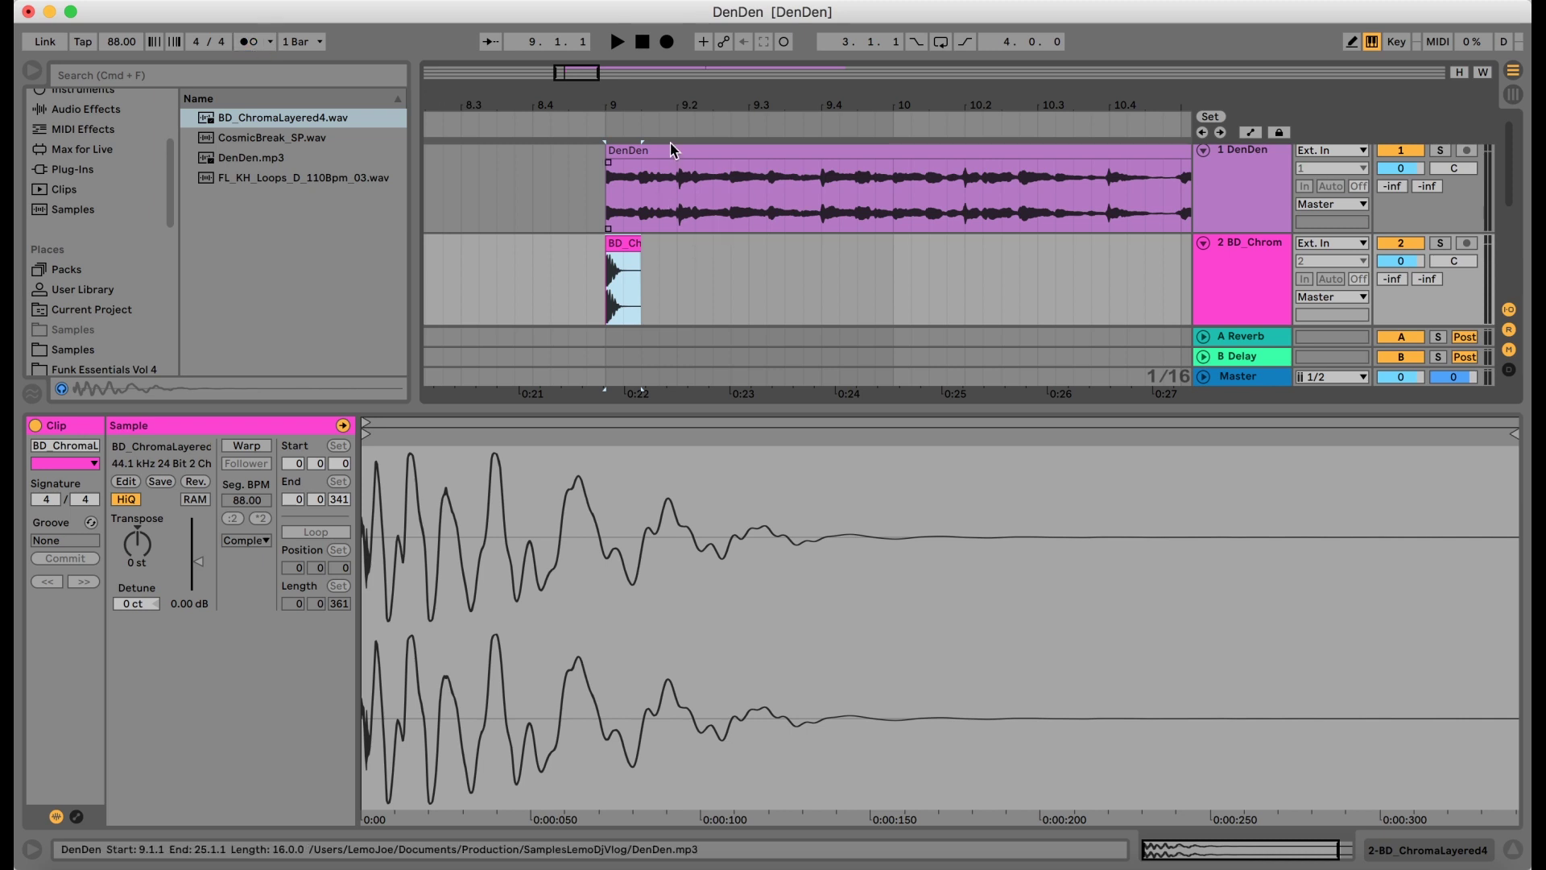
left_click(615, 242)
key("z")
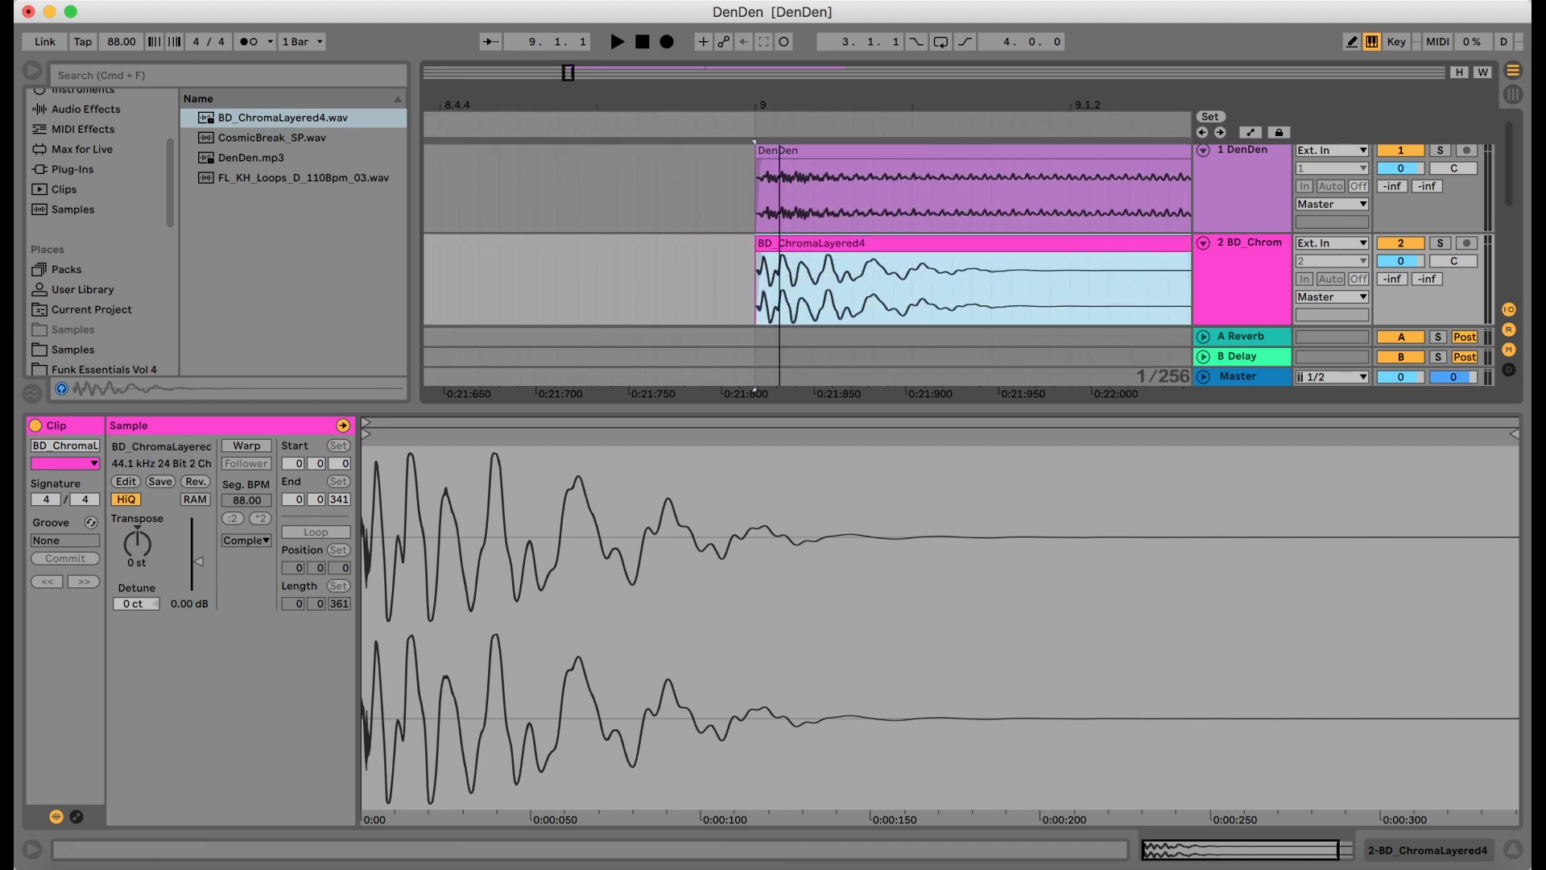
scroll(799, 176, "up", 5)
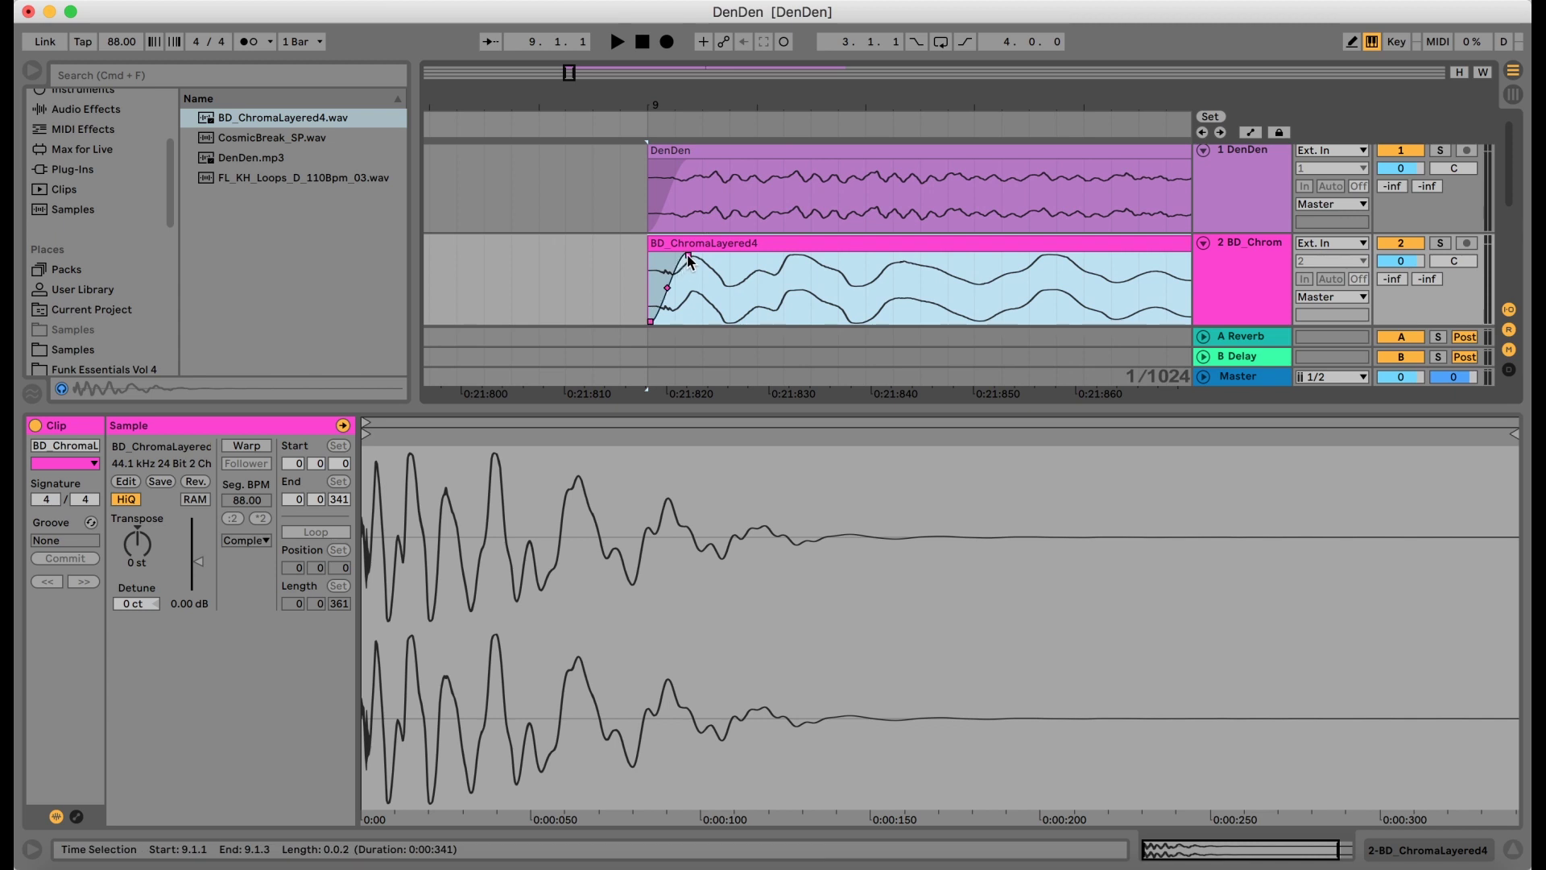
left_click(687, 256)
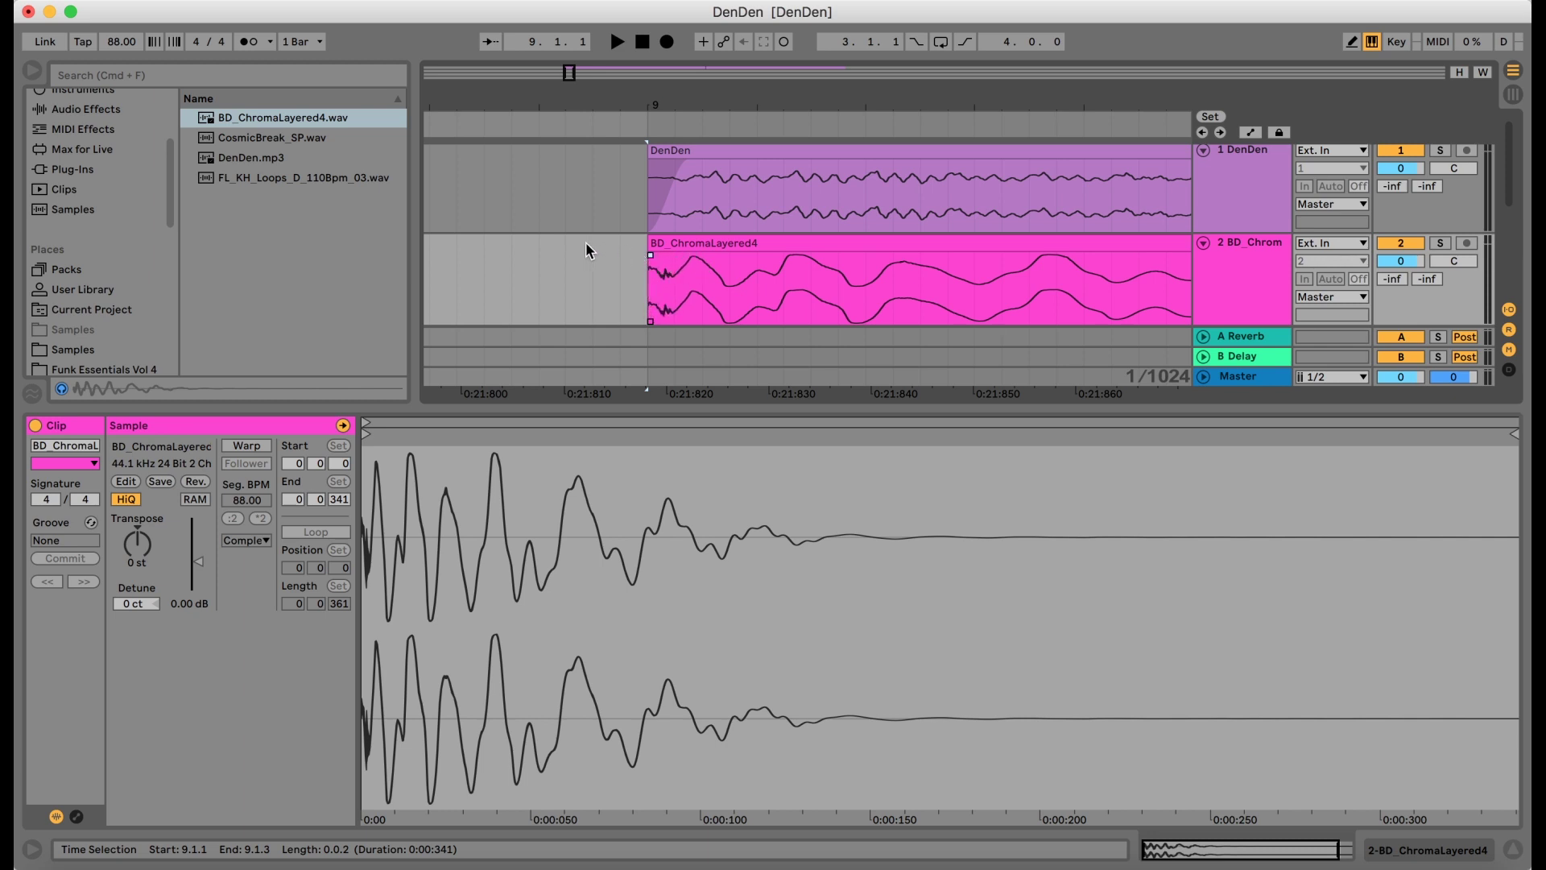
left_click_drag(709, 288, 403, 229)
left_click(572, 219)
key("space")
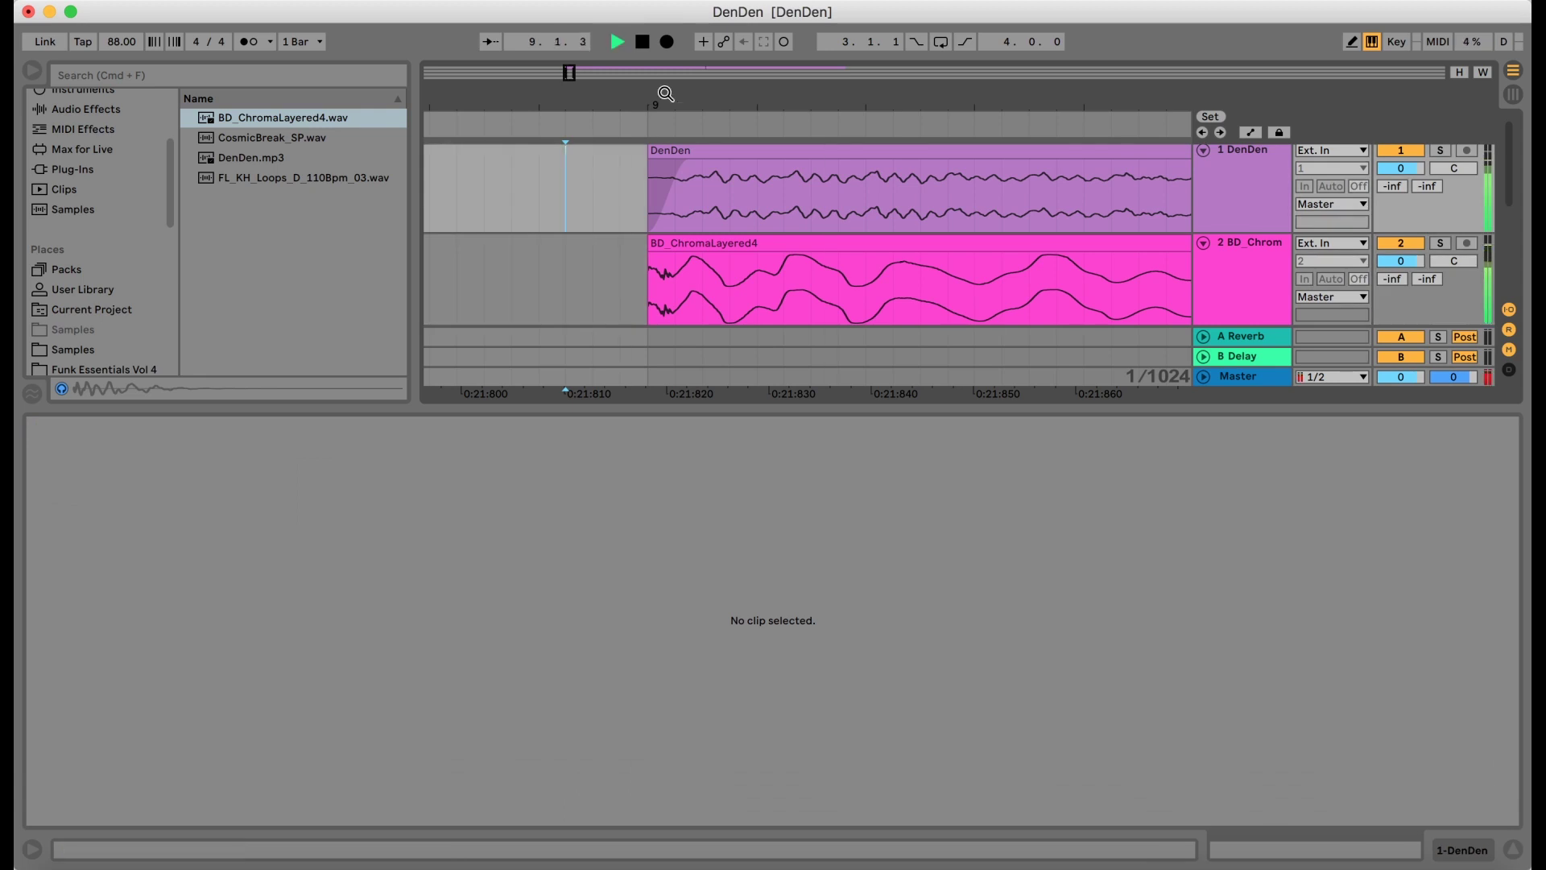
key("space")
Step: Copy the kick clip onto all four beats of bar 9 and duplicate that bar of kicks into bar 10
left_click_drag(648, 104, 645, 29)
left_click(656, 244)
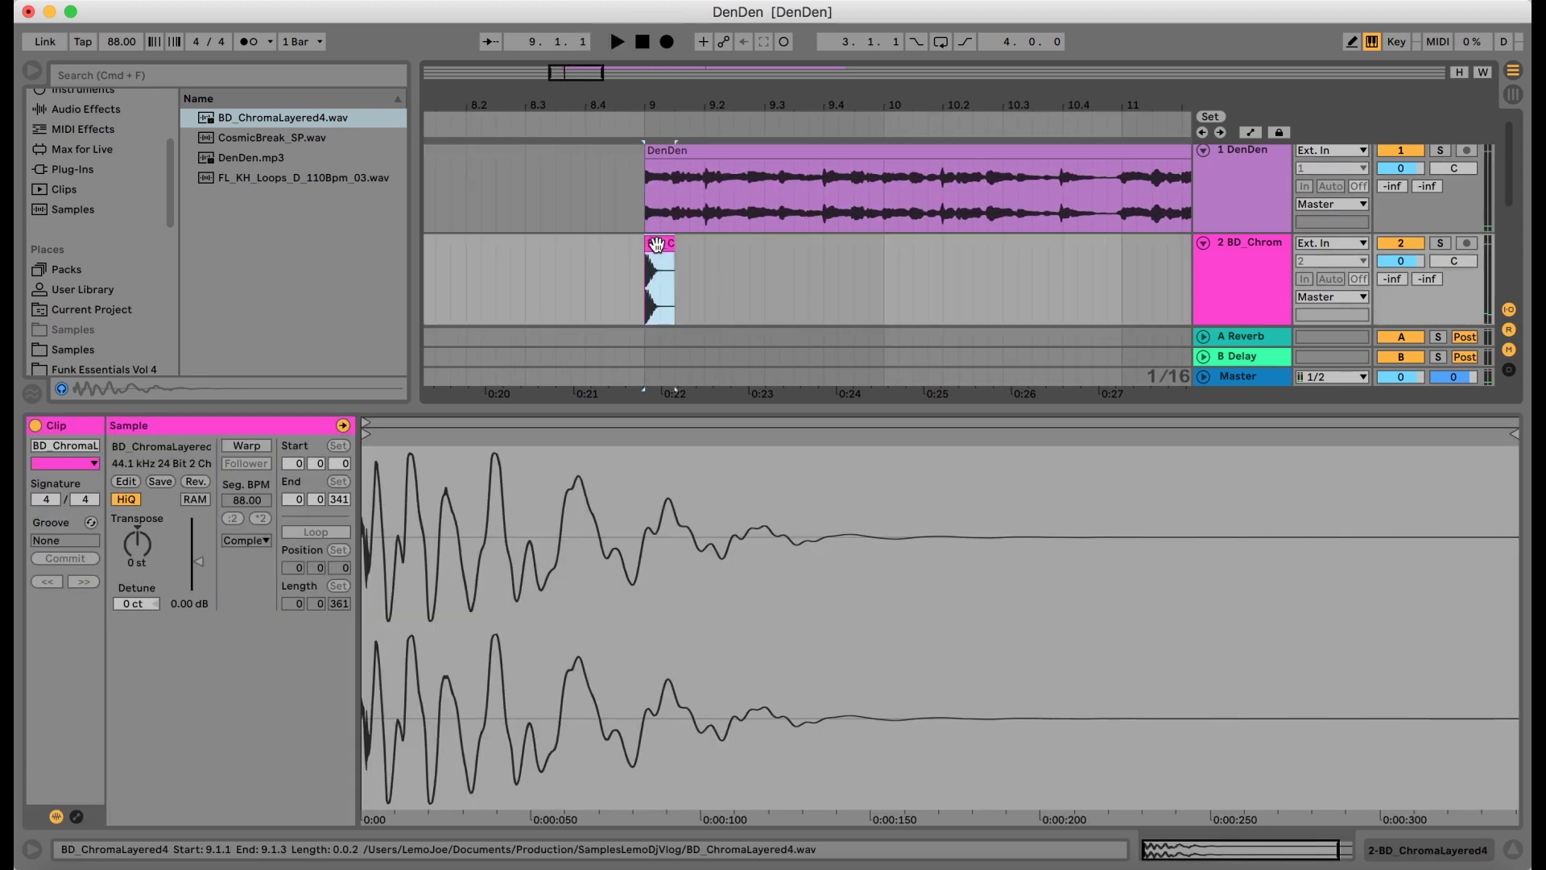
left_click_drag(657, 244, 645, 288)
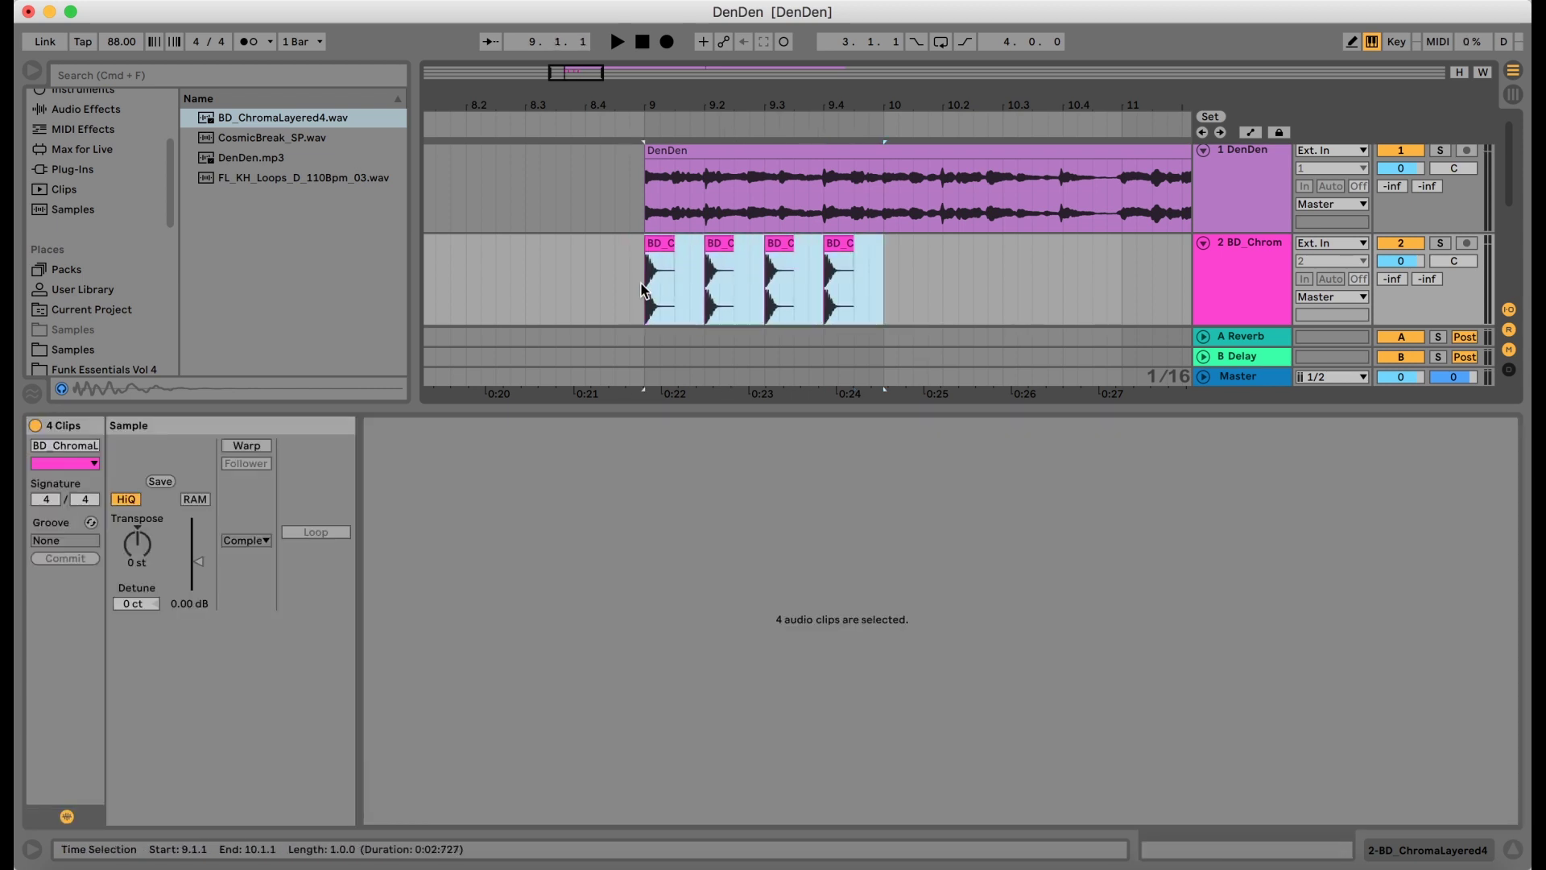
key("super+d")
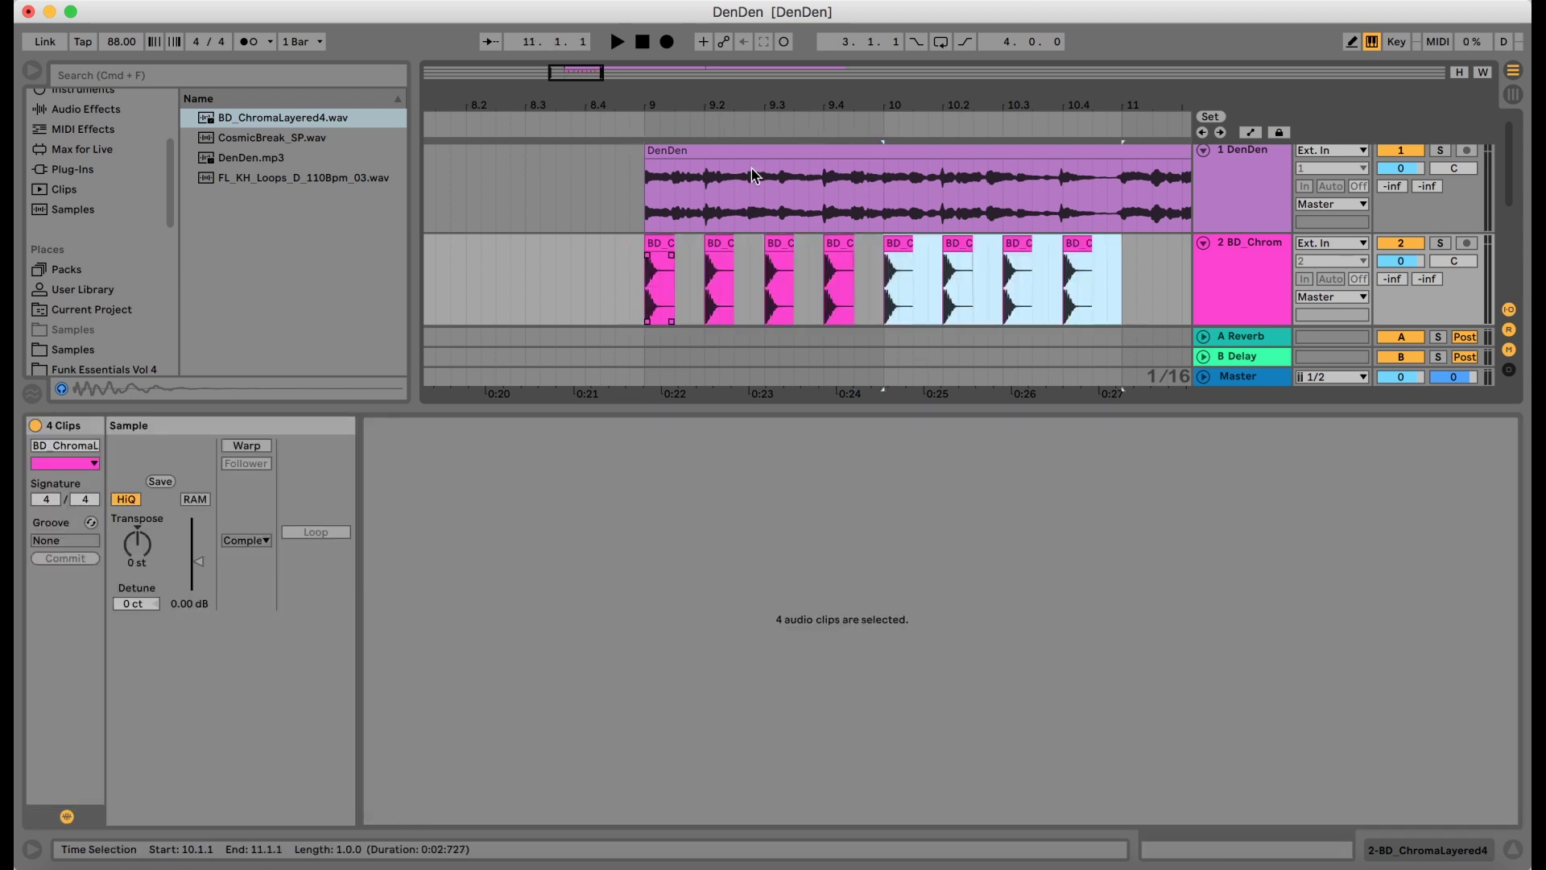
Step: Duplicate the bar of kick clips repeatedly up to the end of the DenDen clip at bar 25, and play from bar 9
left_click_drag(718, 105, 718, 105)
key("super+d")
key("super+d")
key("super+d")
key("super+d")
key("super+d")
key("super+d")
key("super+d")
key("super+d")
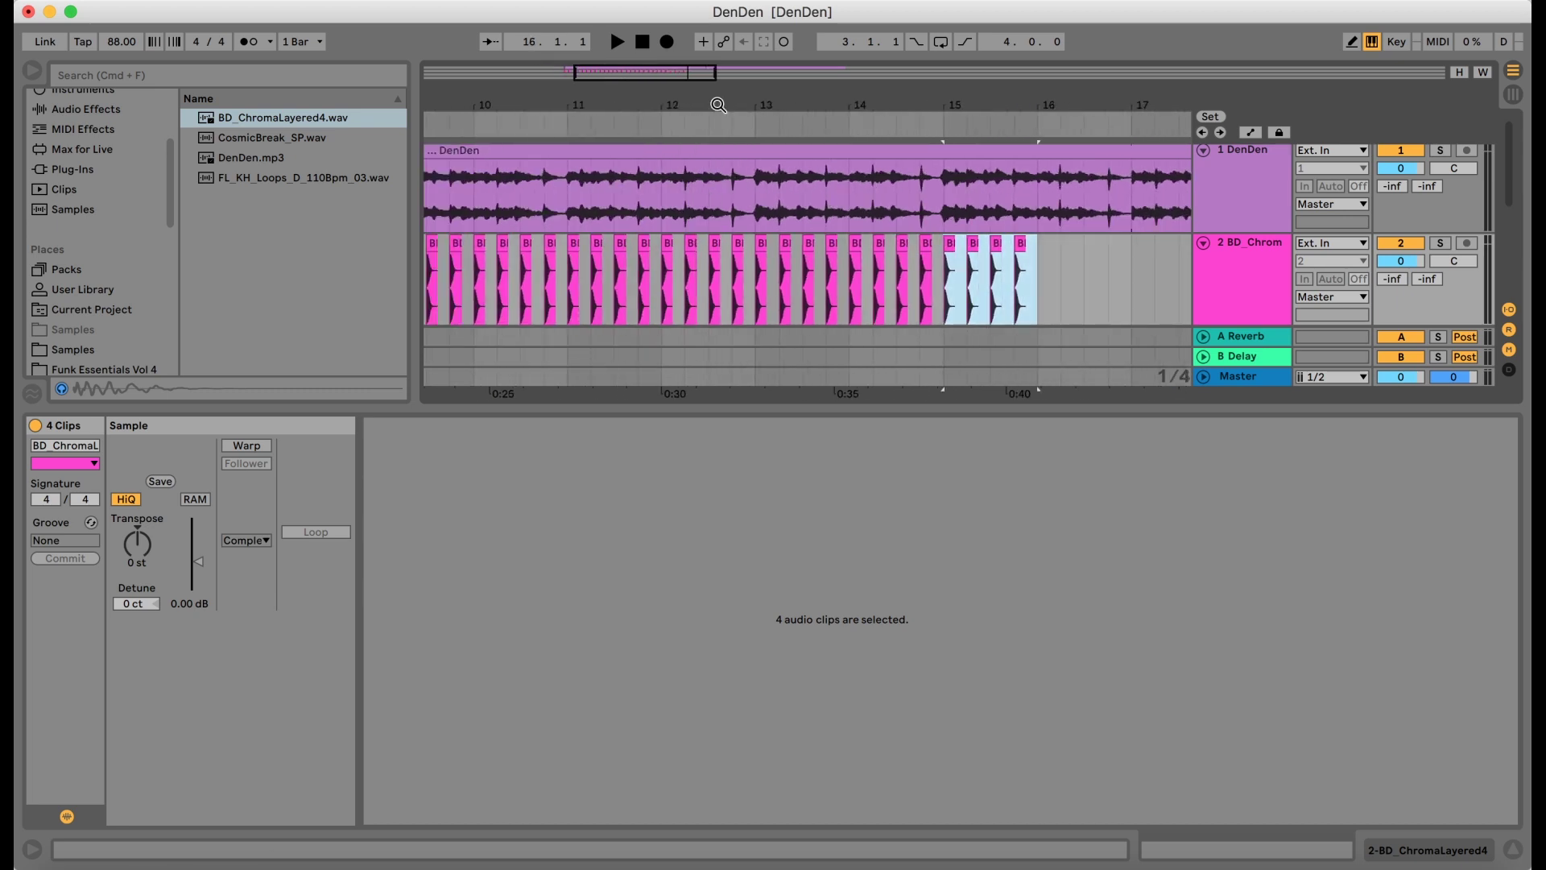
key("super+d")
left_click_drag(718, 104, 679, 104)
key("super+d")
key("super+d")
key("super+d")
key("super+d")
key("super+d")
left_click(544, 188)
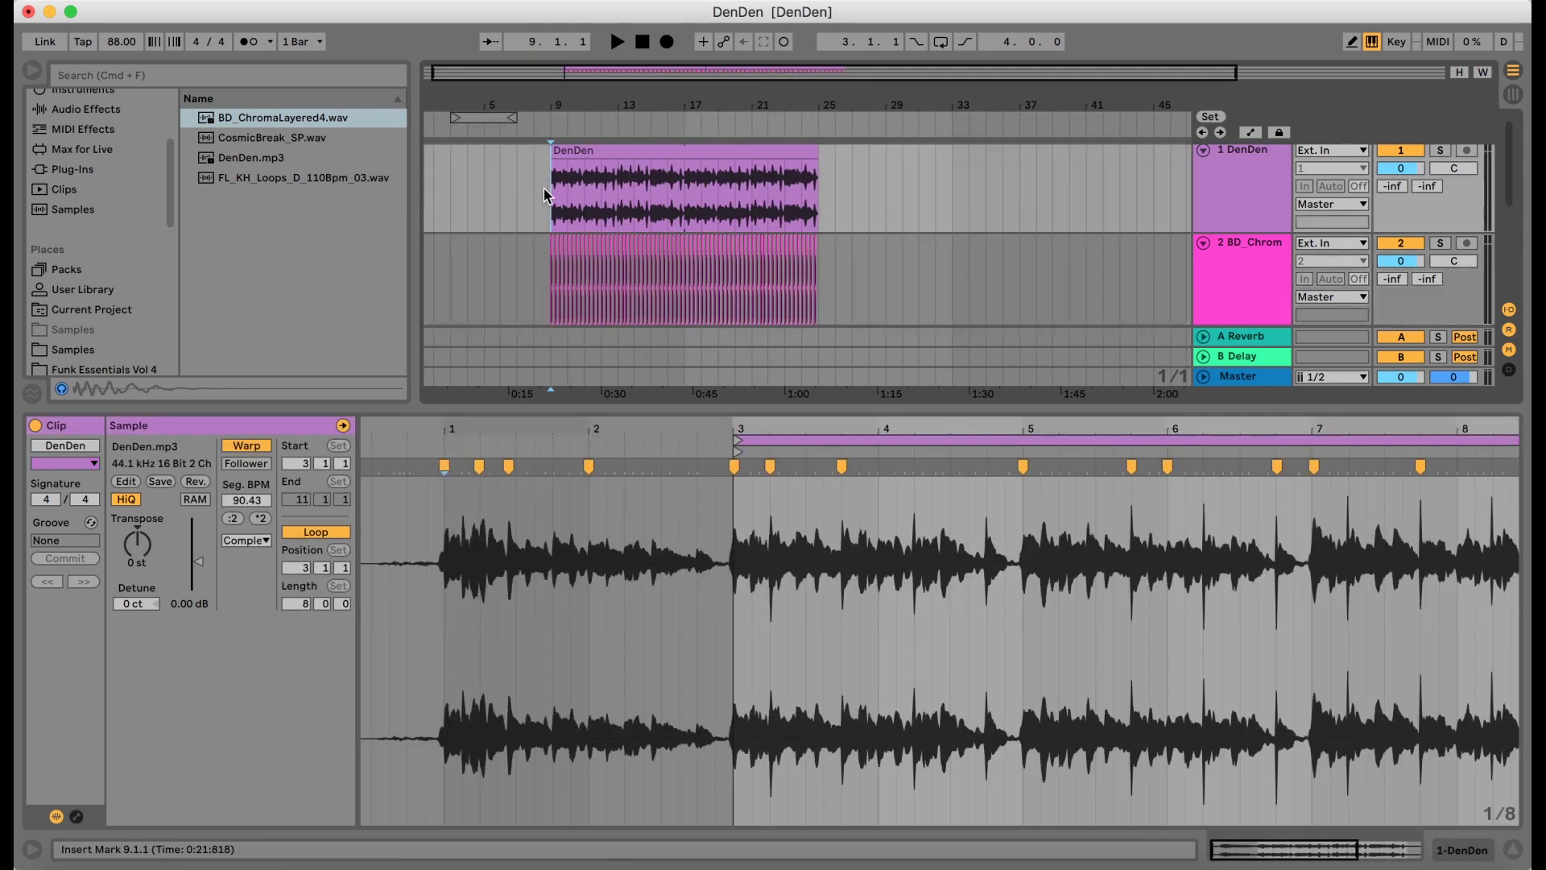
key("space")
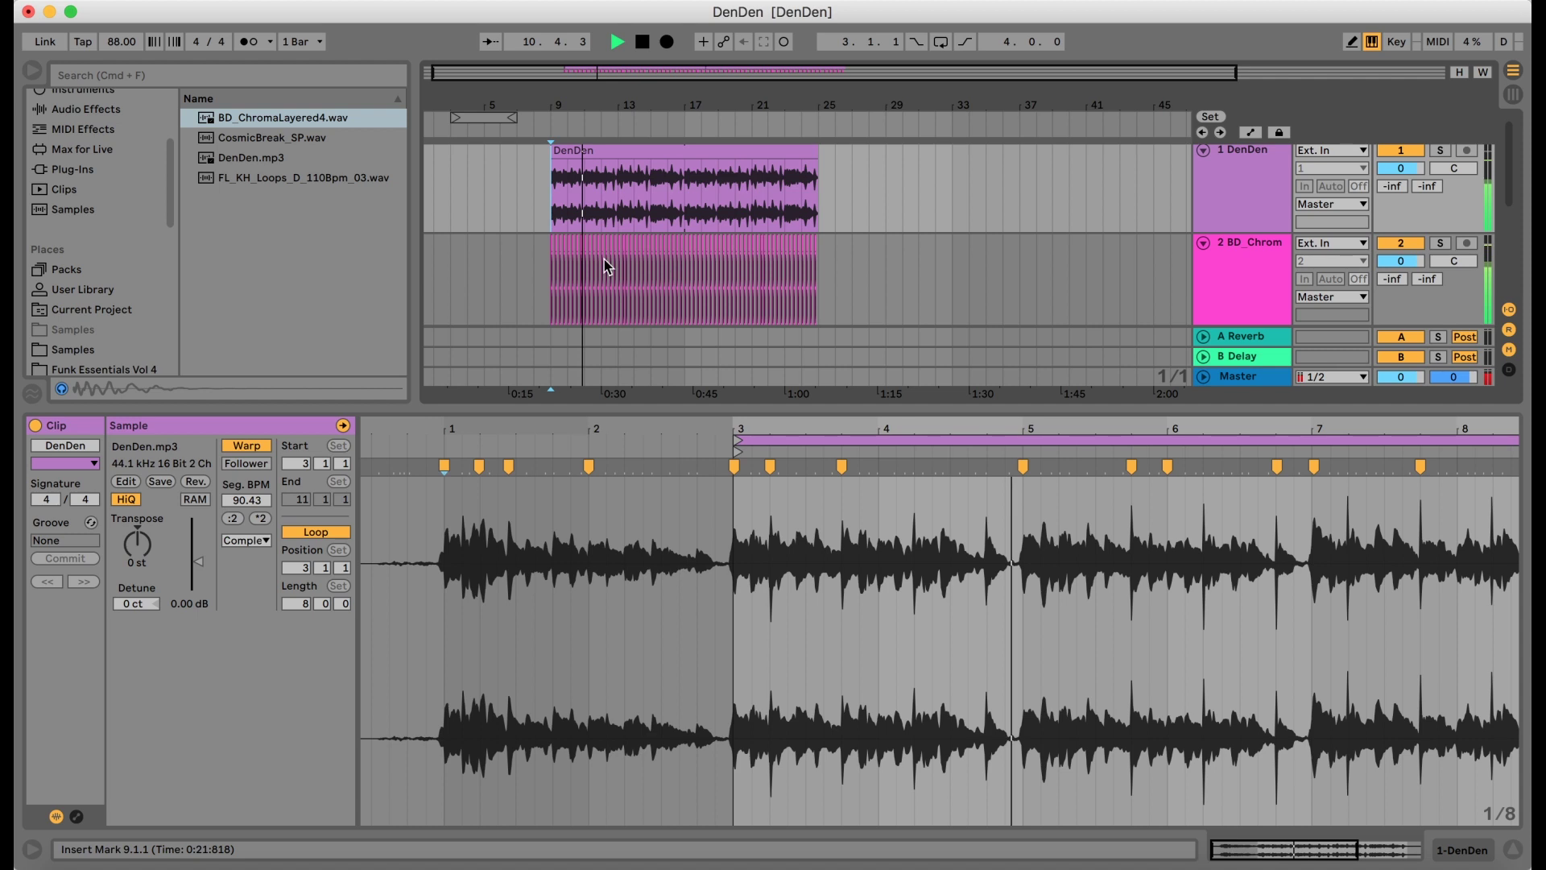
Step: Find the Limiter among the audio effects and unfold the Master track, replaying the mix from bar 9
scroll(127, 171, "up", 3)
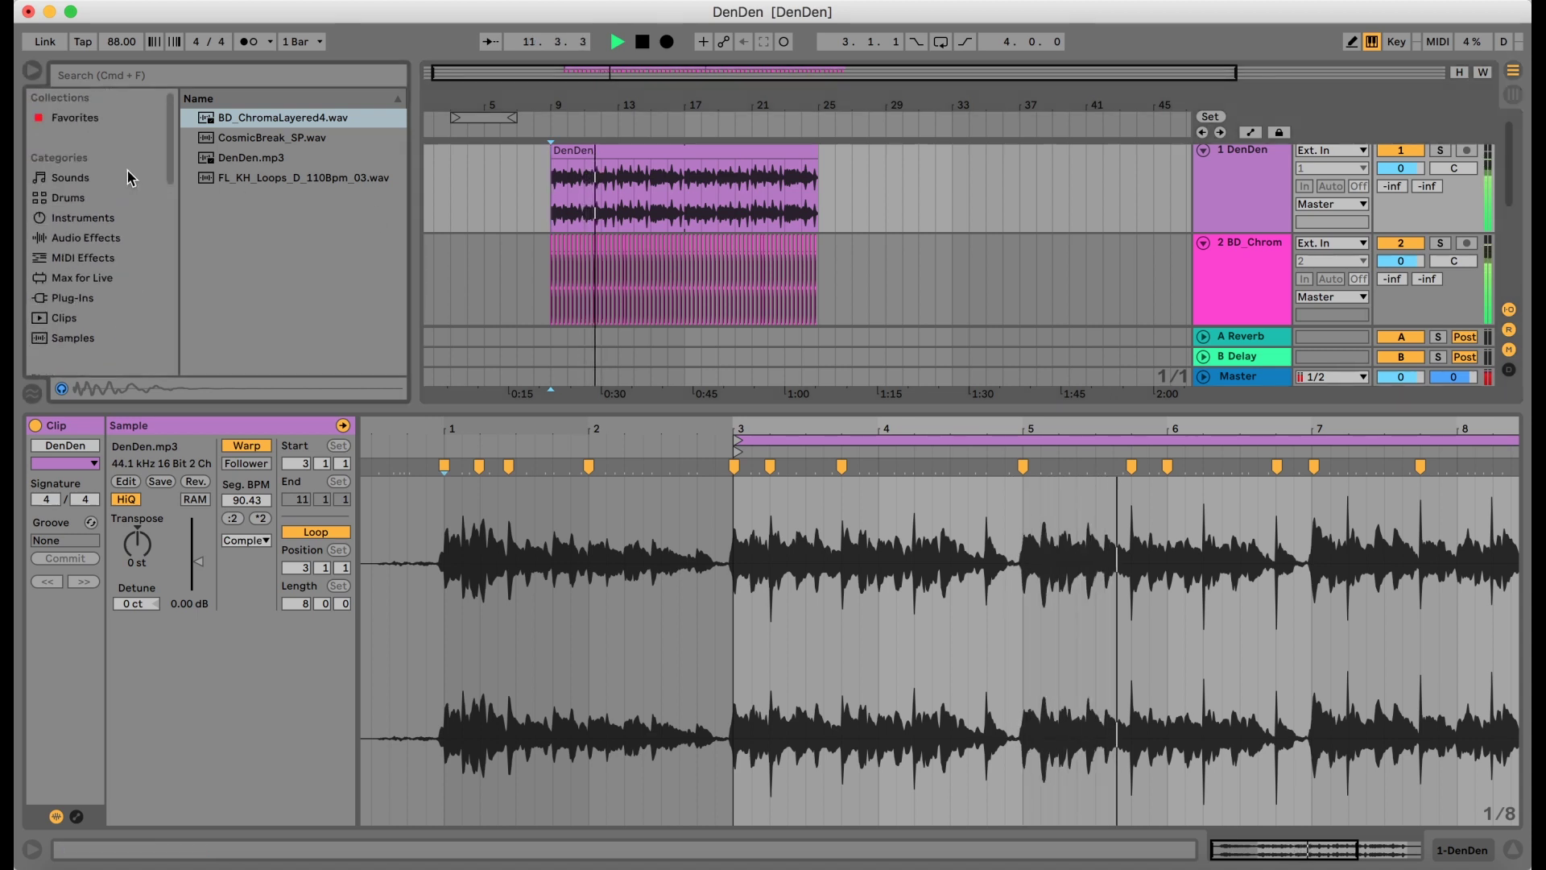
left_click(80, 237)
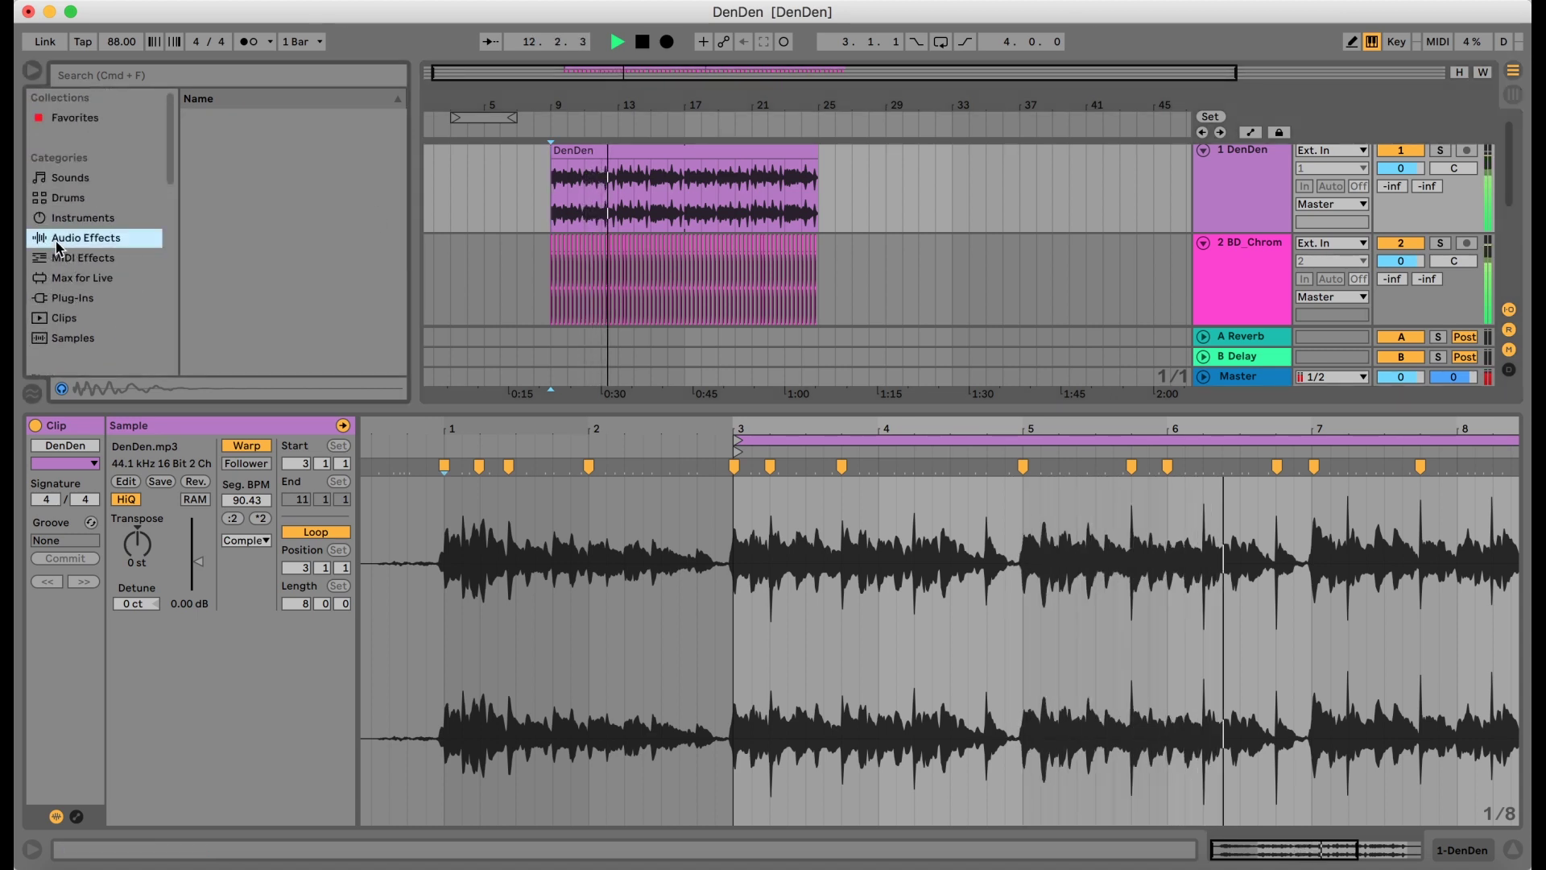
scroll(252, 317, "down", 3)
scroll(253, 317, "down", 3)
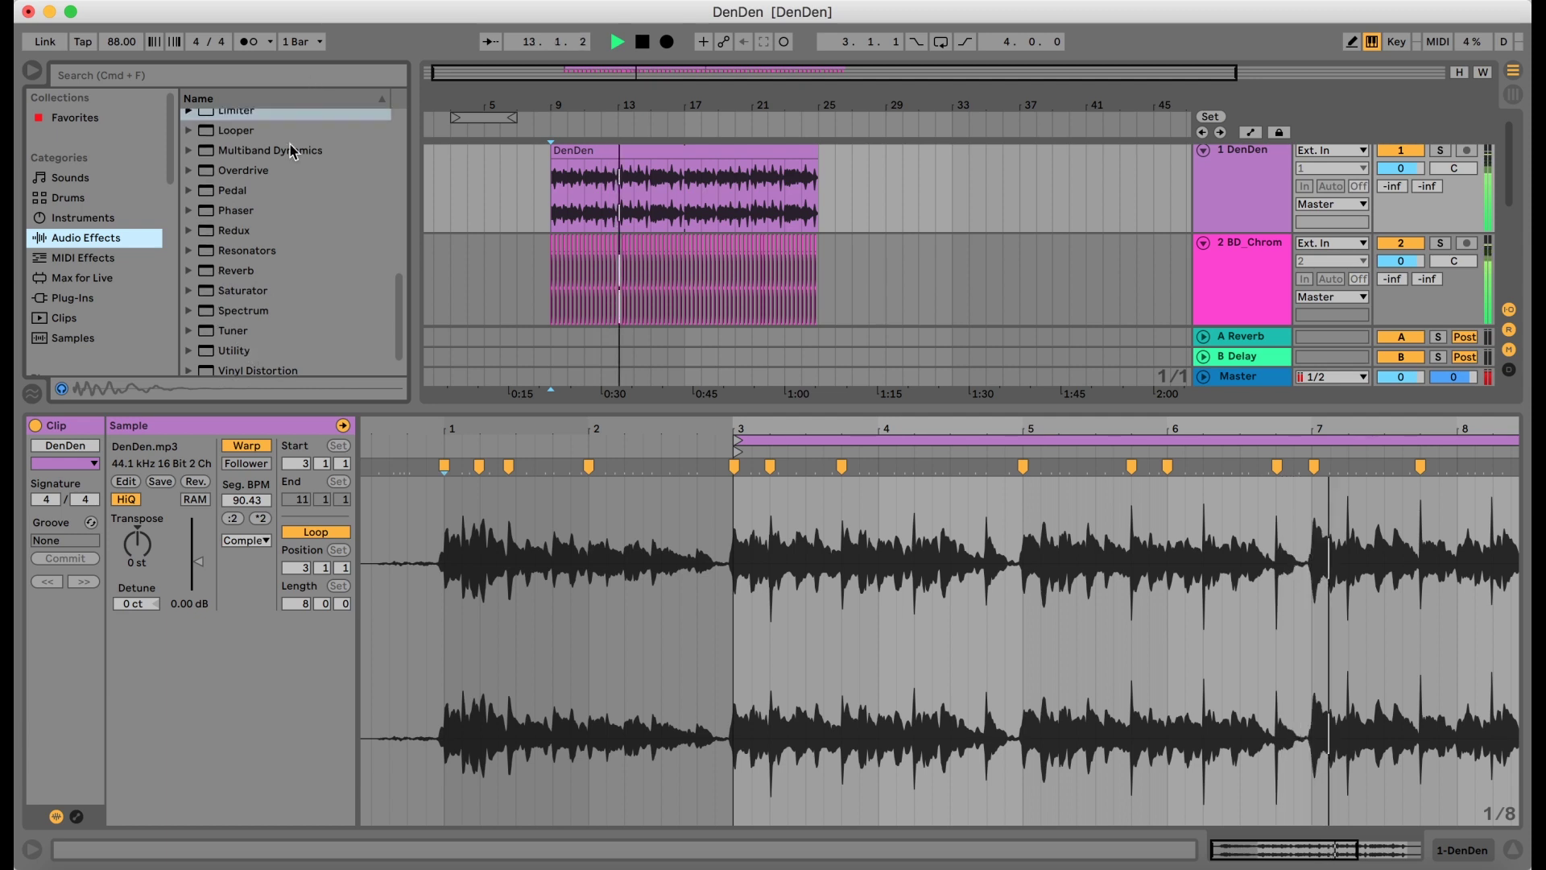
left_click(1230, 381)
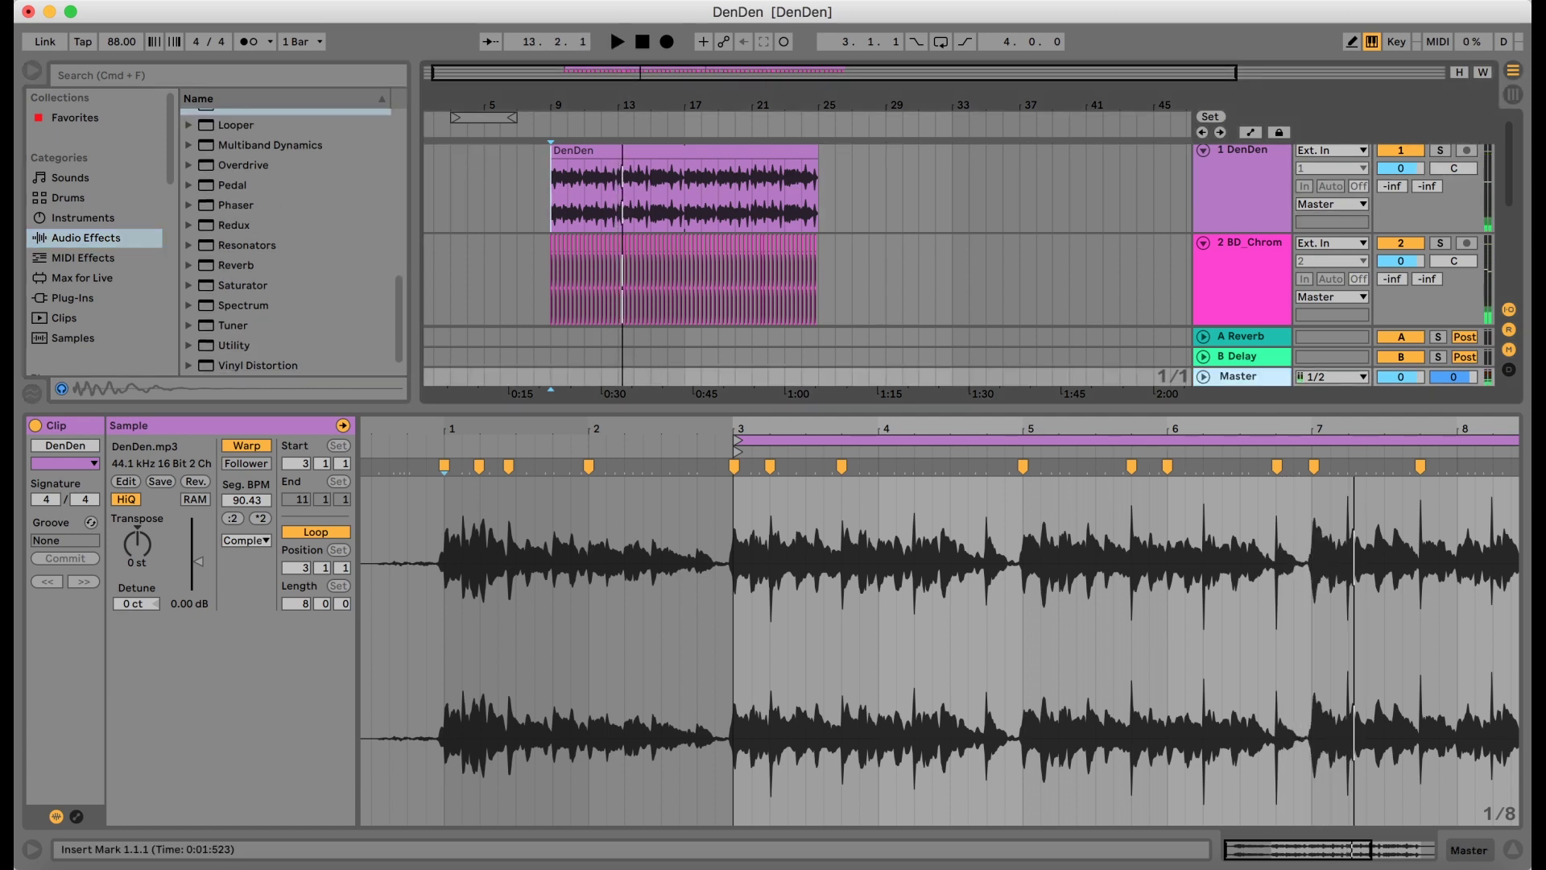
left_click(1202, 376)
key("space")
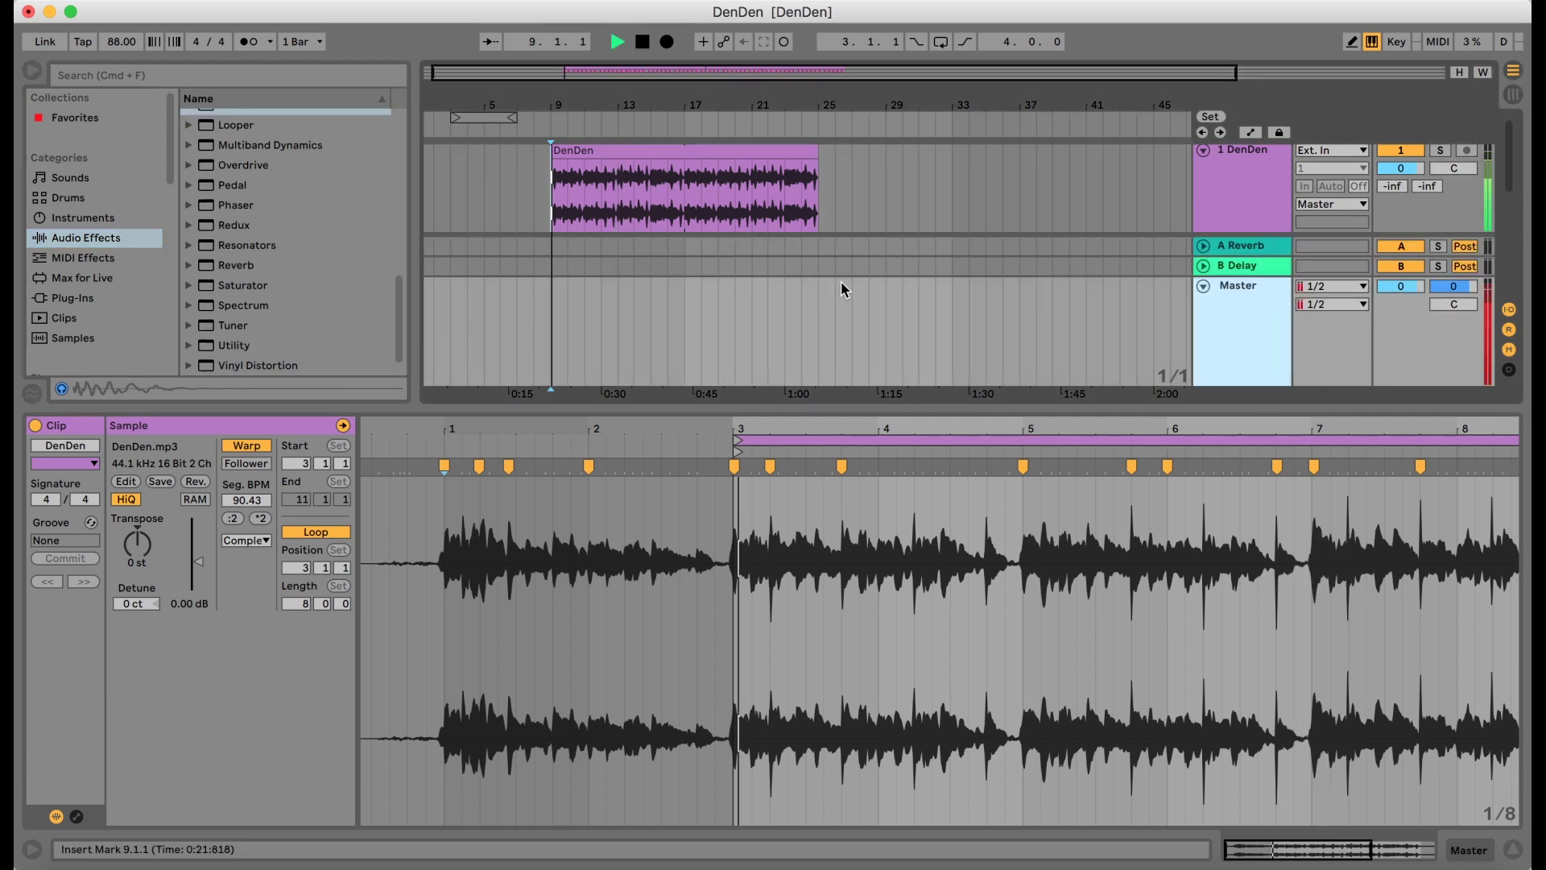
key("space")
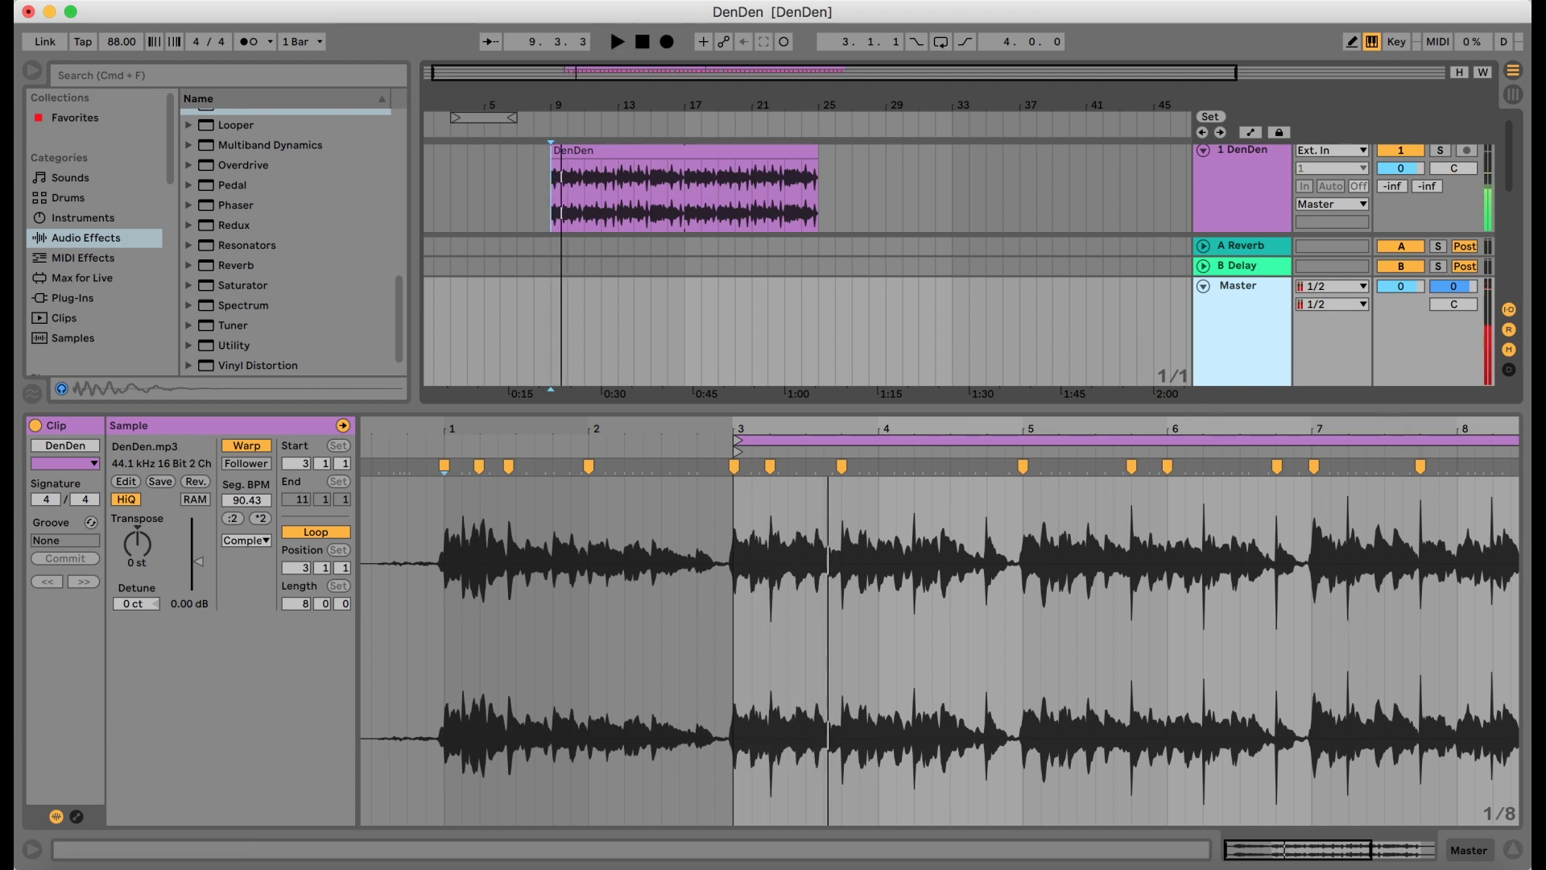
Step: Add the Limiter's Fast.adv preset to the Master track with 0.00 dB gain and listen from bar 9
left_click(1469, 850)
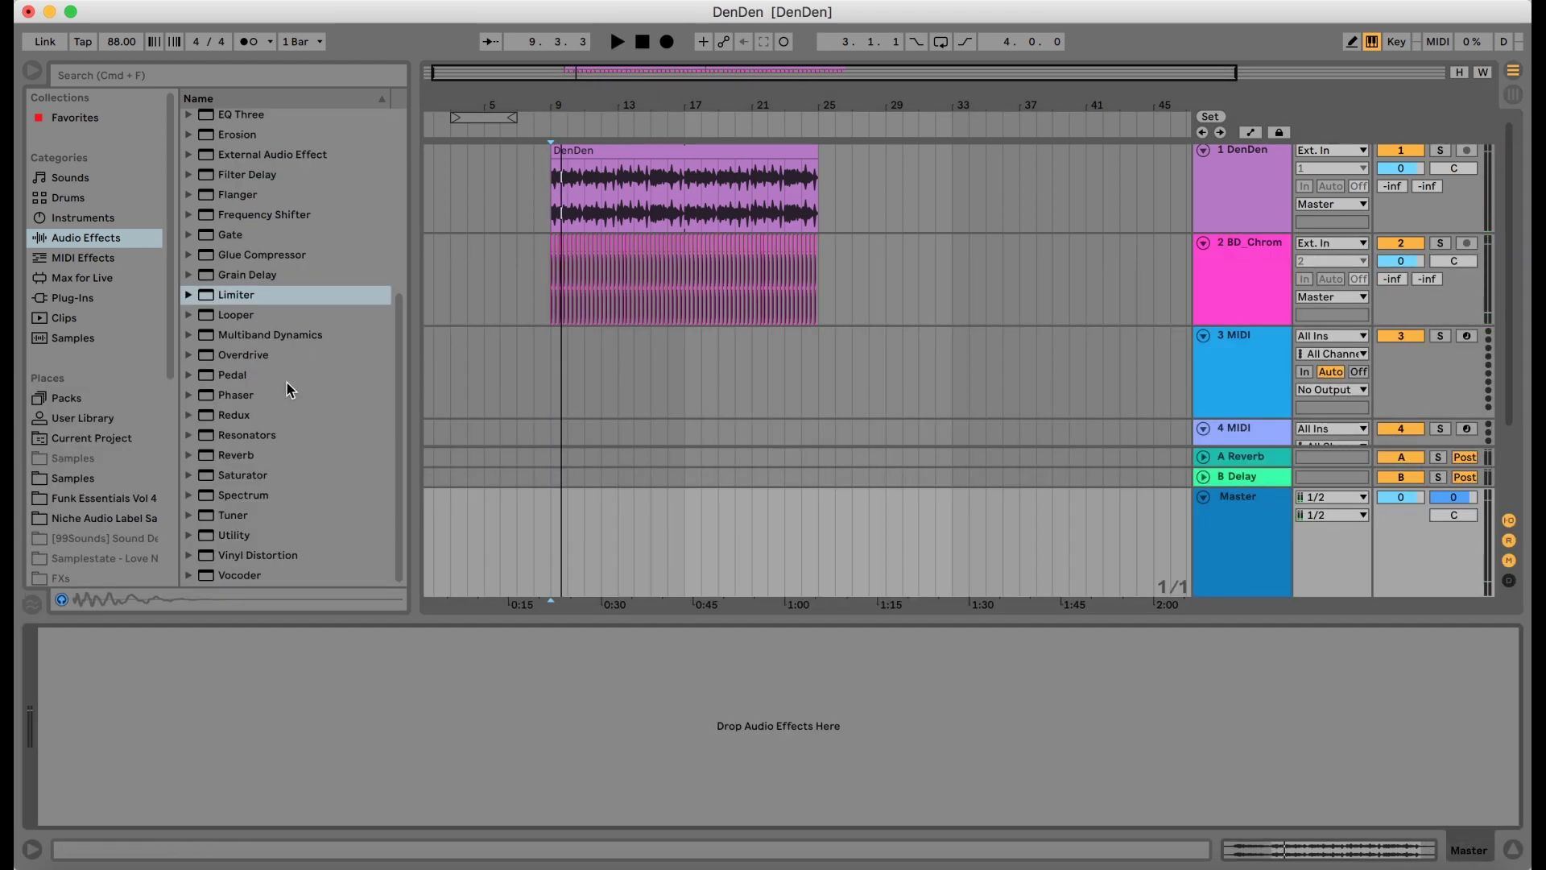
left_click(187, 295)
left_click_drag(233, 314, 214, 710)
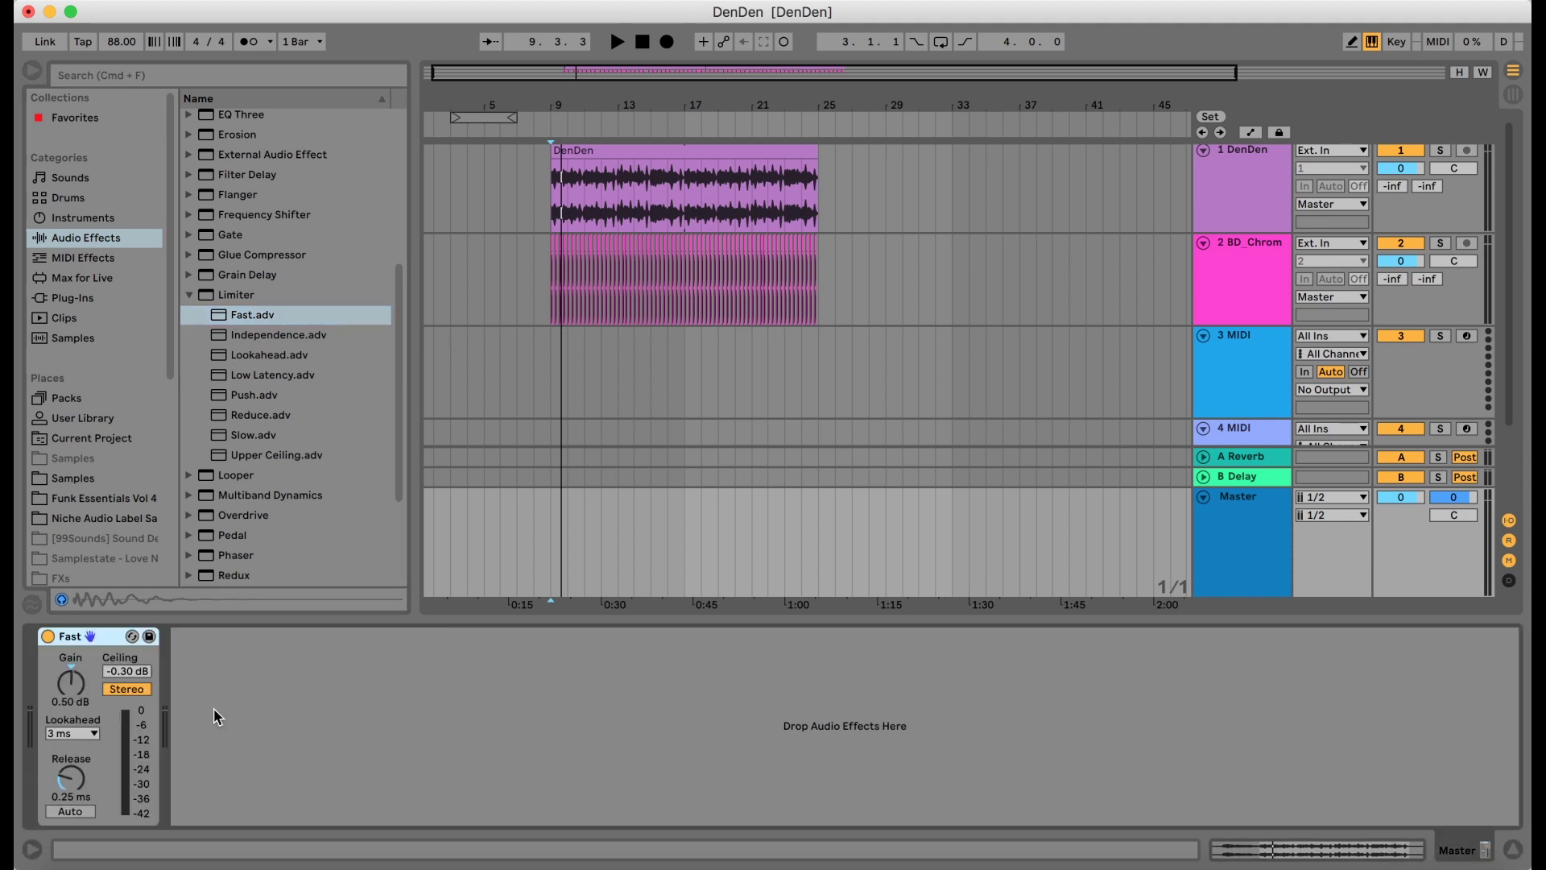
key("space")
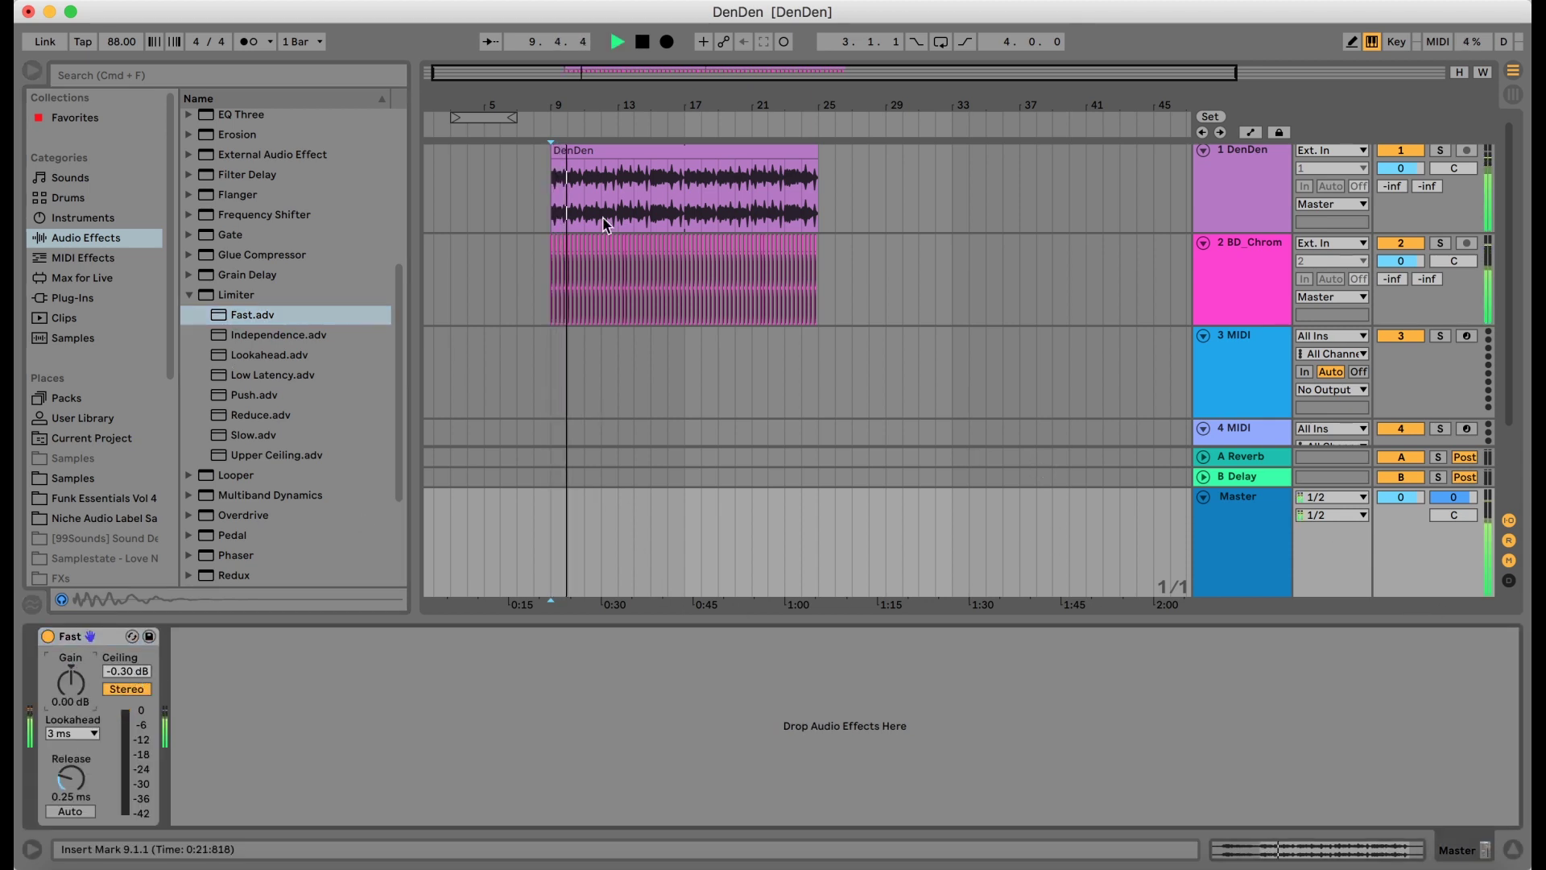
left_click_drag(535, 105, 526, 96)
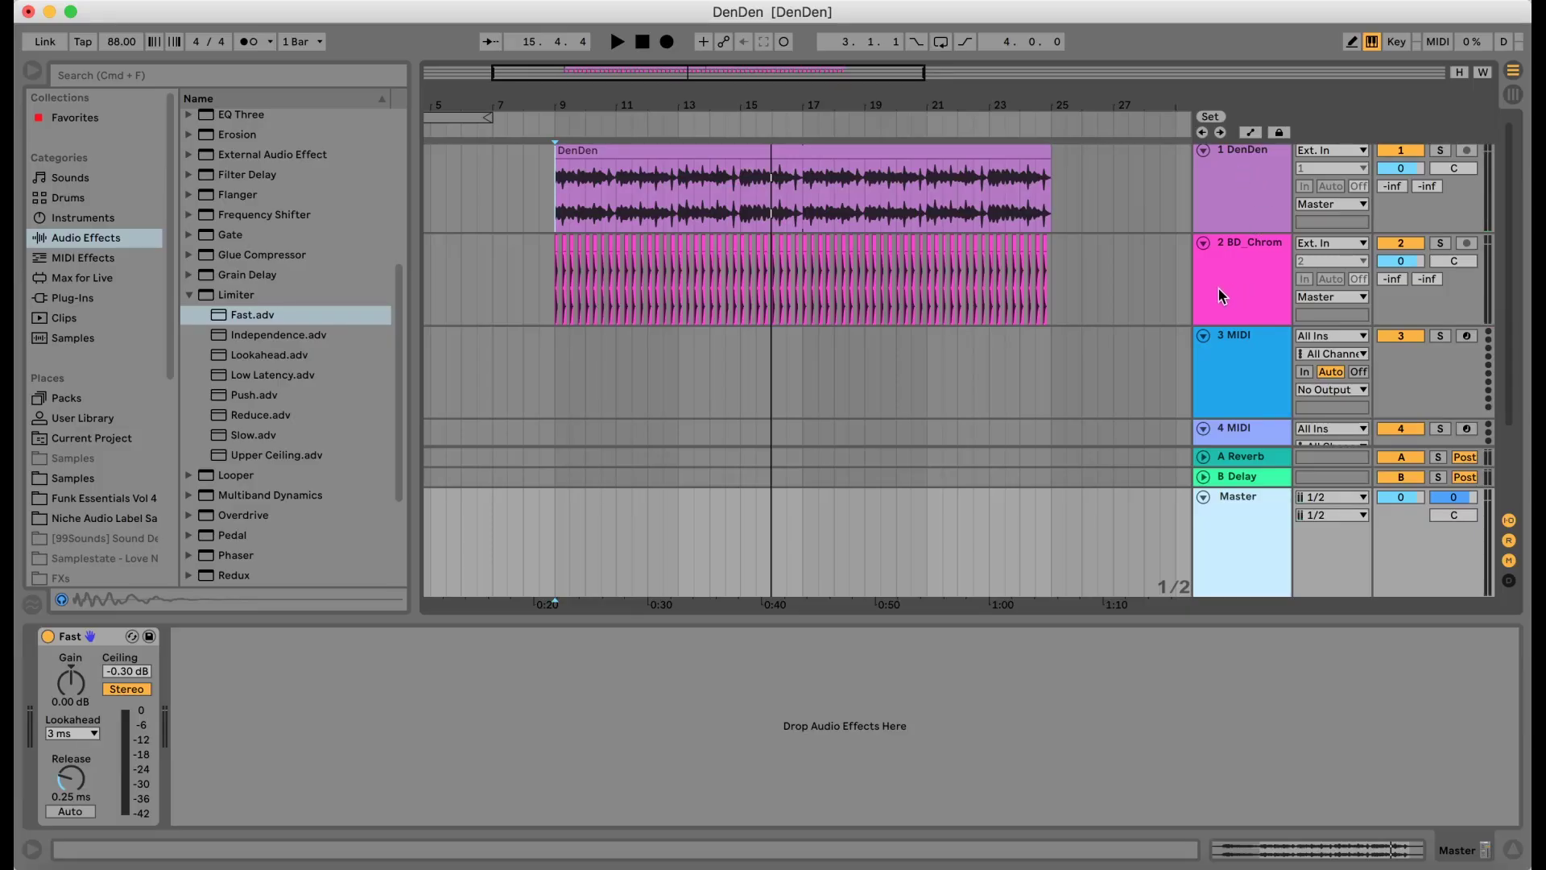
Step: Unfold the 4 MIDI track and collapse the Limiter's preset list
left_click(1203, 433)
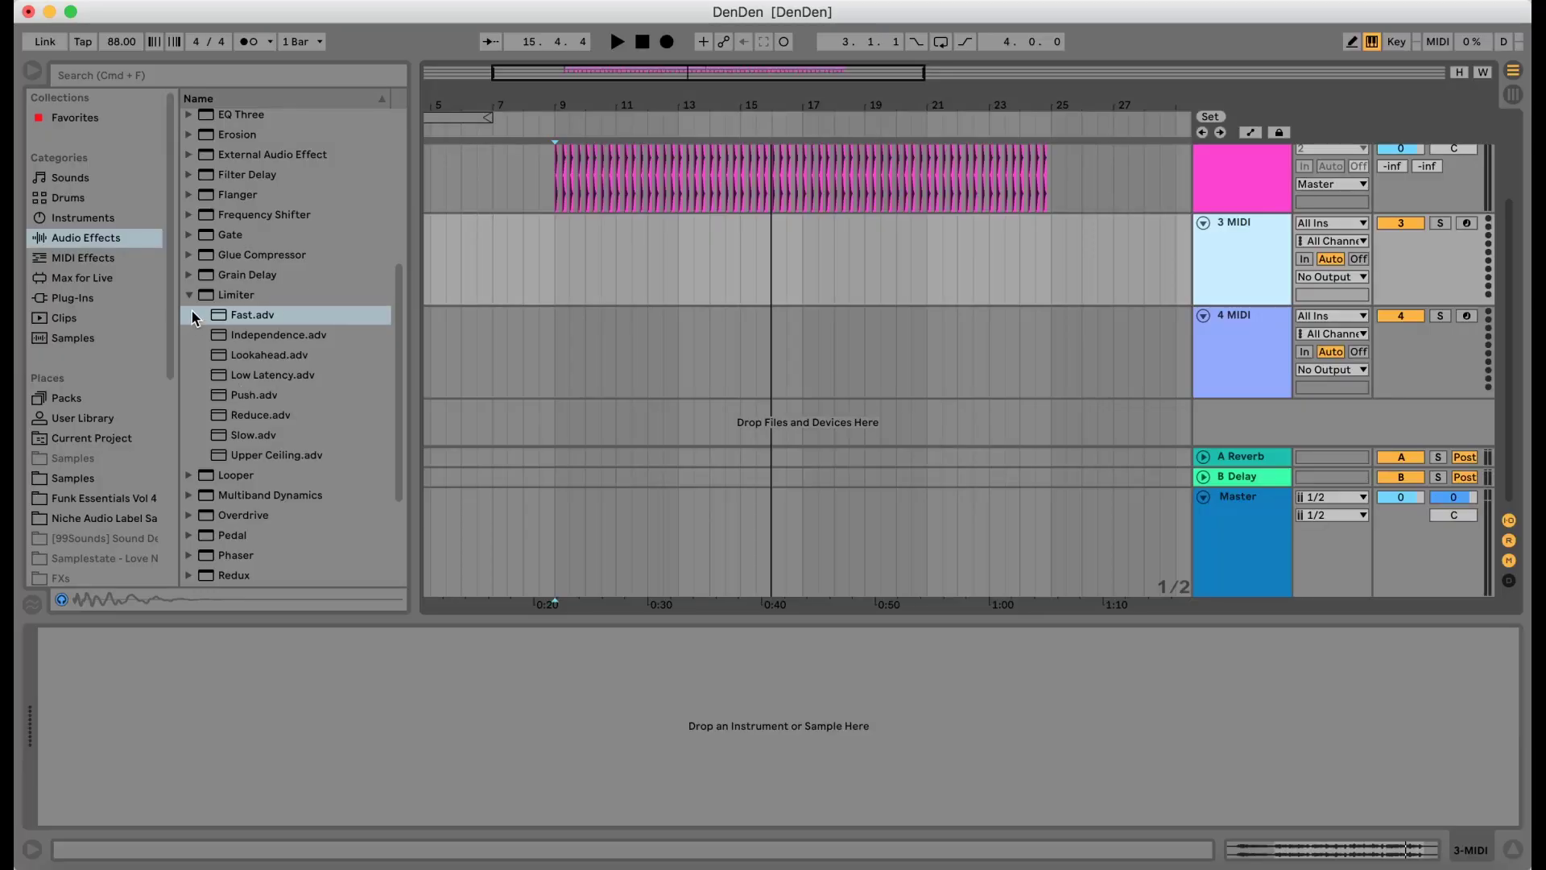
left_click(188, 296)
scroll(370, 322, "up", 3)
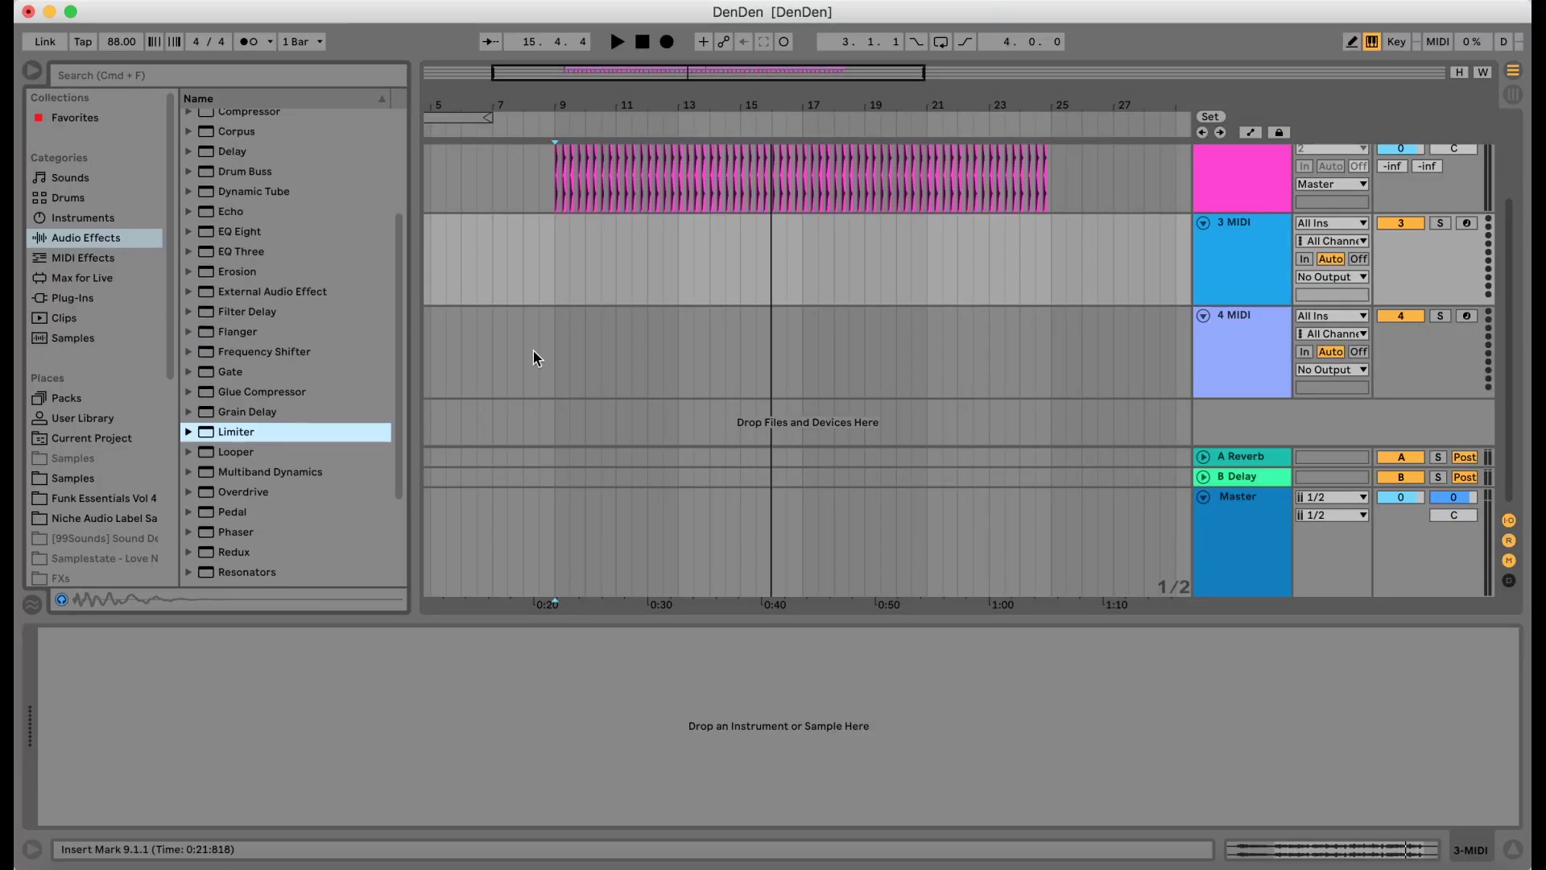
scroll(564, 339, "up", 3)
scroll(629, 320, "down", 3)
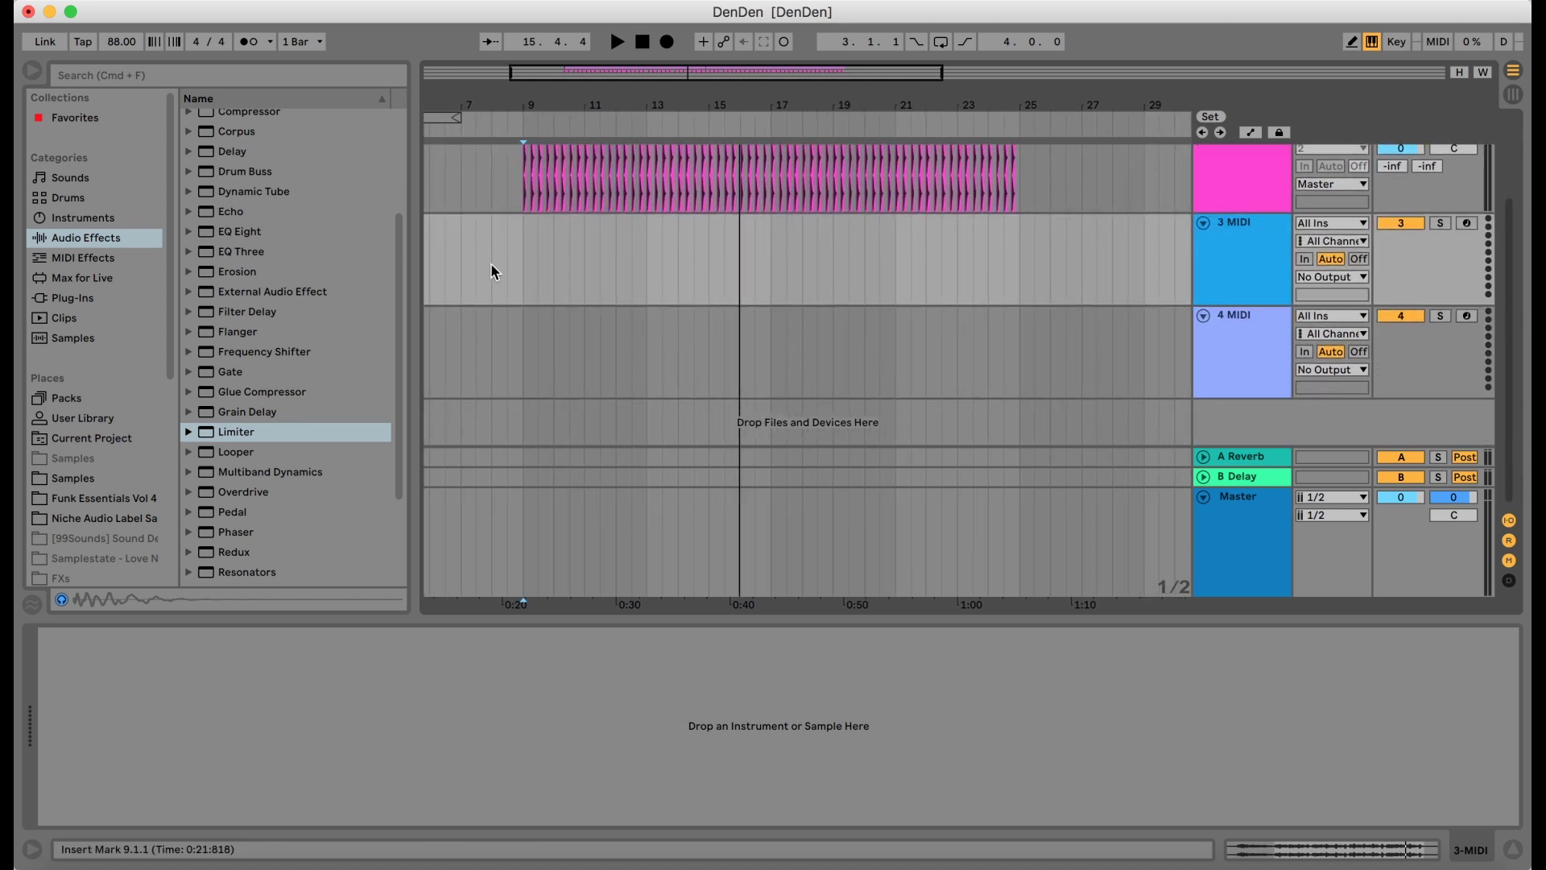
scroll(540, 293, "up", 3)
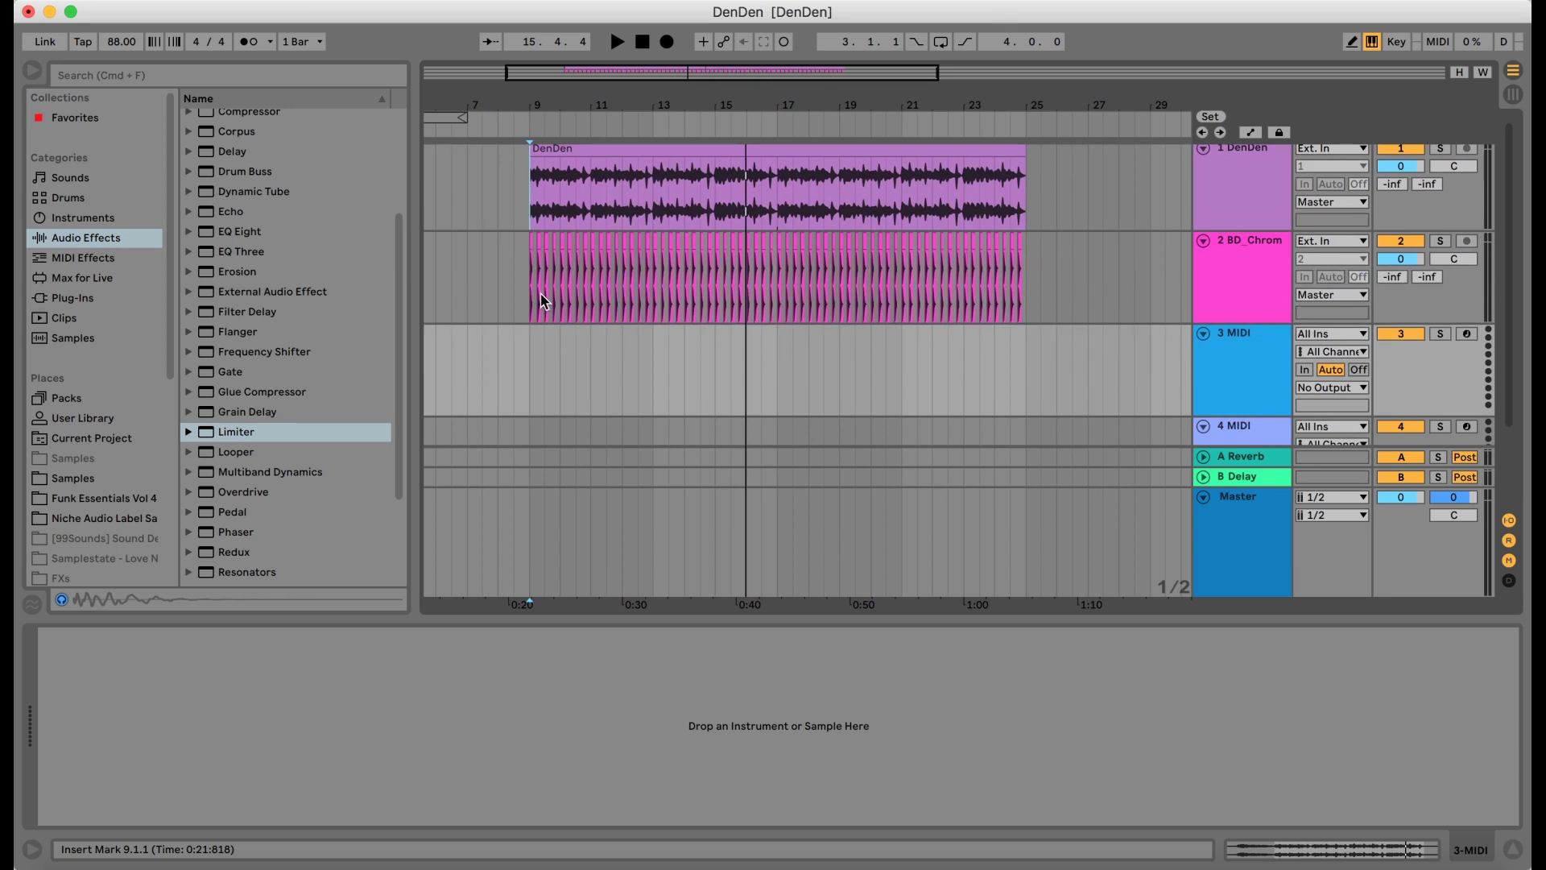
left_click_drag(532, 107, 537, 167)
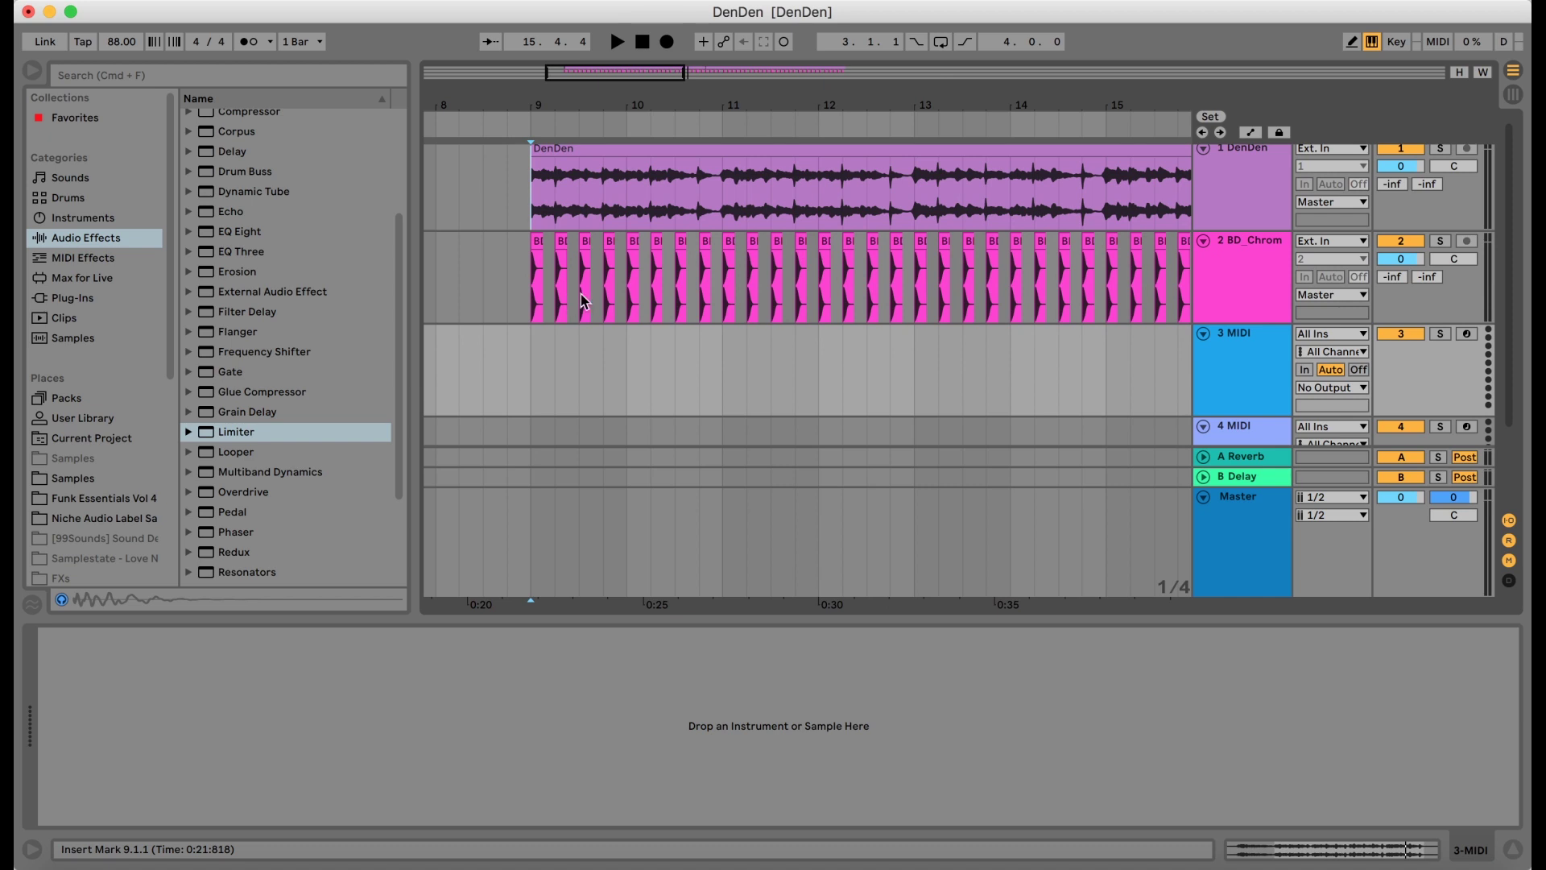
left_click_drag(563, 104, 564, 44)
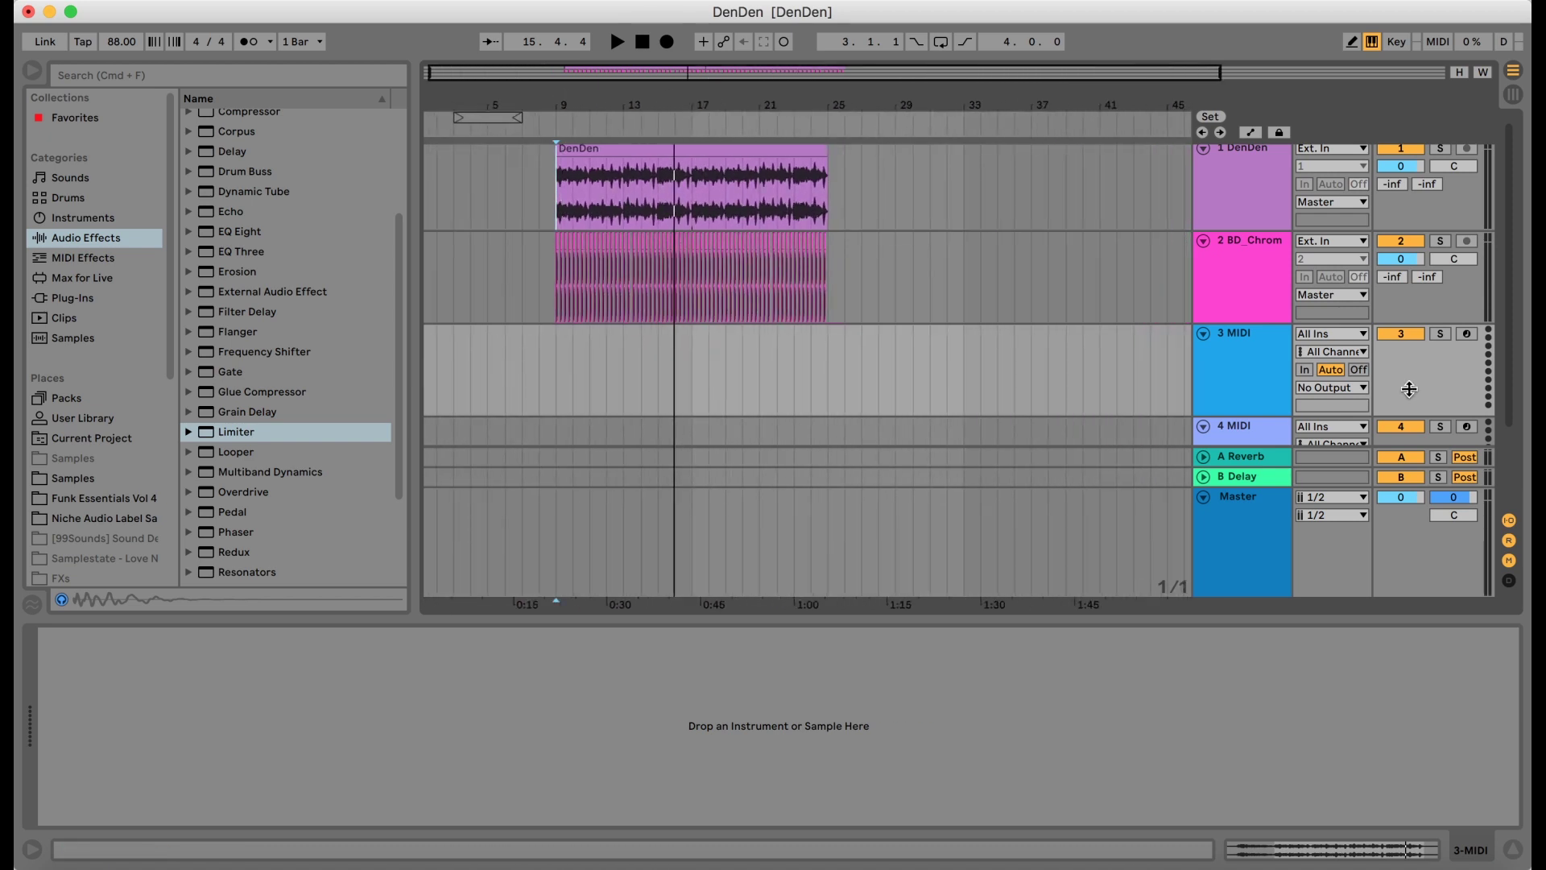
scroll(1251, 371, "down", 3)
scroll(1251, 366, "up", 2)
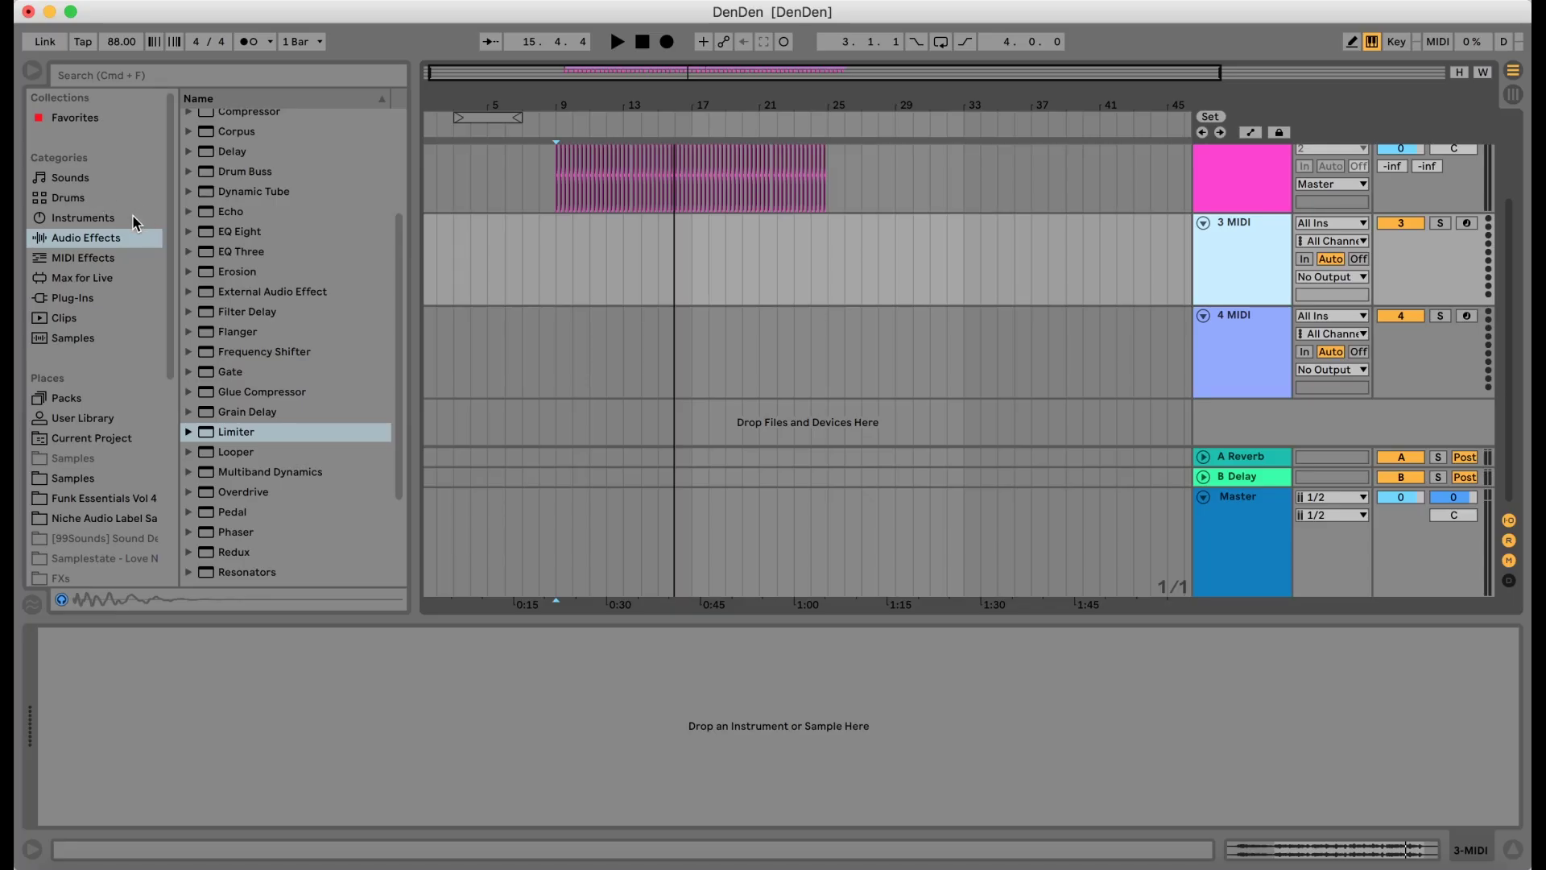
Step: Load the Ensemble Brass.adv preset of the Analog instrument onto the 3 MIDI track
left_click(101, 219)
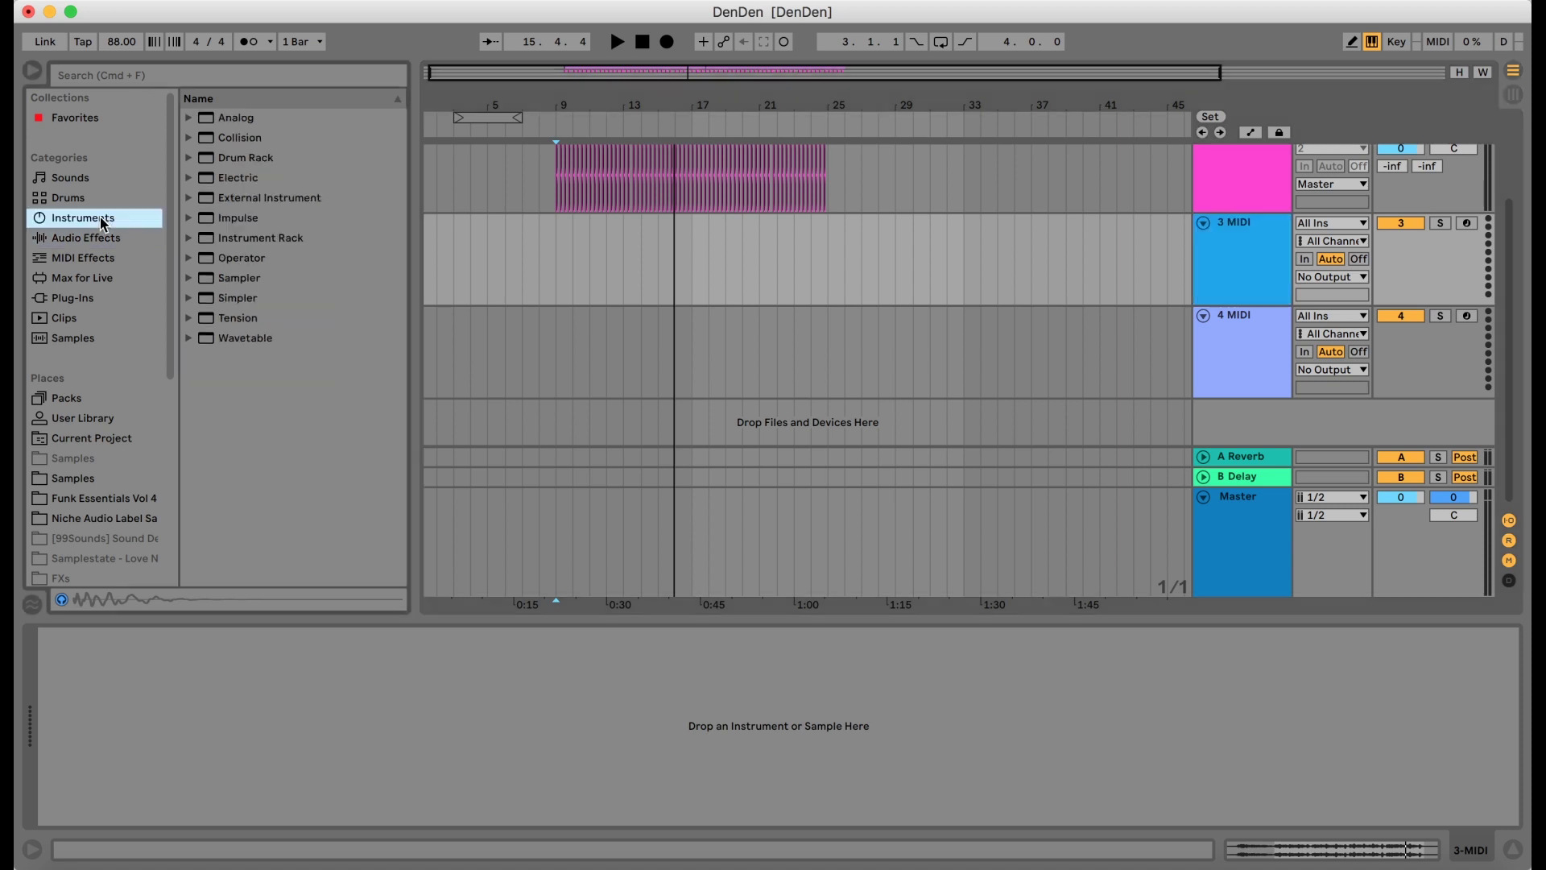
left_click(85, 180)
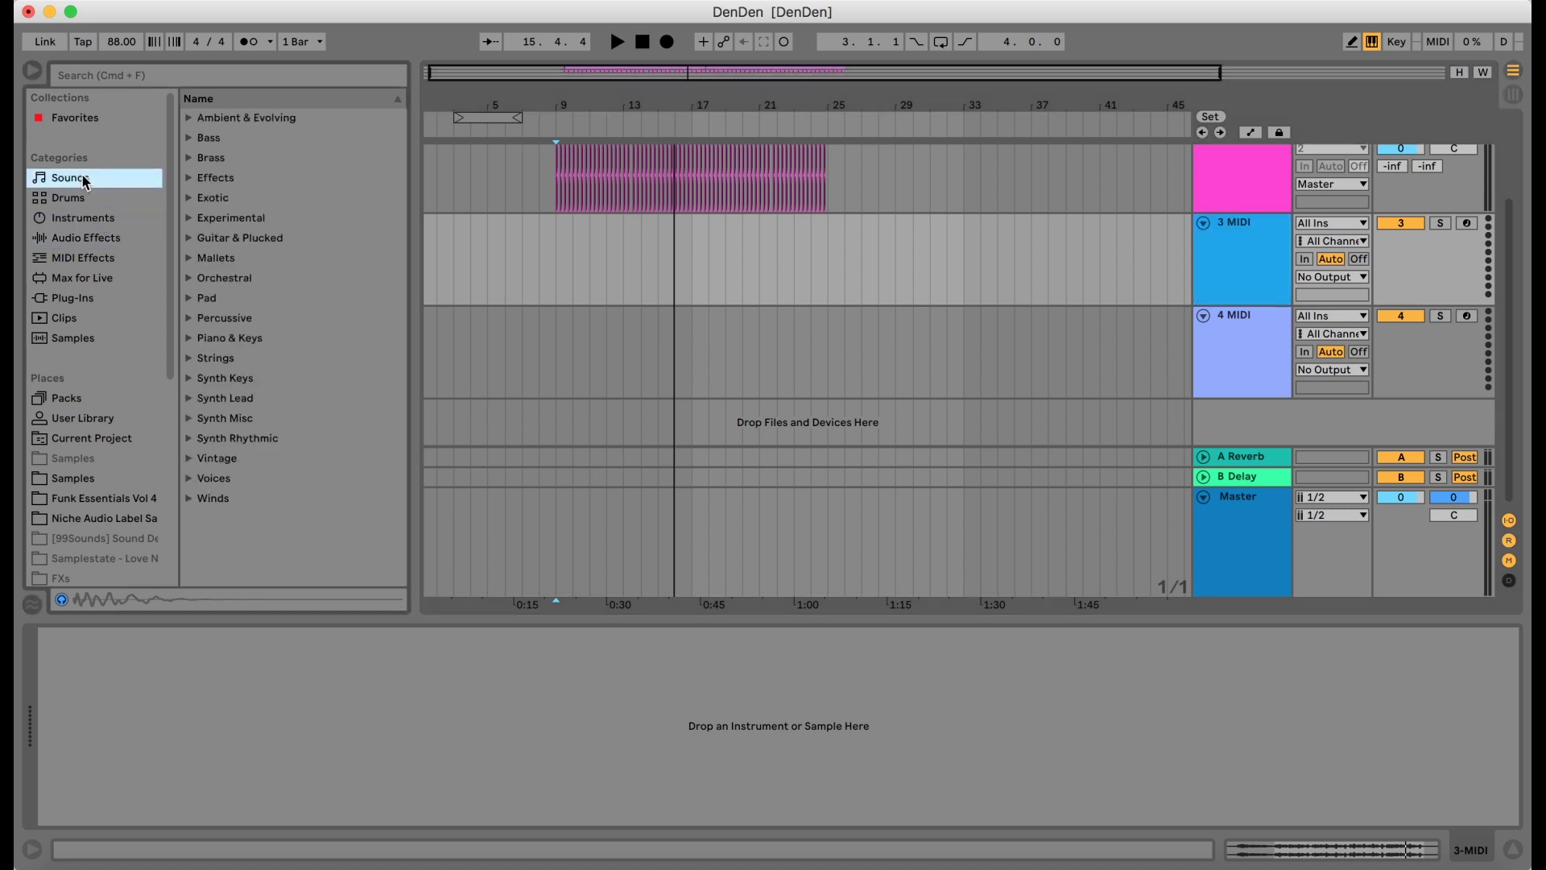
left_click(81, 222)
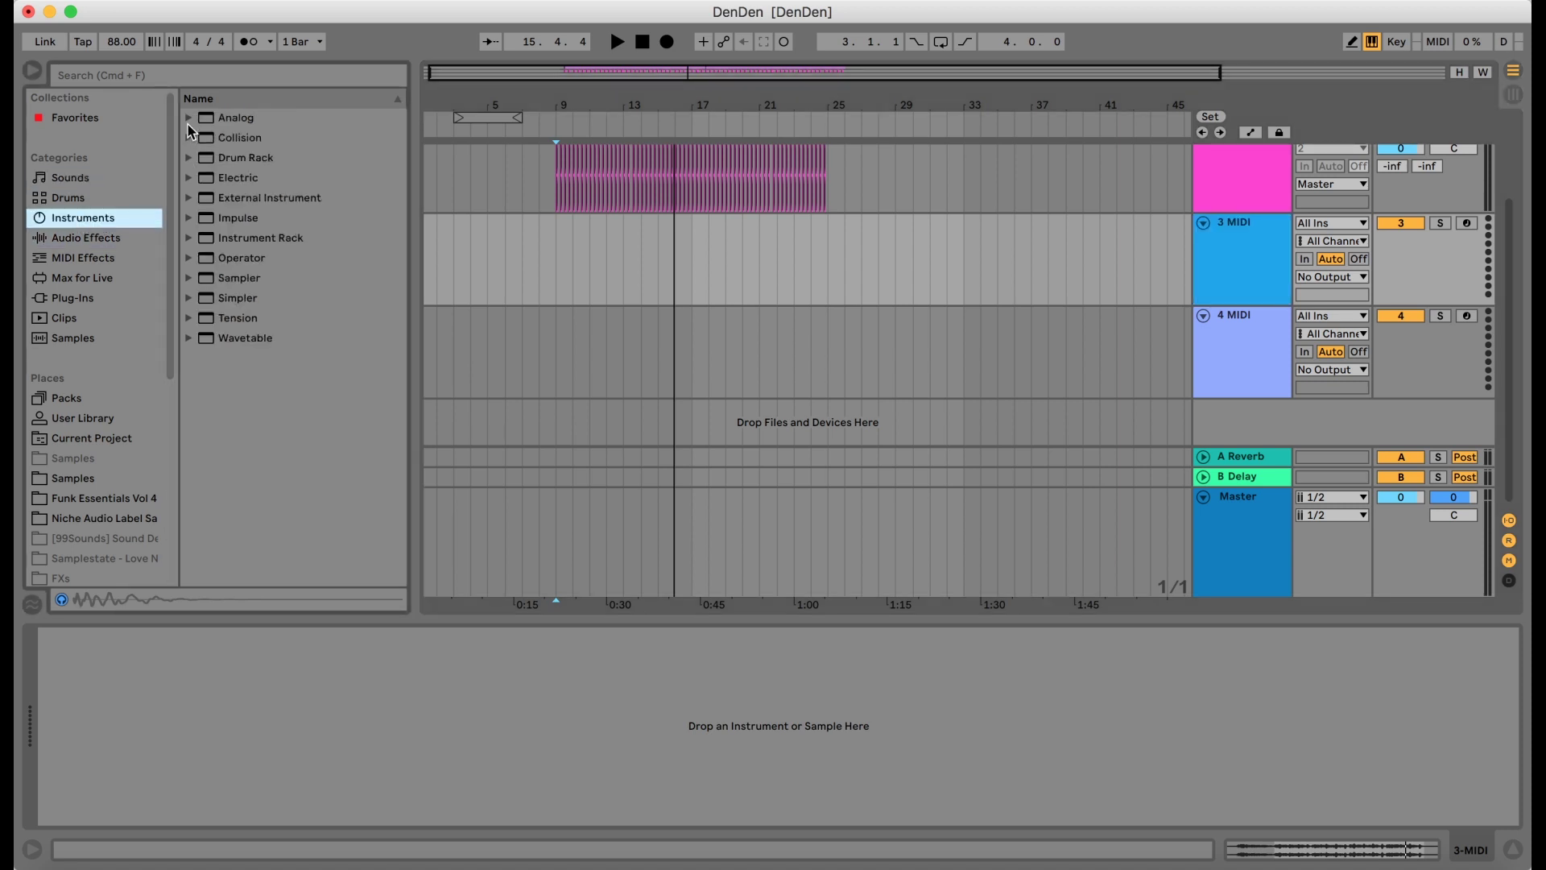
left_click(189, 119)
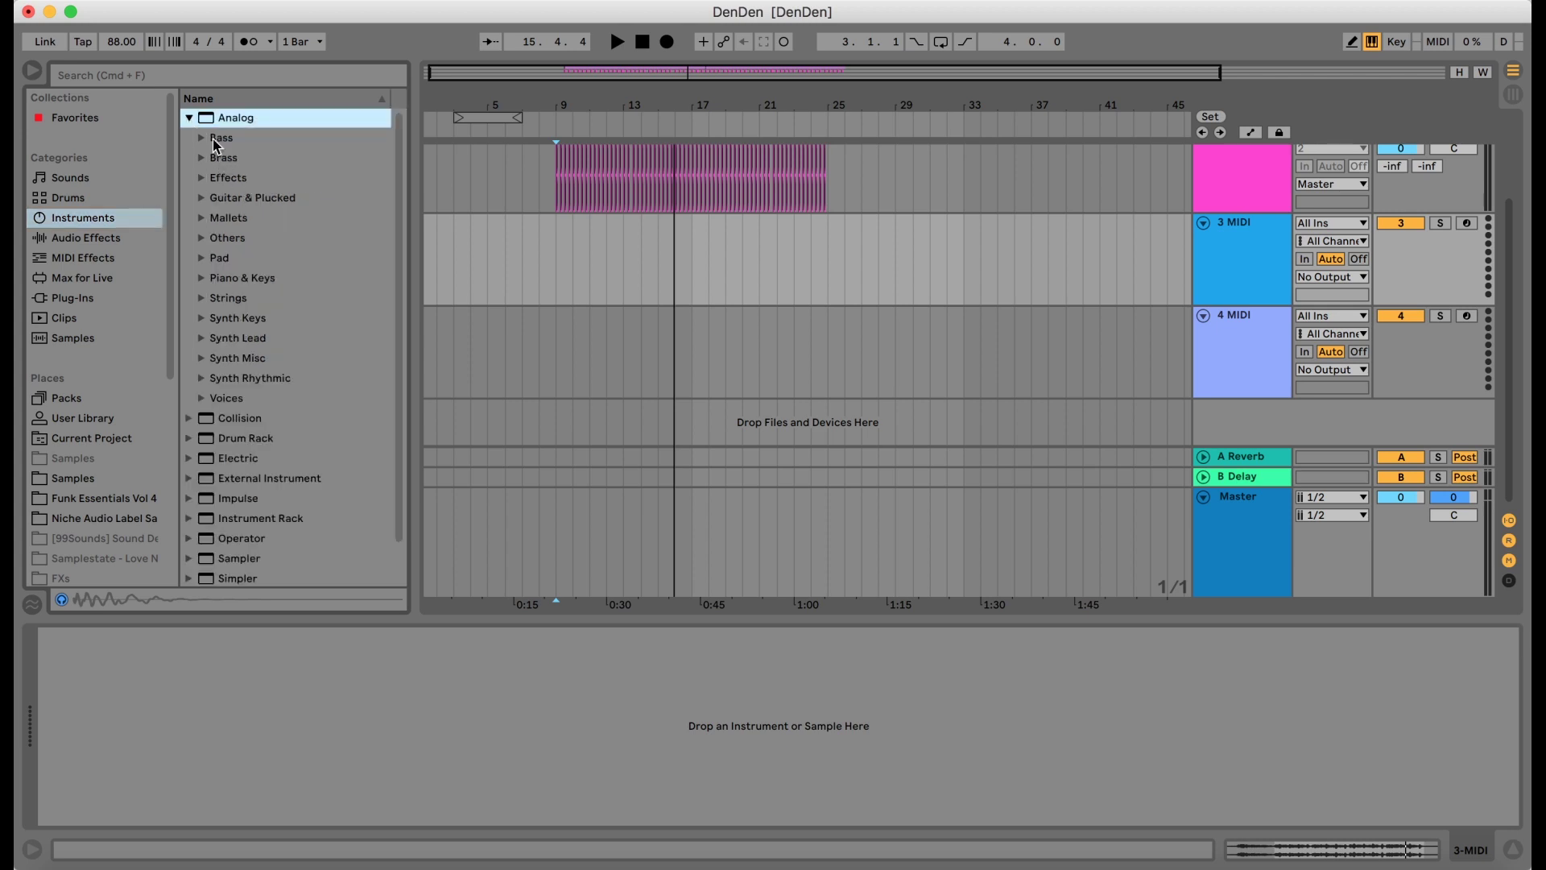
left_click(202, 161)
left_click(276, 182)
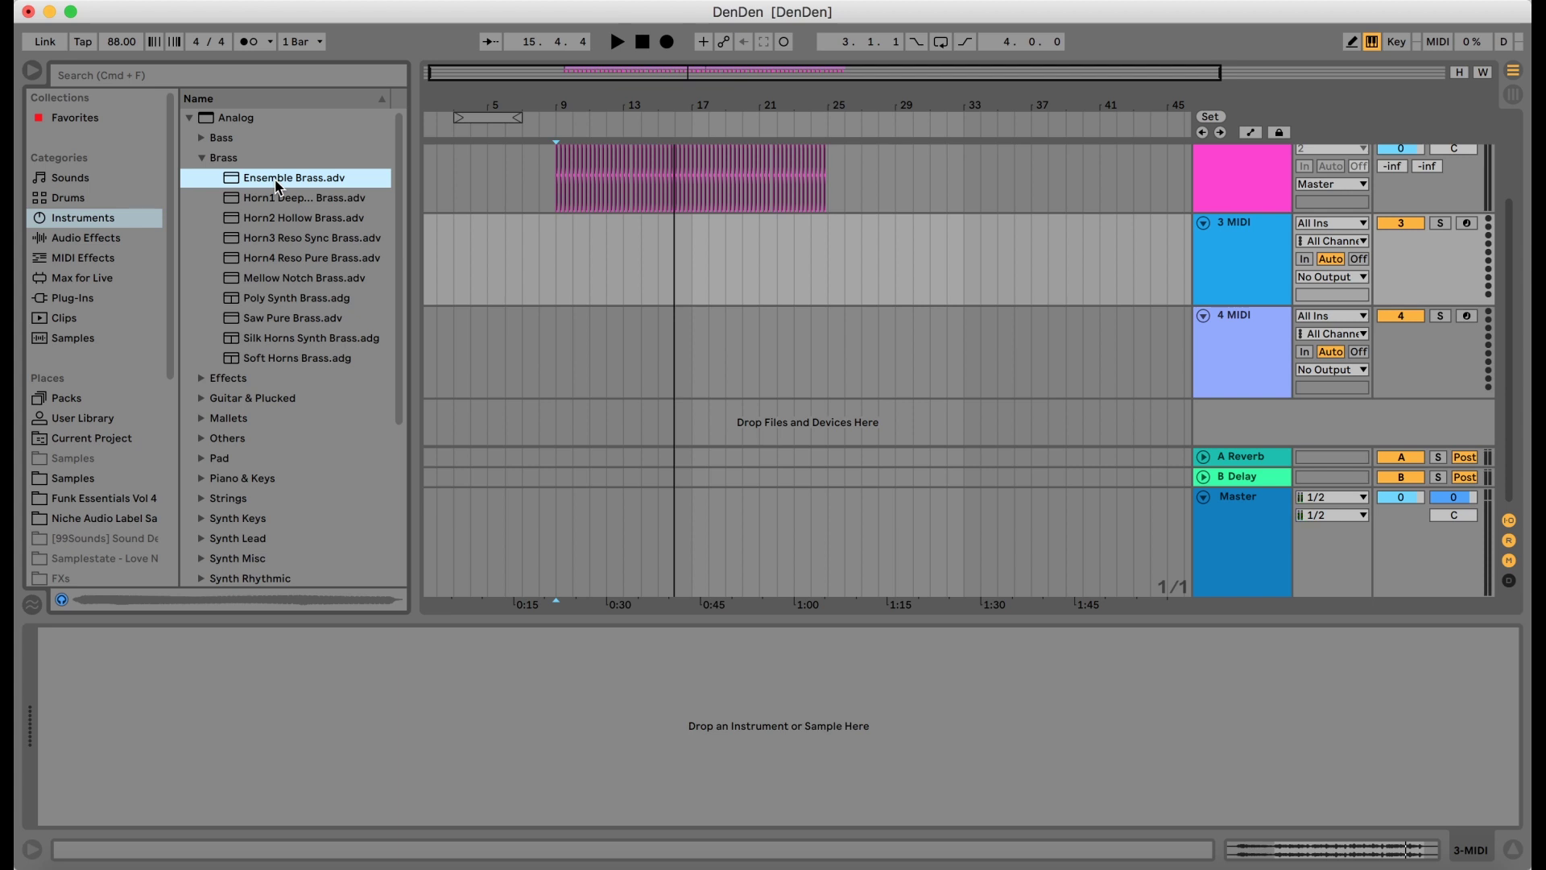
left_click_drag(718, 249, 1246, 256)
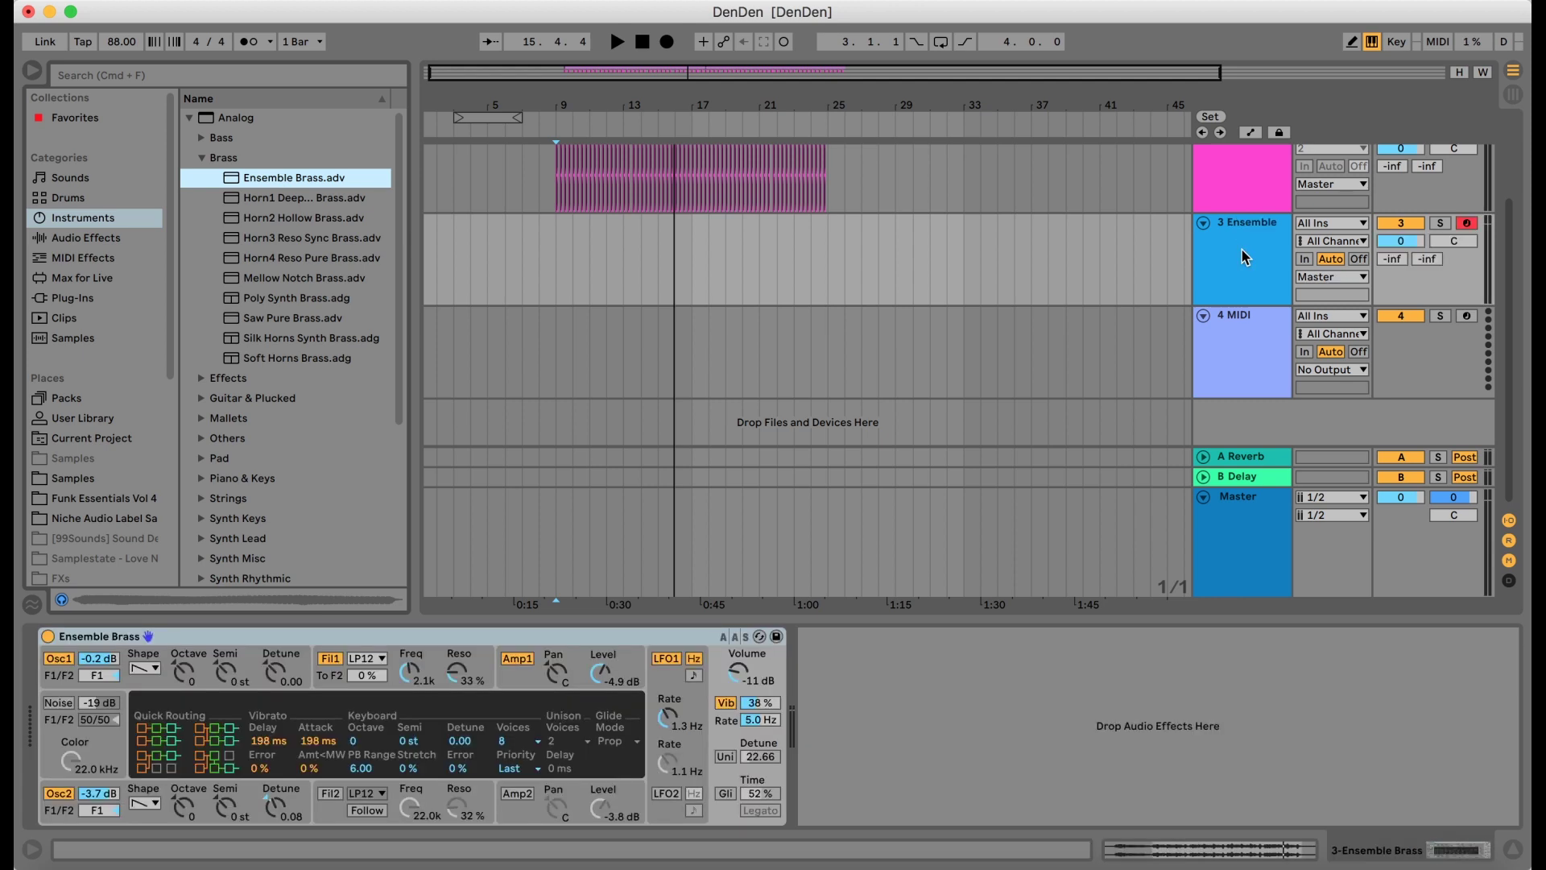
Step: Audition the Ensemble Brass sound on the armed third track with the computer MIDI keyboard
key("a")
left_click(1377, 43)
key("a")
key("a")
key("a")
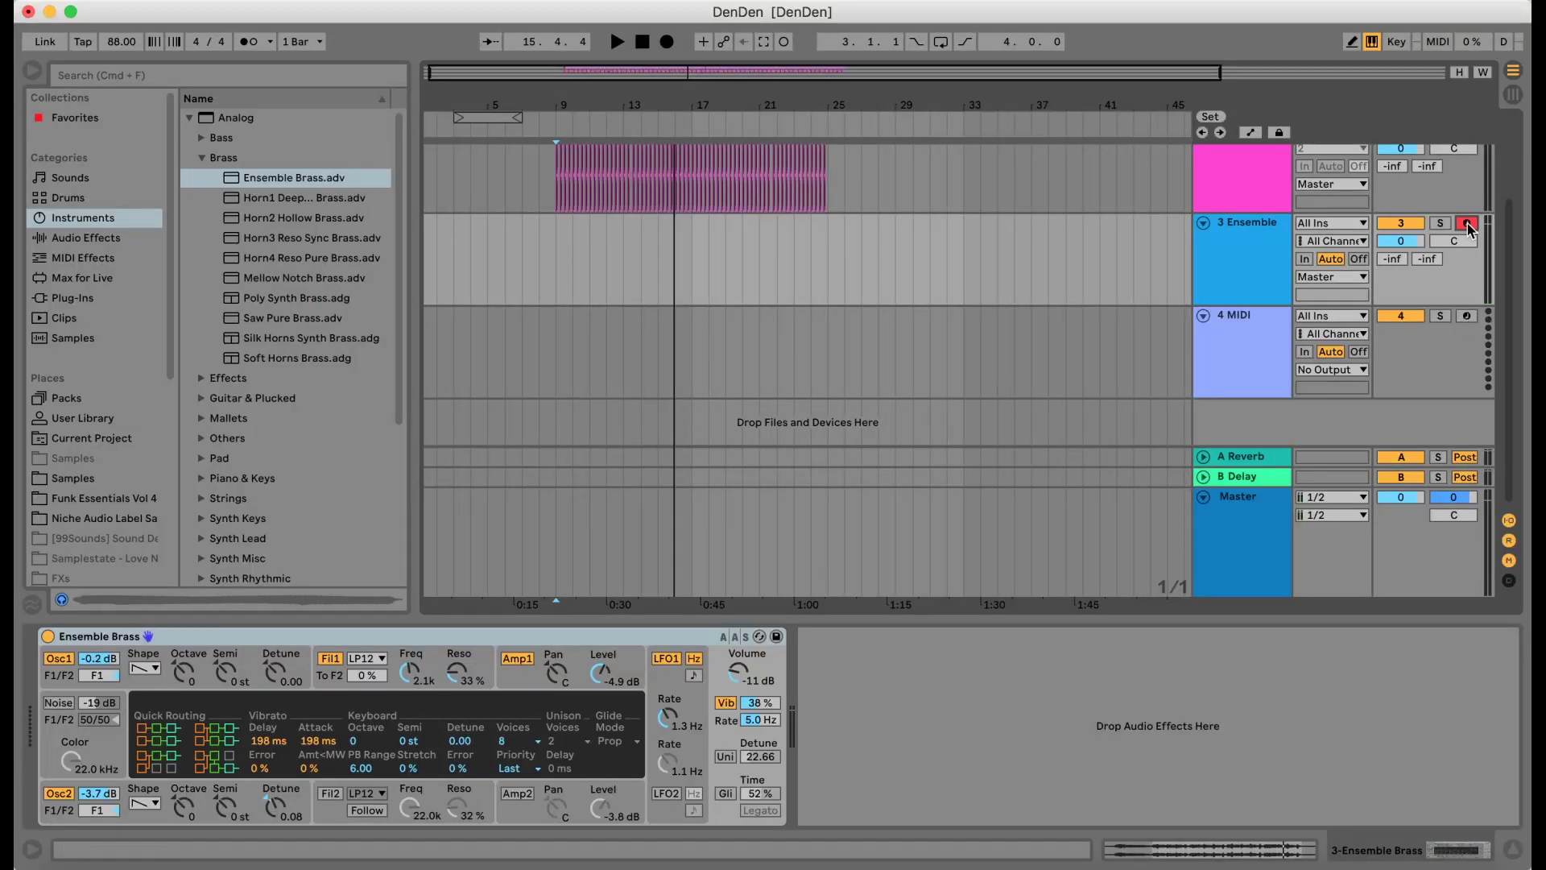
left_click(1466, 225)
Step: Insert an empty one-bar MIDI clip at bar 9 on the Ensemble track and enlarge the note editor
left_click_drag(585, 114, 578, 276)
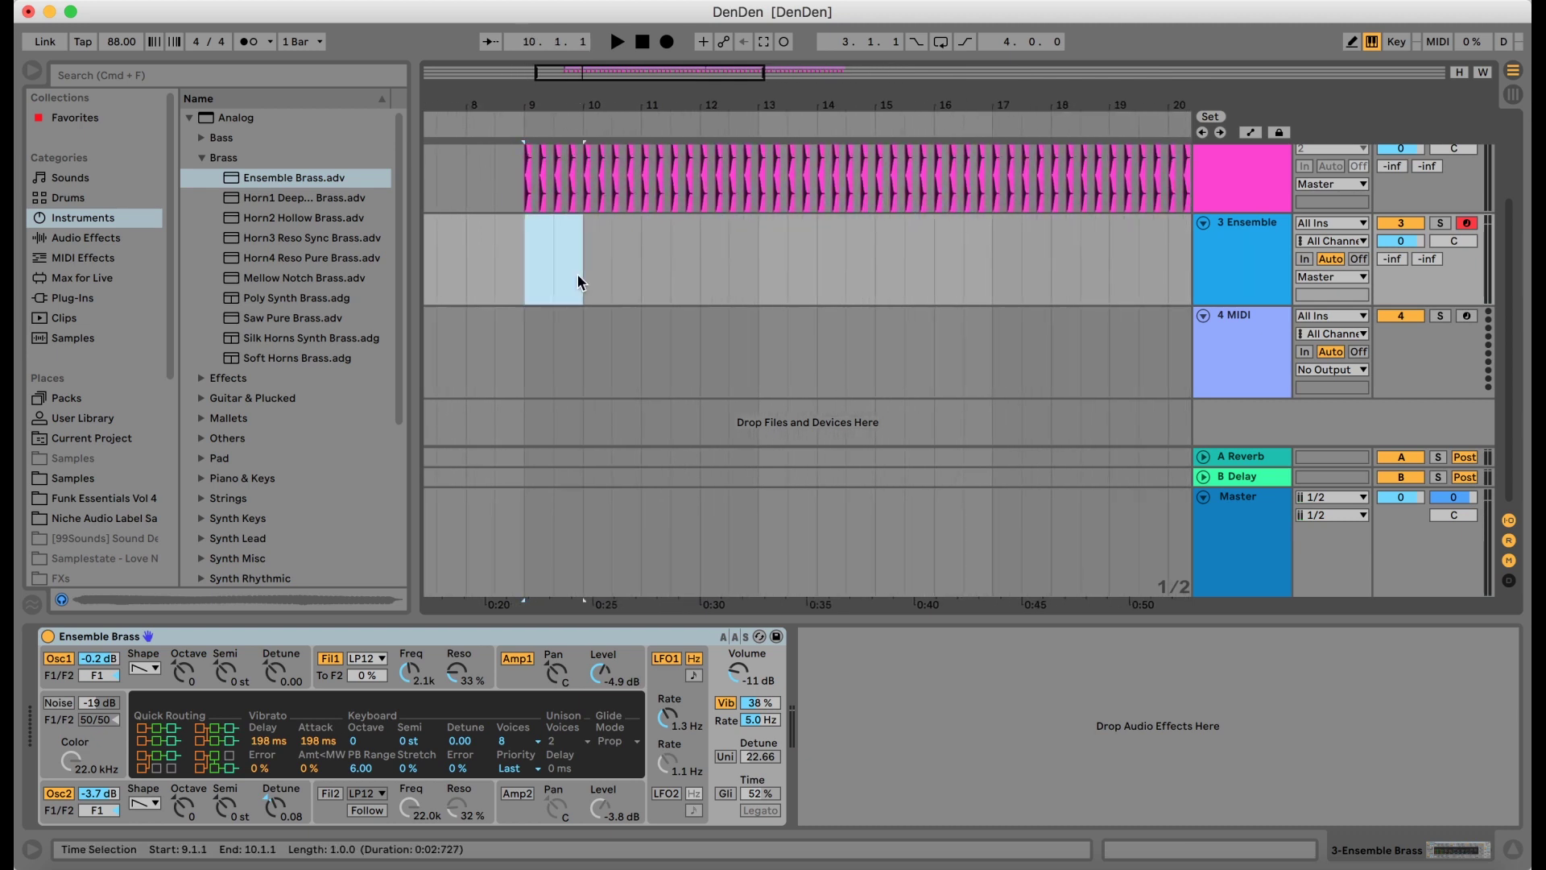
key("super+shift+m")
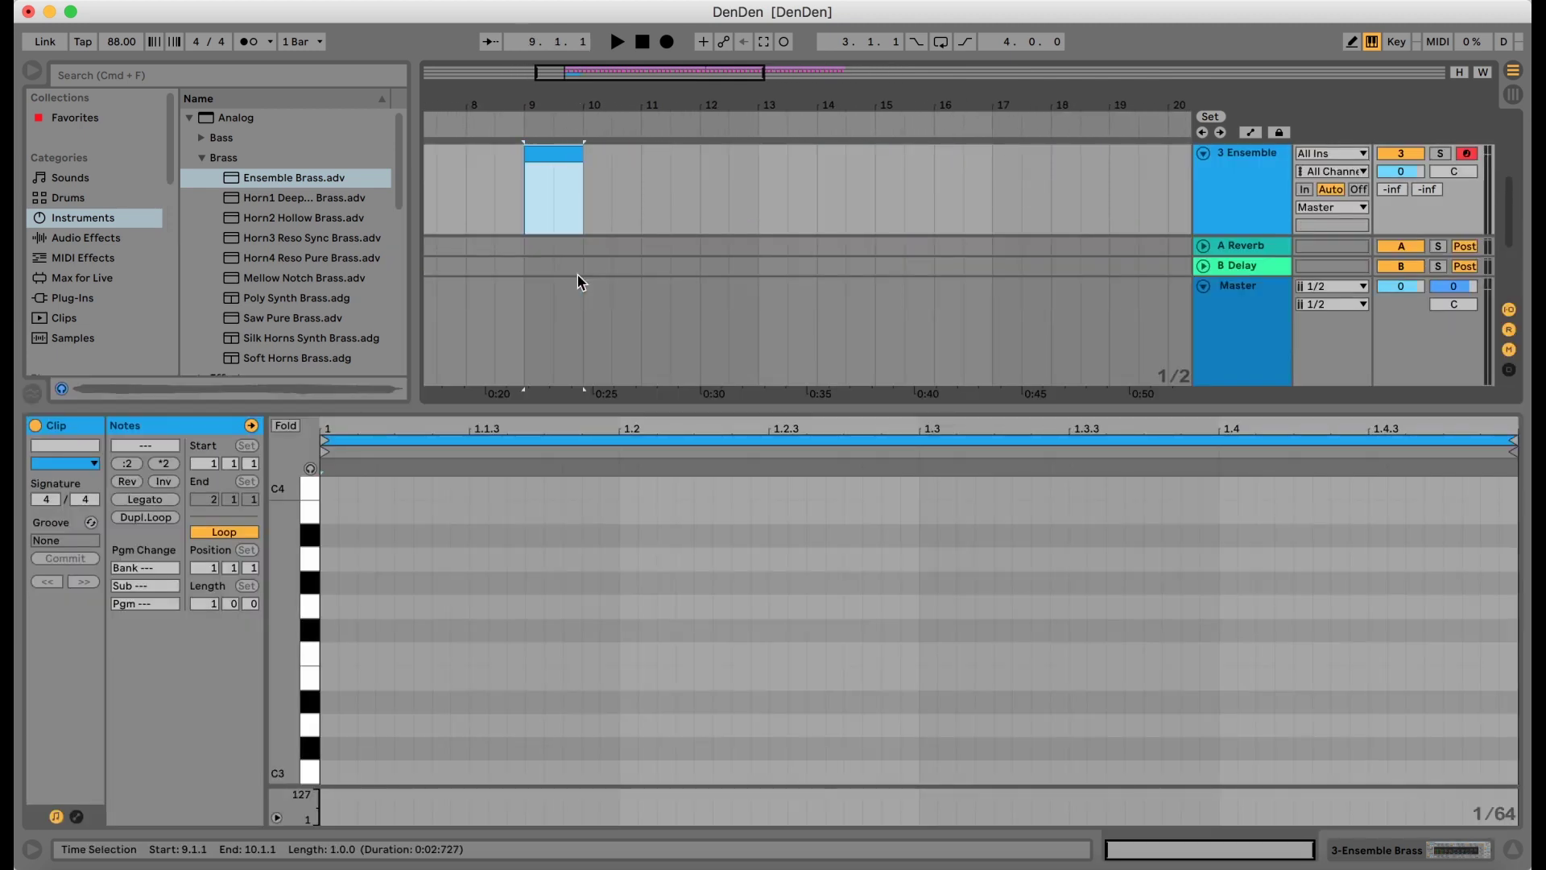
left_click_drag(510, 405, 524, 360)
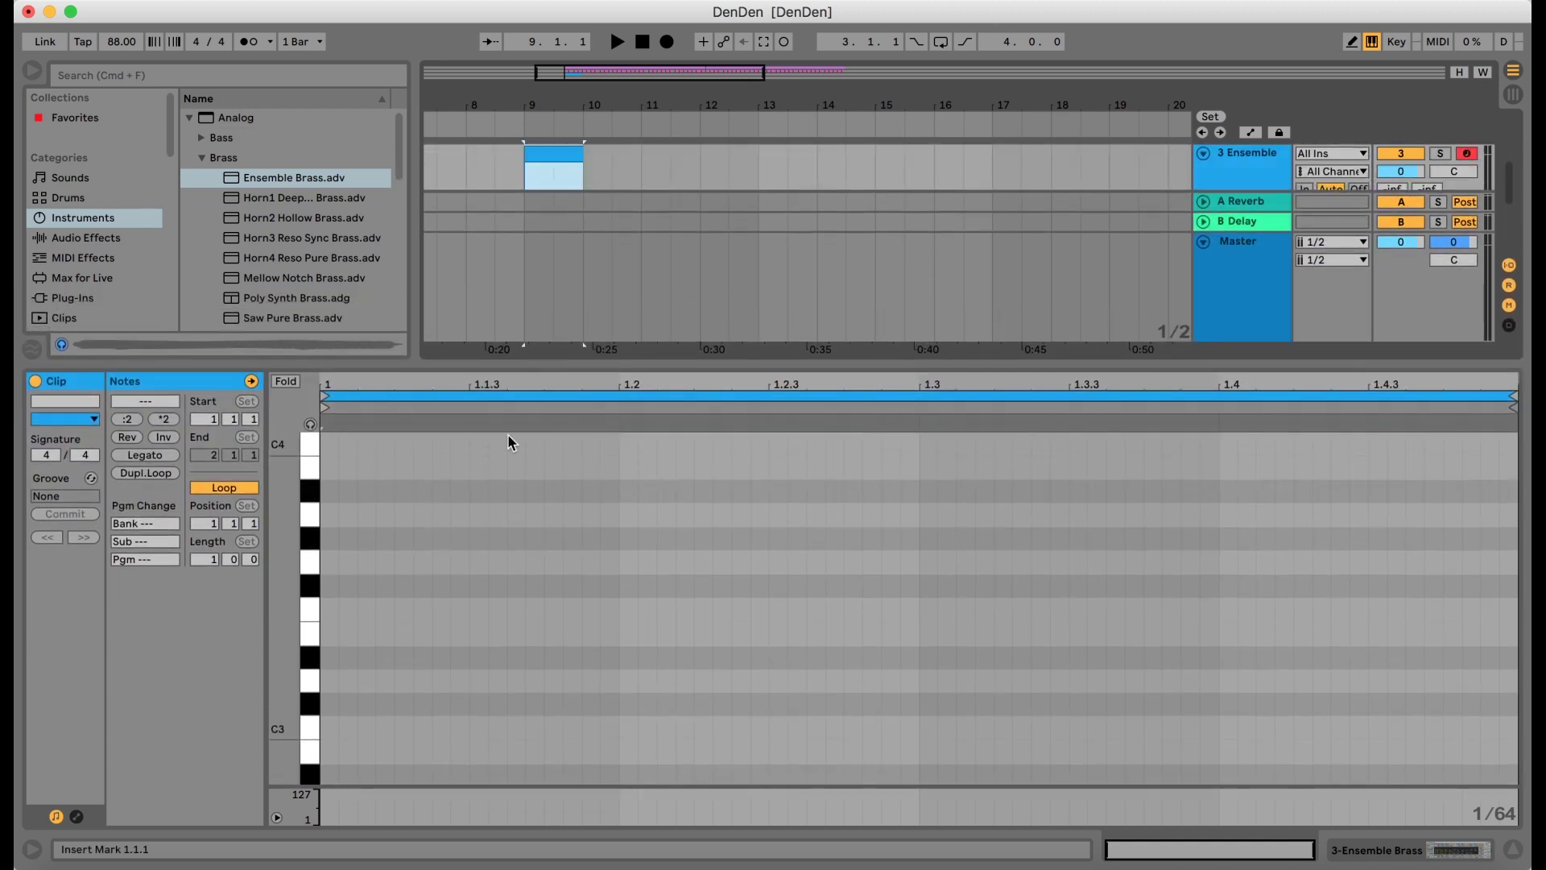
Step: Add a C3 note at the start of the MIDI clip, lengthen it to 1.1.2 and play from bar 9
scroll(480, 596, "up", 2)
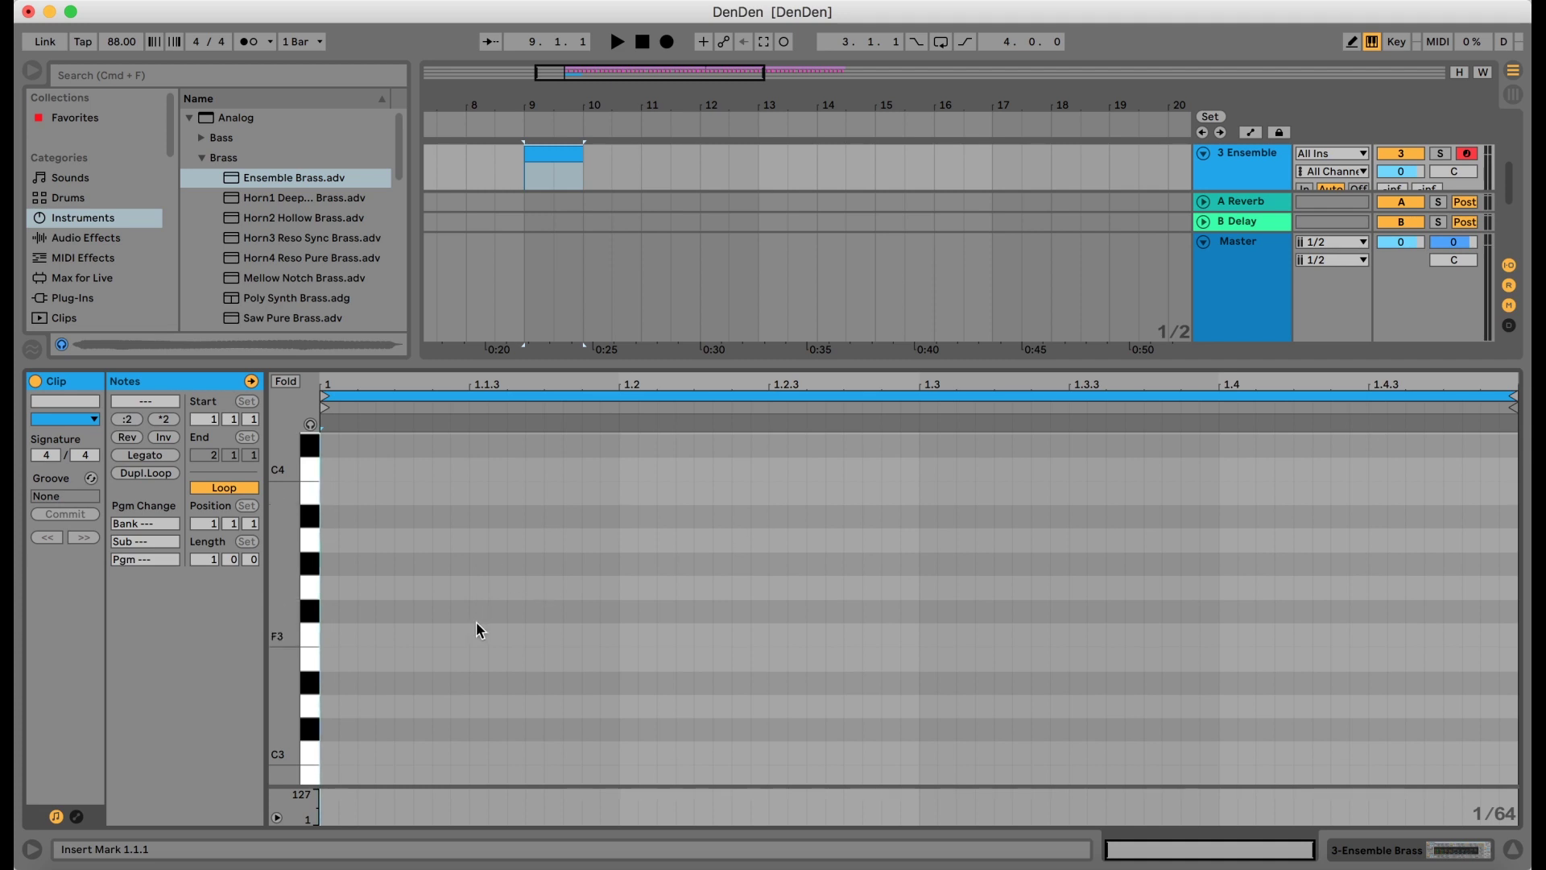
scroll(475, 621, "up", 8)
scroll(476, 621, "down", 12)
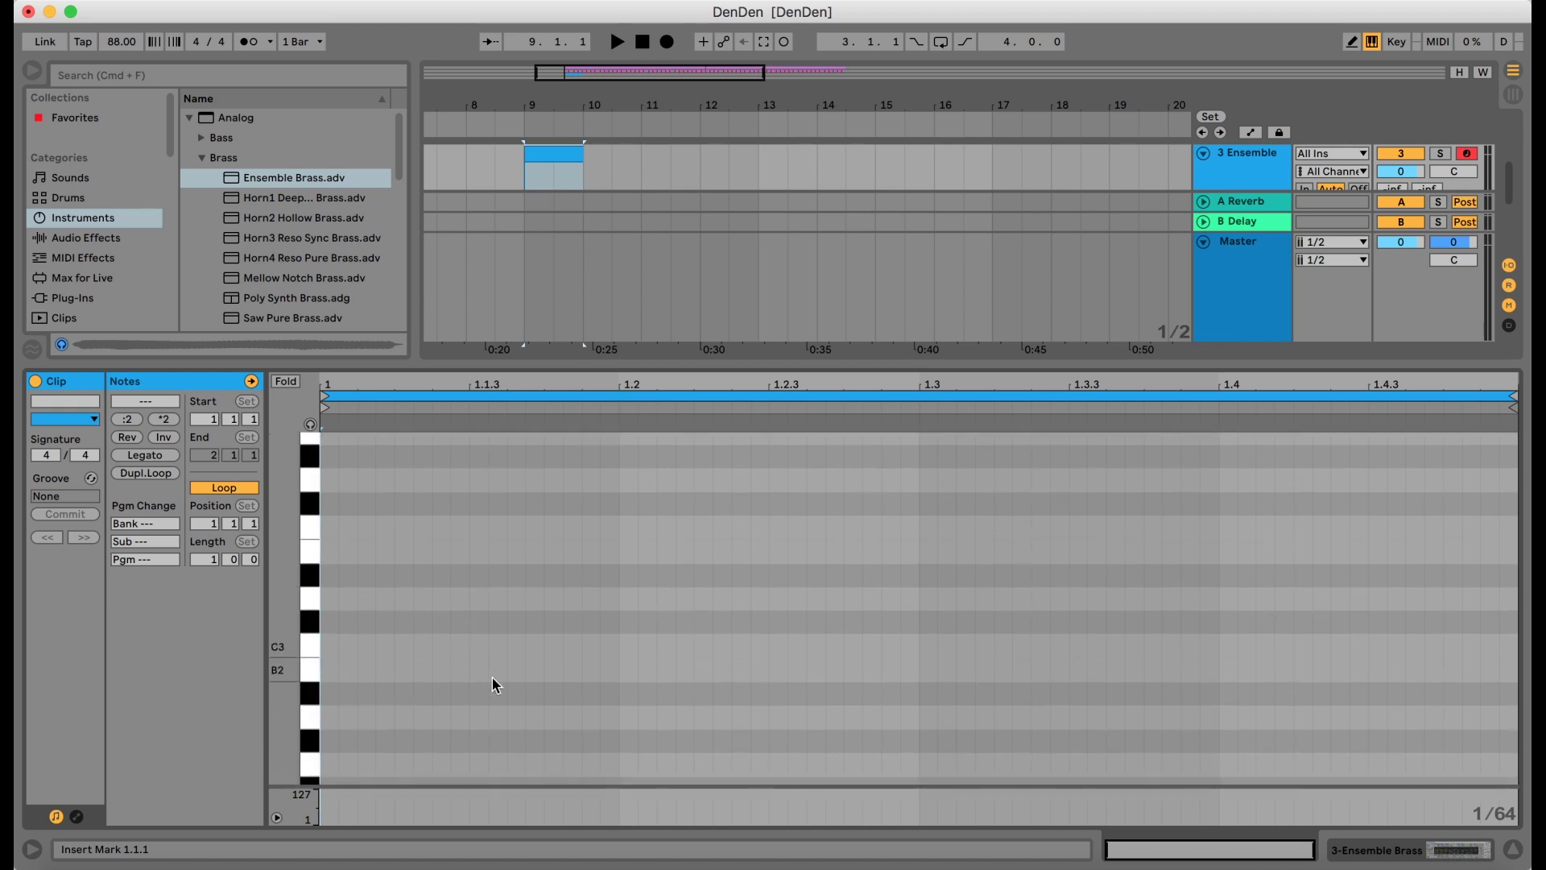
scroll(493, 683, "down", 4)
mouse_move(335, 386)
left_mouse_down()
mouse_move(335, 440)
mouse_move(335, 406)
left_mouse_up()
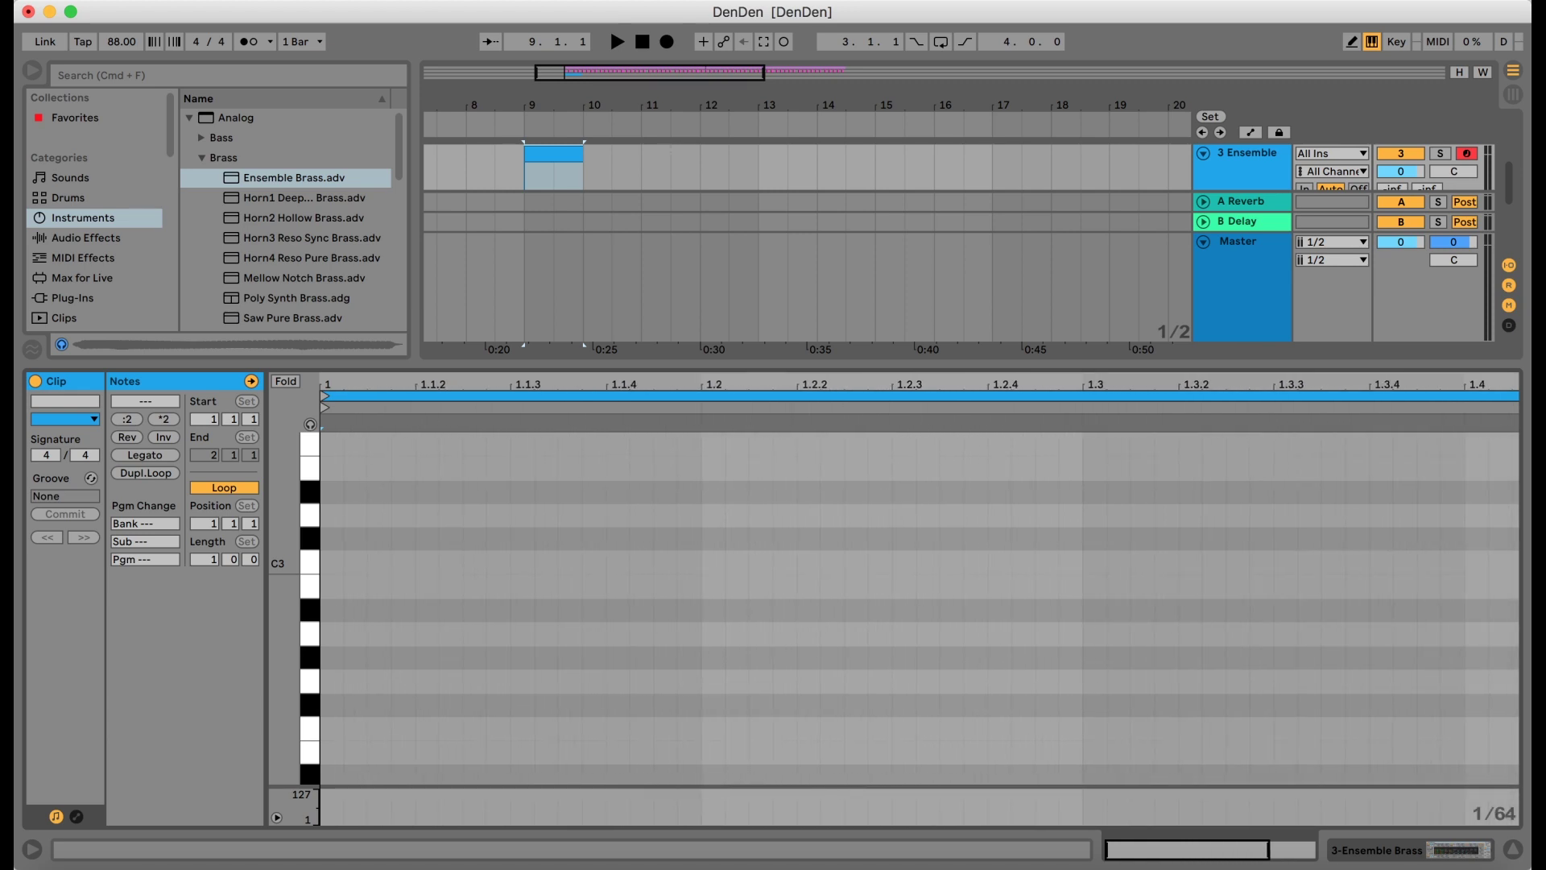
double_click(323, 567)
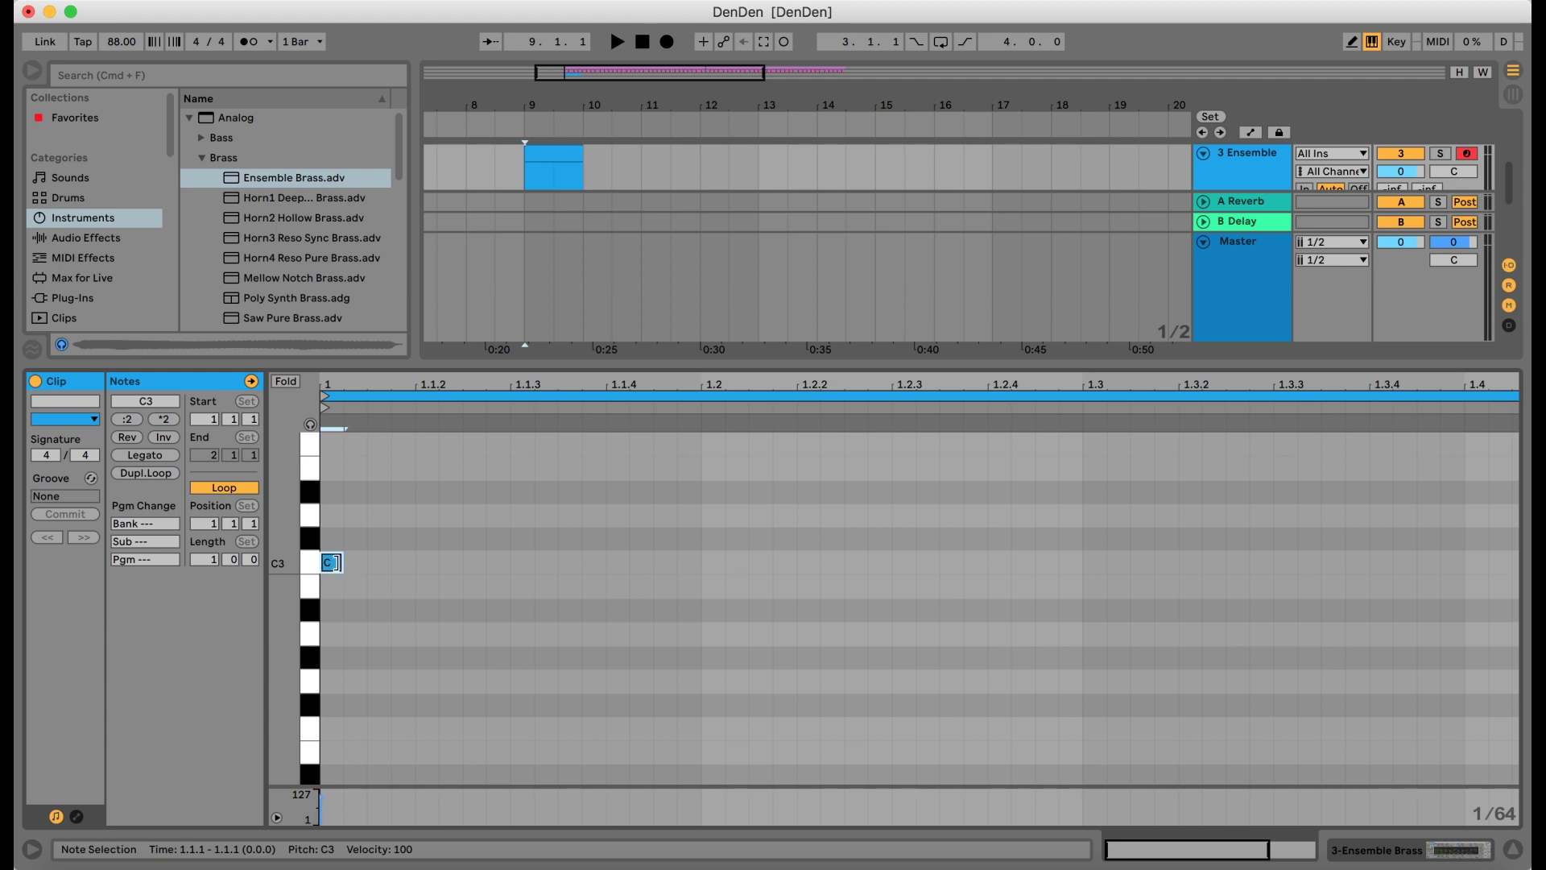
left_click_drag(336, 563, 420, 561)
key("space")
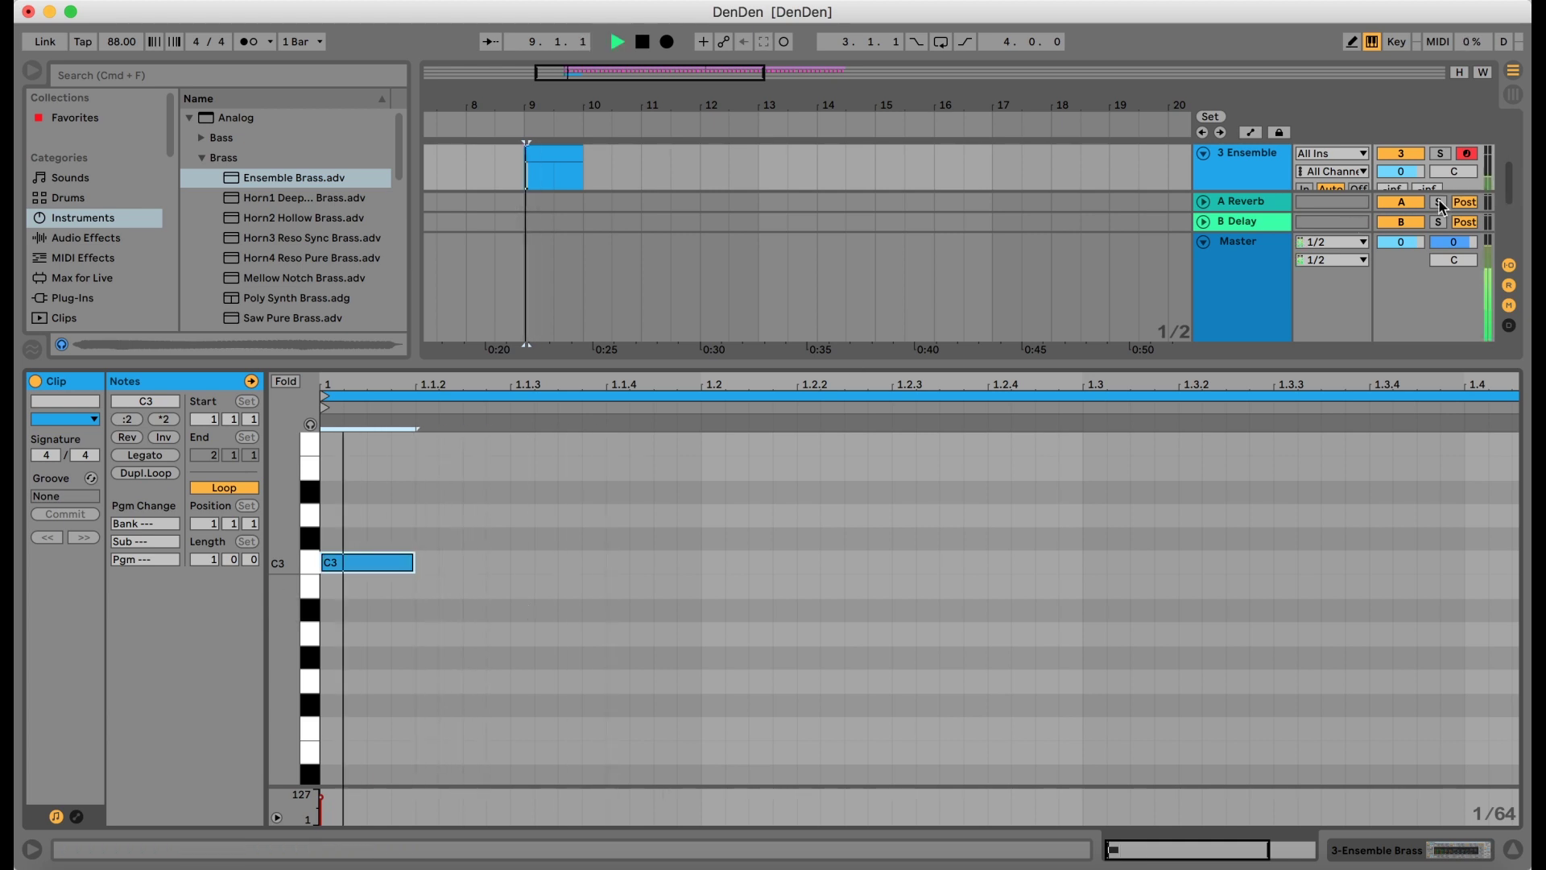
Step: Stop playback, solo the third Ensemble track and play its one-bar MIDI clip from bar 9
key("space")
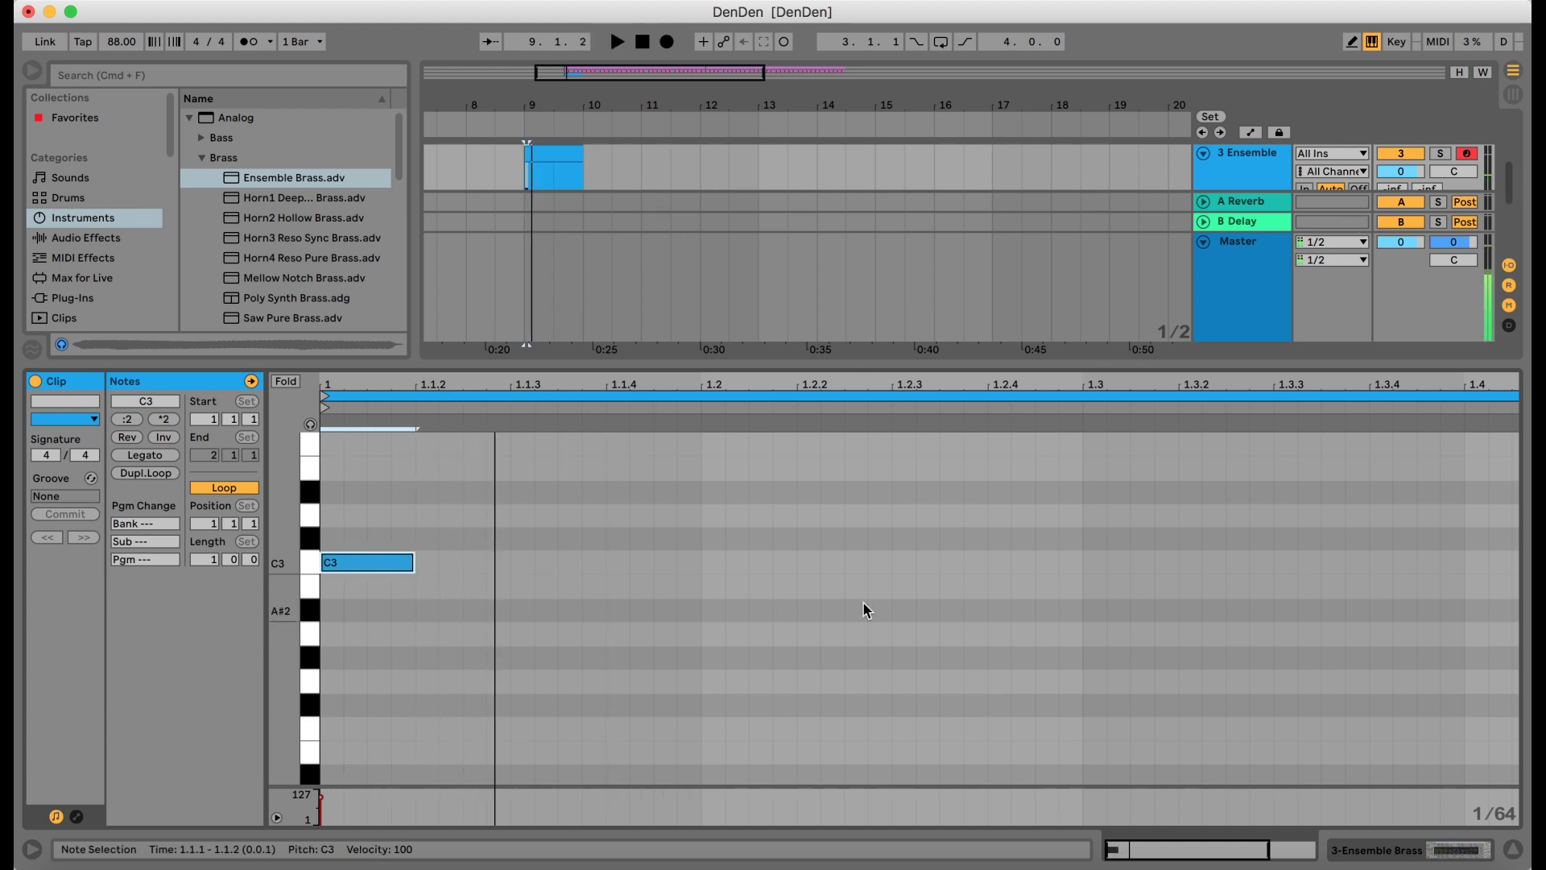
left_click(1514, 852)
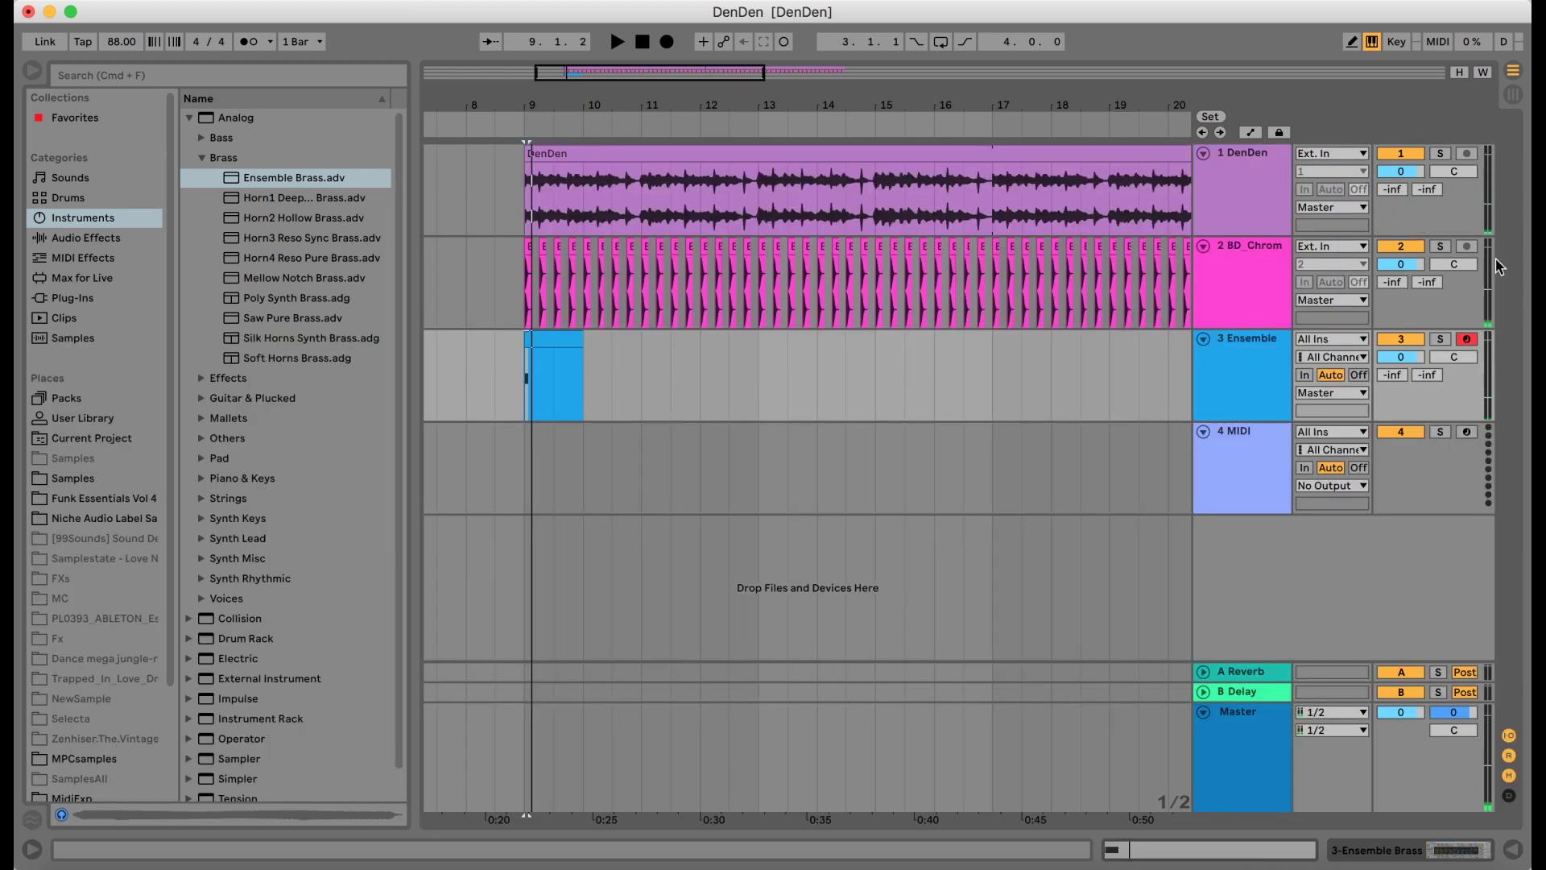
left_click(1440, 341)
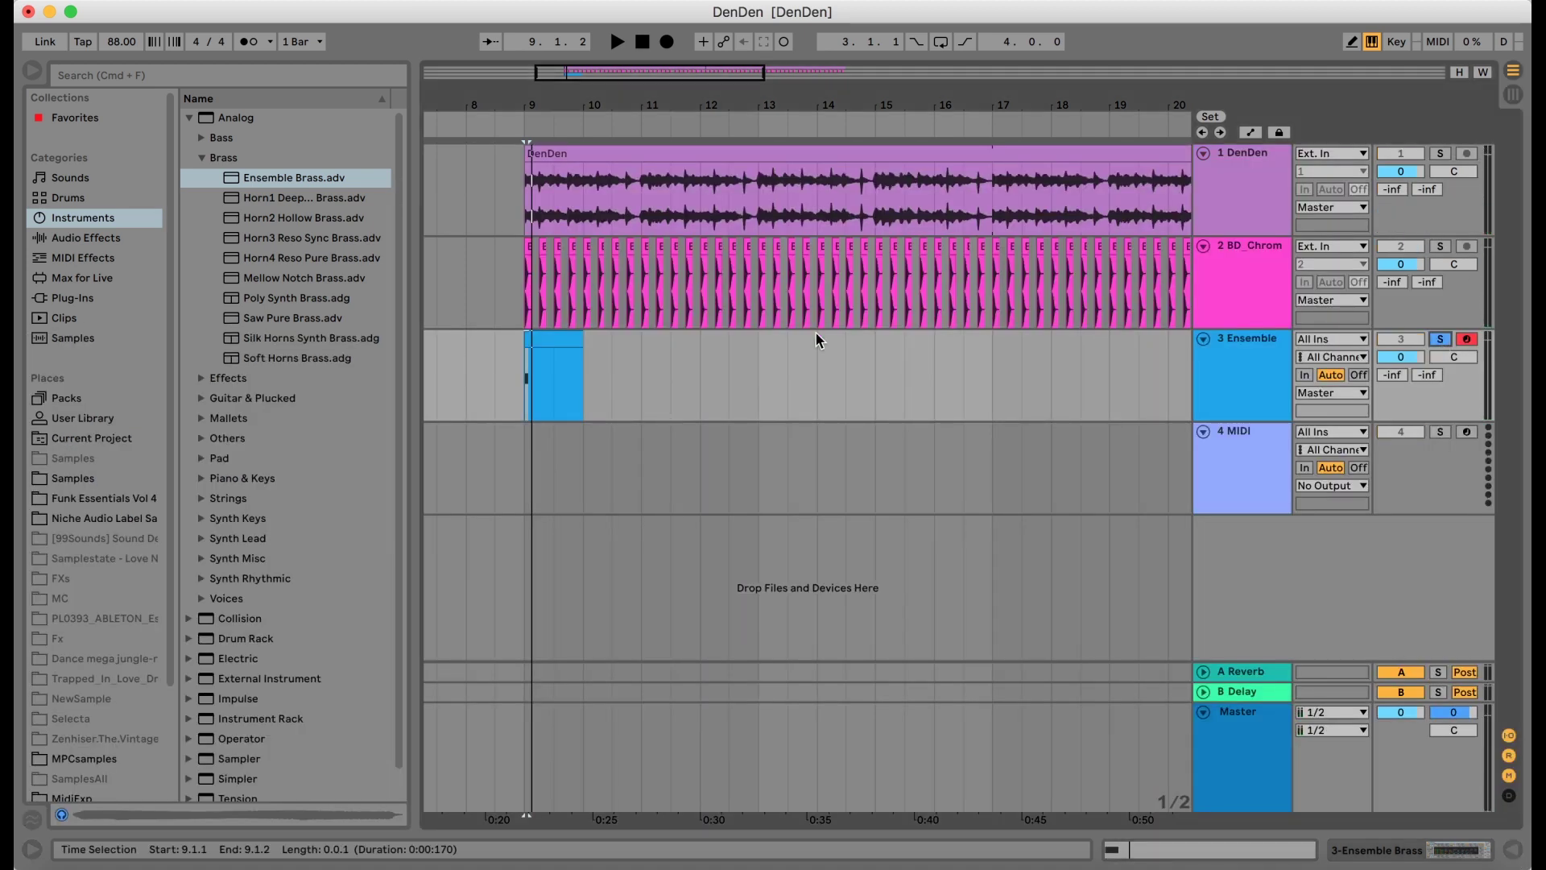
left_click(555, 341)
key("space")
key("space")
key("space")
Step: Lengthen the C3 note in the Ensemble clip to beat 1.3 and add a D3 note at 1.3
left_click(1212, 851)
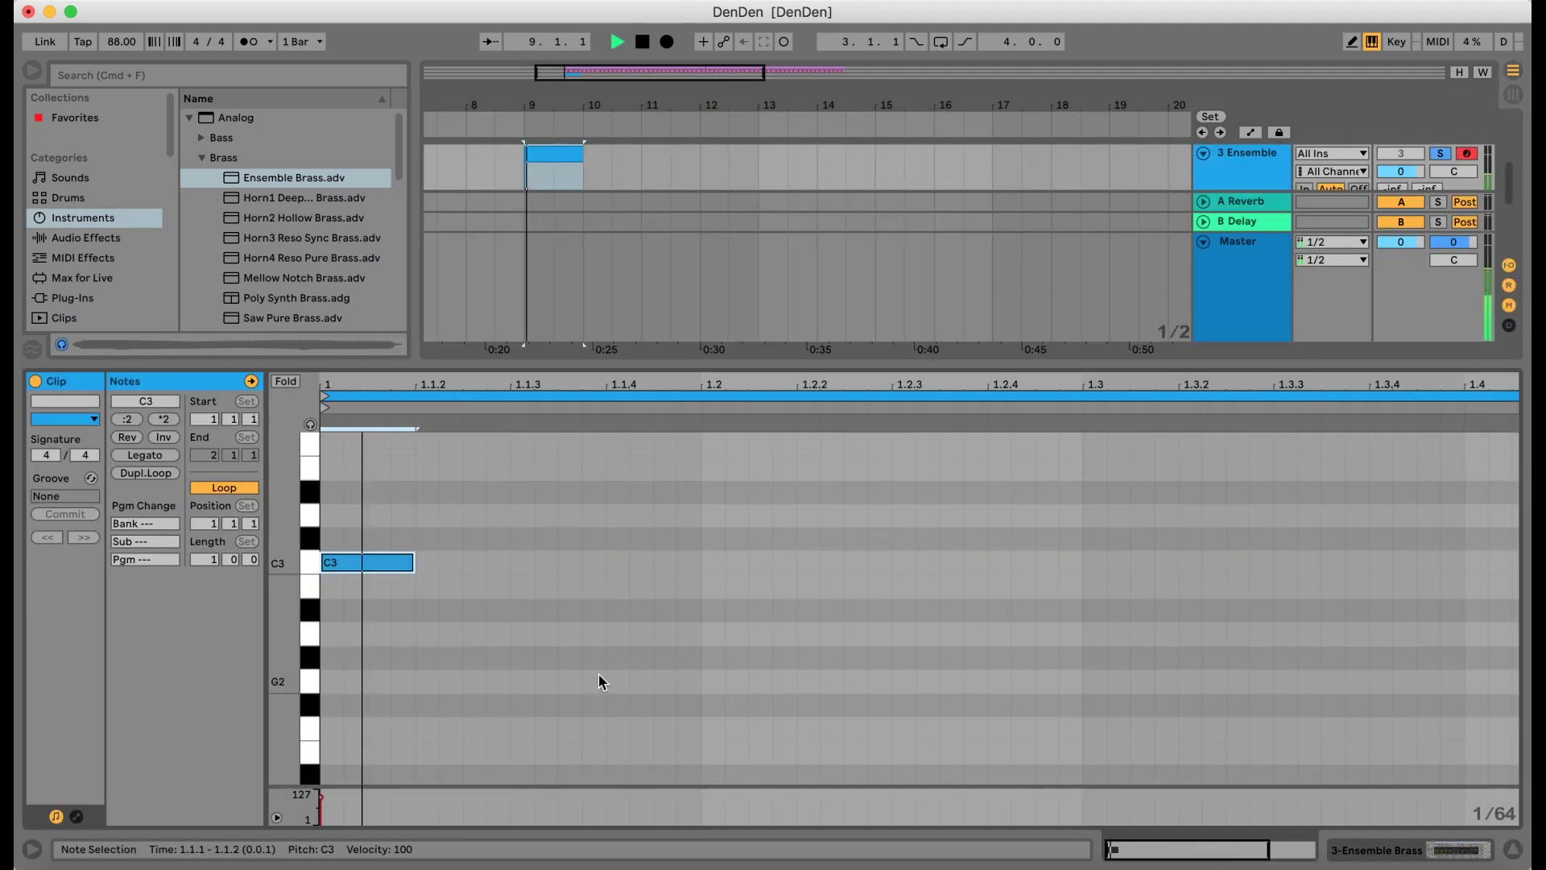
left_click(411, 562)
key("space")
left_click_drag(411, 562, 1070, 589)
key("space")
key("space")
key("space")
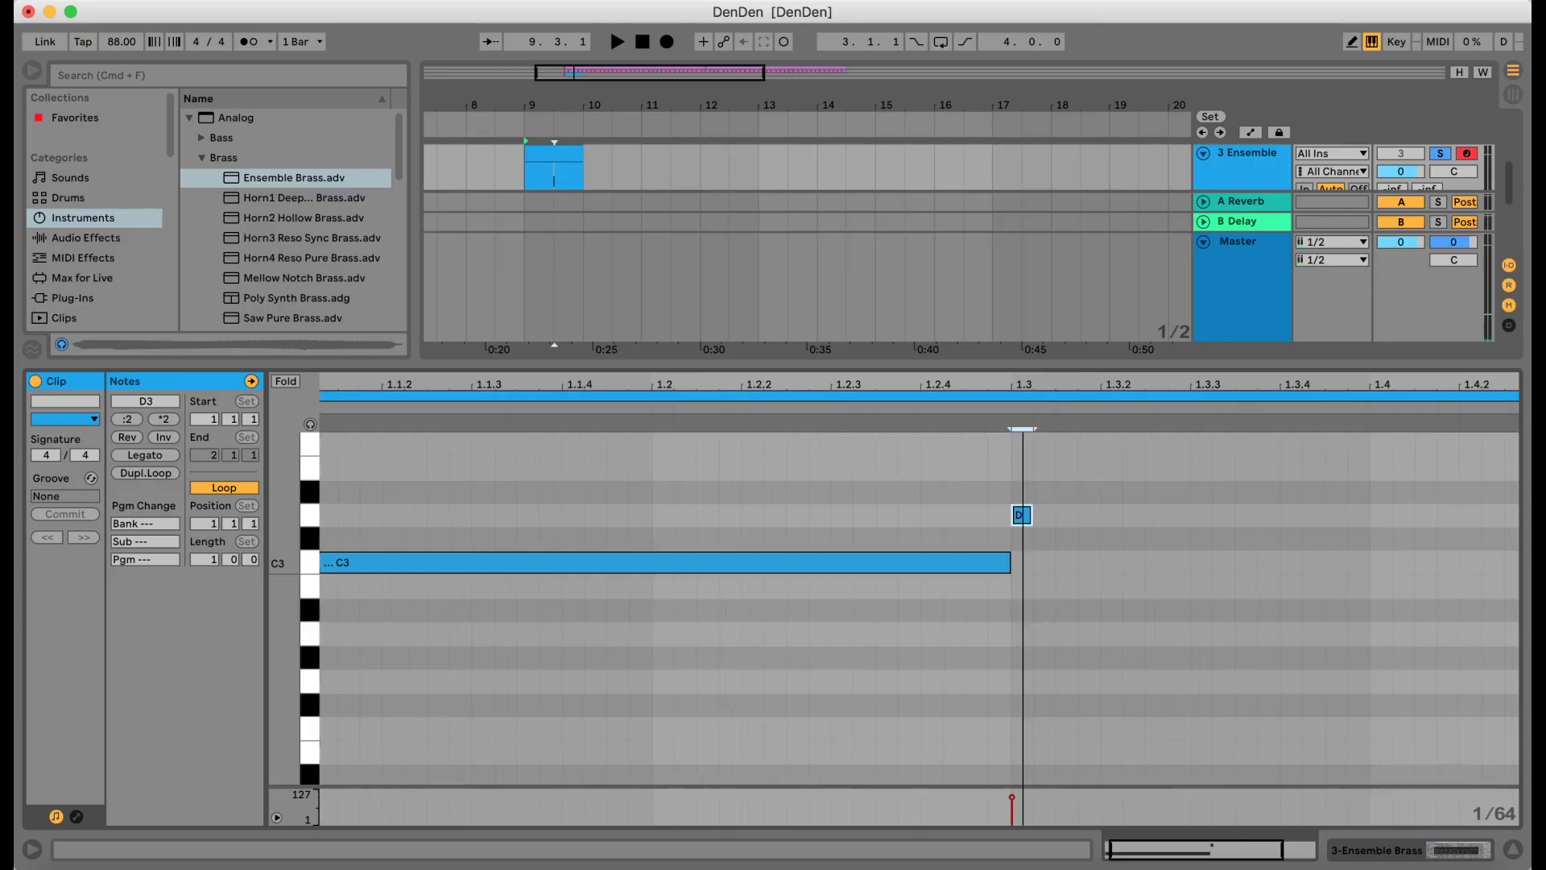
Step: Lengthen the D3 note to the end of the clip at 2.1.1 and play it back
key("minus")
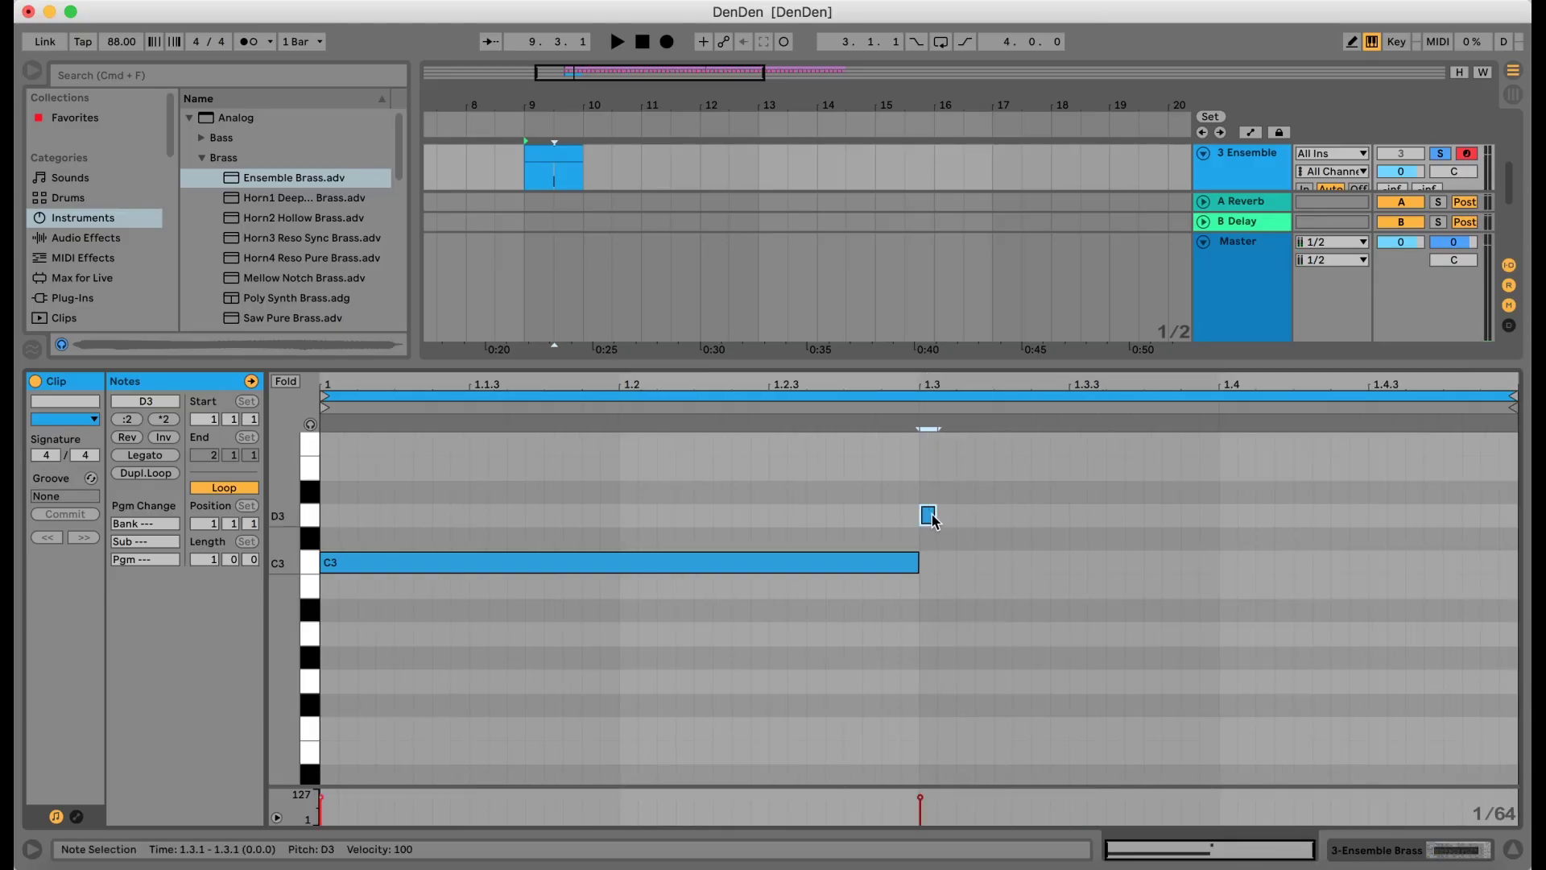
left_click_drag(932, 515, 1442, 554)
key("space")
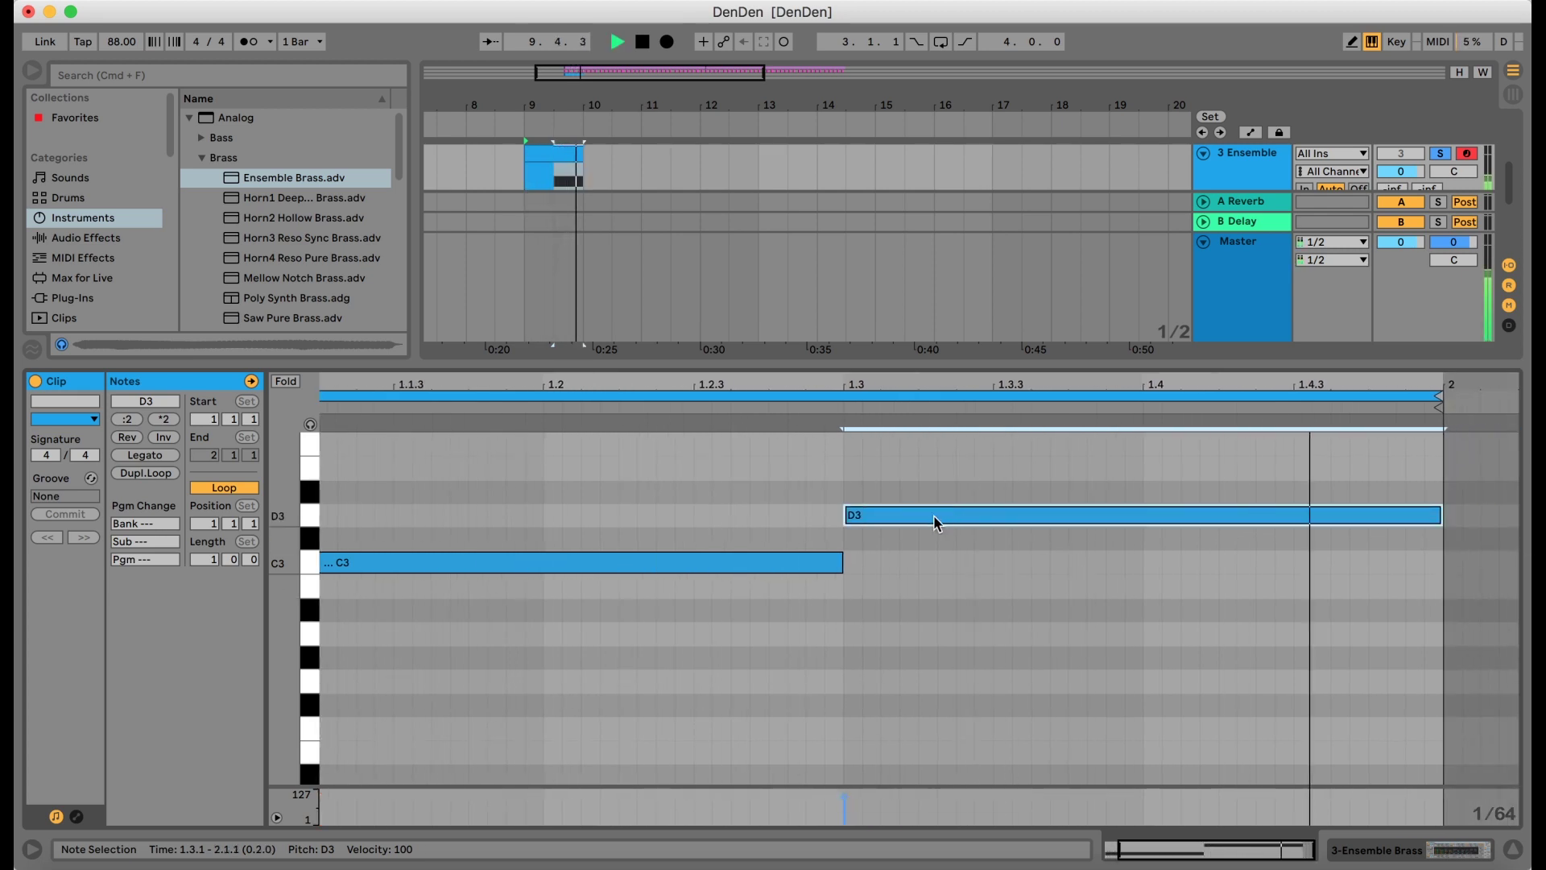
key("space")
Step: Extend the looping Ensemble clip from bar 9 to bar 13 and play it
left_click(547, 148)
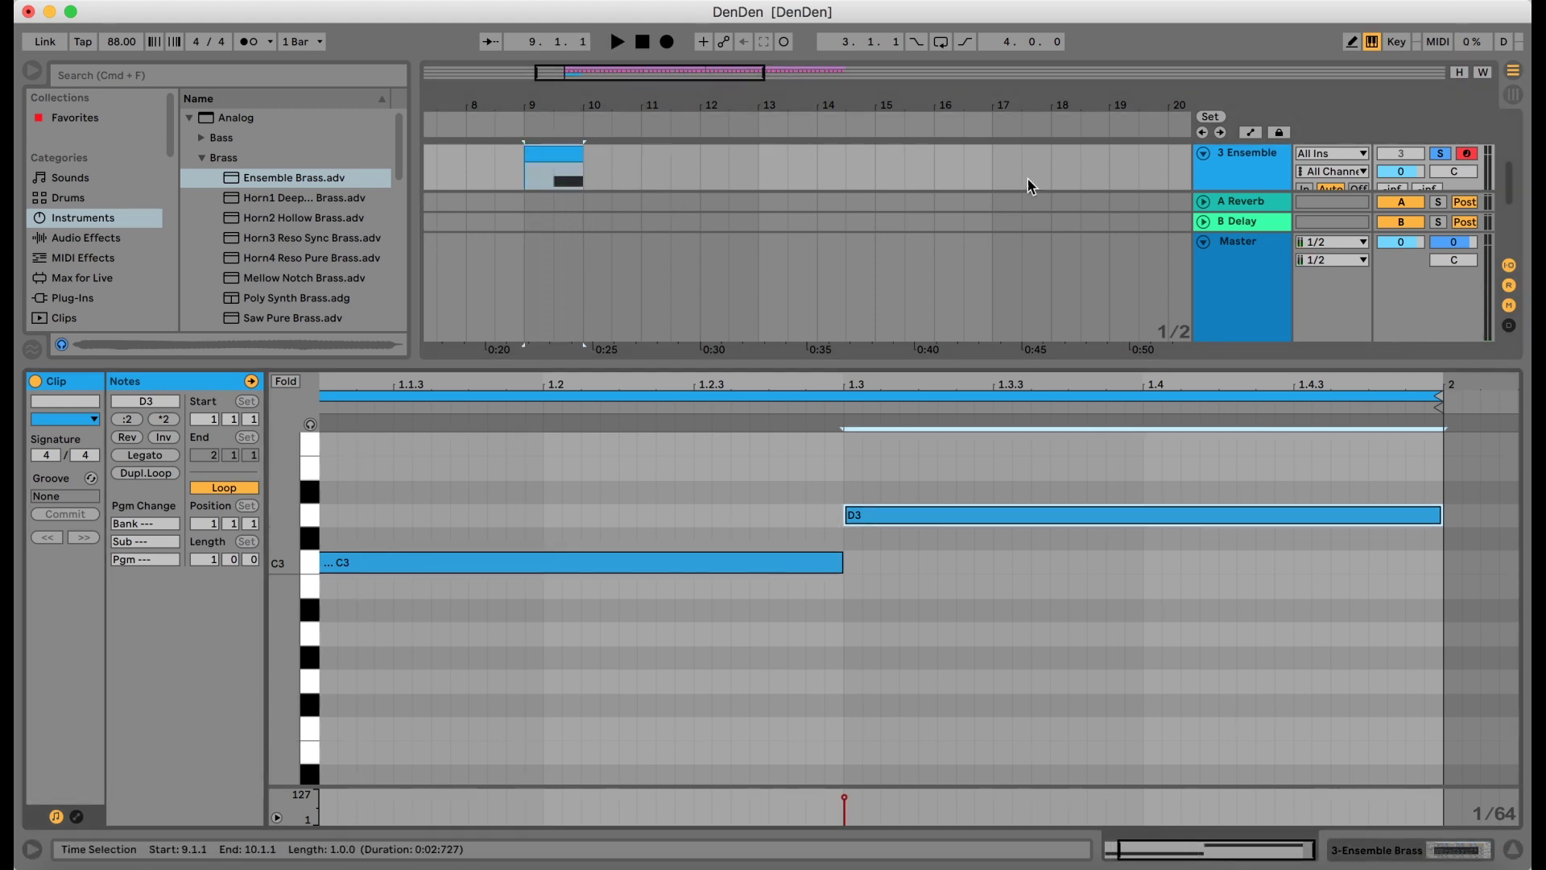
left_click_drag(583, 153, 758, 153)
key("space")
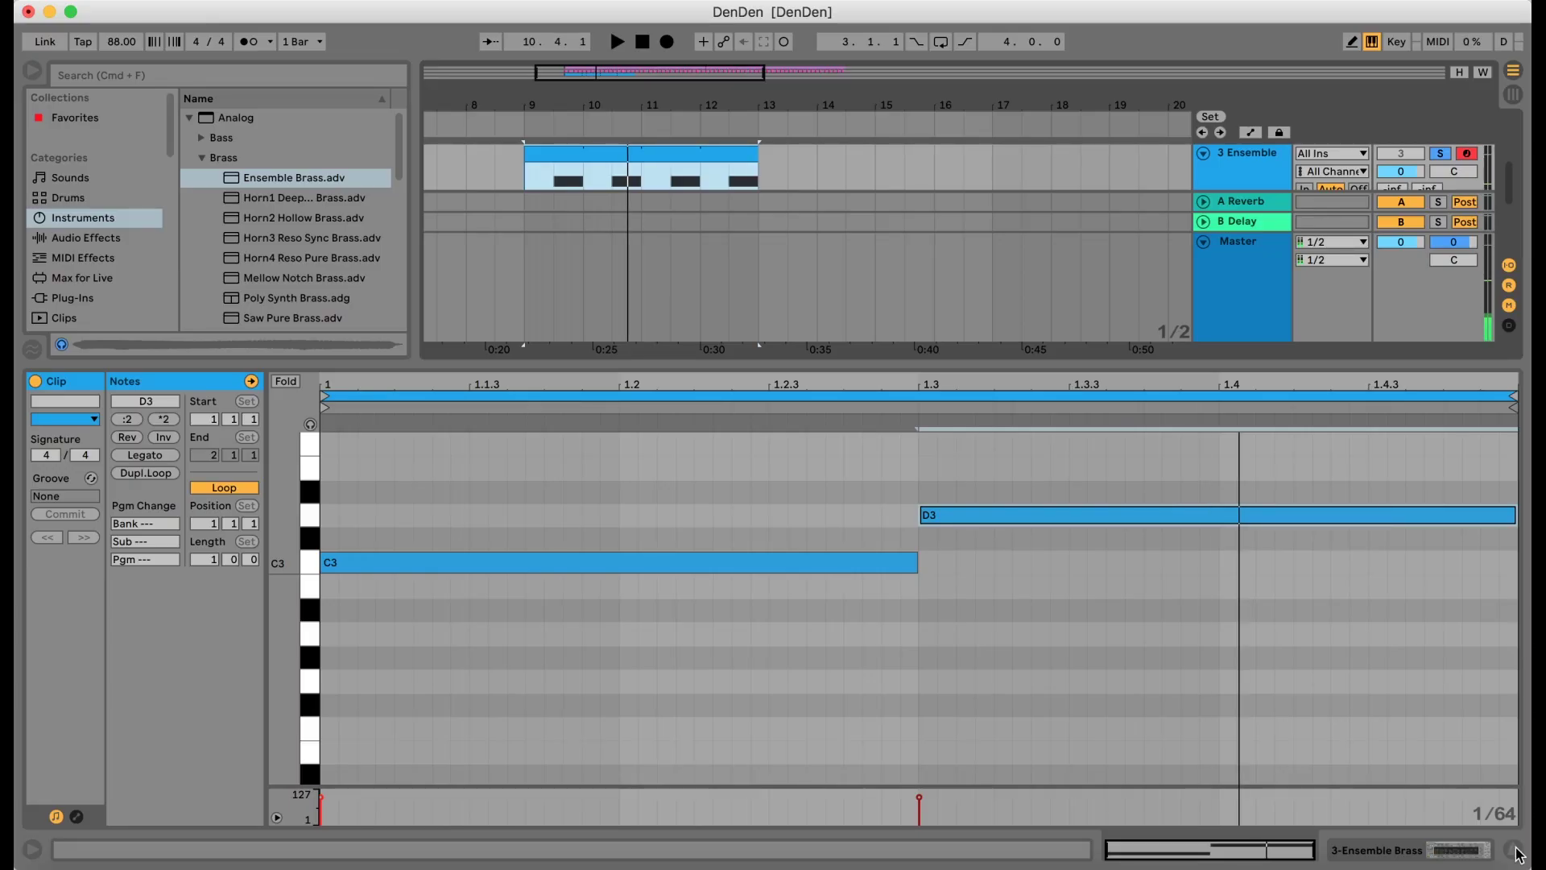
Step: Replace the third track's instrument with the Horn1 Deep Brass preset and play the clip
left_click(1513, 851)
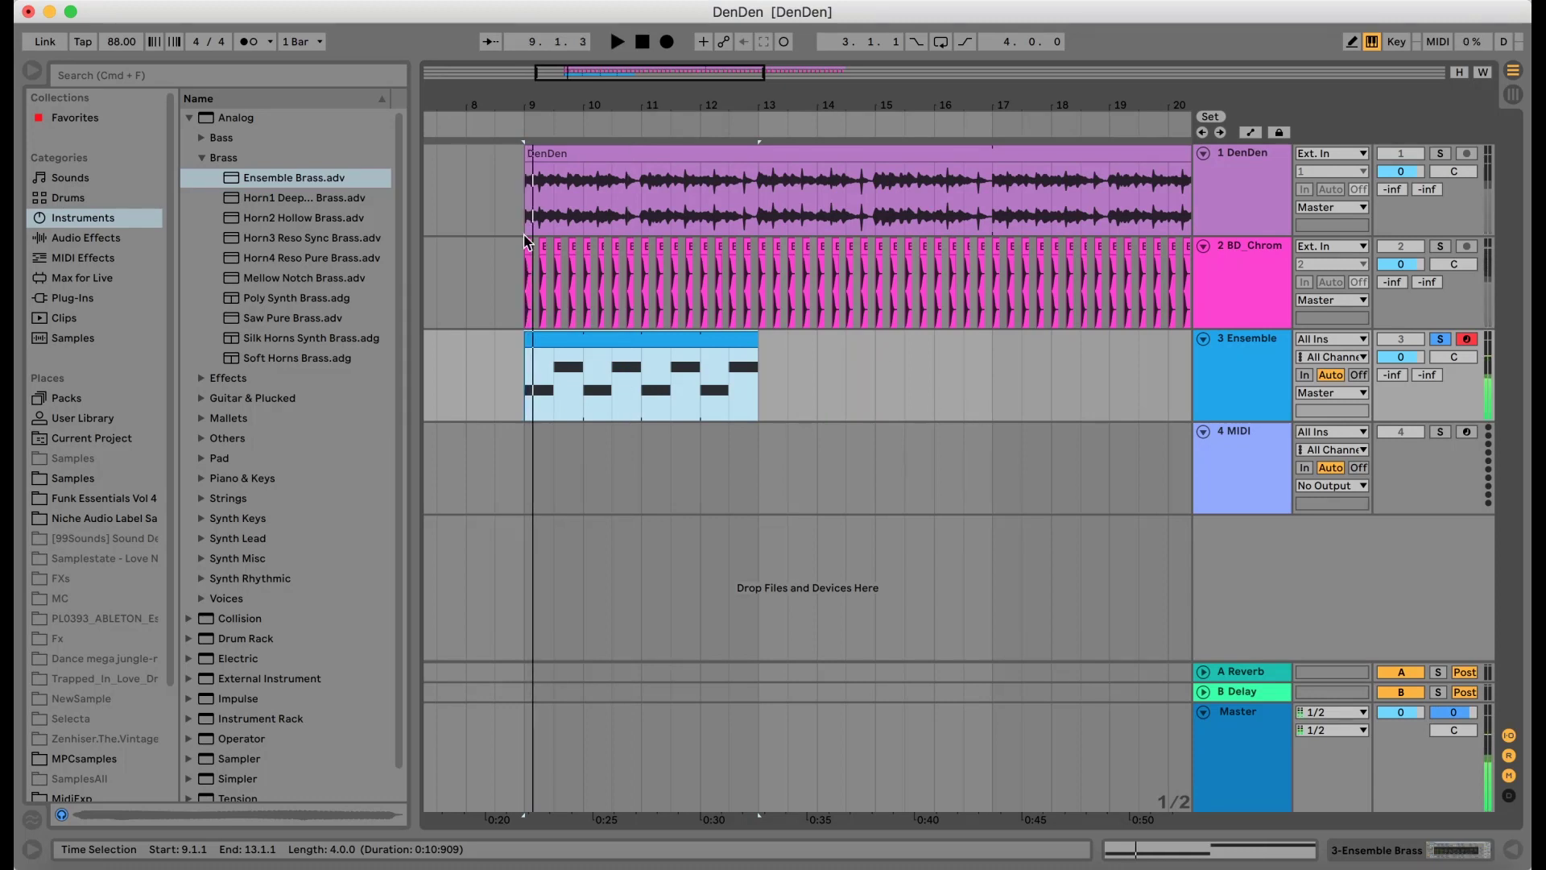
left_click(314, 201)
left_click_drag(1149, 355, 1247, 364)
key("space")
key("space")
Step: Swap the third track's instrument for Horn2 Hollow Brass.adv and play the clip
left_click_drag(304, 217, 892, 403)
left_click_drag(1271, 380, 1272, 381)
key("space")
key("space")
Step: Load 5ths Vocoder Pad.adv from the Analog pads onto the third track and play the clip
left_click(201, 459)
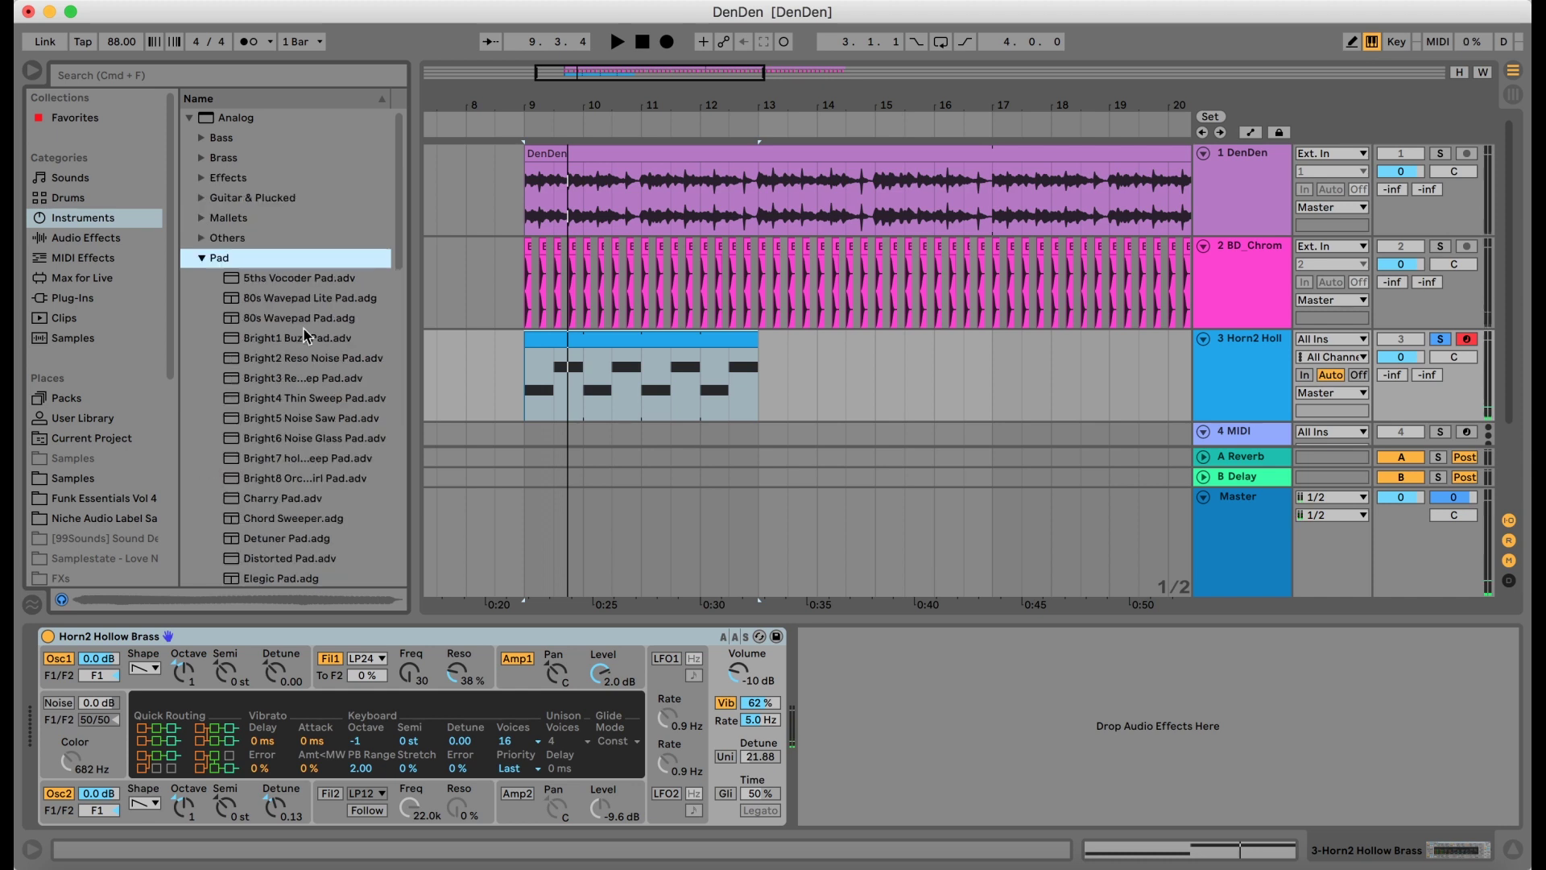
left_click_drag(282, 279, 1281, 386)
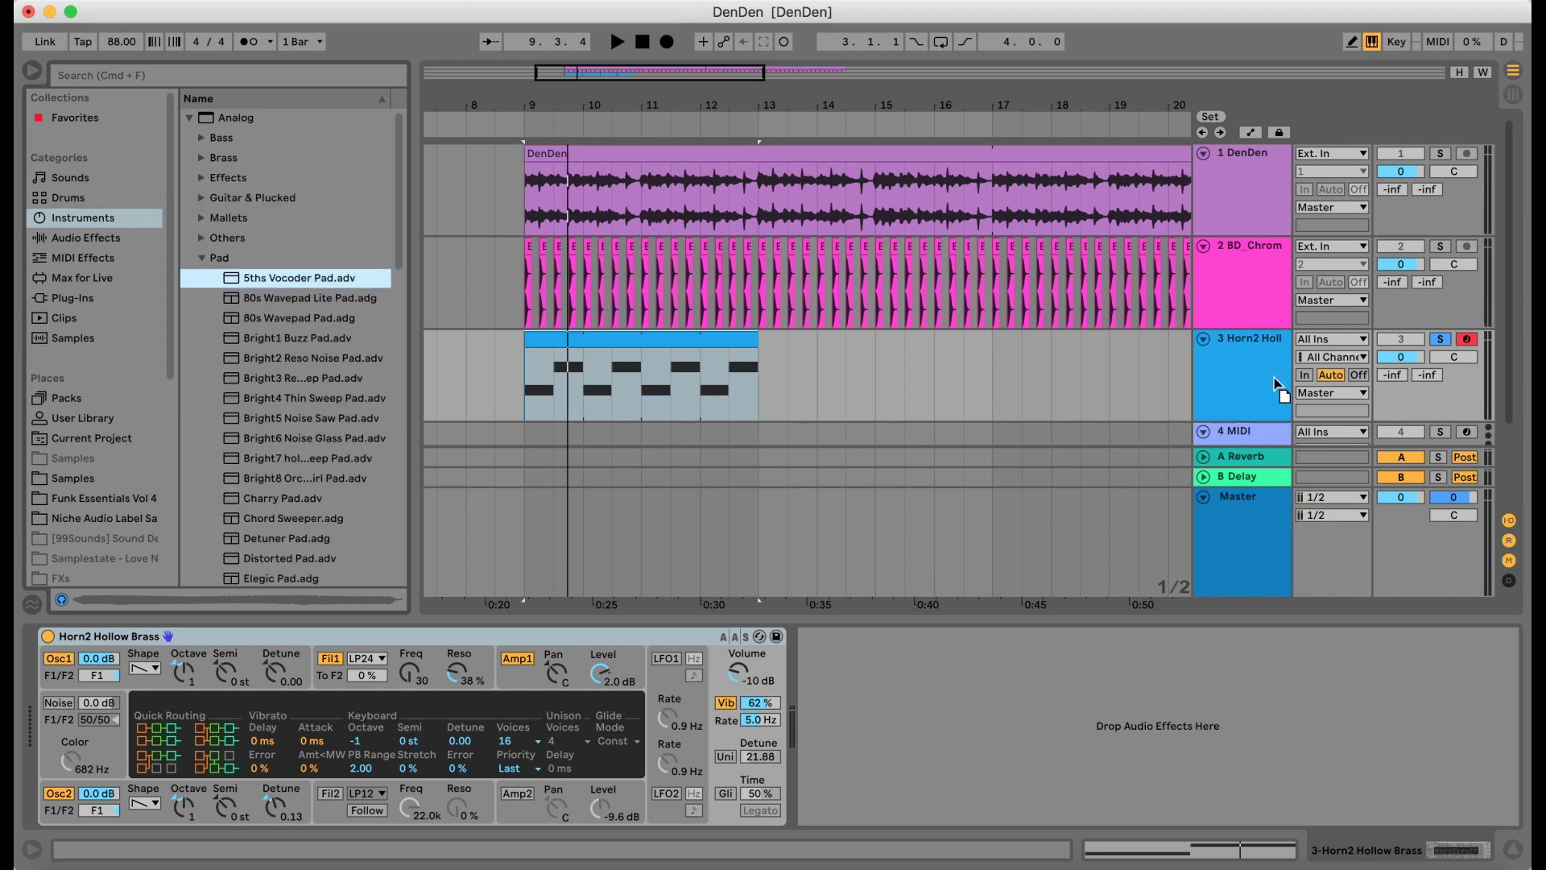
key("space")
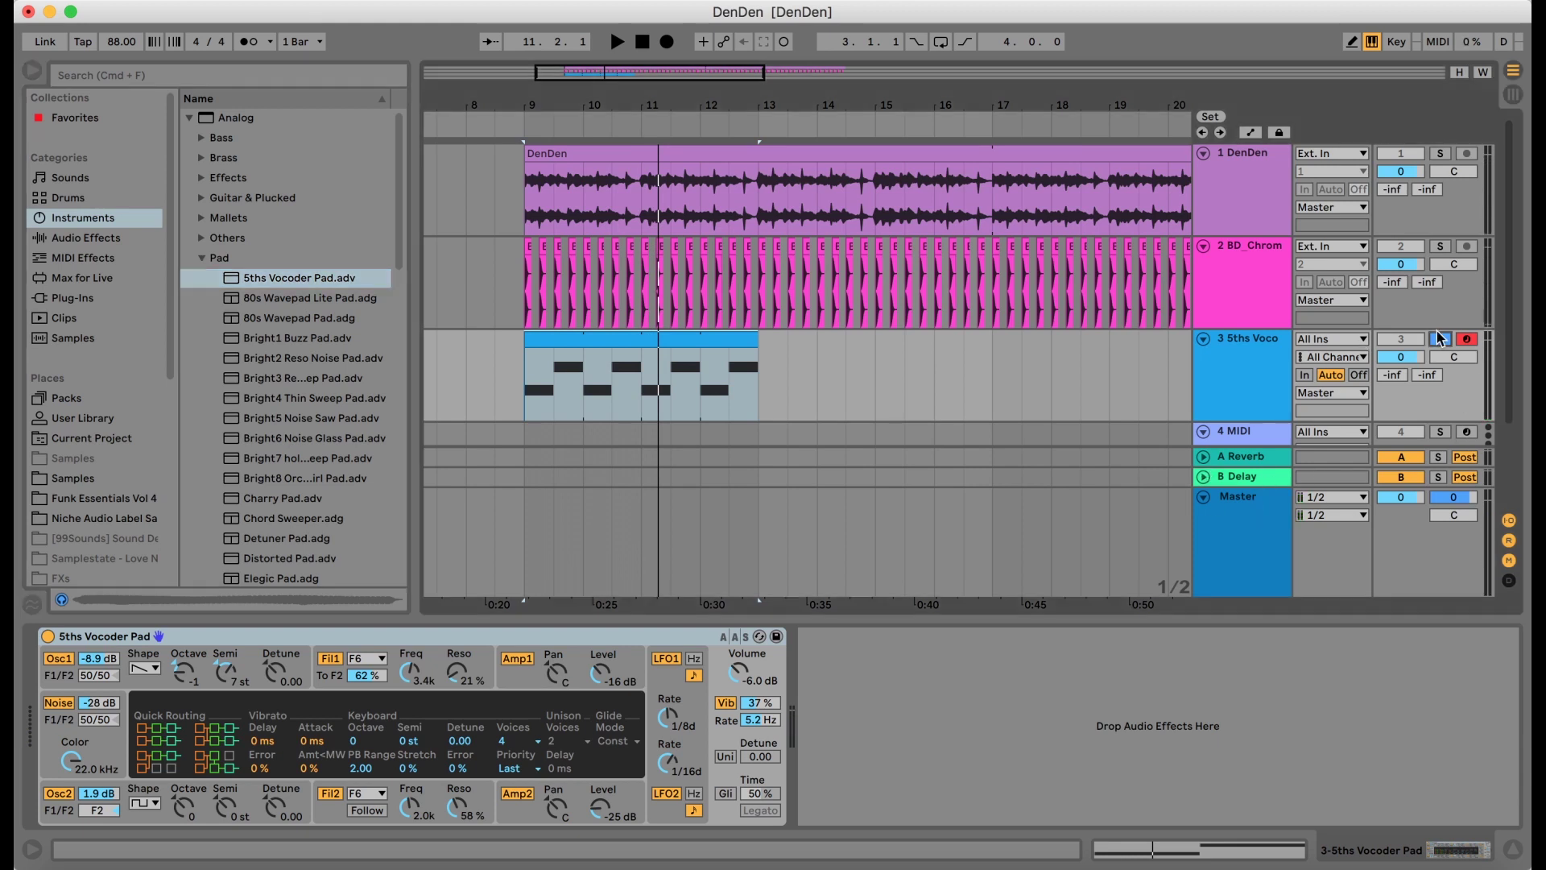
Step: Unsolo the third track and delete its MIDI clip and the 5ths Vocoder Pad instrument
left_click(573, 347)
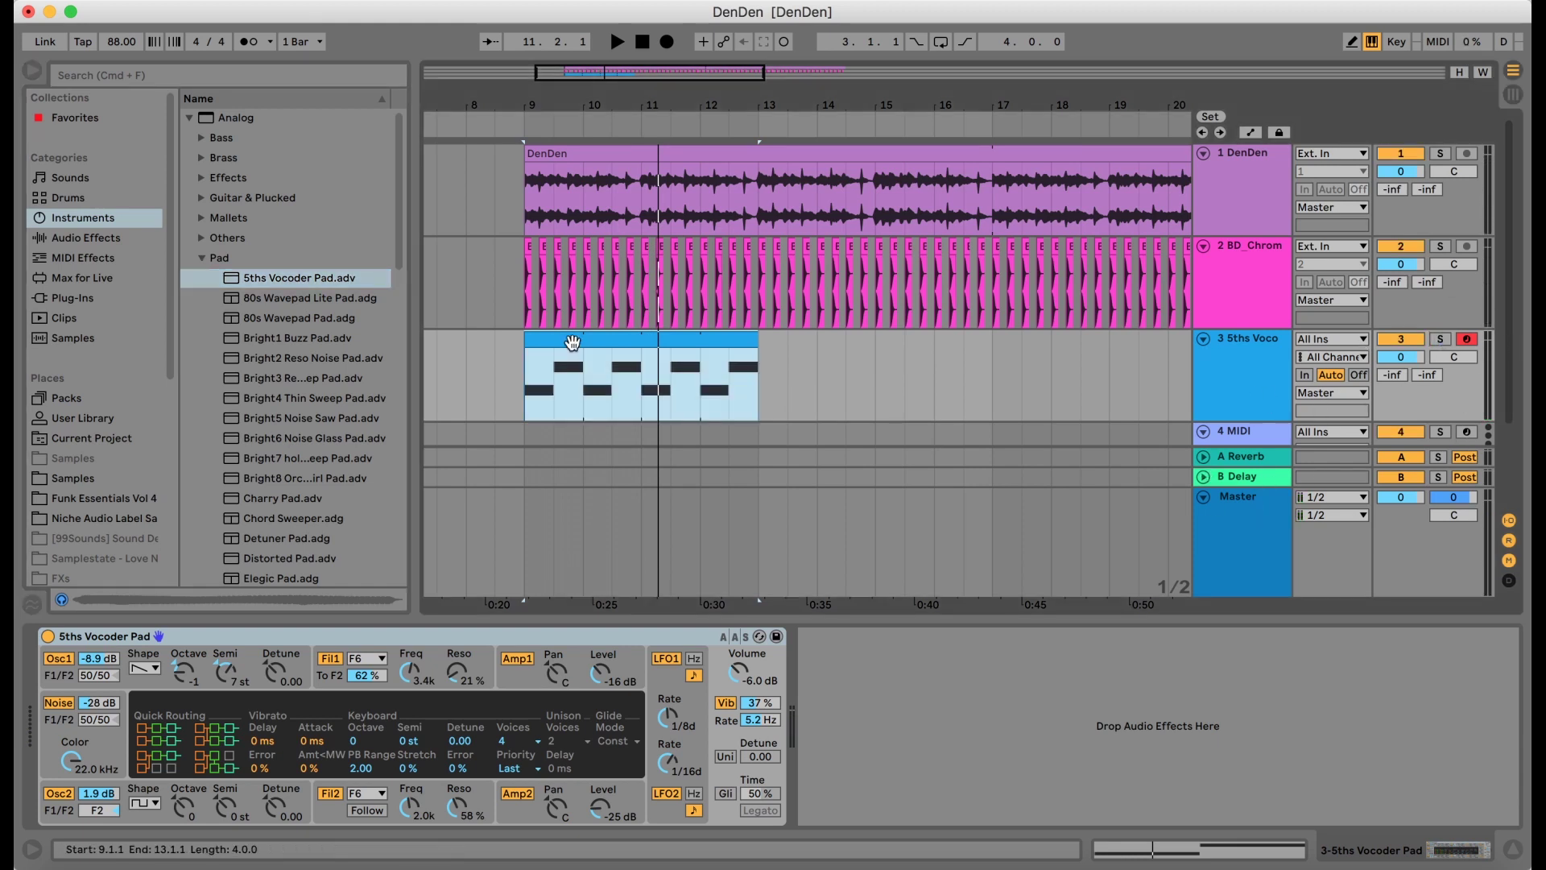
key("Delete")
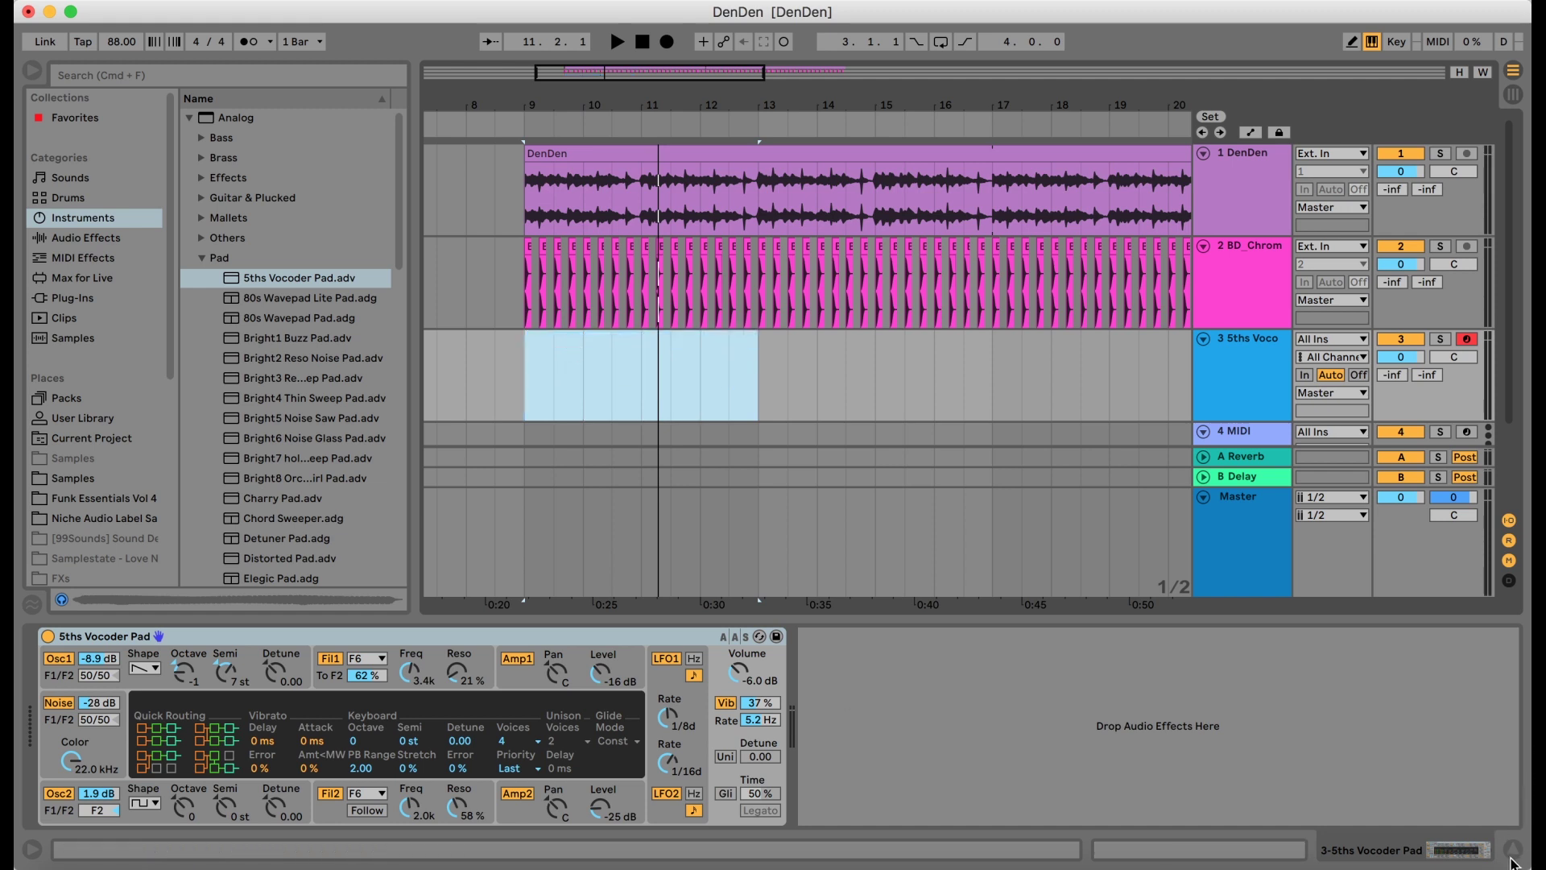
left_click(659, 639)
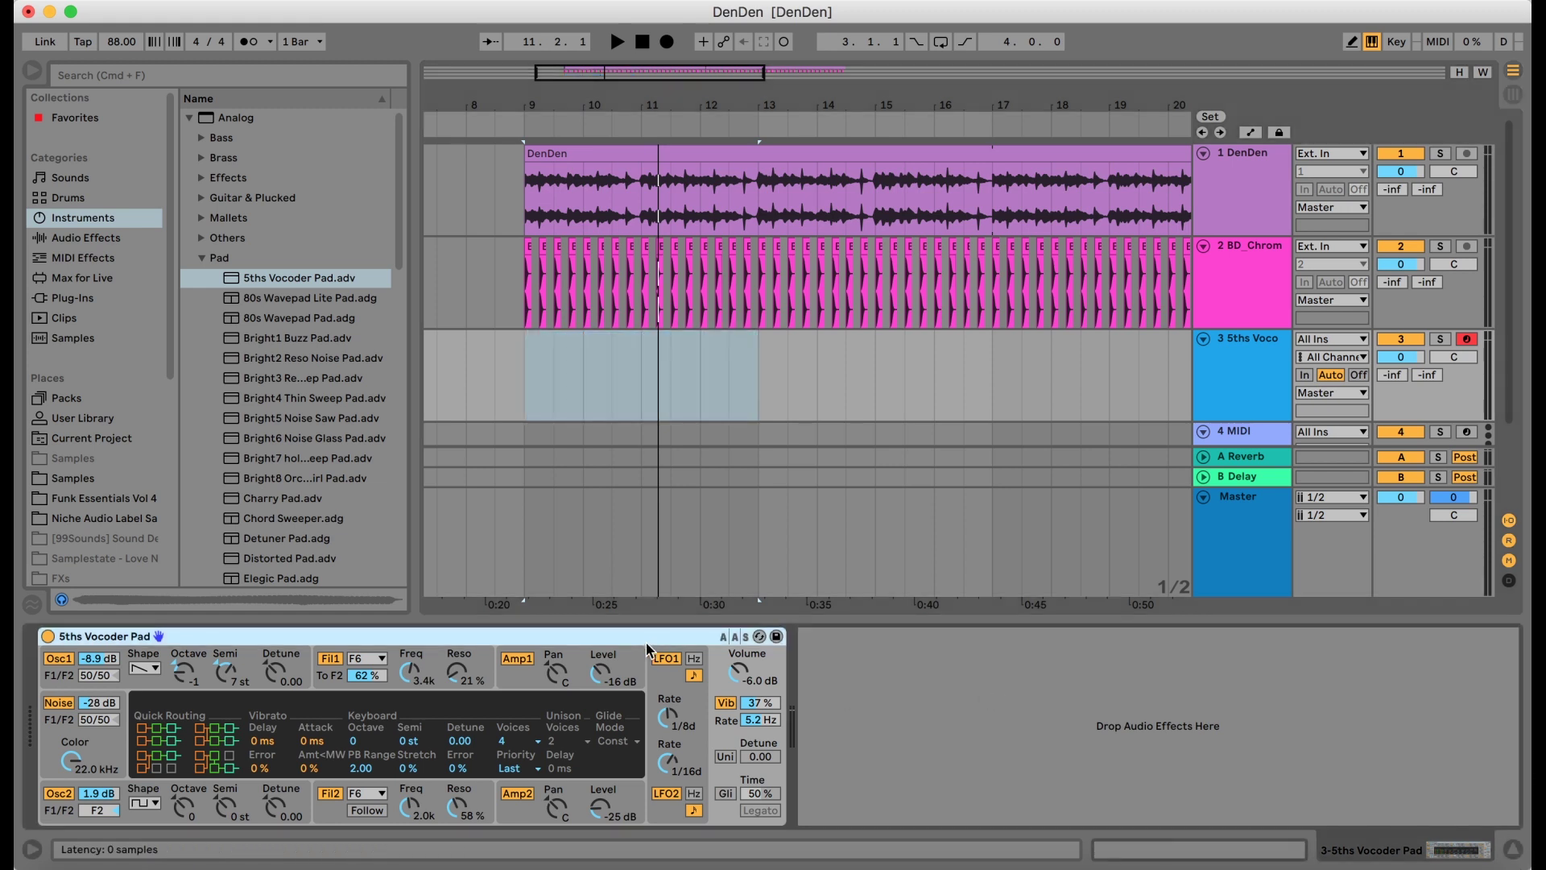
key("Delete")
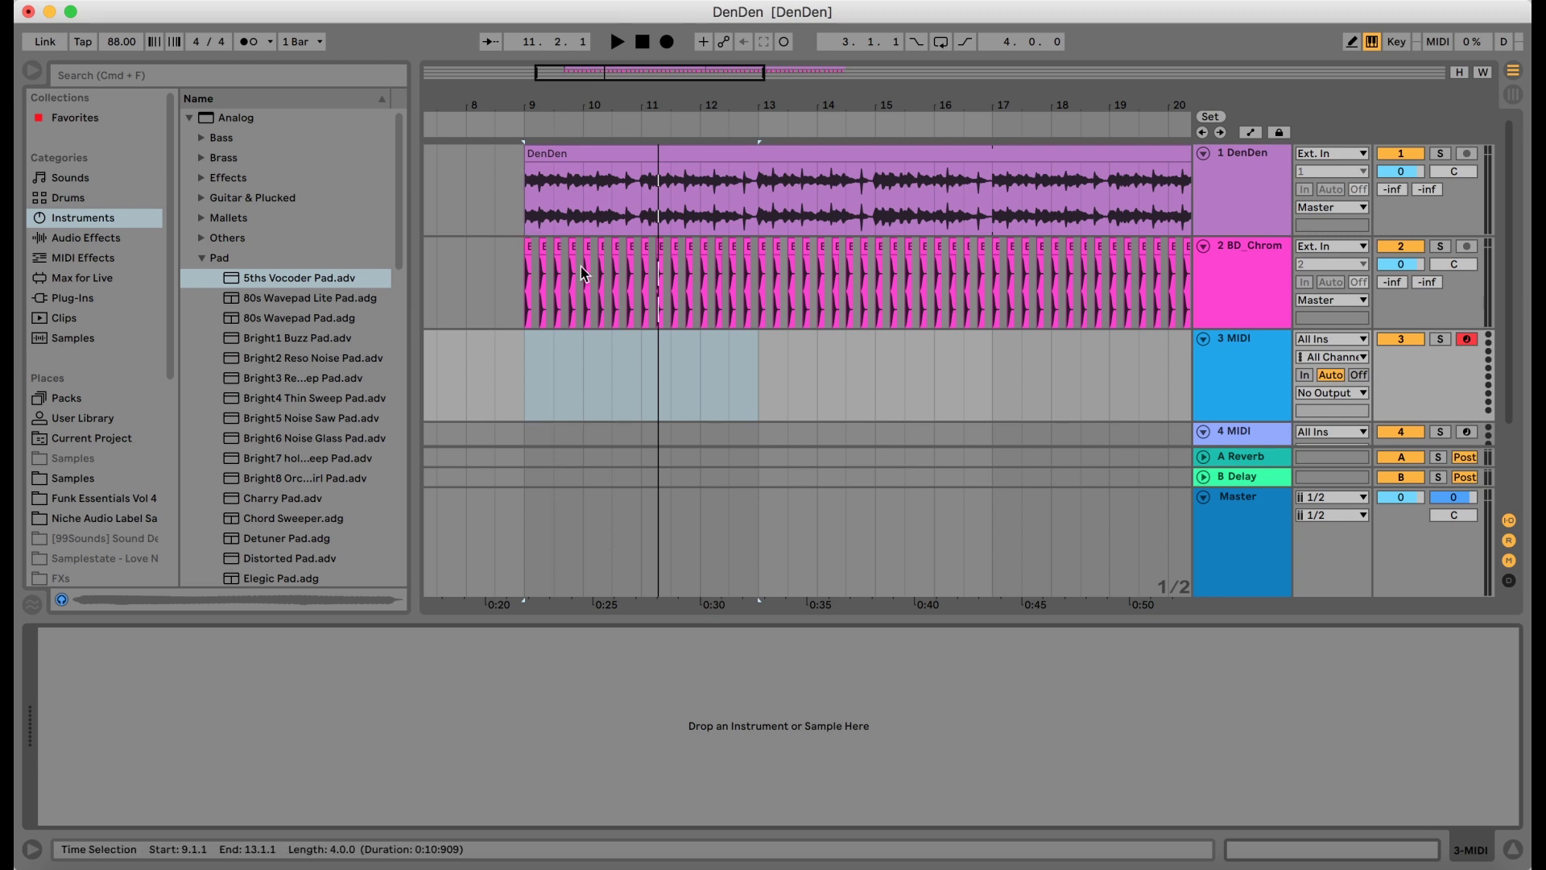
Step: Collapse the Analog presets and load an empty Drum Rack onto the third MIDI track
mouse_move(525, 97)
left_mouse_down()
mouse_move(525, 171)
mouse_move(526, 101)
left_mouse_up()
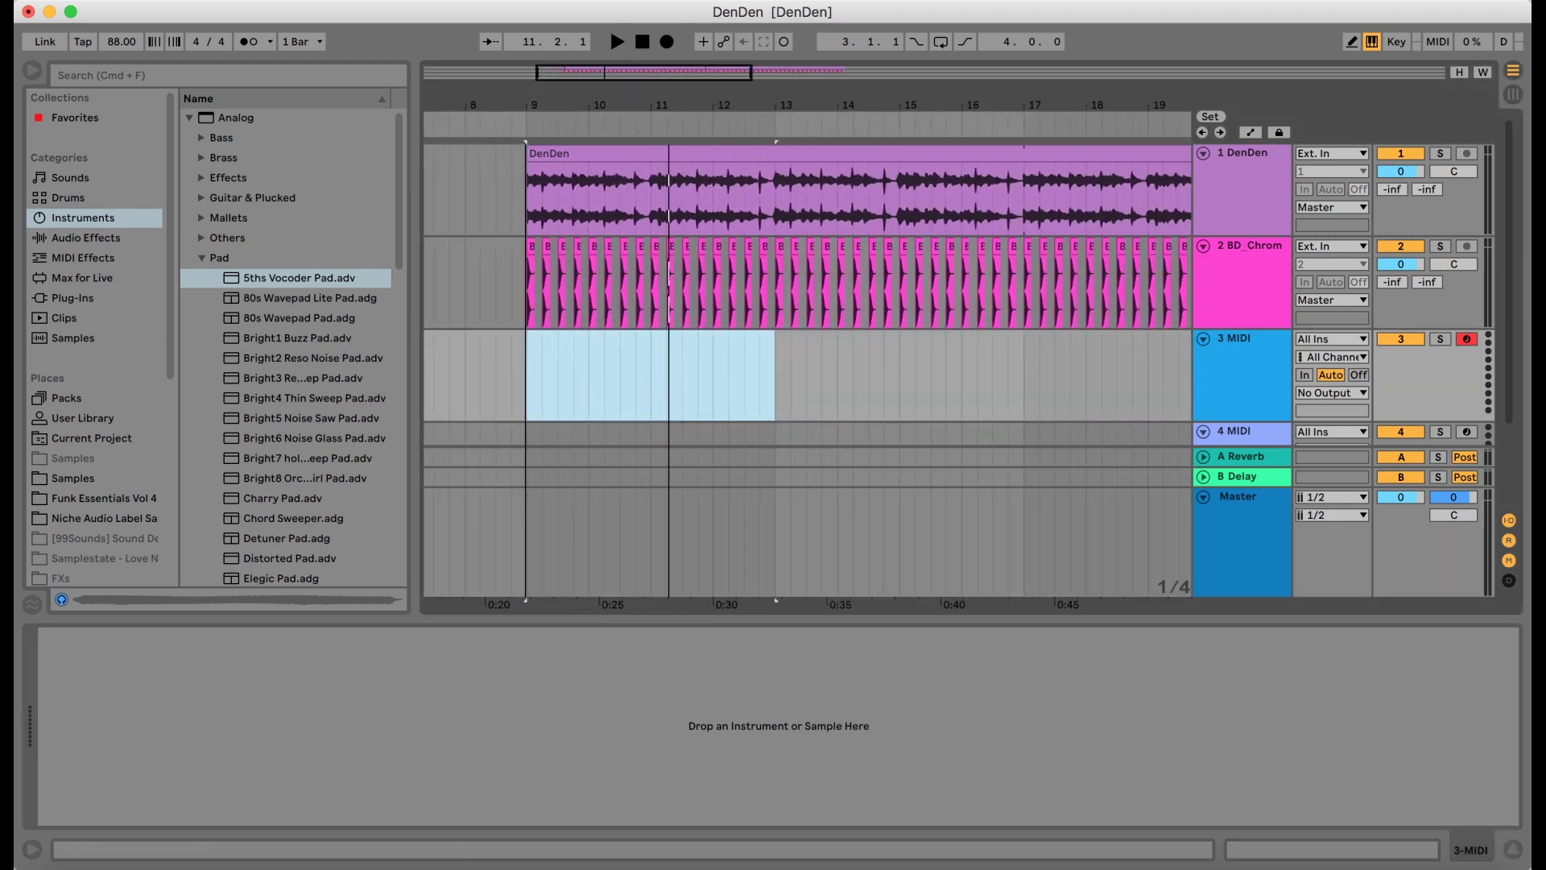
left_click(203, 256)
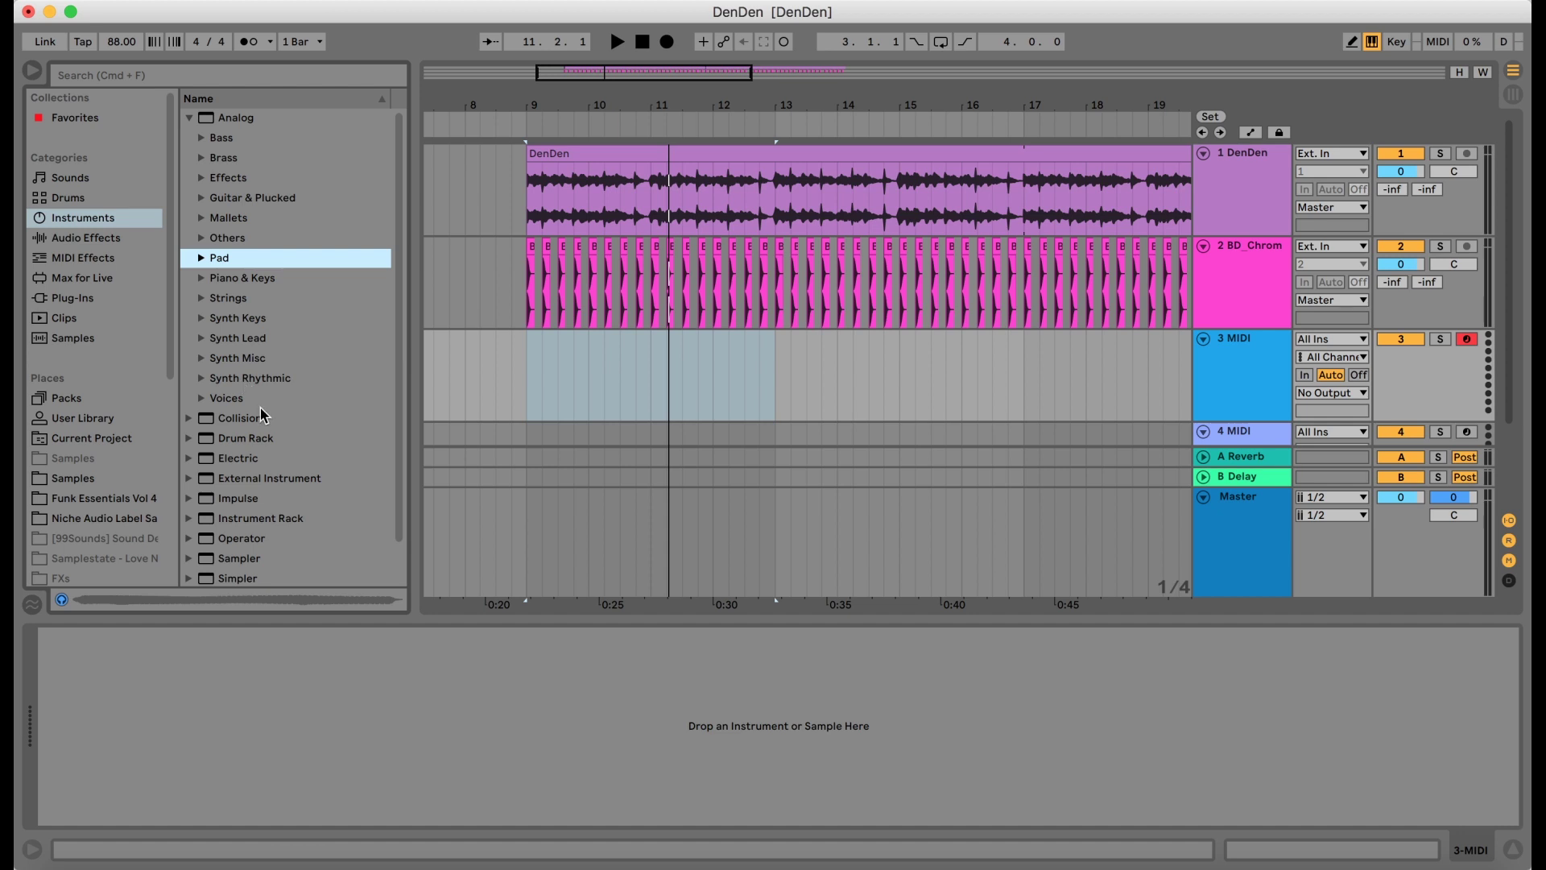
left_click(188, 118)
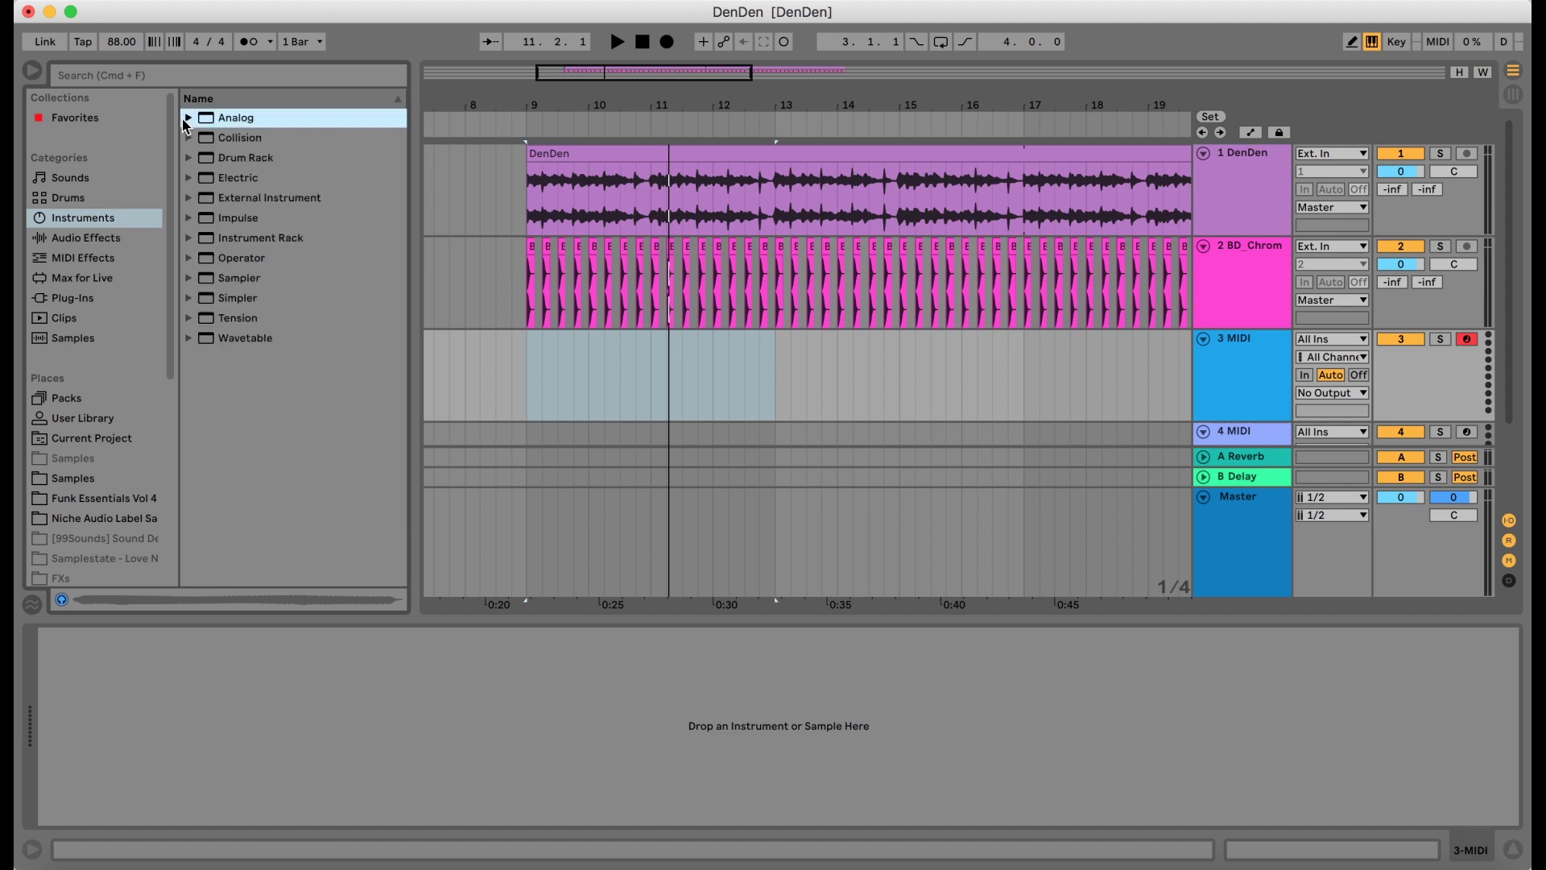
left_click(228, 159)
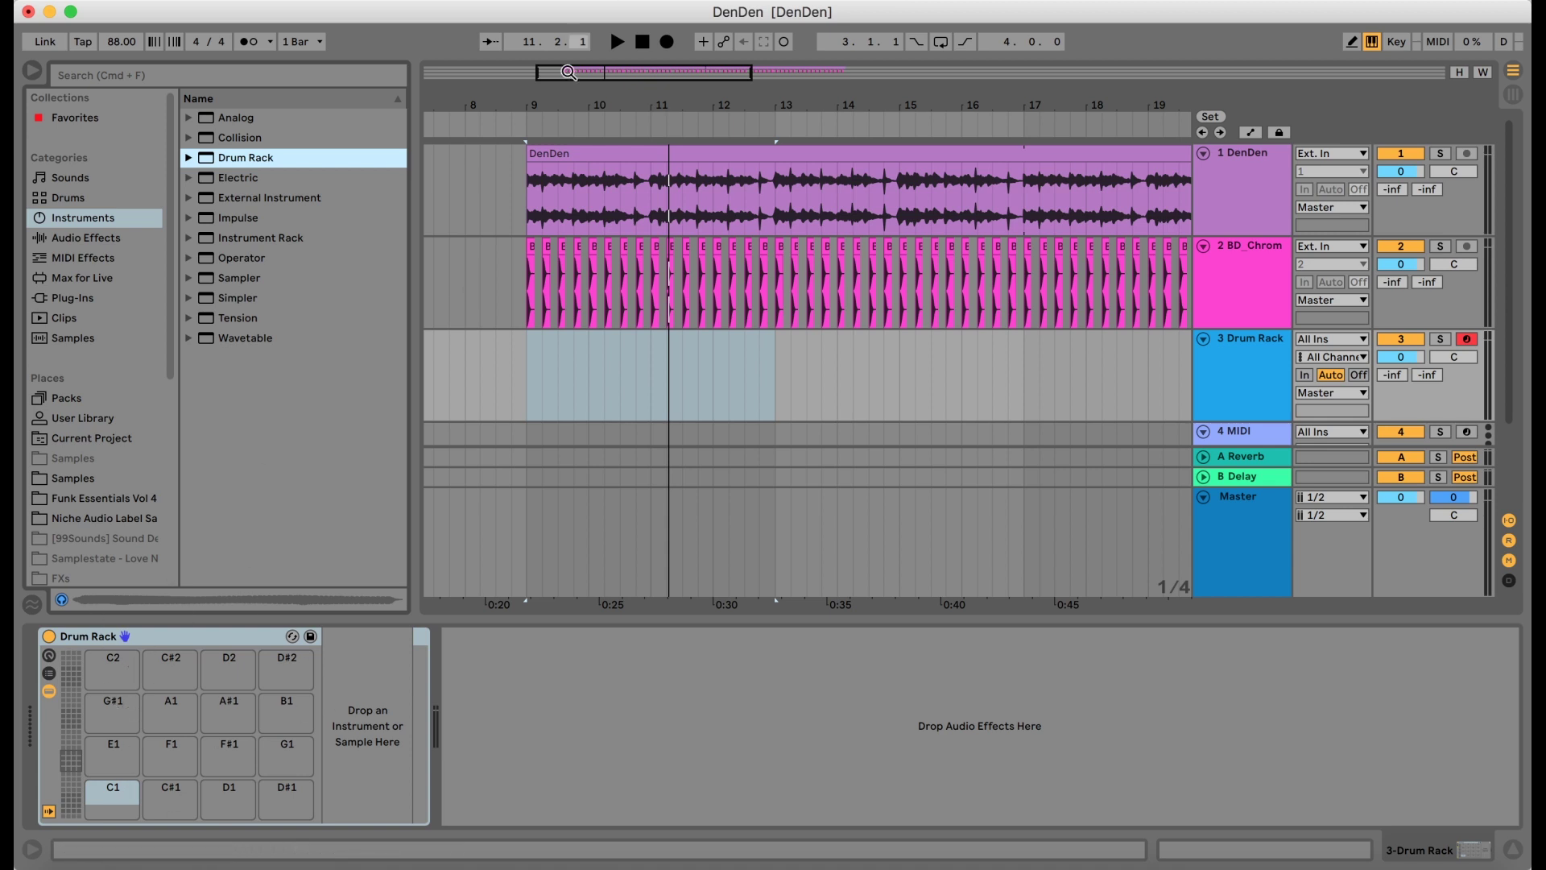
Step: Place the BD_ChromaLayered4 kick from the second track on the Drum Rack's C1 pad and audition it
left_click_drag(519, 97, 537, 165)
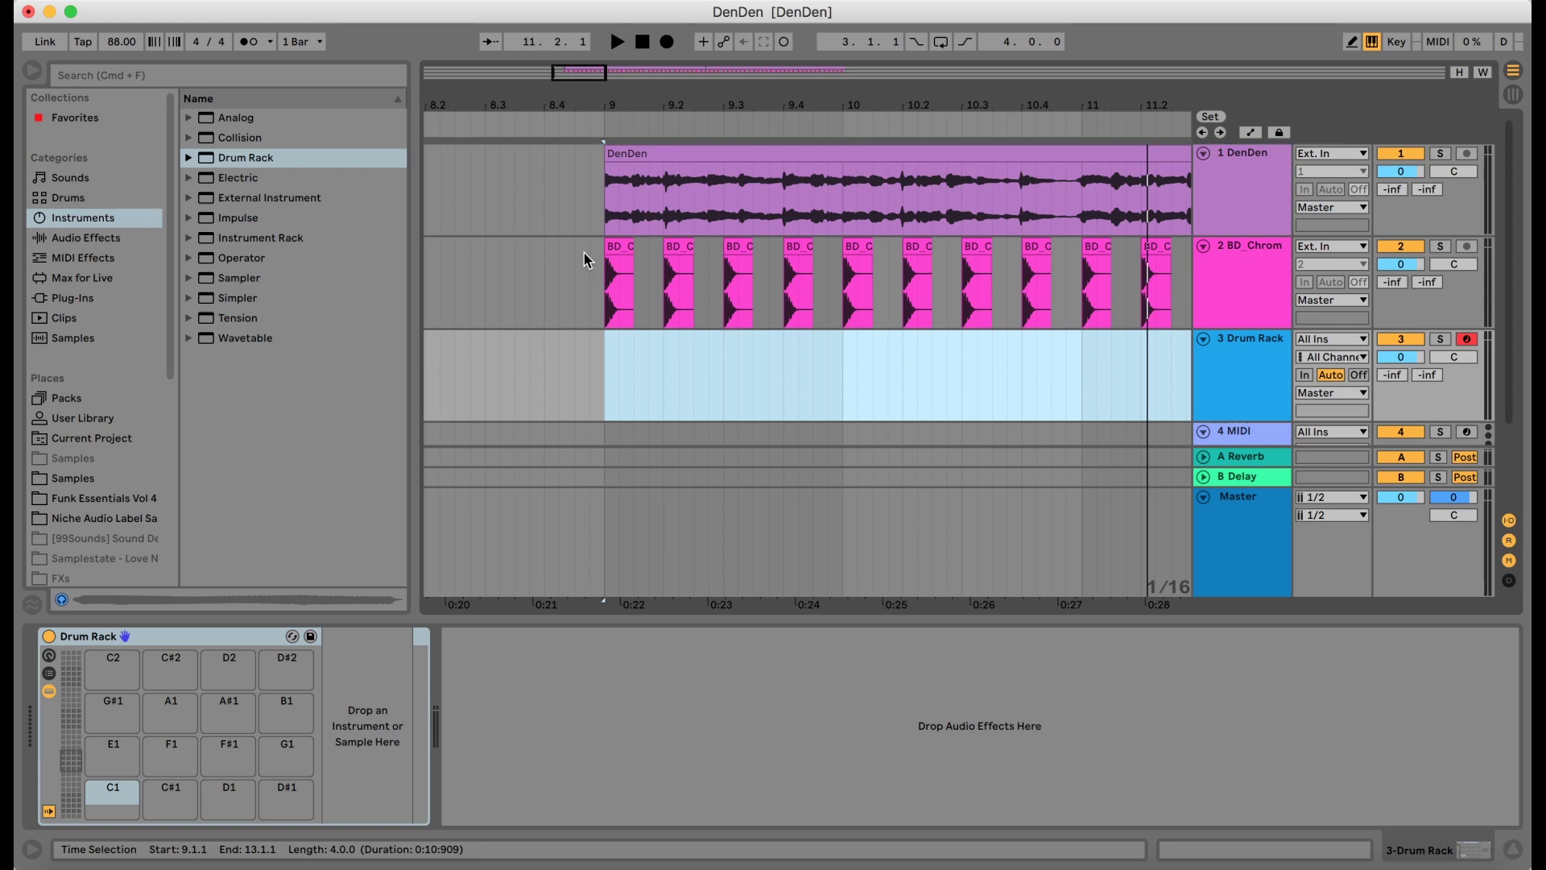
left_click_drag(620, 246, 118, 800)
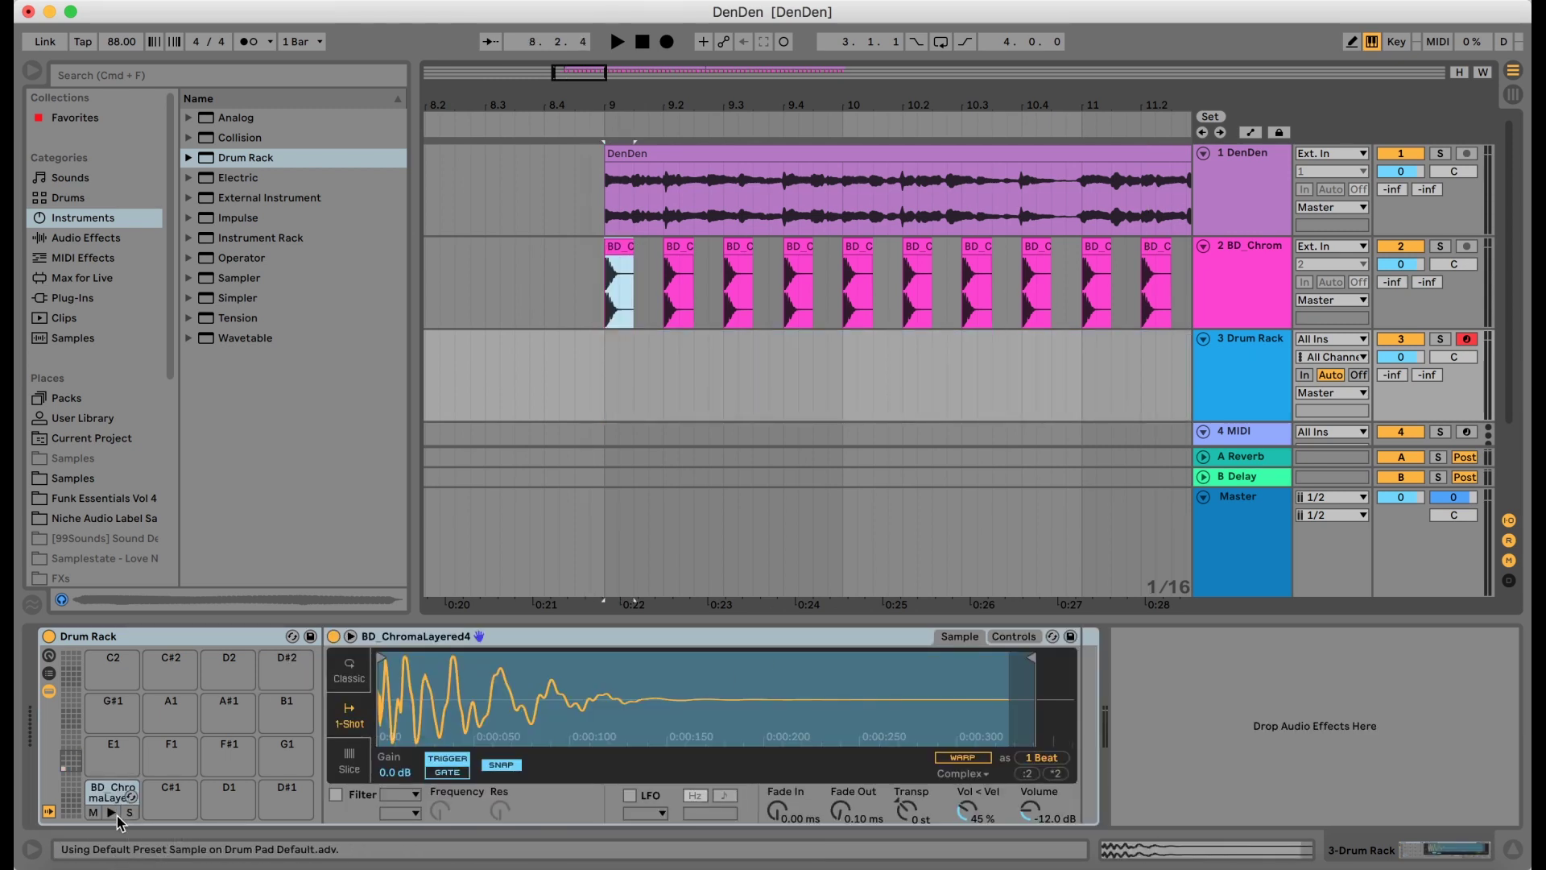
left_click(113, 813)
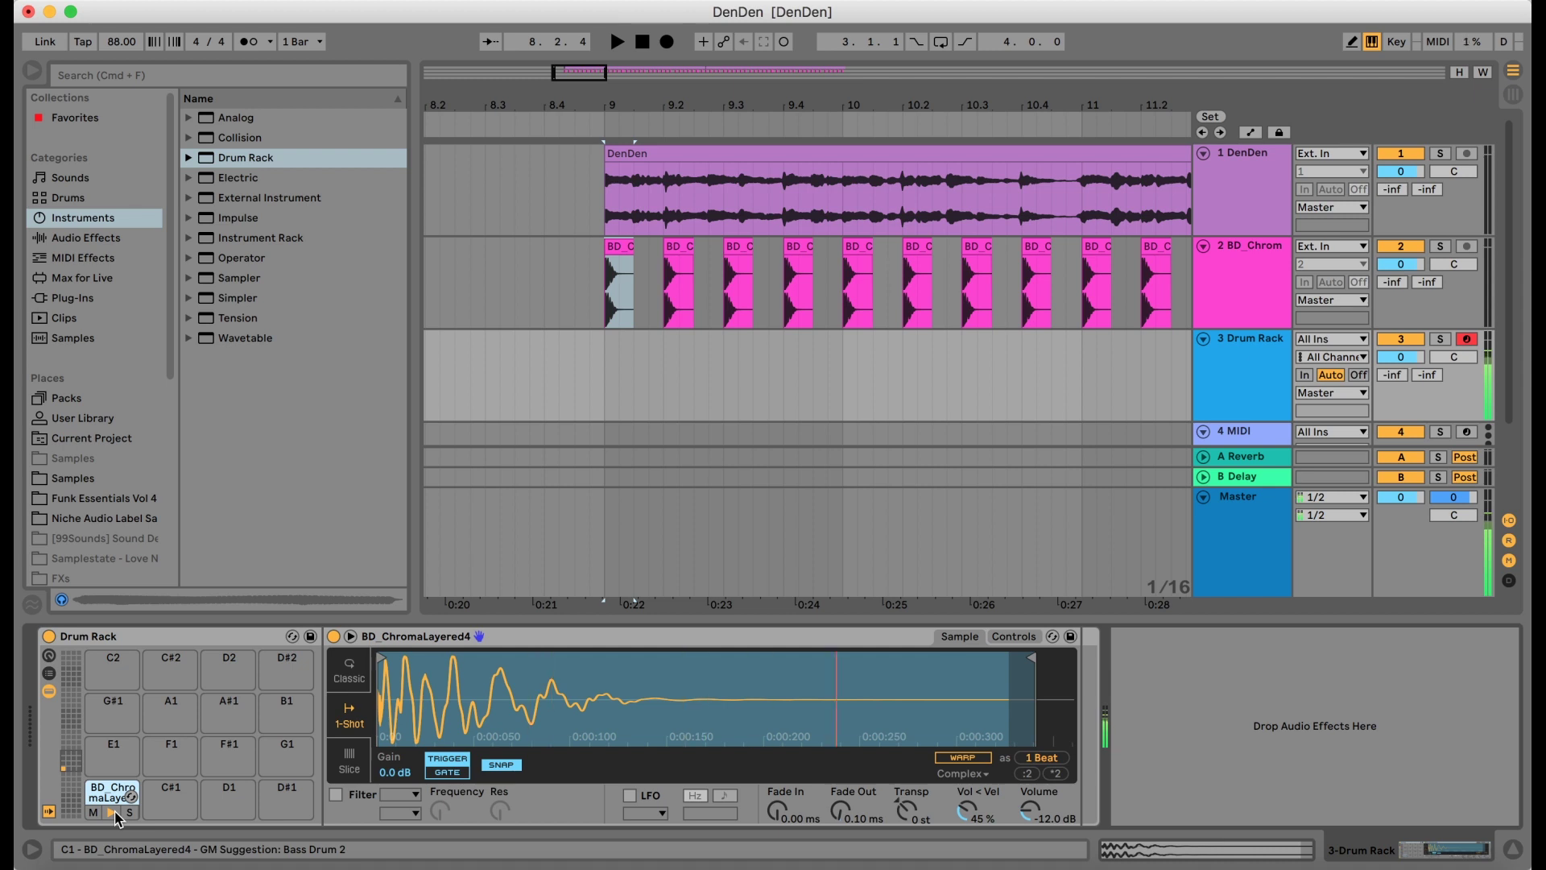
Step: Mute the second kick track and insert an empty one-bar MIDI clip at bar 9 on the Drum Rack track
left_click(607, 362)
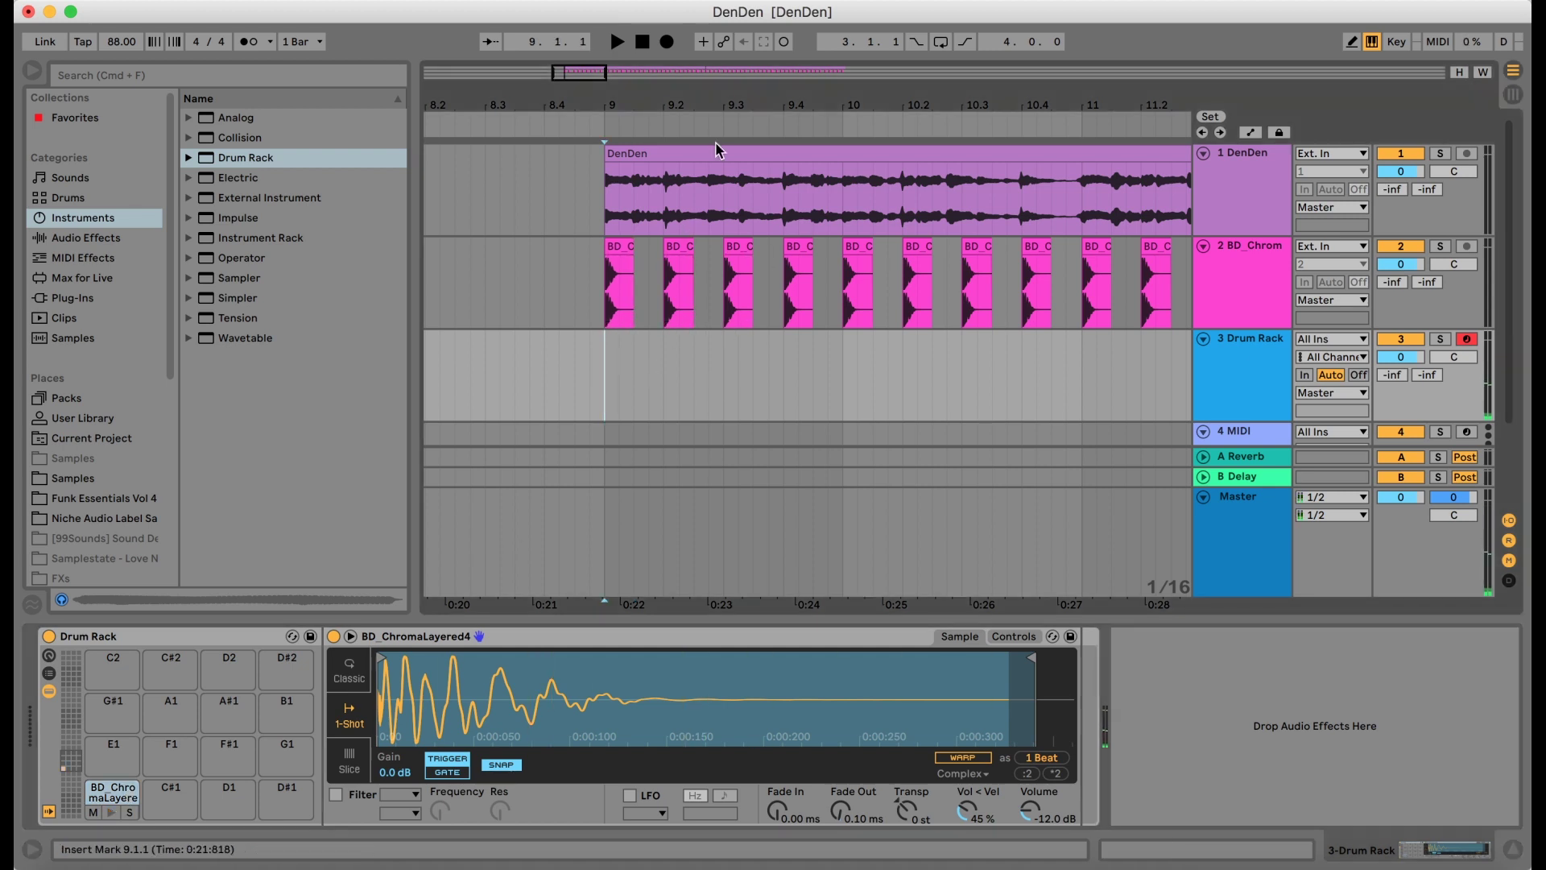
left_click_drag(731, 107, 729, 53)
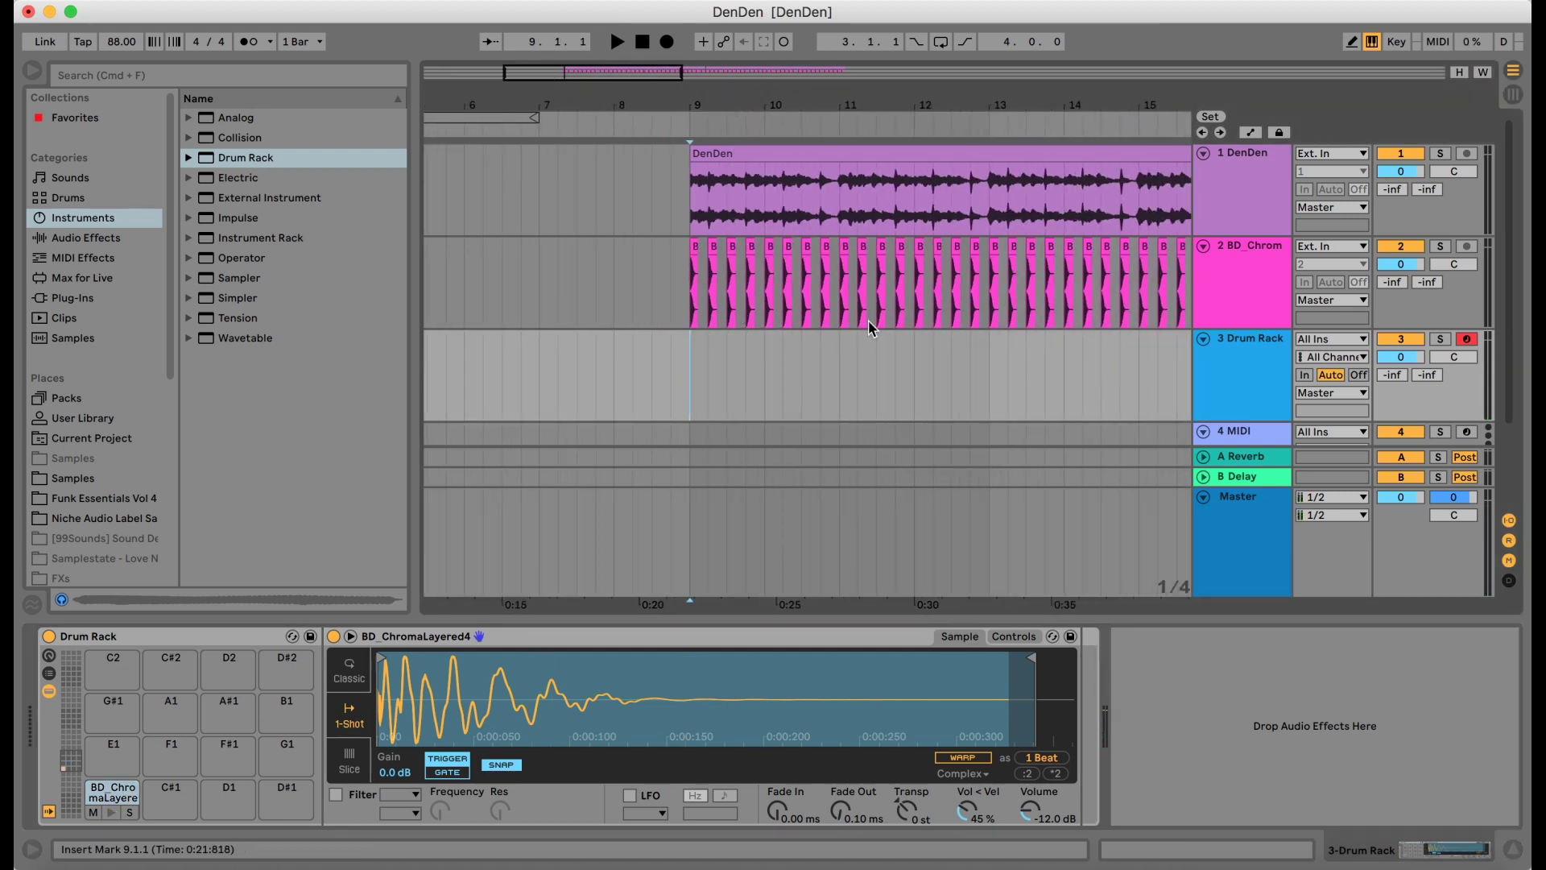
left_click_drag(771, 113, 710, 165)
left_click_drag(711, 104, 785, 104)
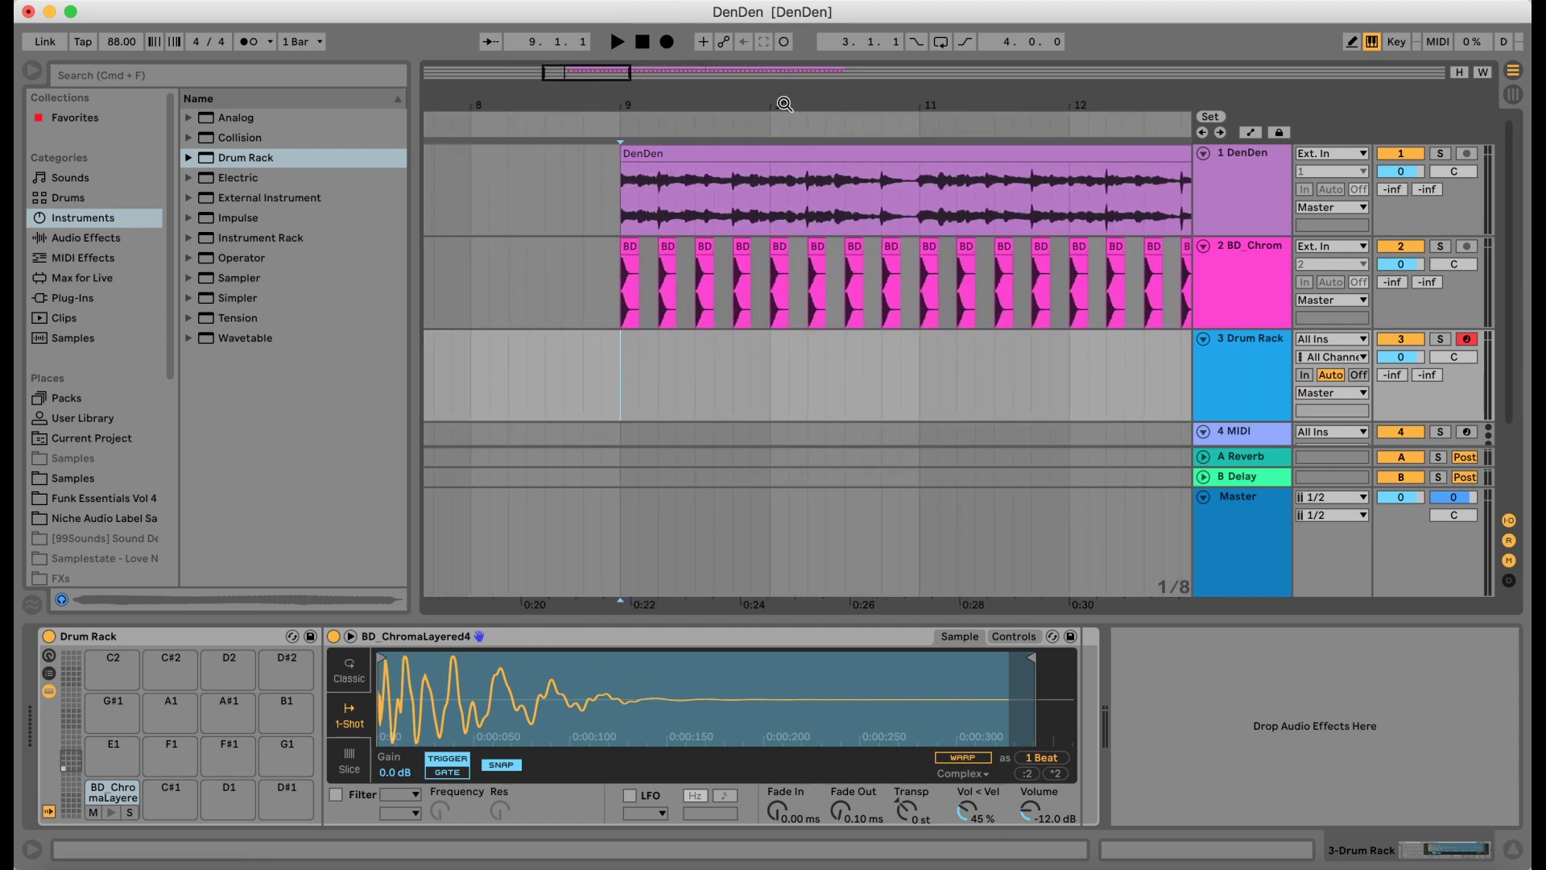
left_click(1387, 251)
left_click_drag(613, 388, 769, 374)
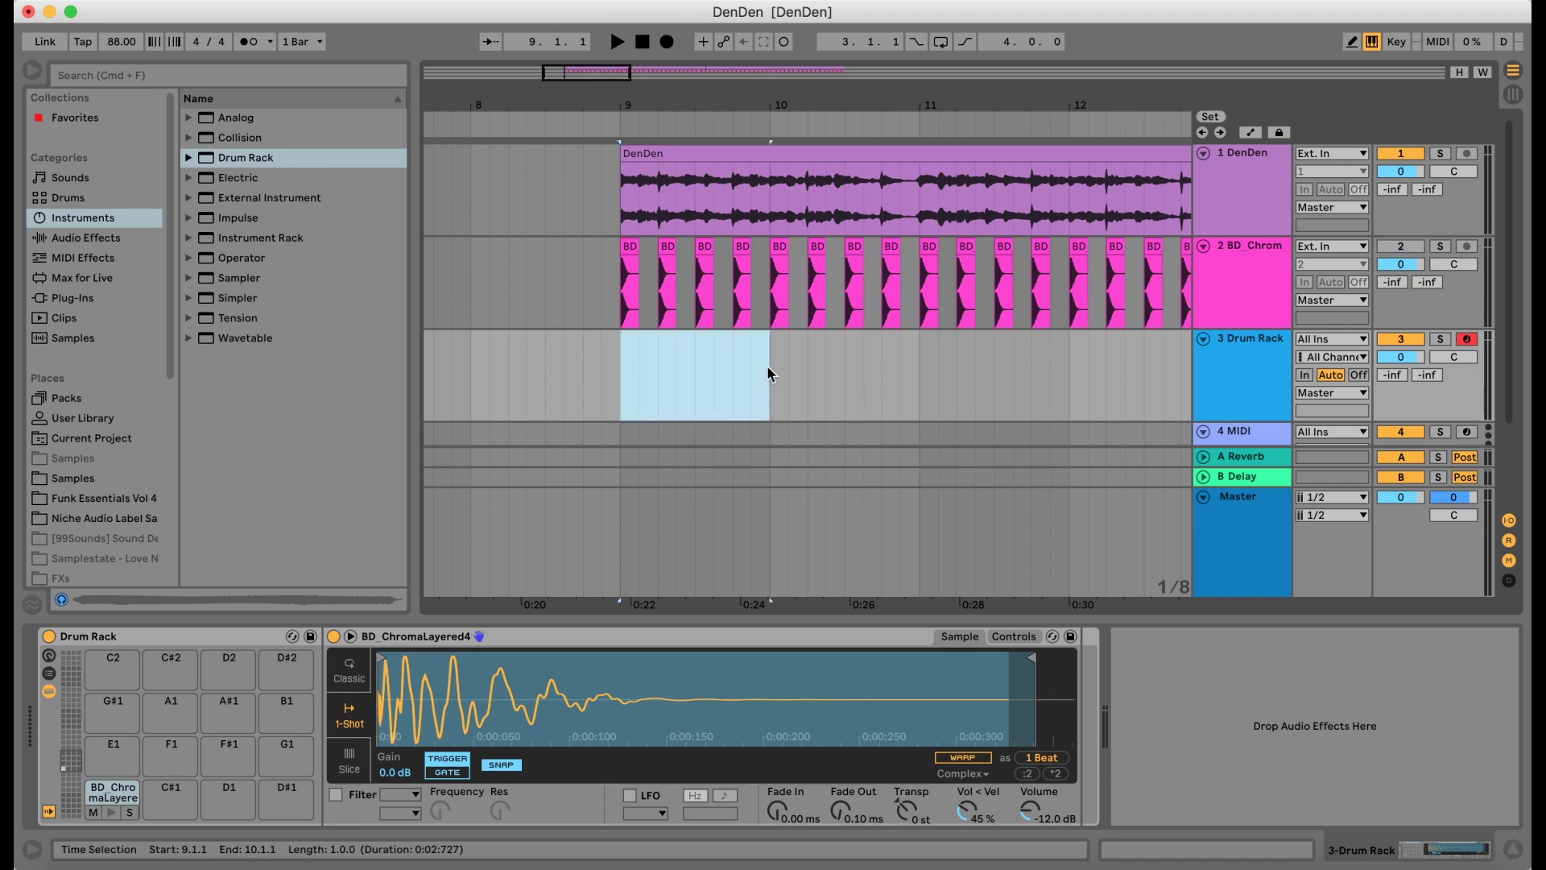
key("super+shift+m")
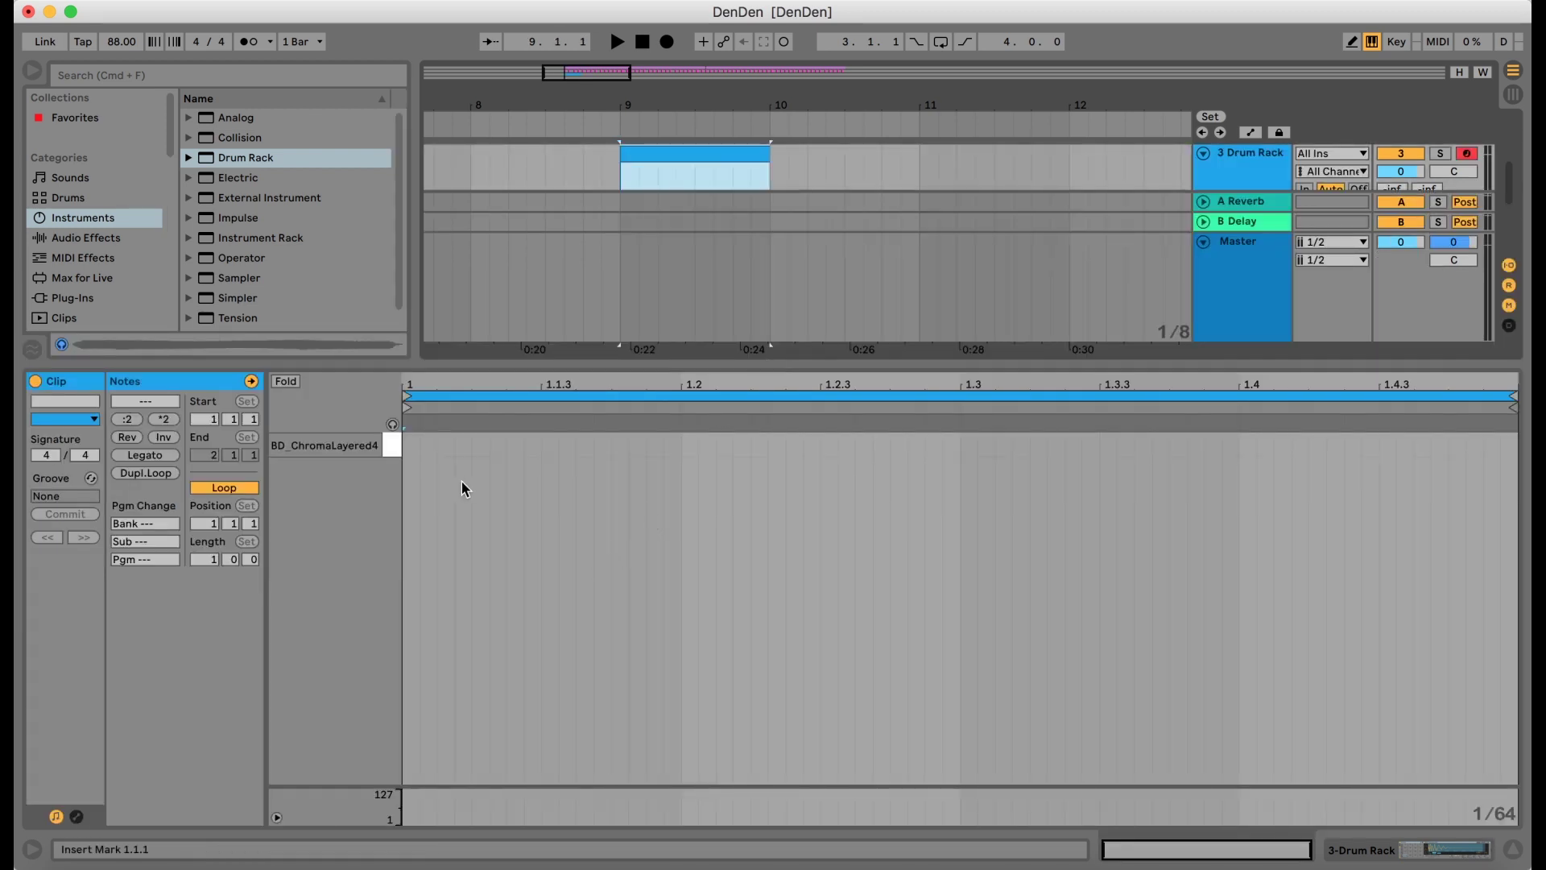
Step: Add BD_ChromaLayered4 kick notes on all four beats of the clip, at 1, 1.2, 1.3 and 1.4
double_click(408, 442)
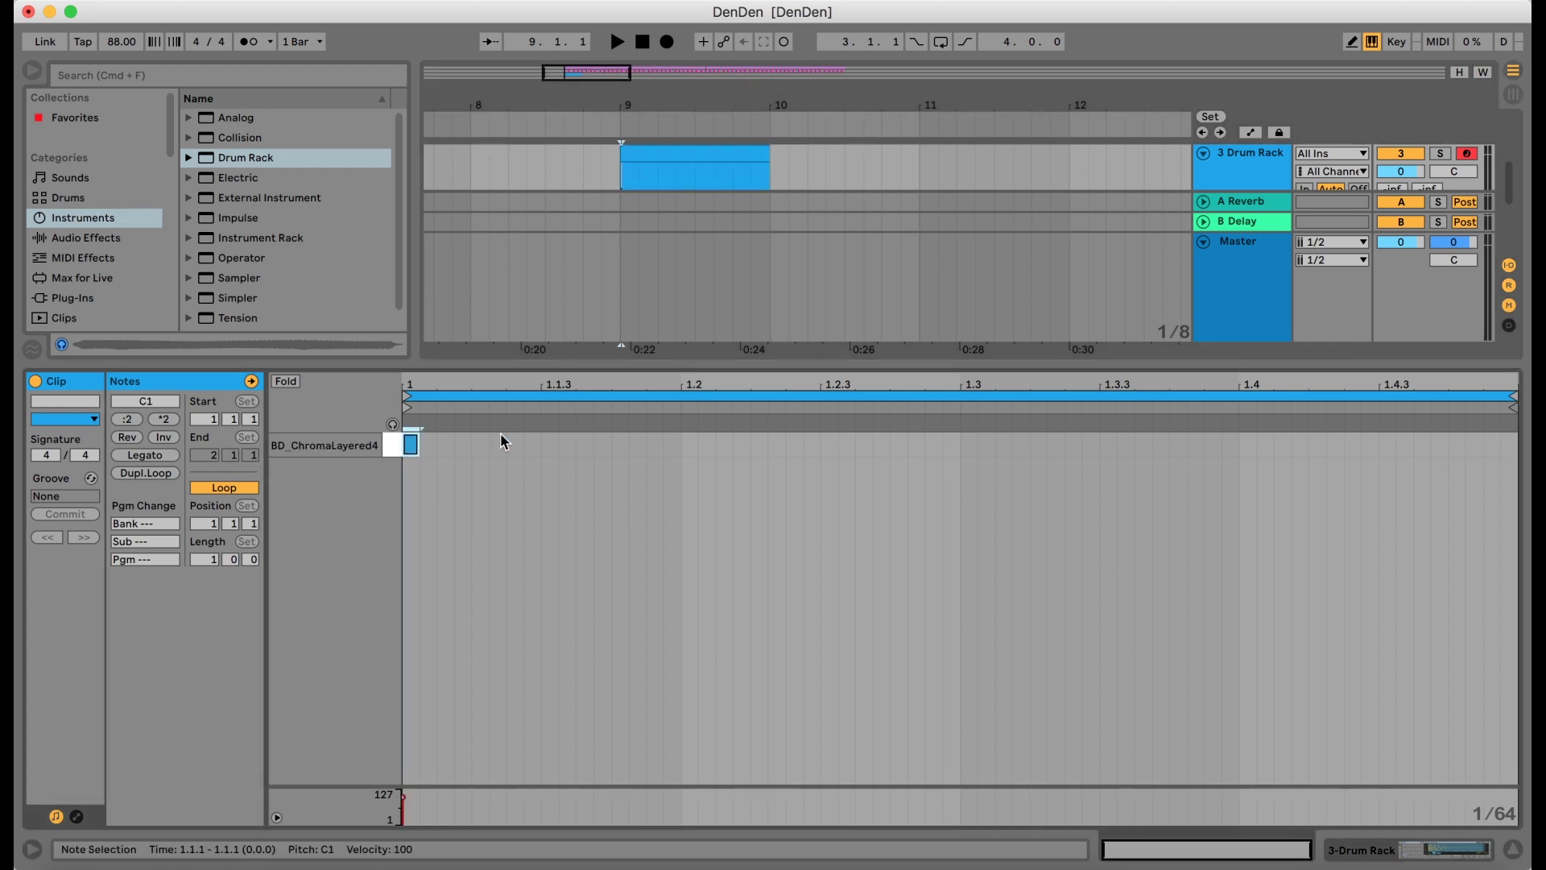
double_click(689, 443)
double_click(970, 444)
double_click(1245, 444)
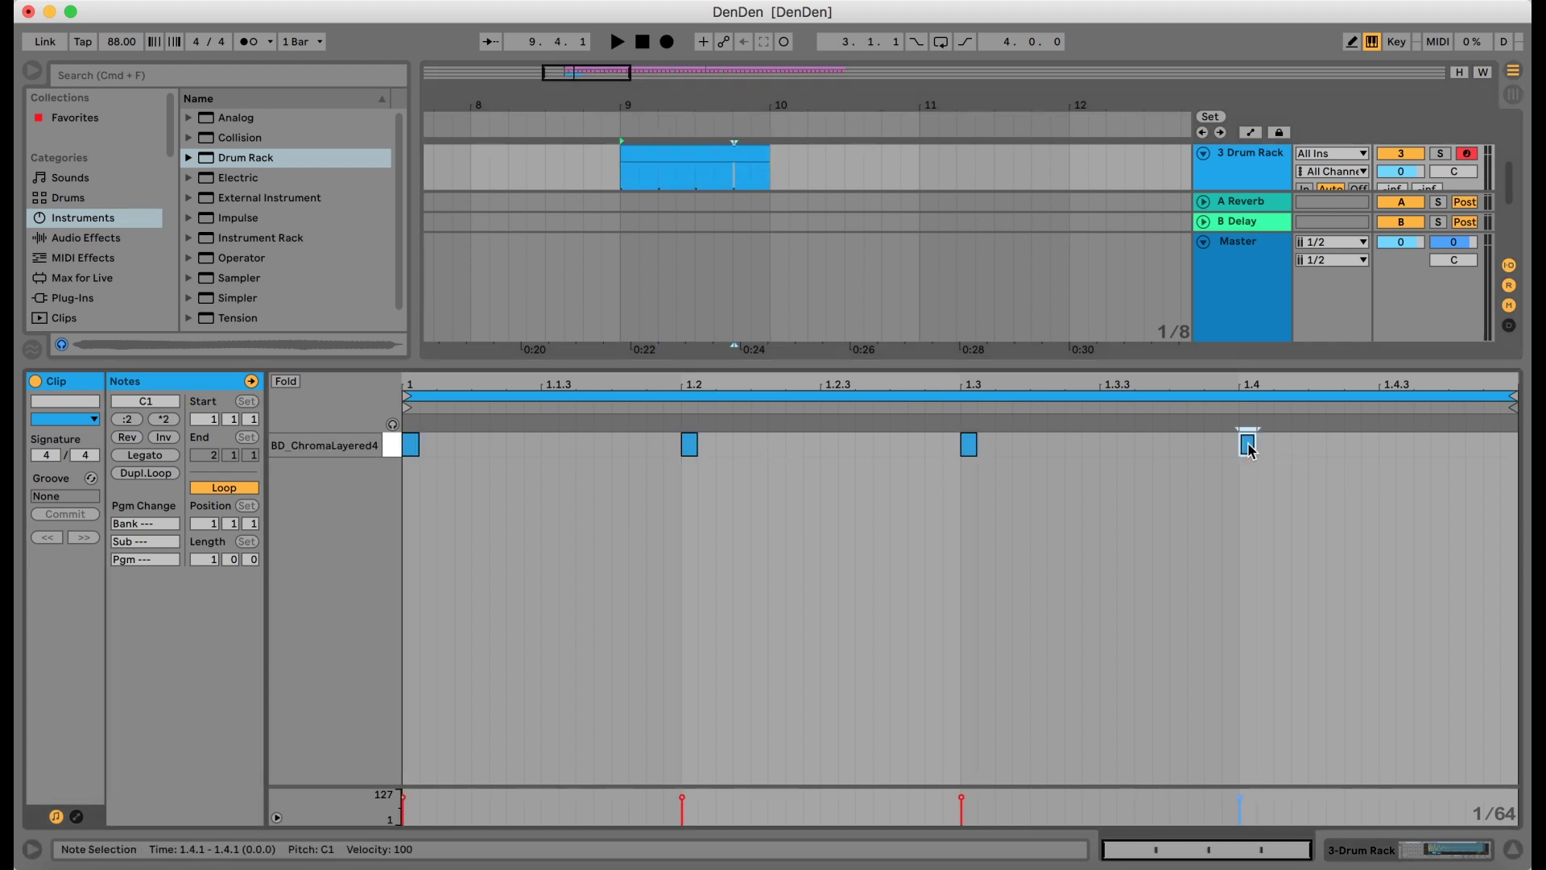
Step: Extend the looping Drum Rack clip to 12.2.1 and play it together with the DenDen sample
left_click(1513, 849)
left_click_drag(772, 361, 1107, 419)
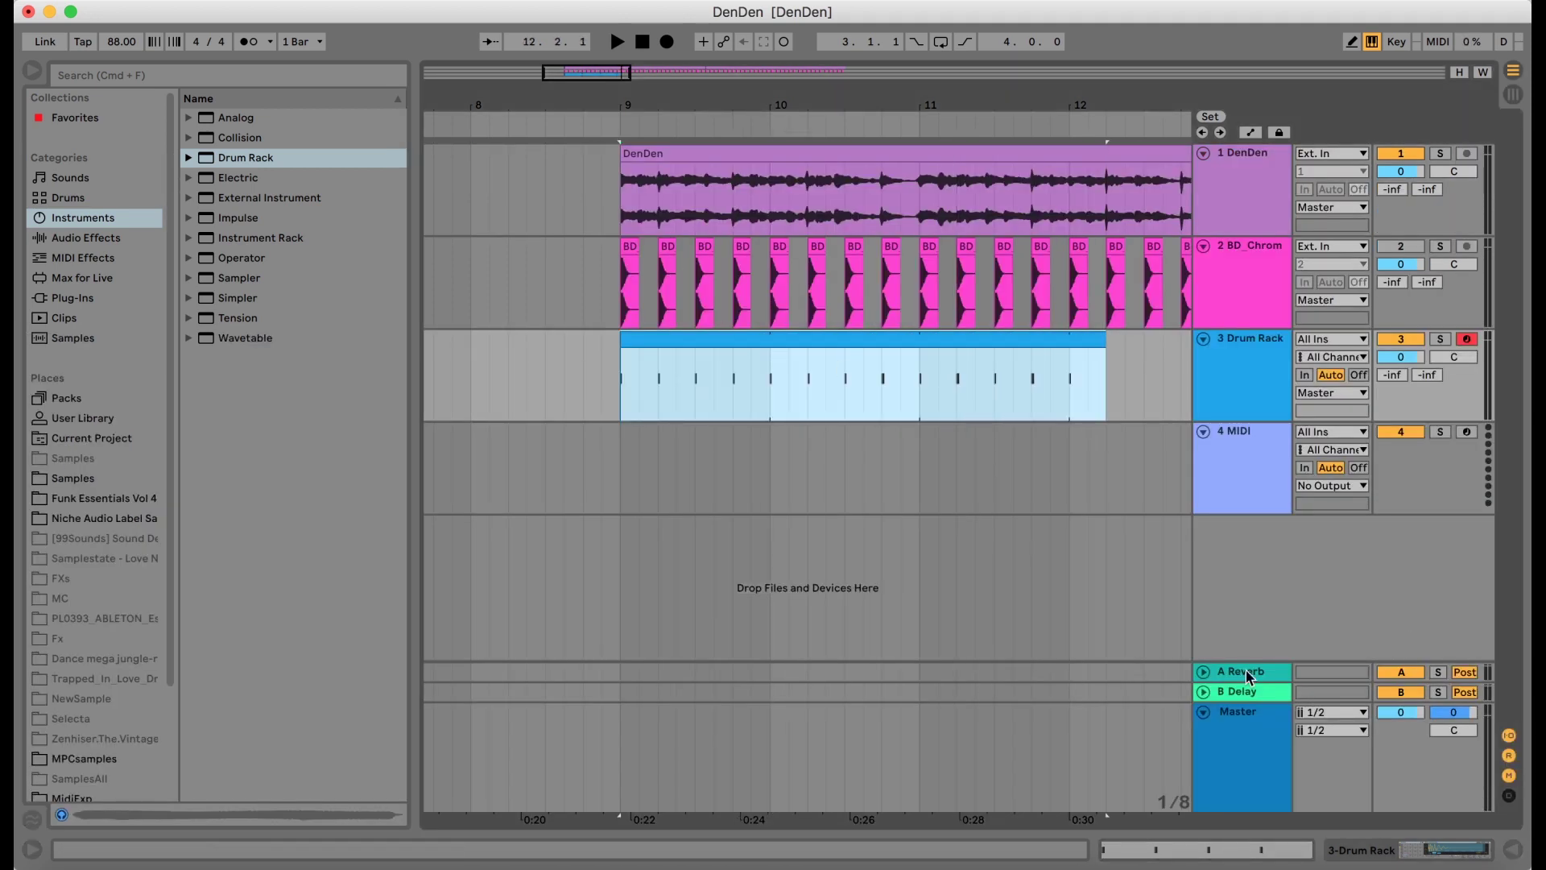
left_click(1353, 851)
key("space")
key("space")
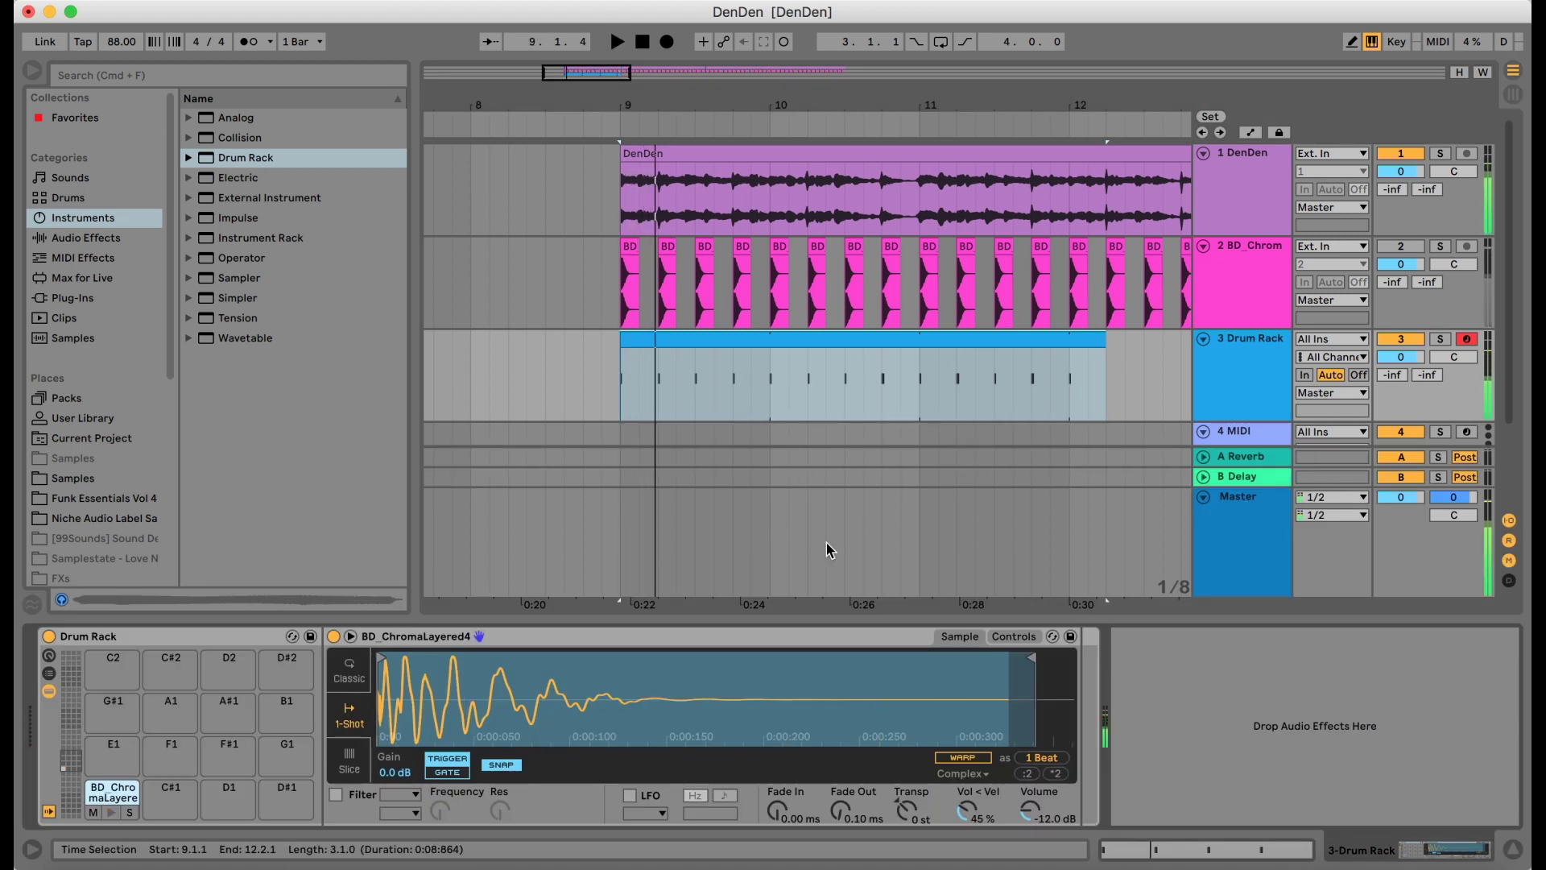
Step: Solo the Drum Rack track, play its kick pattern alone from bar 9 and select the clip
left_click(1440, 339)
key("space")
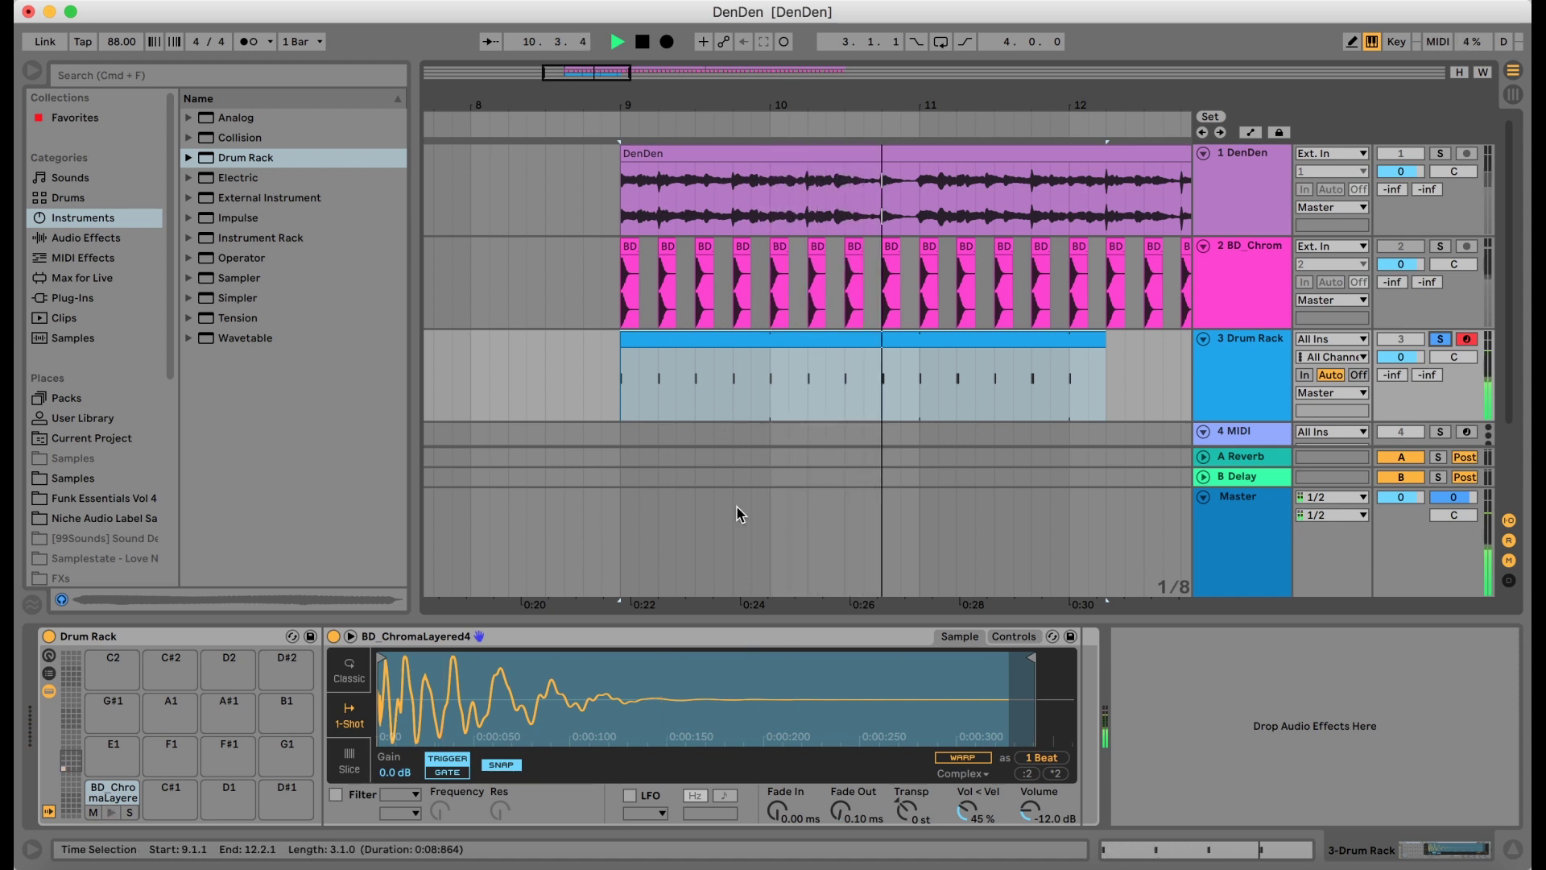
key("space")
left_click(708, 335)
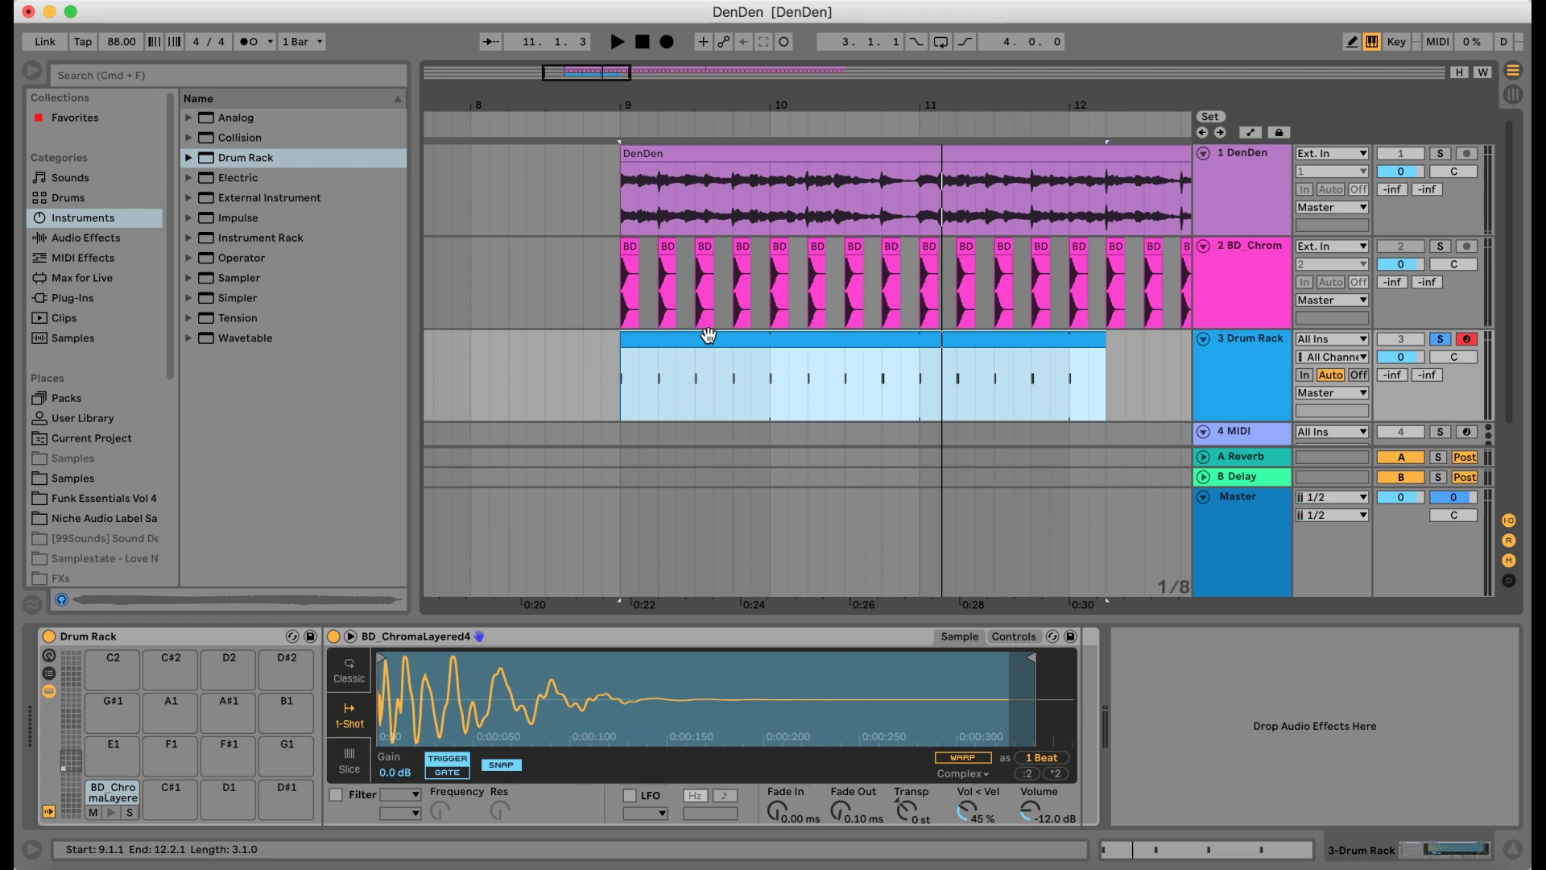
Step: Add an extra BD_ChromaLayered4 kick note at 1.4.3 in the Drum Rack clip and play the pattern from bar 9
left_click(113, 812)
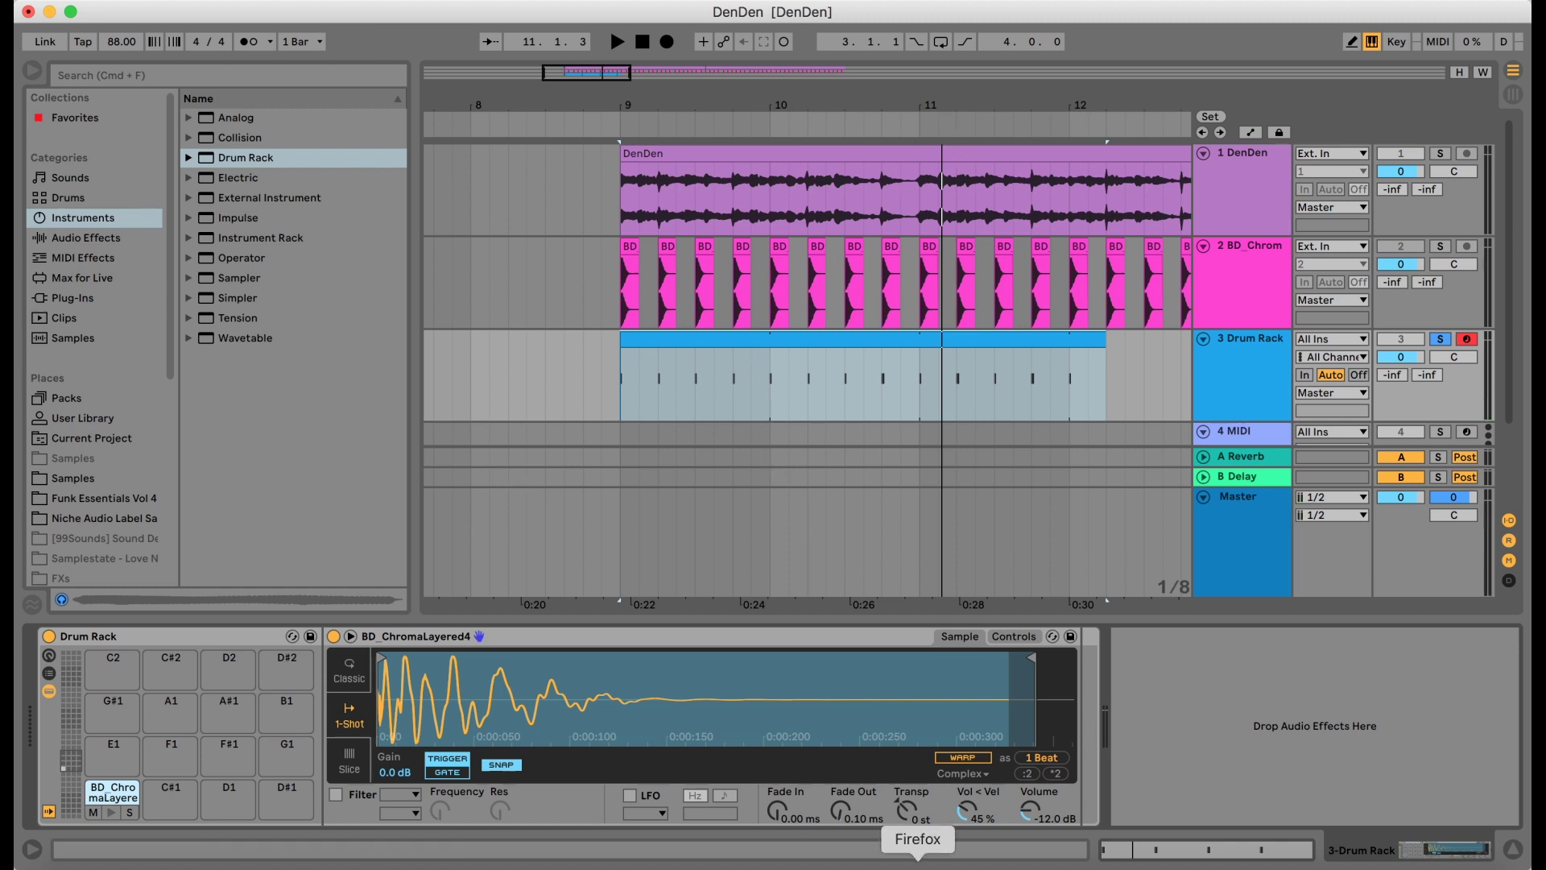
left_click(1212, 848)
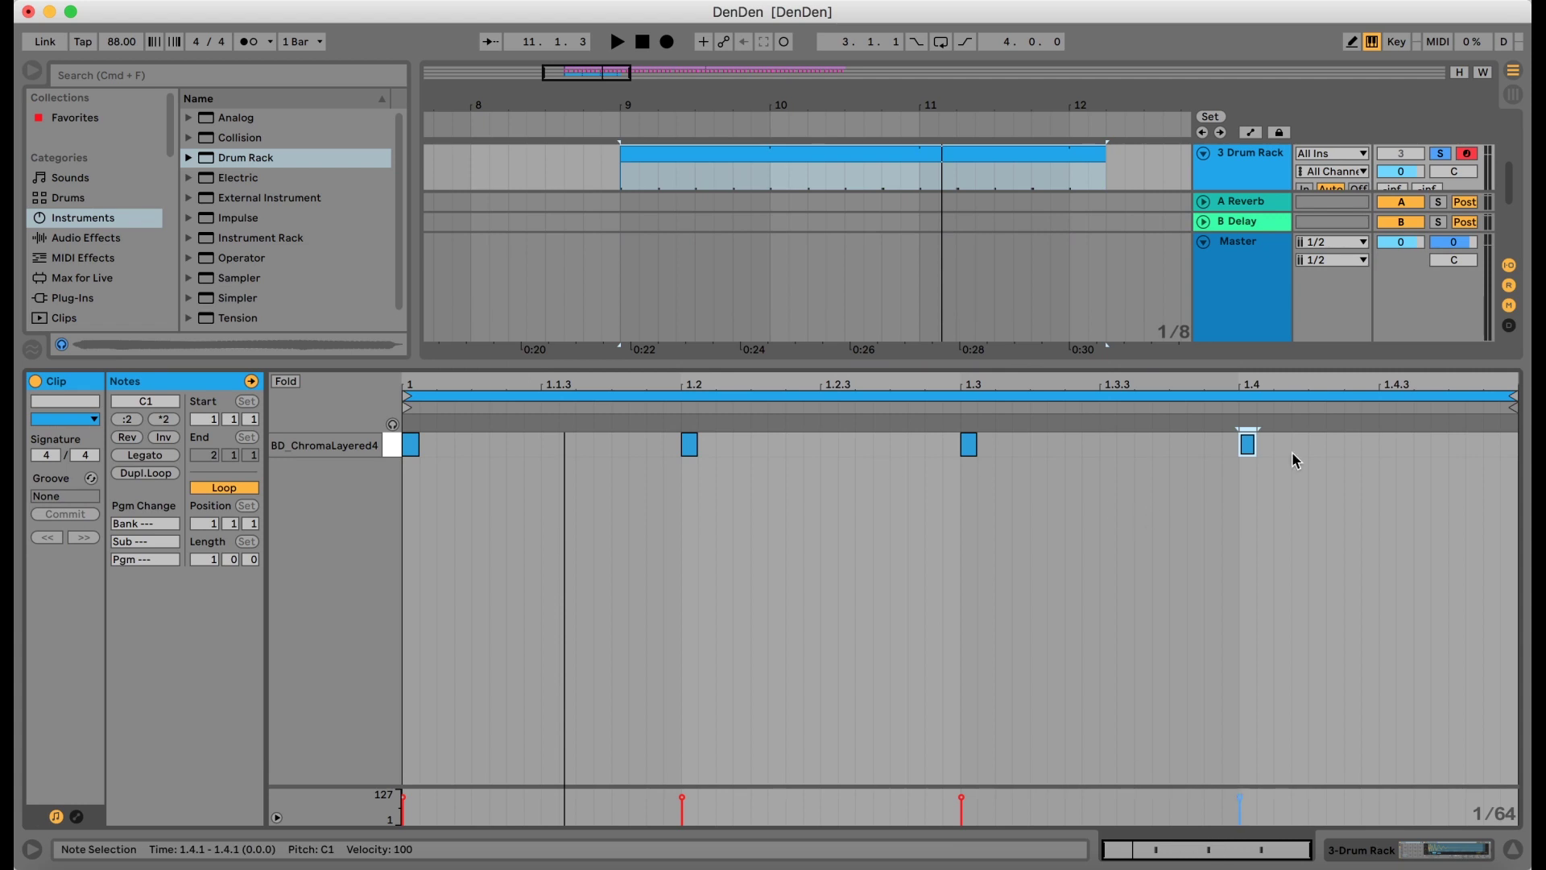
double_click(1393, 443)
key("space")
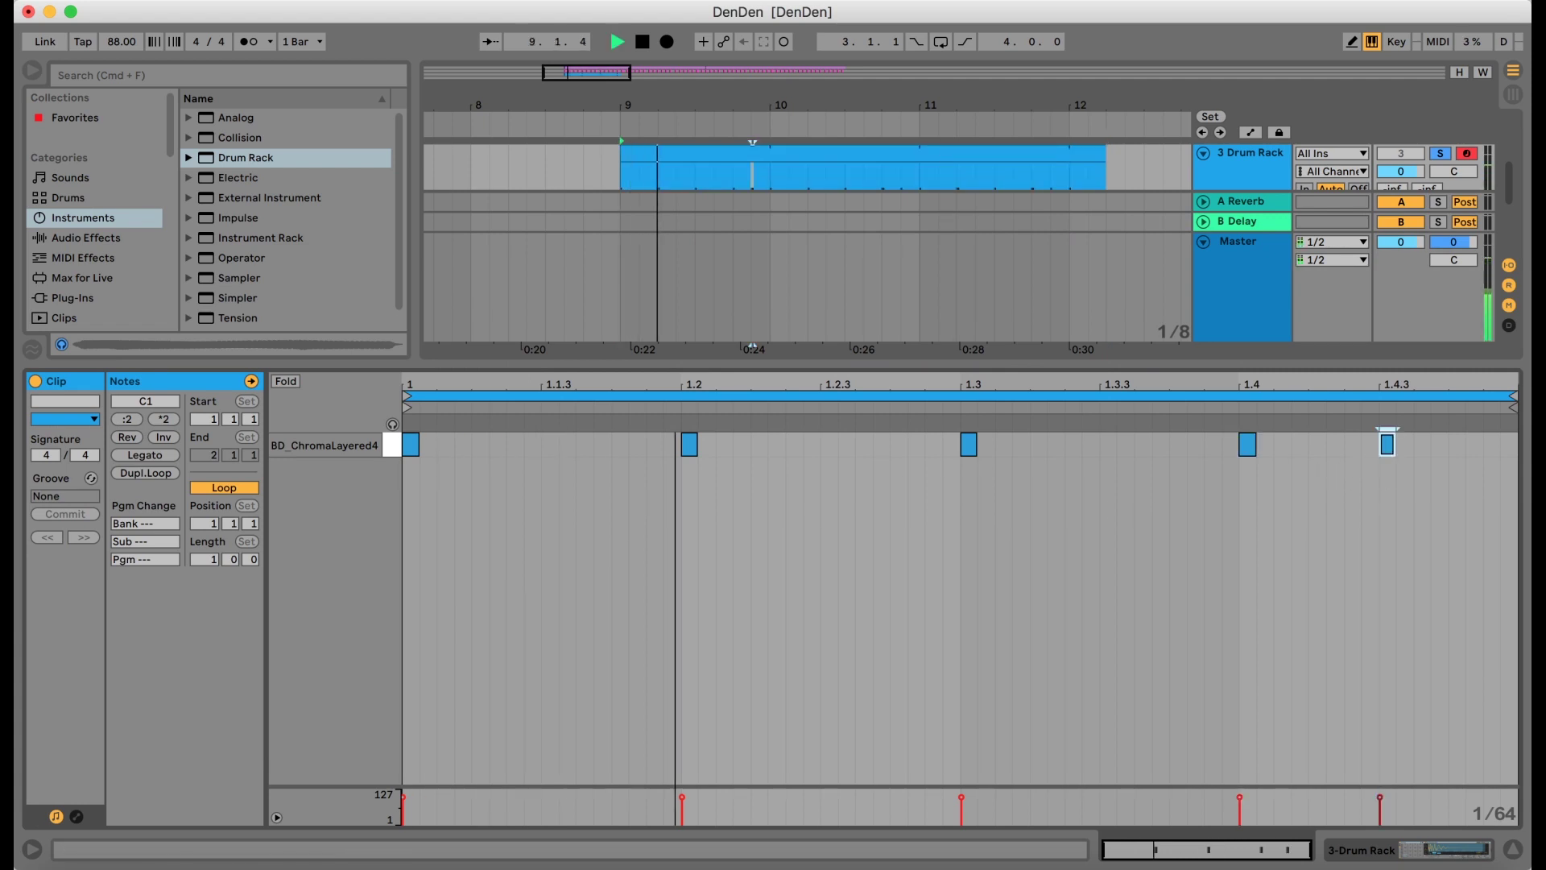
left_click(1513, 849)
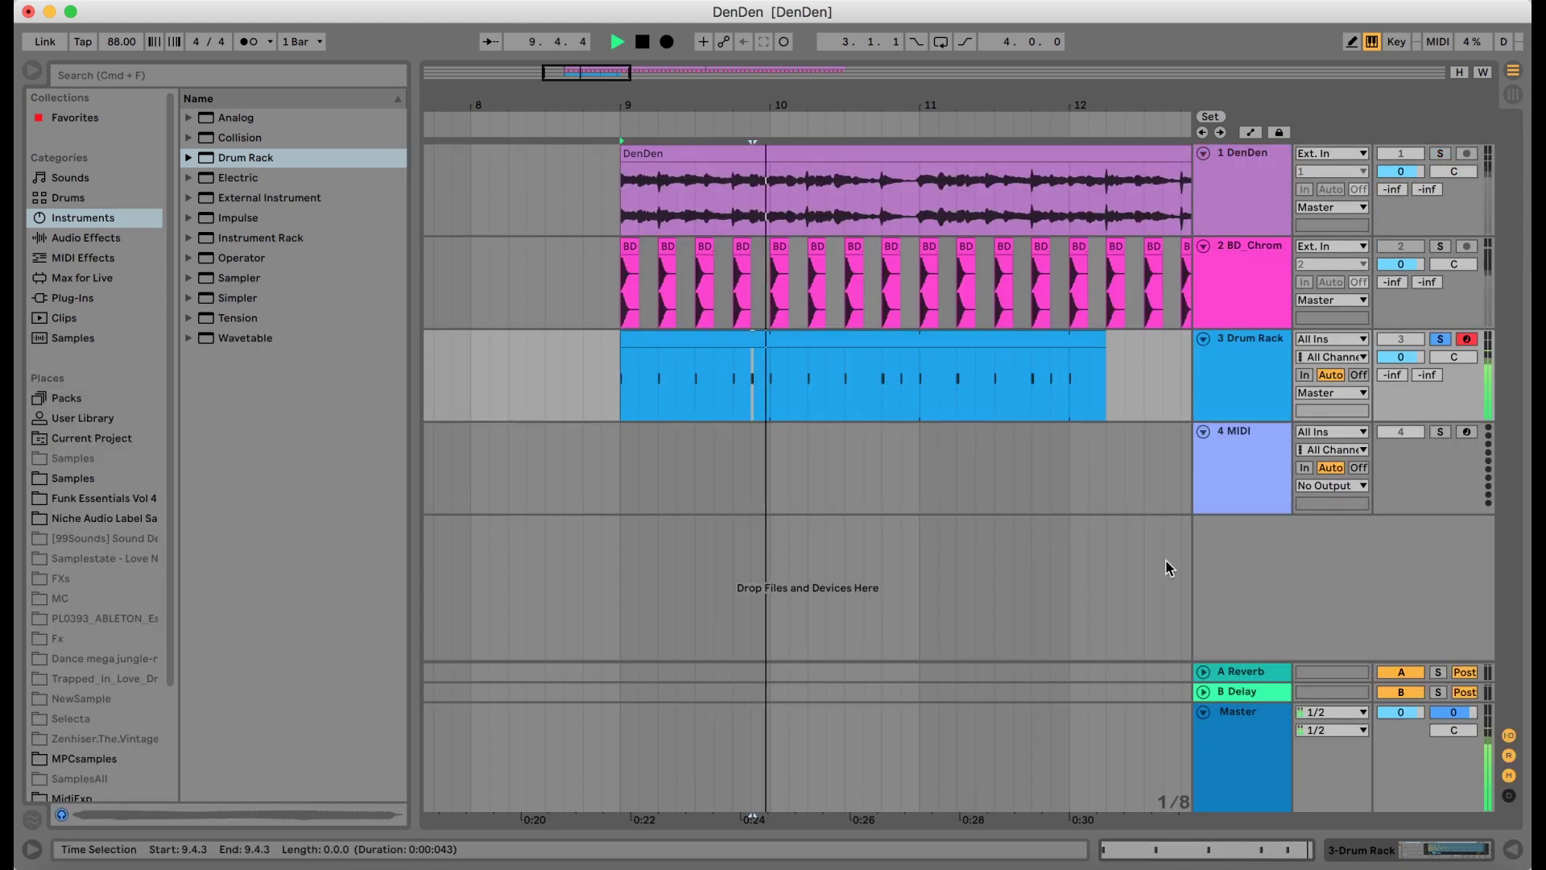
Step: Unsolo the Drum Rack track and delete the muted BD_ChromaLayered4 audio track
left_click_drag(870, 104, 870, 32)
left_click_drag(767, 90, 662, 100)
left_click_drag(1090, 107, 932, 148)
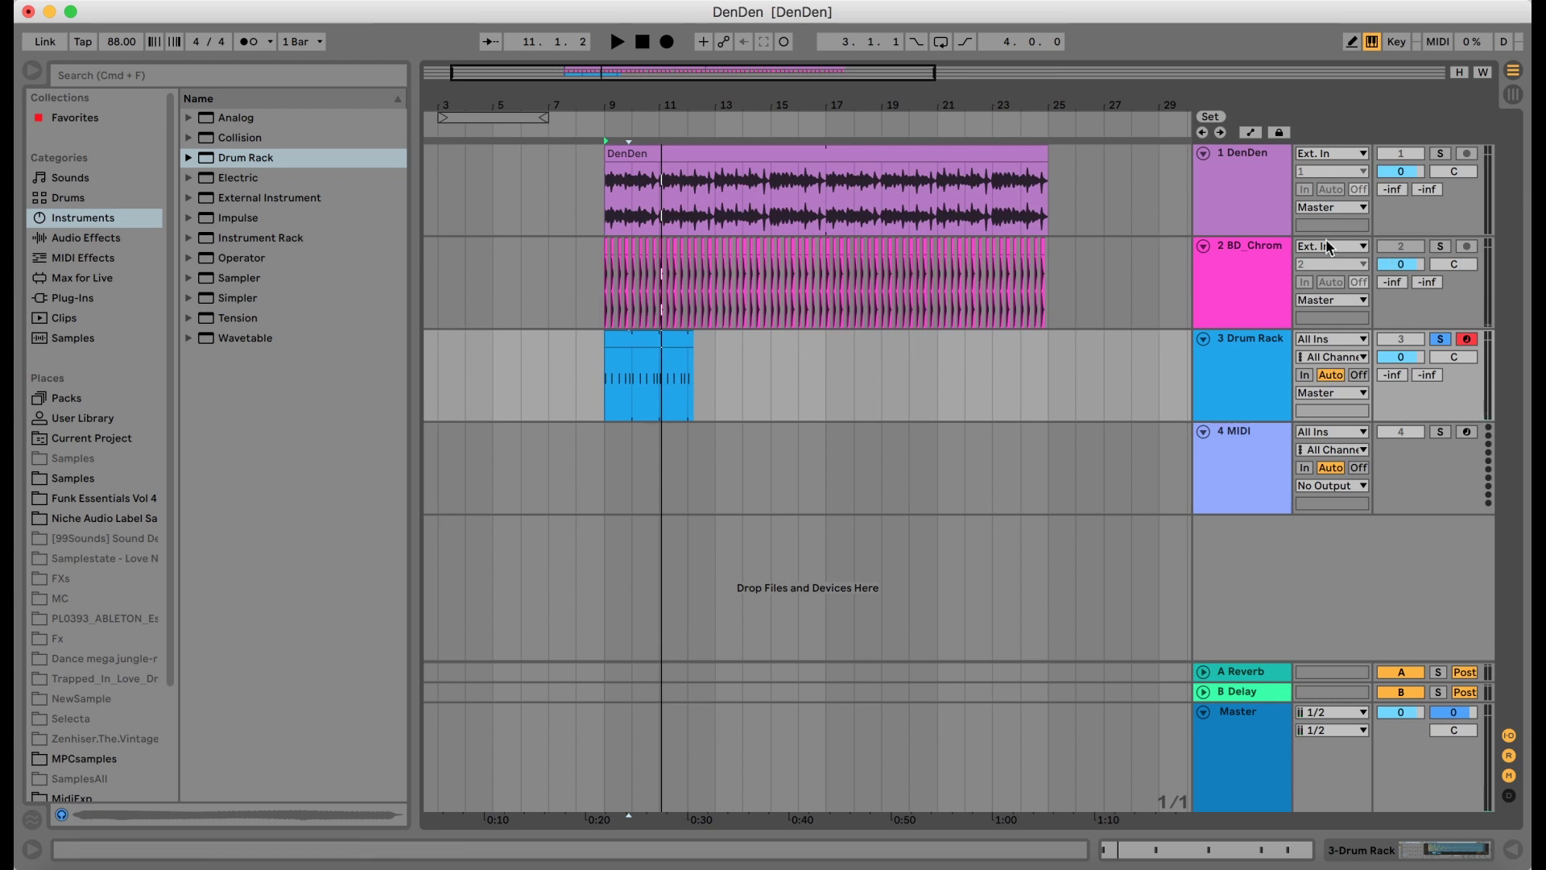
left_click(1221, 257)
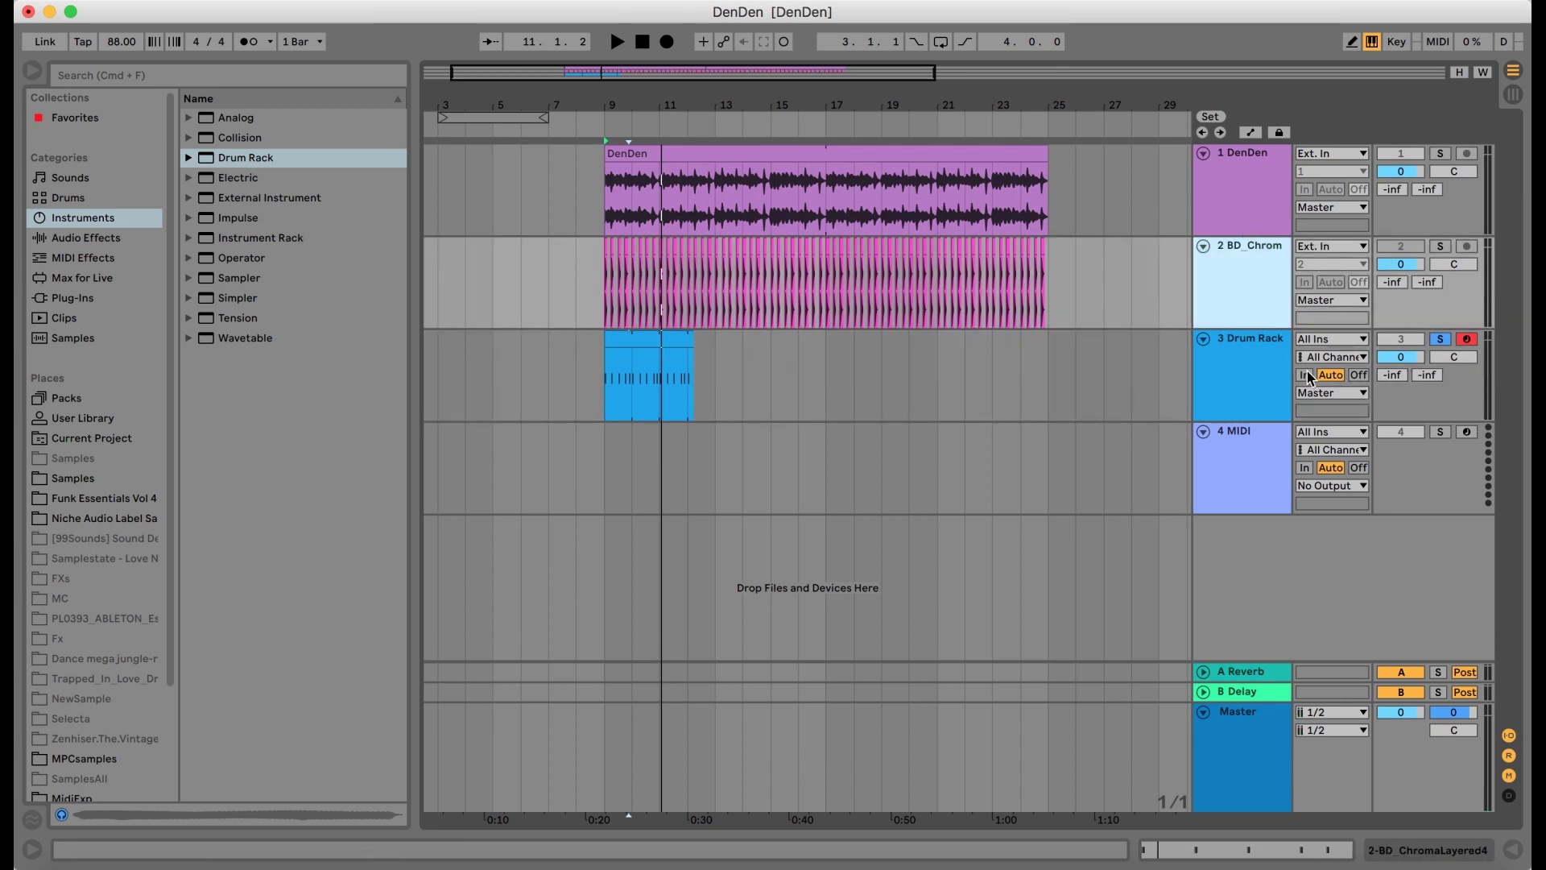
left_click(1444, 338)
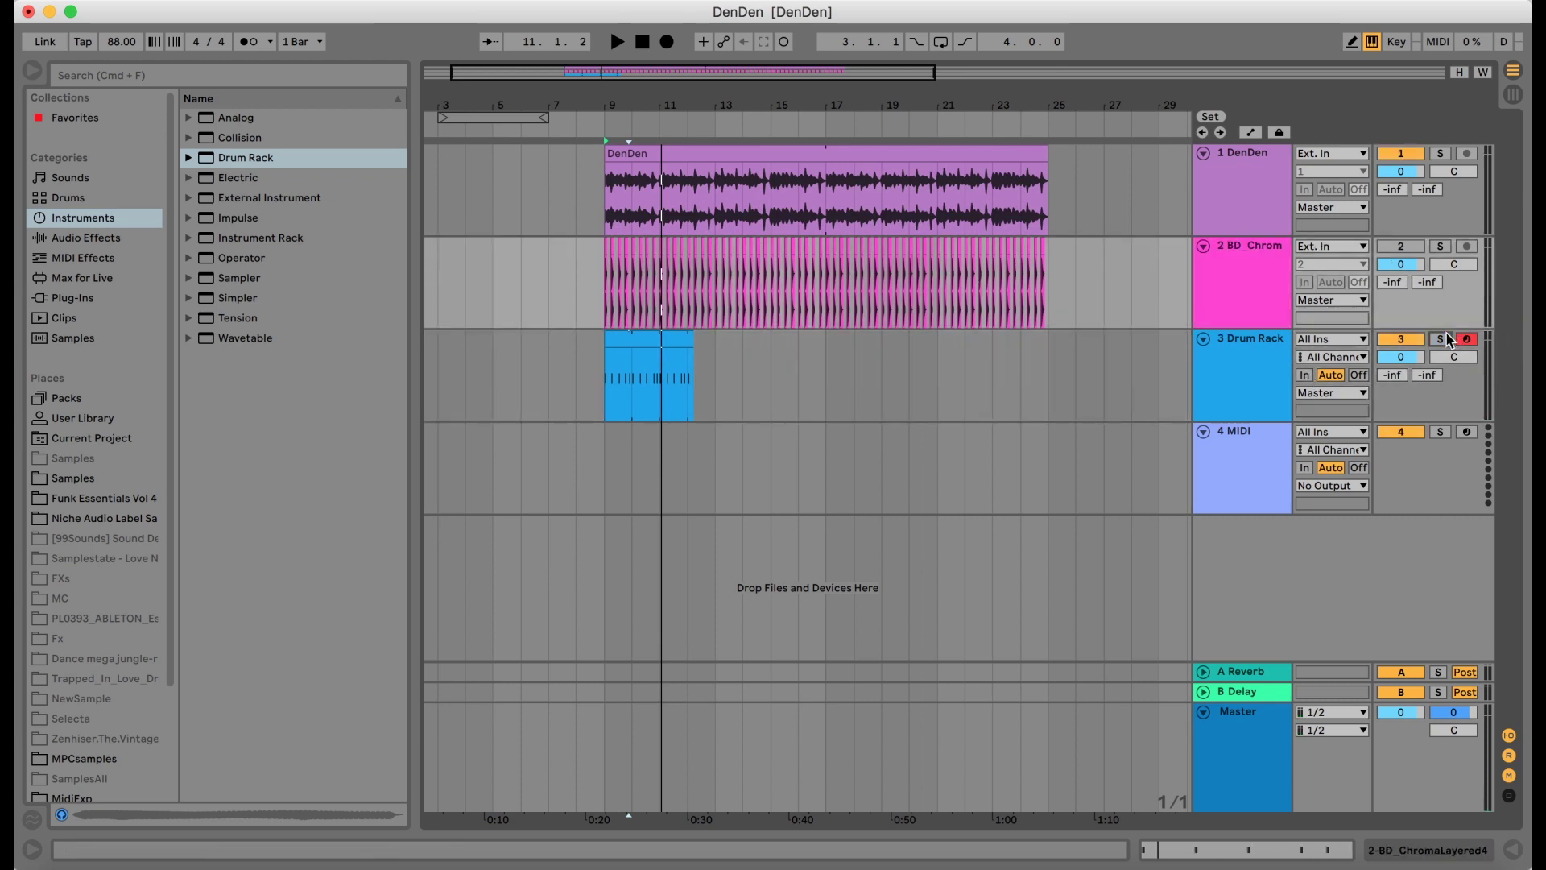
left_click(1256, 254)
key("Delete")
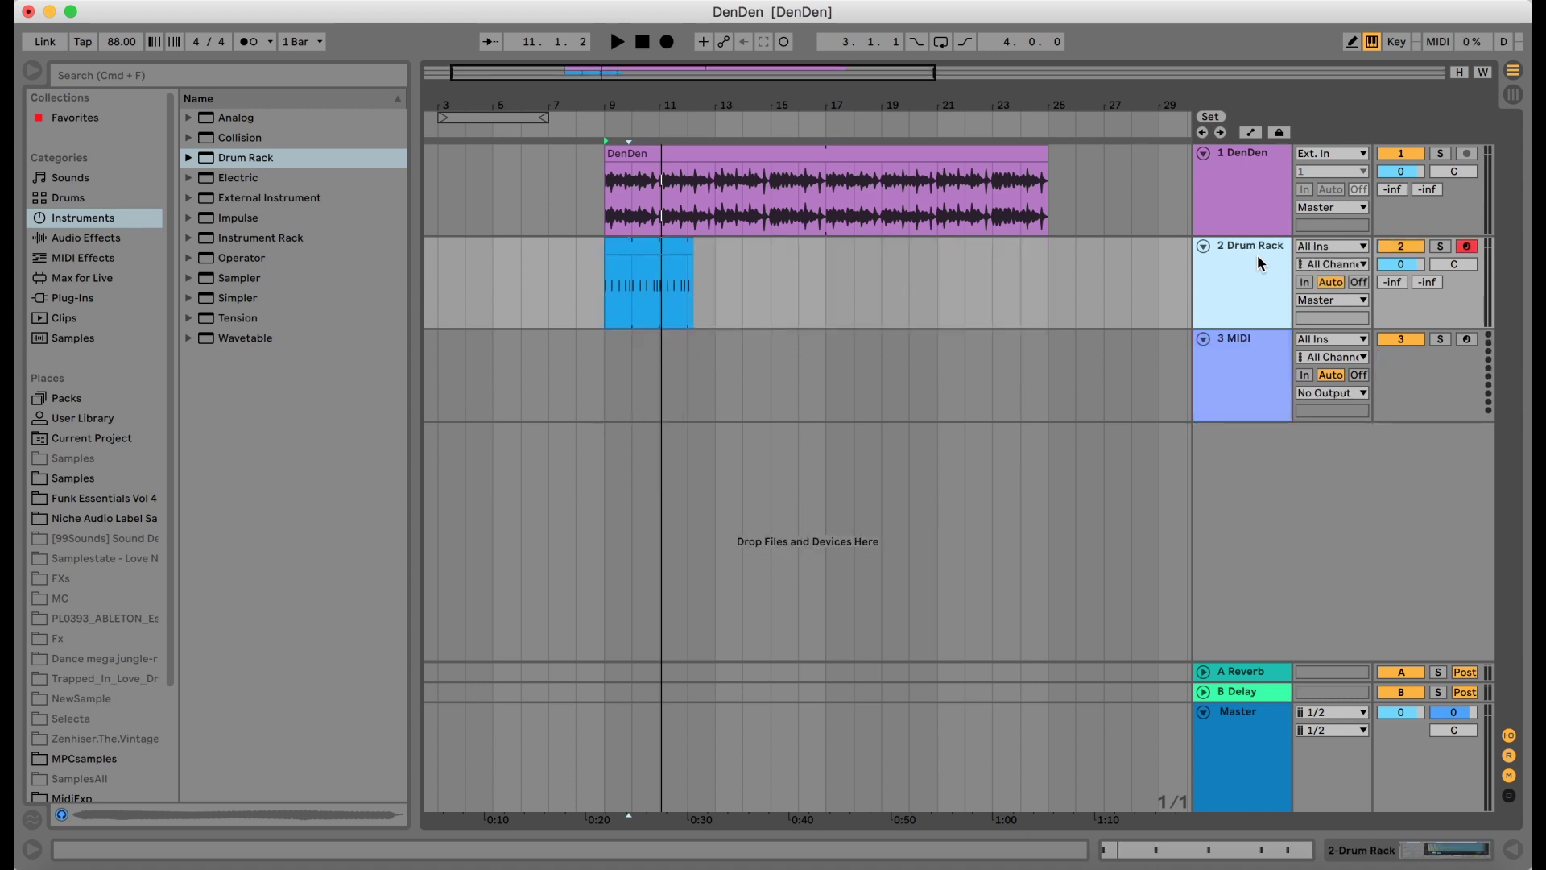
Step: Extend the looping Drum Rack clip to 25.1.1, matching the DenDen sample's end, and play both tracks together
left_click_drag(686, 248, 1048, 248)
key("space")
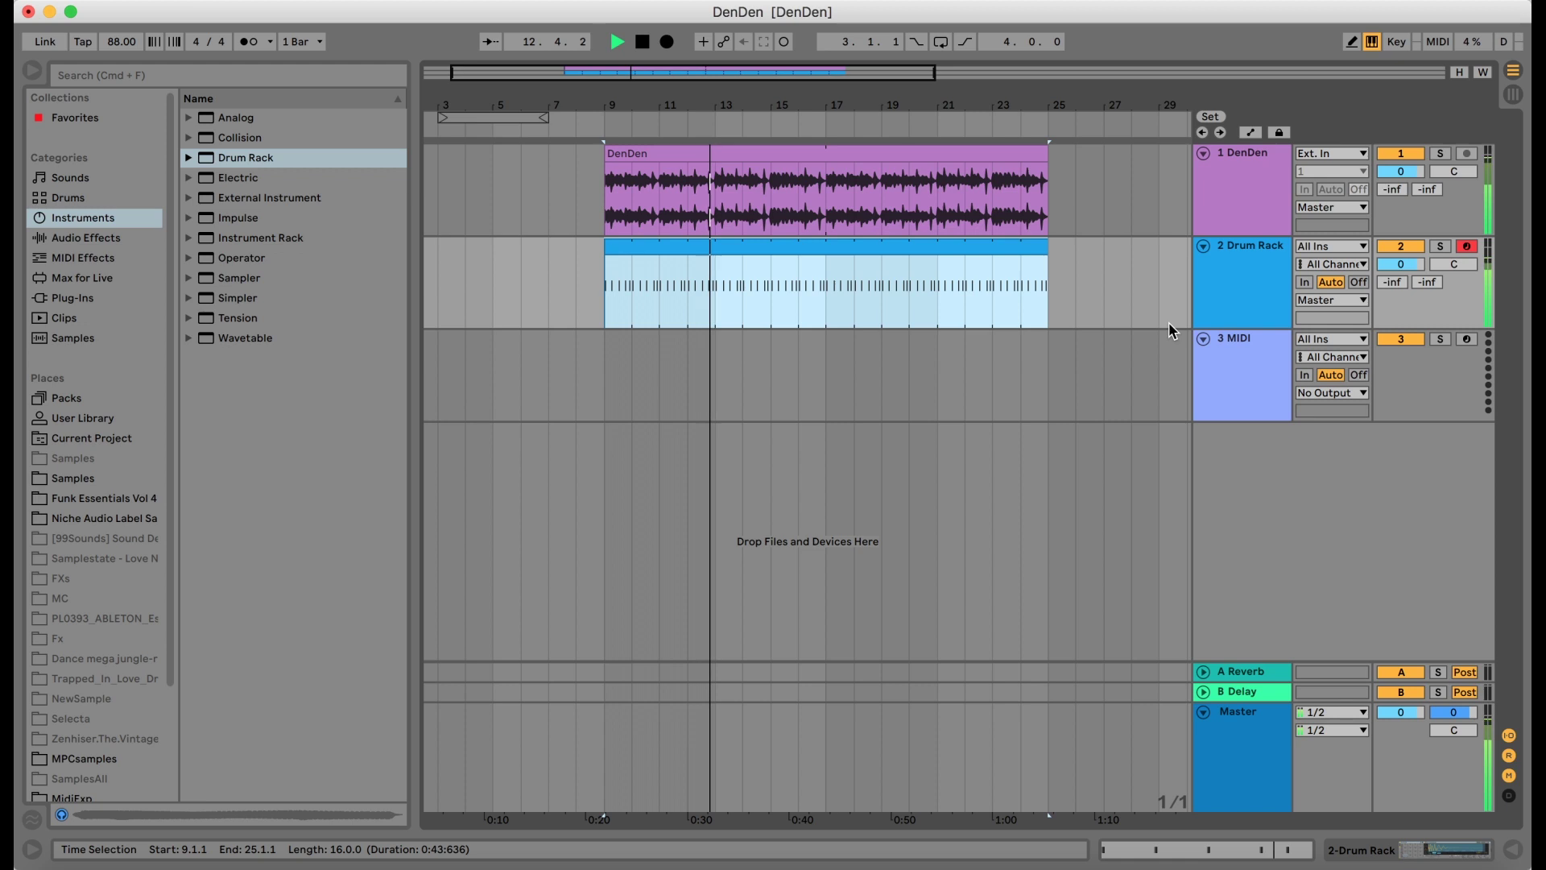
key("space")
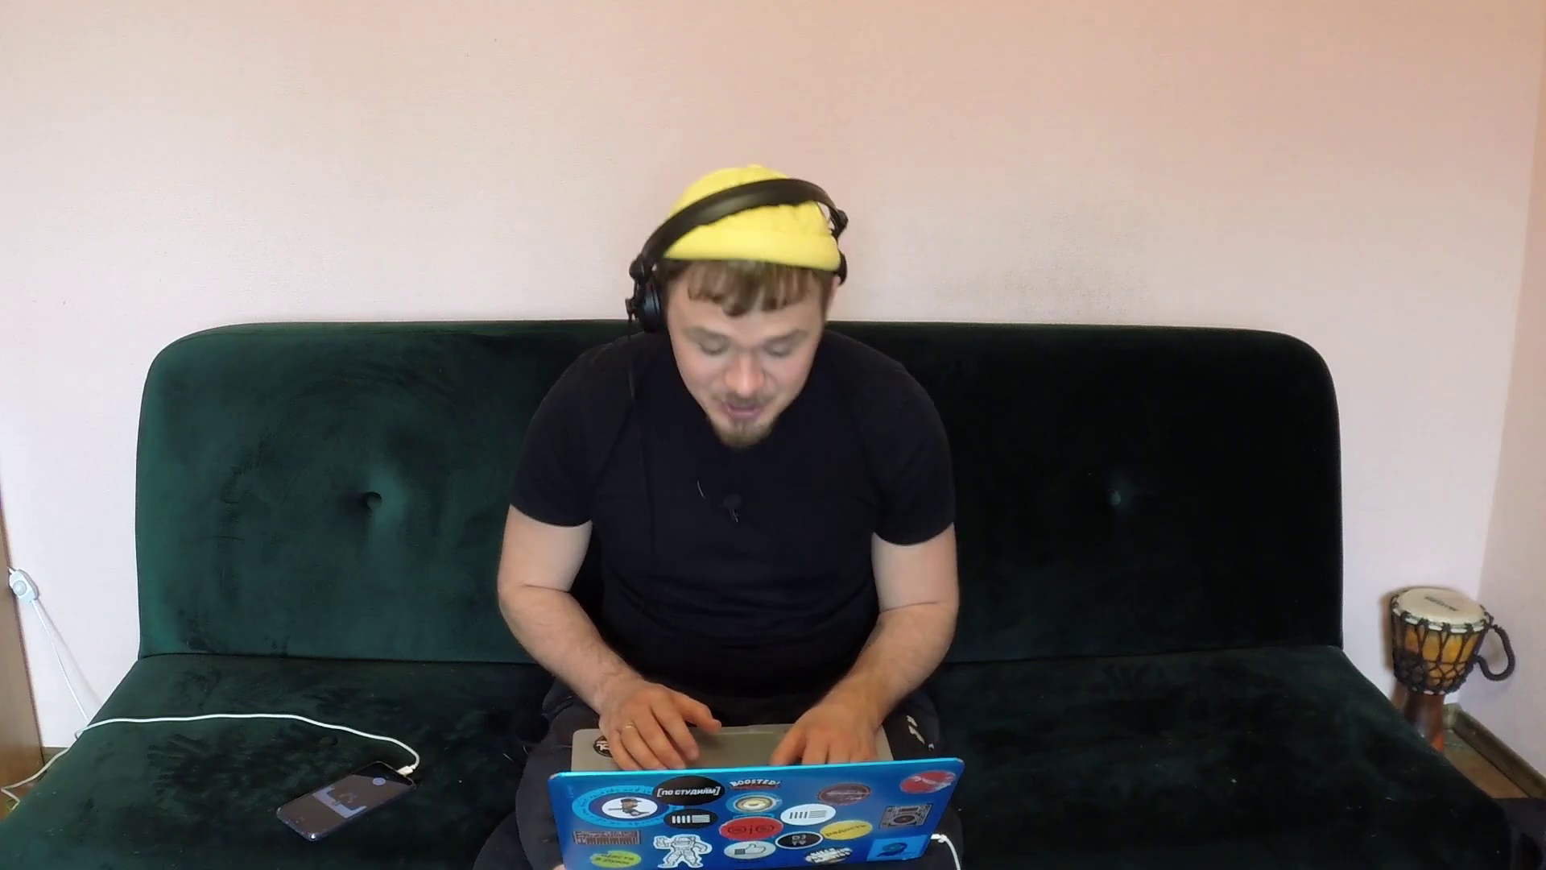